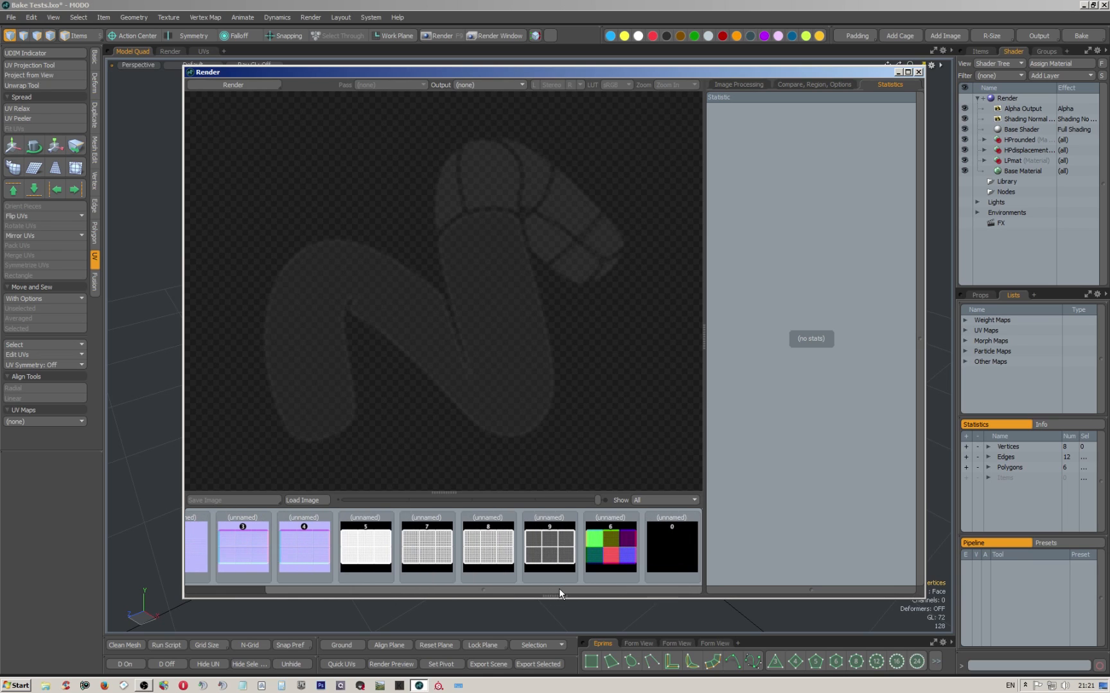
# Look through the stored renders and examine the panels and dots of the Diffuse Coefficient bake marked 9.
pyautogui.moveTo(558, 589); pyautogui.dragTo(454, 590)
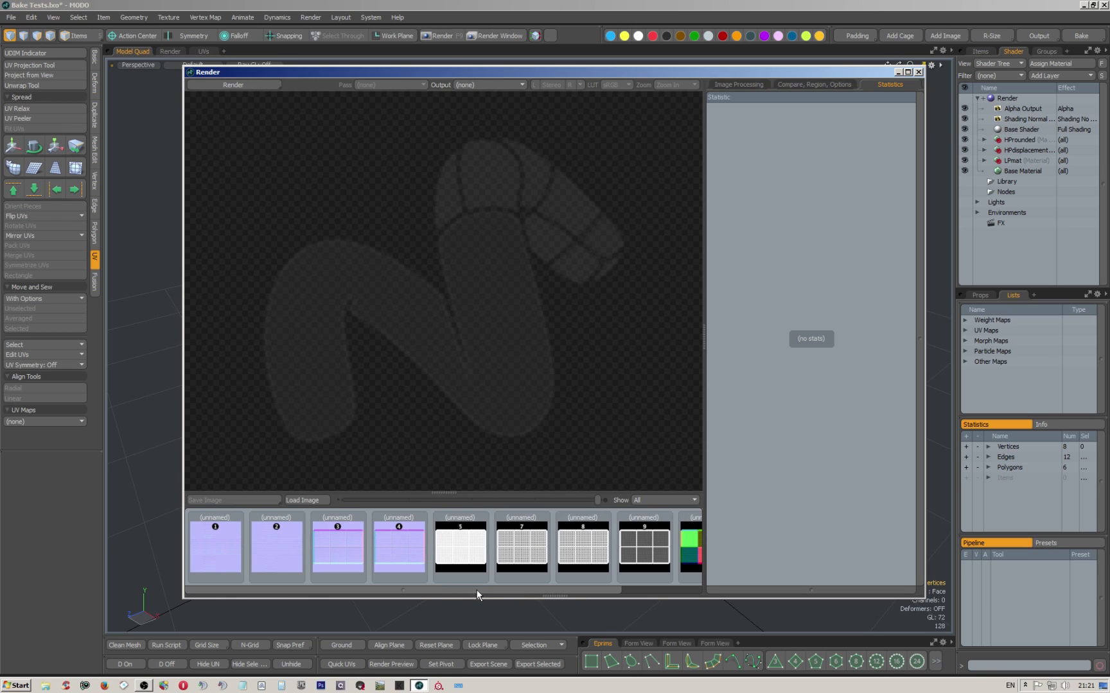
pyautogui.moveTo(474, 590); pyautogui.dragTo(525, 587)
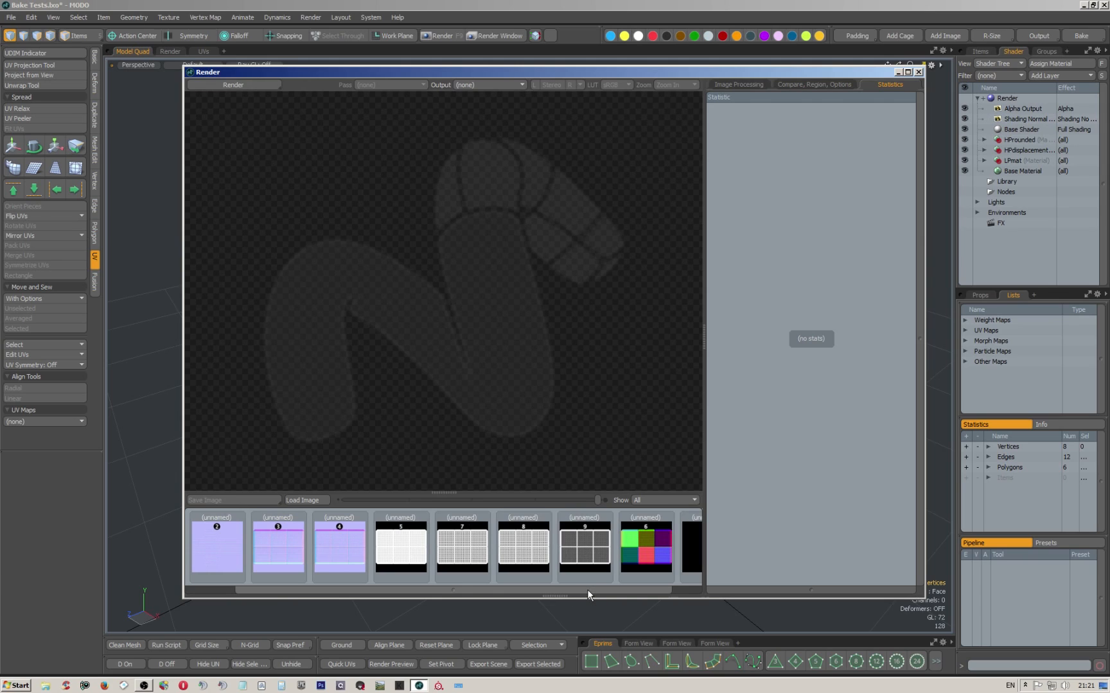
pyautogui.moveTo(587, 589); pyautogui.dragTo(627, 589)
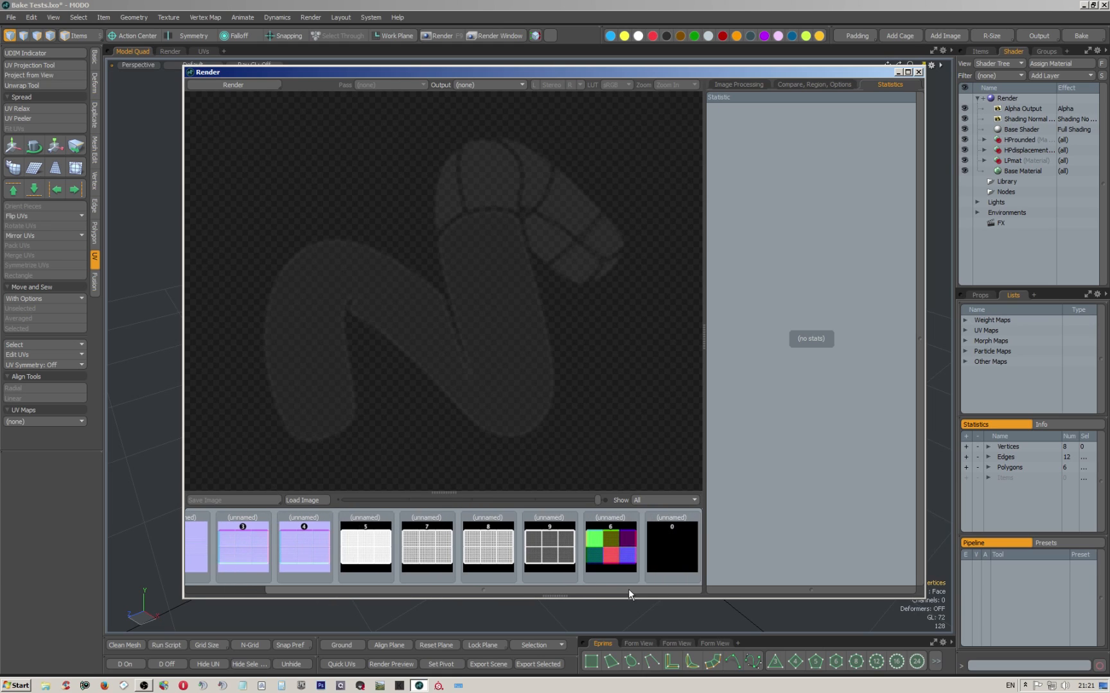
pyautogui.click(549, 547)
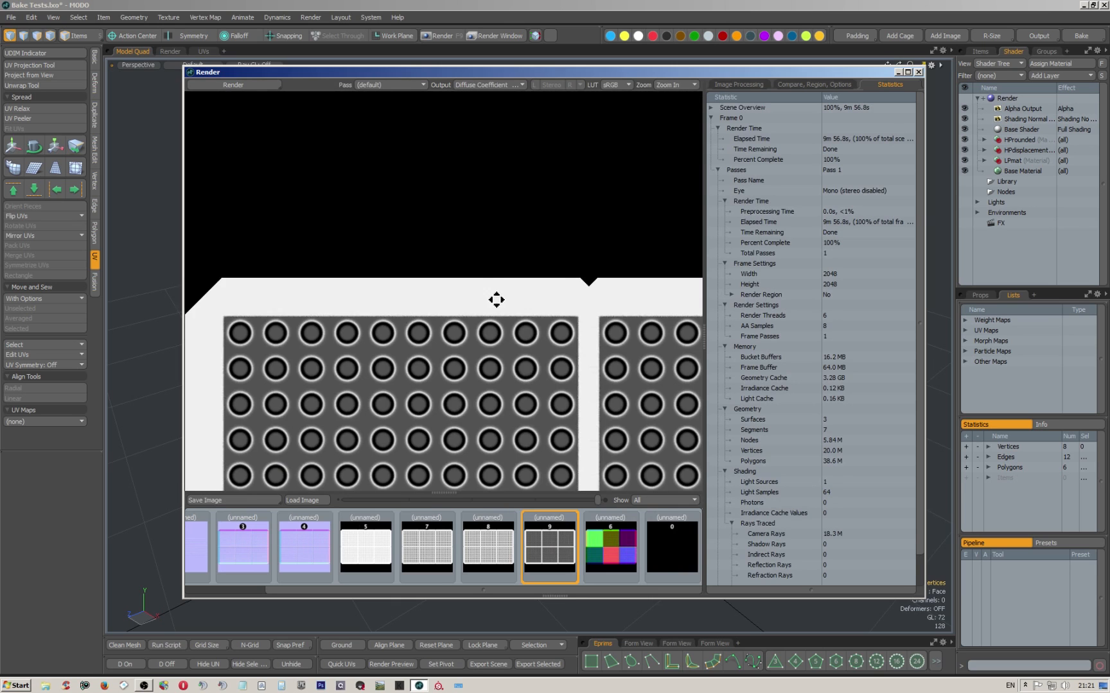
pyautogui.scroll(-2, 495, 292)
pyautogui.scroll(4, 434, 260)
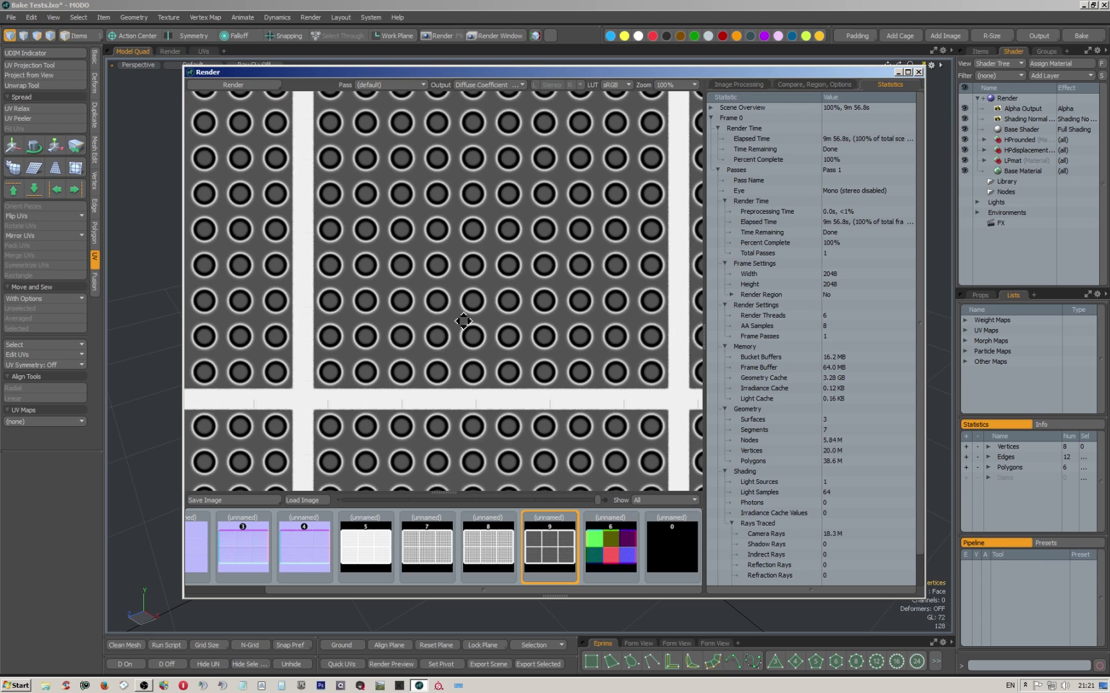
pyautogui.scroll(-1, 463, 321)
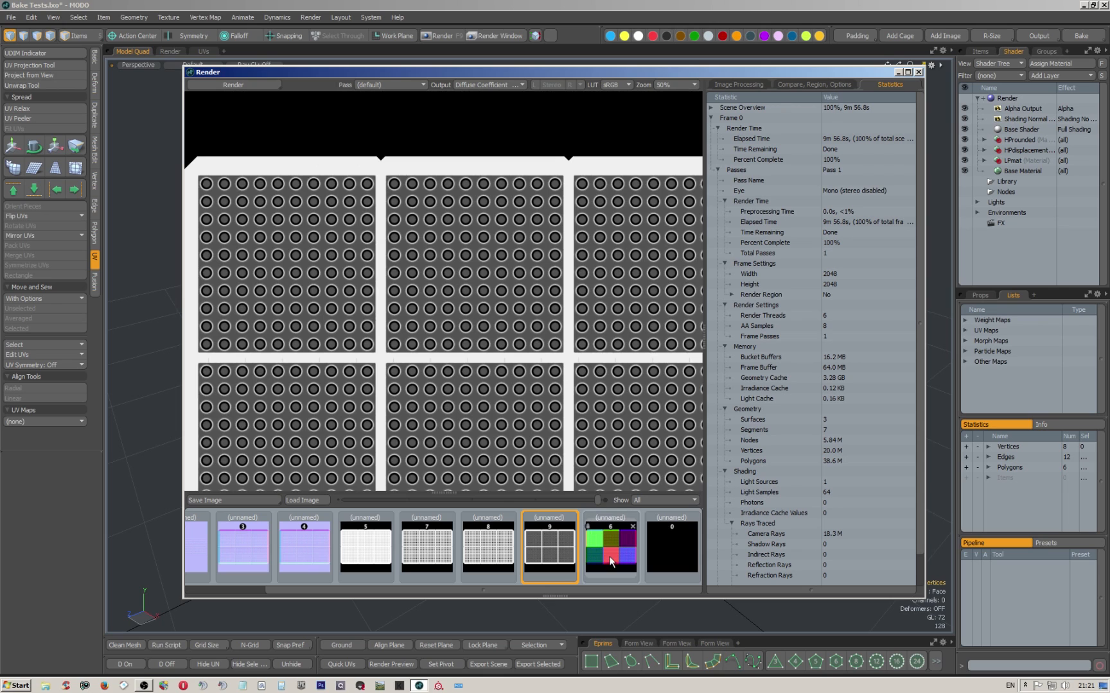
# Show the Shading Normal bake marked 6 and inspect it with the display LUT set to Linear.
pyautogui.click(610, 560)
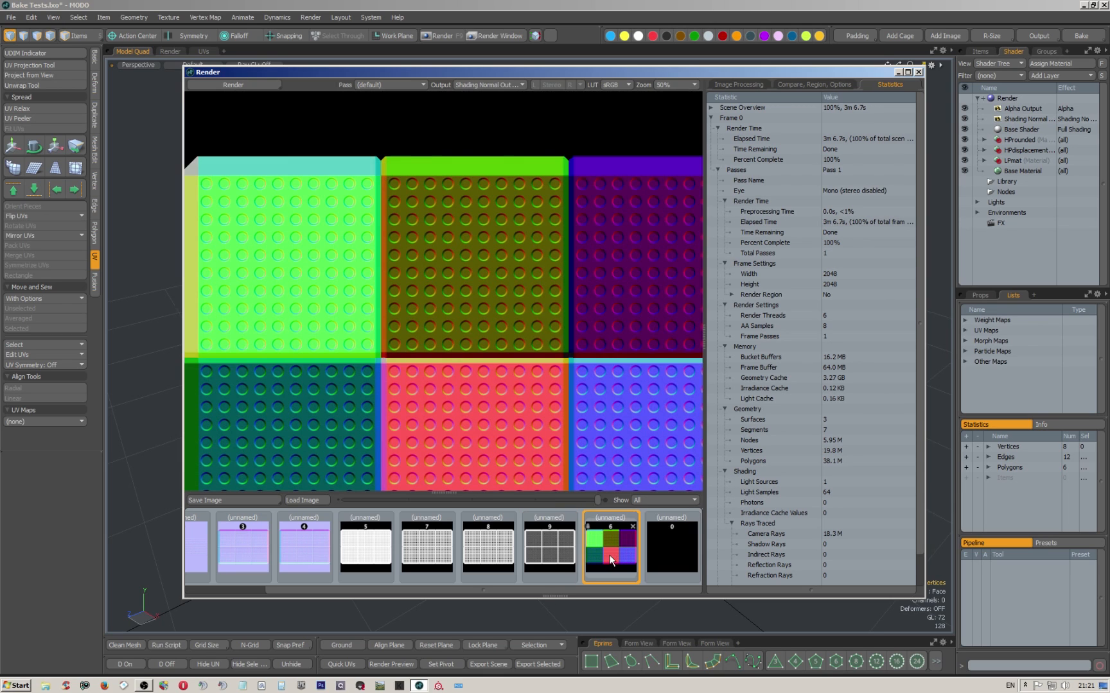
pyautogui.scroll(2, 568, 359)
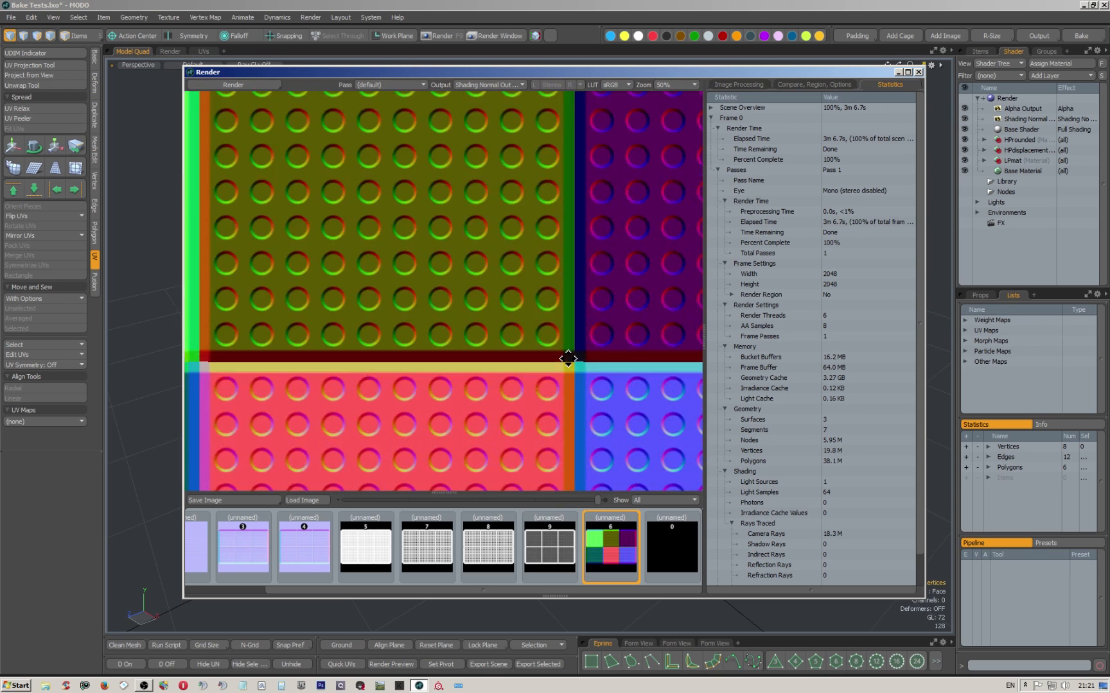
pyautogui.click(623, 84)
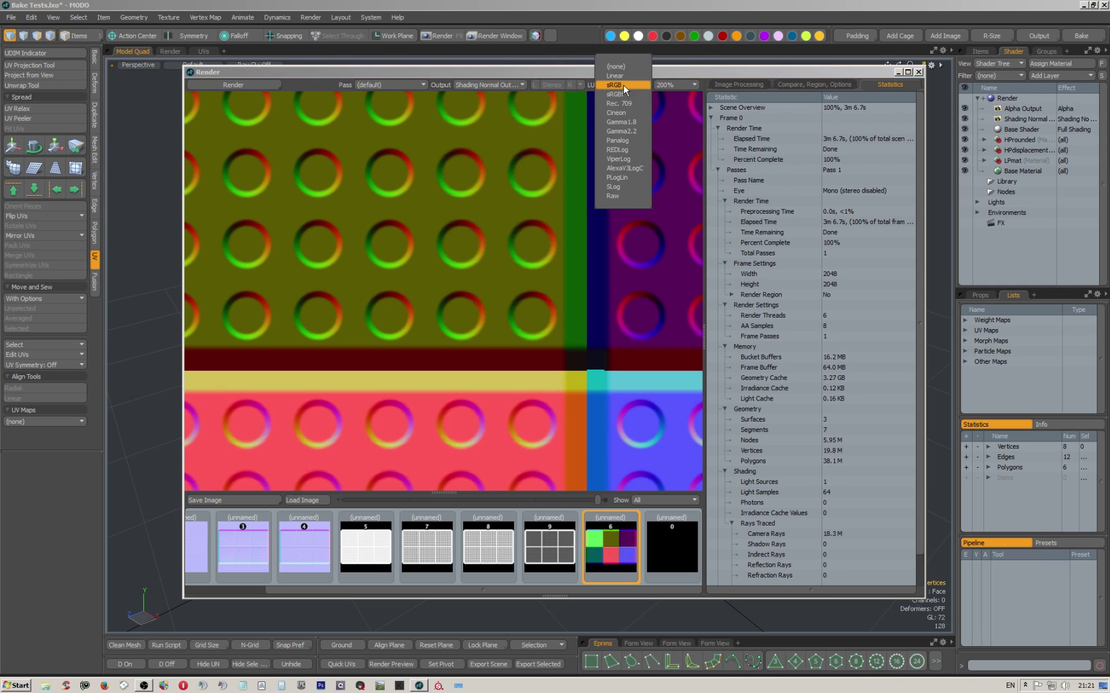
pyautogui.click(623, 92)
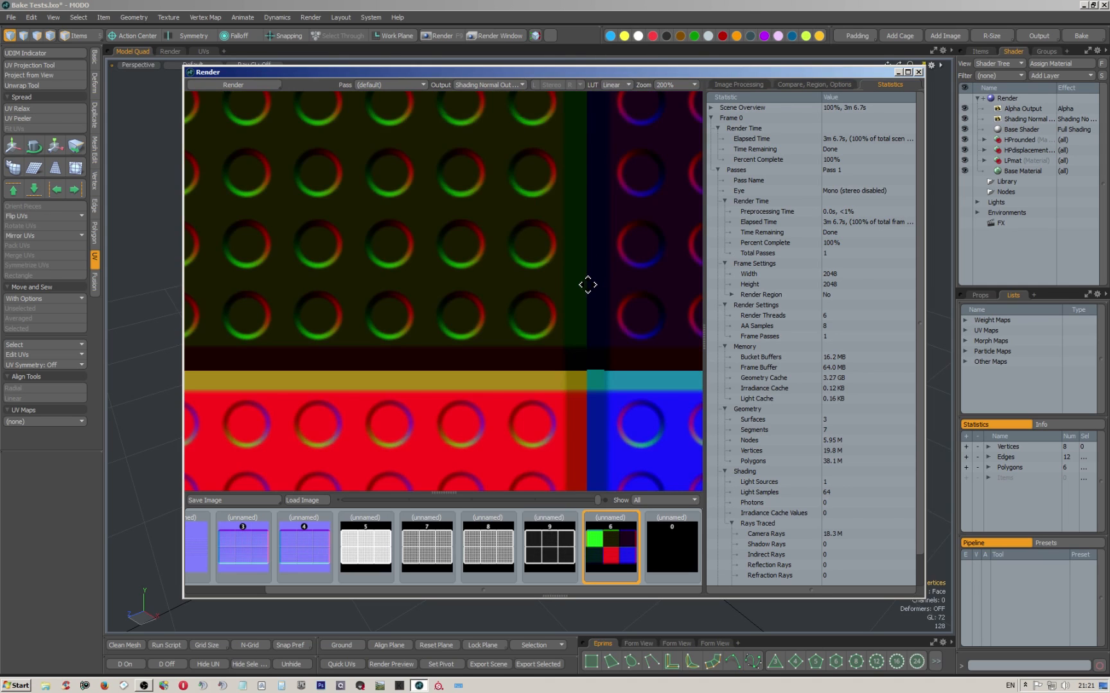
pyautogui.scroll(-3, 590, 280)
pyautogui.scroll(1, 587, 283)
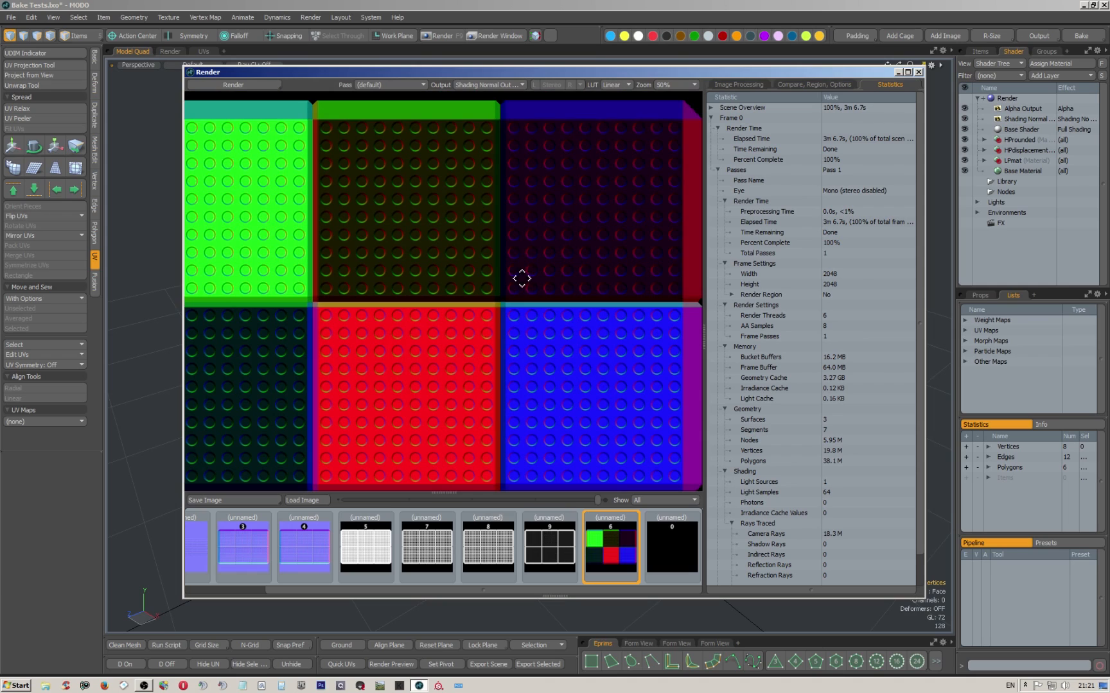
pyautogui.moveTo(537, 272); pyautogui.dragTo(547, 268)
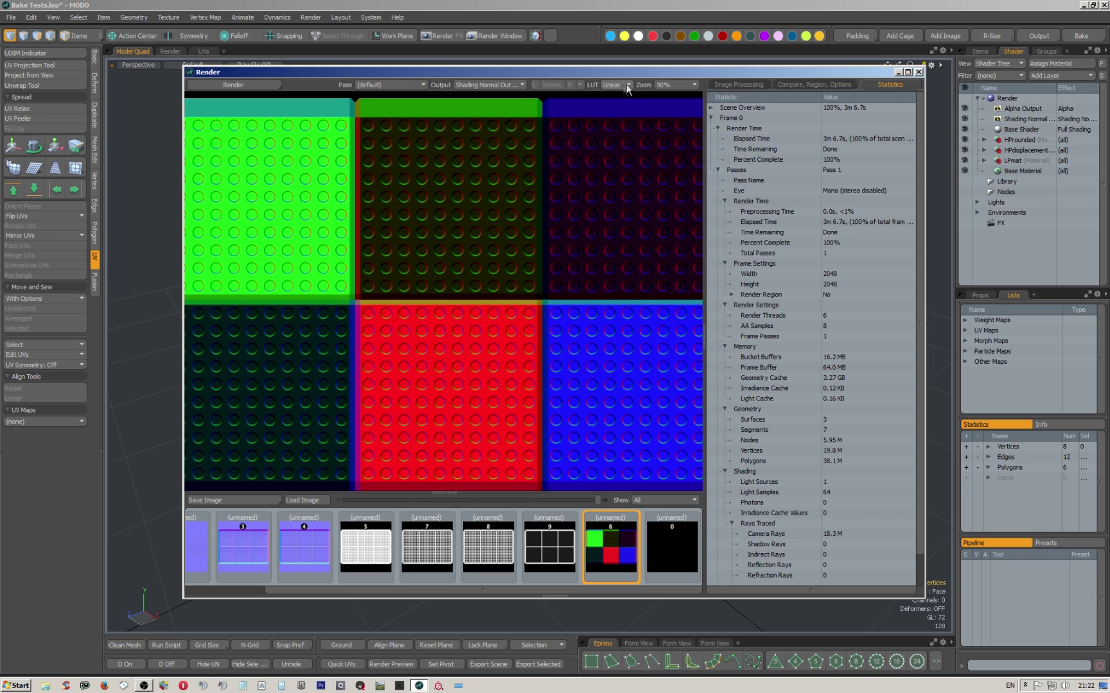
# Return to the bake marked 9, set the display LUT to sRGB, and inspect its dots and borders.
pyautogui.click(556, 537)
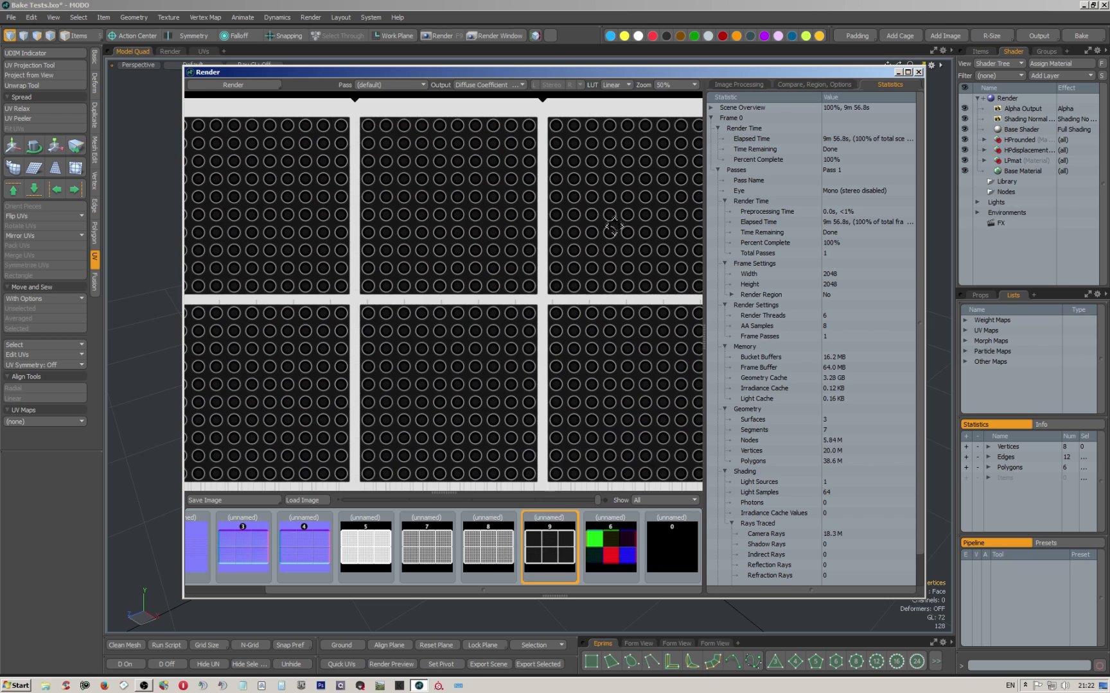
pyautogui.scroll(-1, 545, 234)
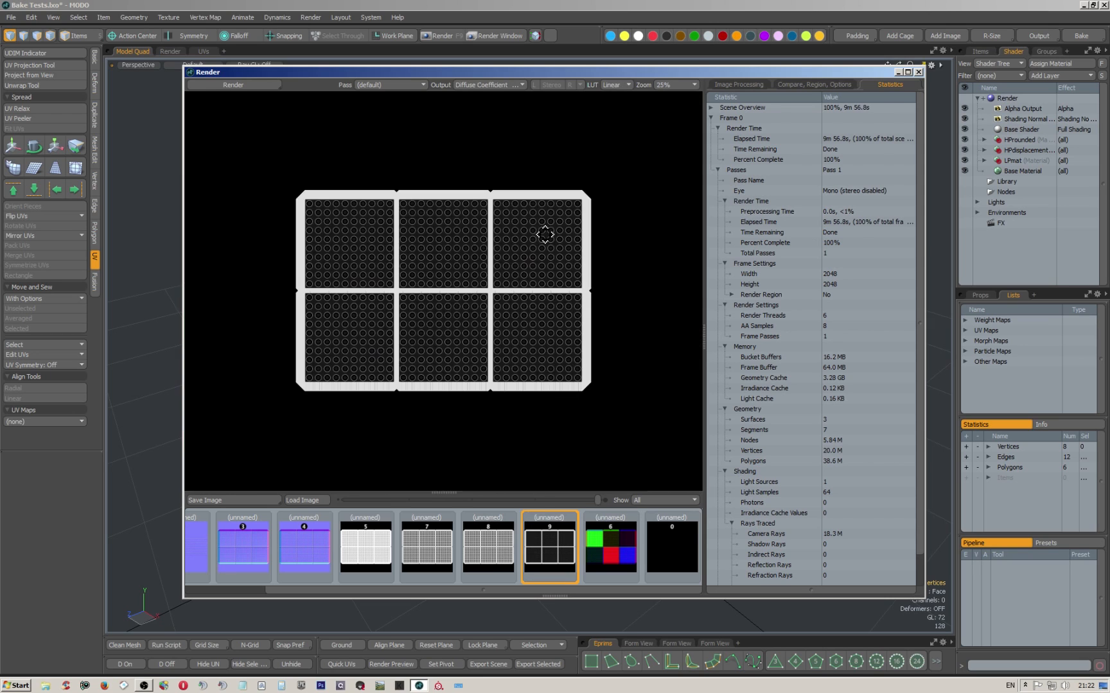
pyautogui.scroll(1, 551, 224)
pyautogui.click(628, 85)
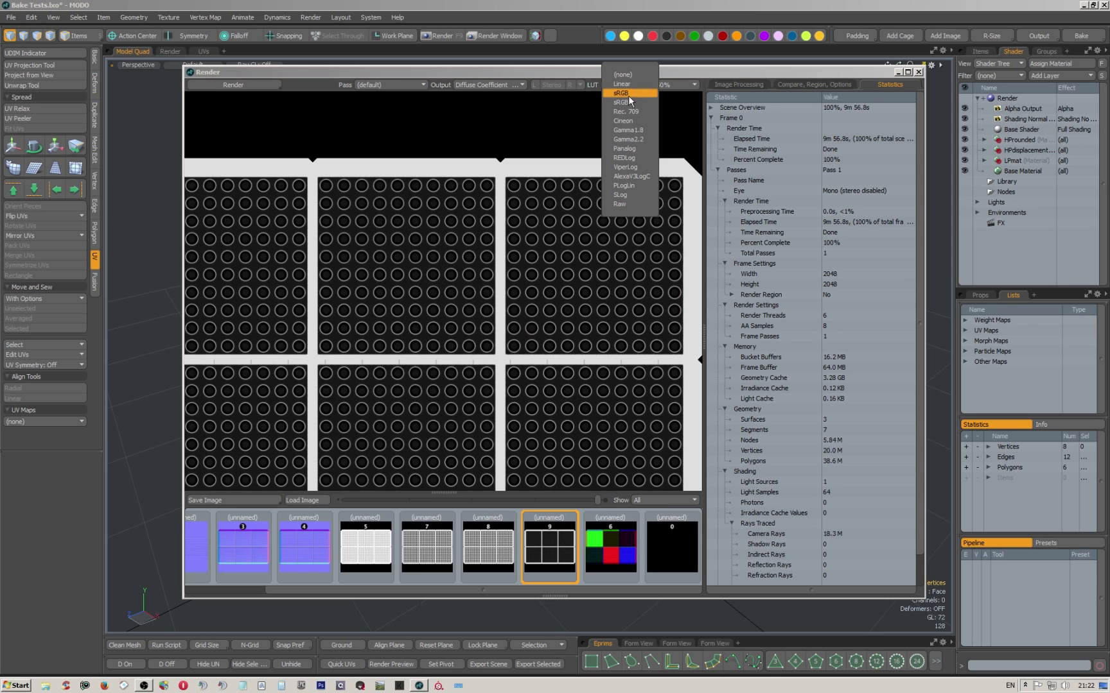
pyautogui.click(626, 93)
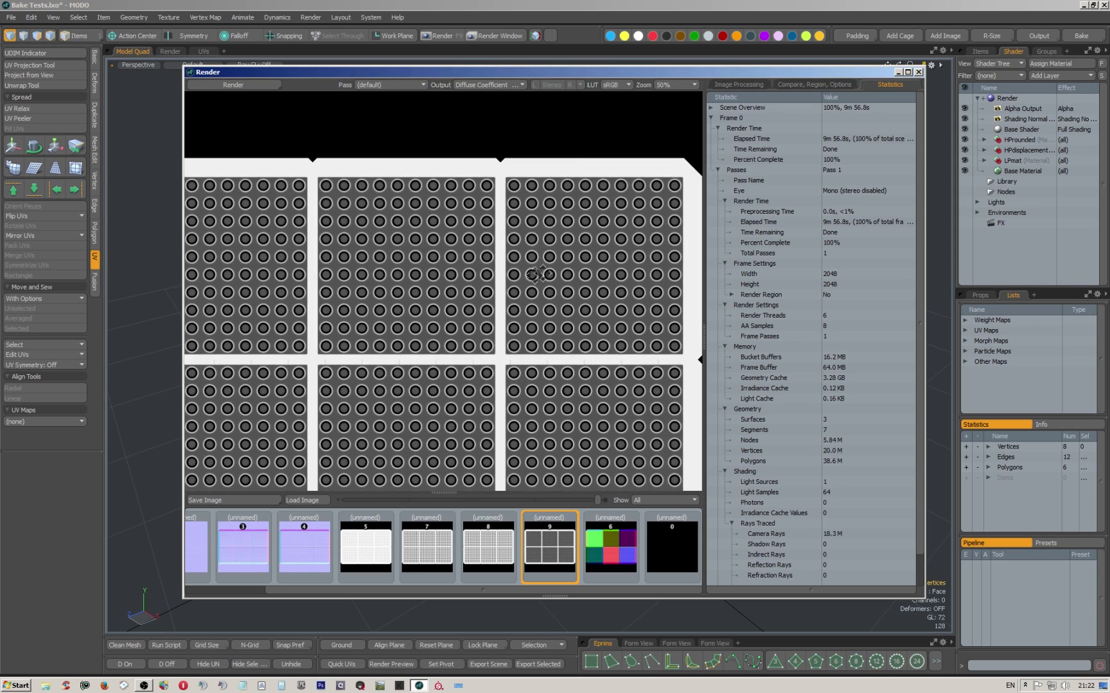
pyautogui.scroll(-1, 591, 212)
pyautogui.scroll(2, 450, 256)
pyautogui.moveTo(469, 251); pyautogui.dragTo(484, 221)
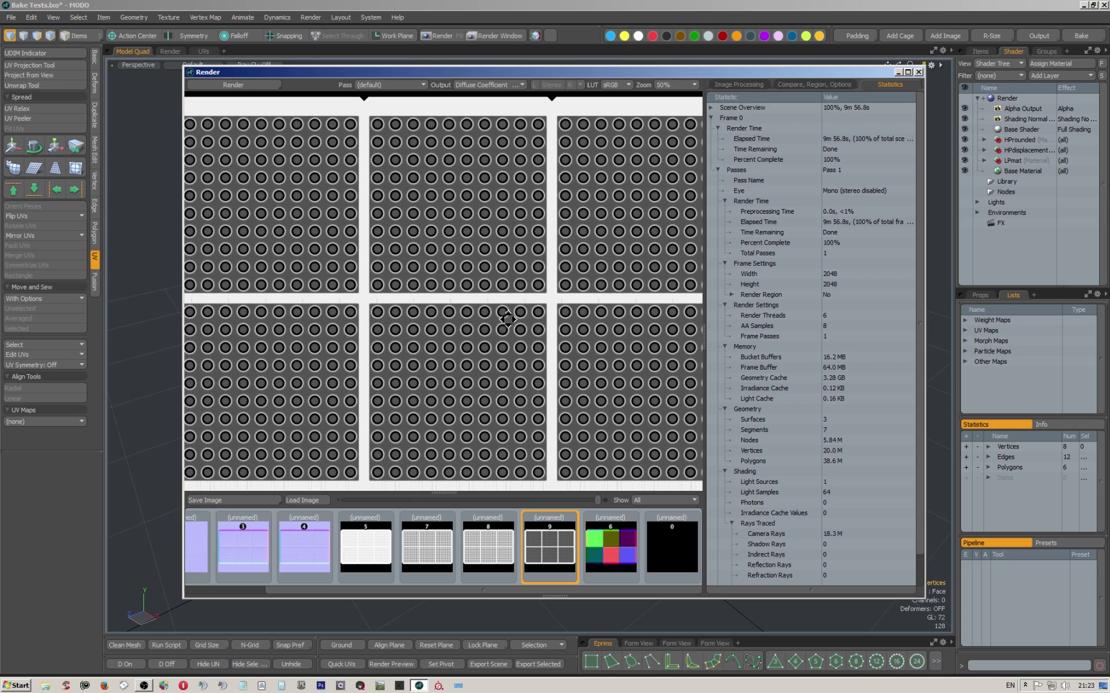
# Compare the Normal bake marked 4 with the Diffuse Coefficient bake marked 9.
pyautogui.click(306, 539)
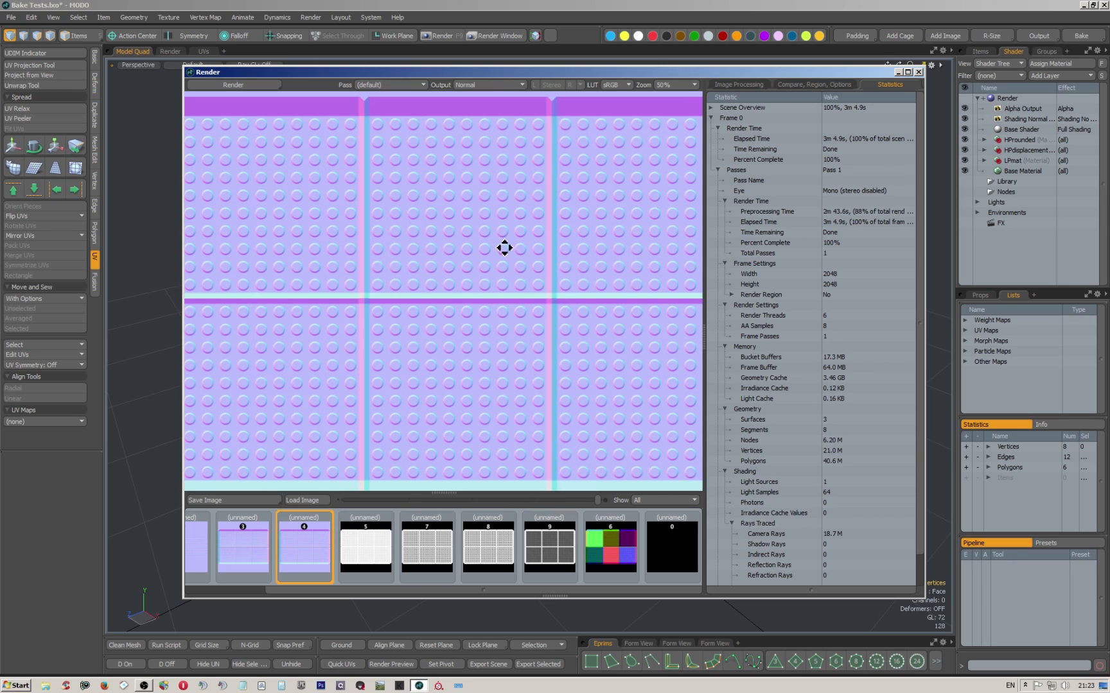
pyautogui.scroll(-1, 502, 292)
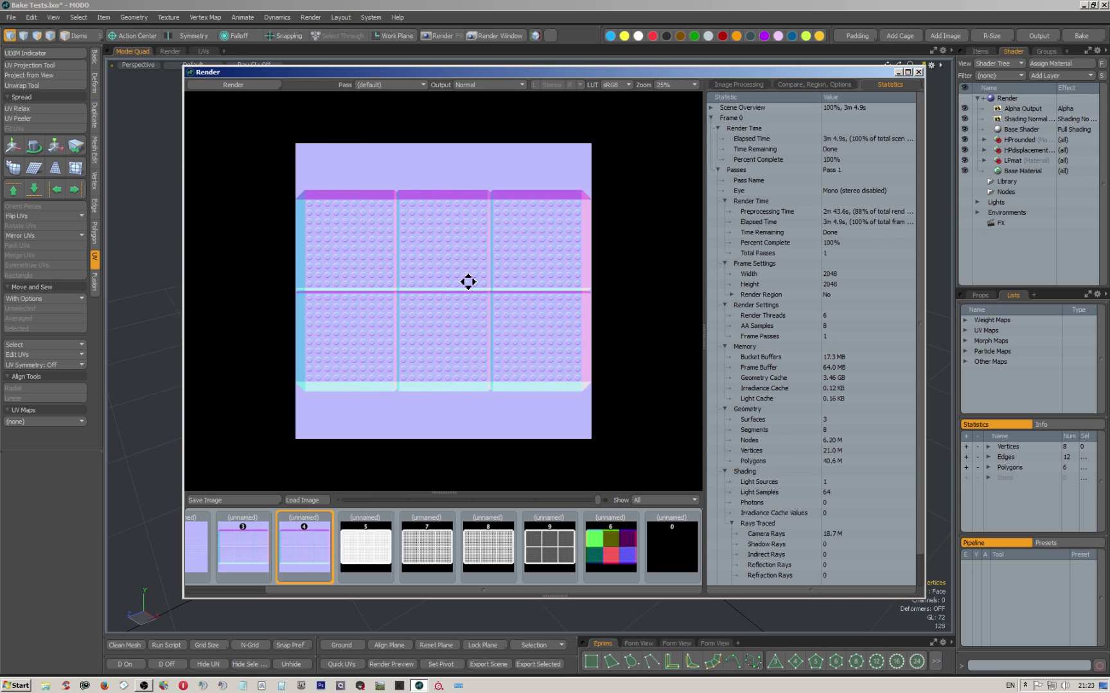
pyautogui.scroll(1, 466, 281)
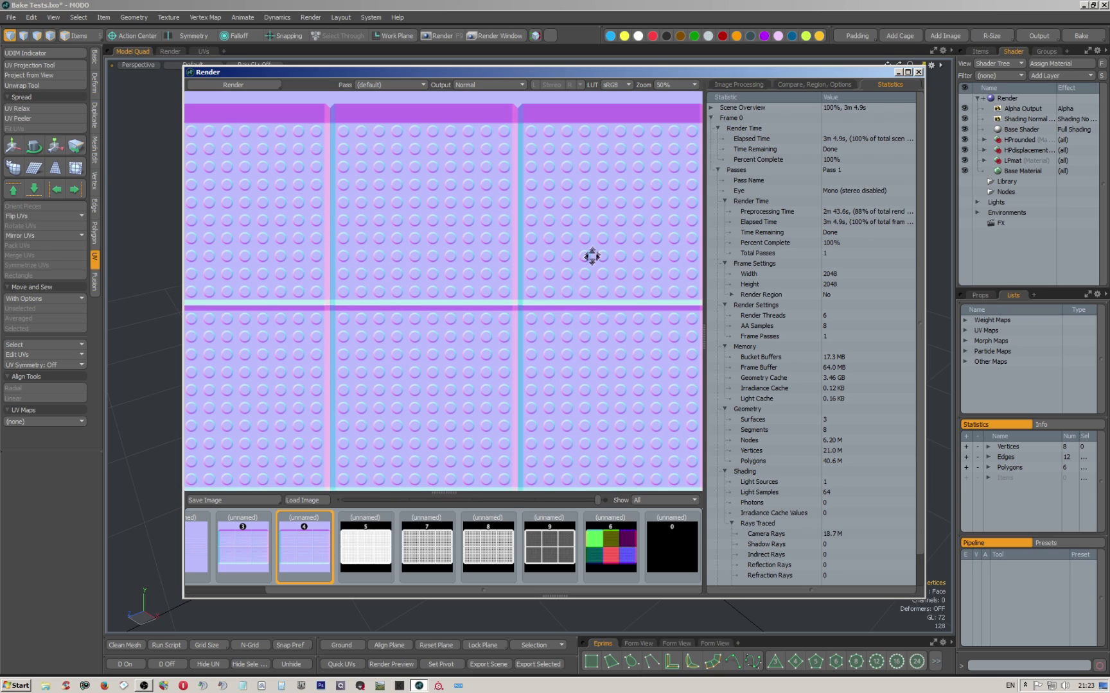
pyautogui.click(543, 538)
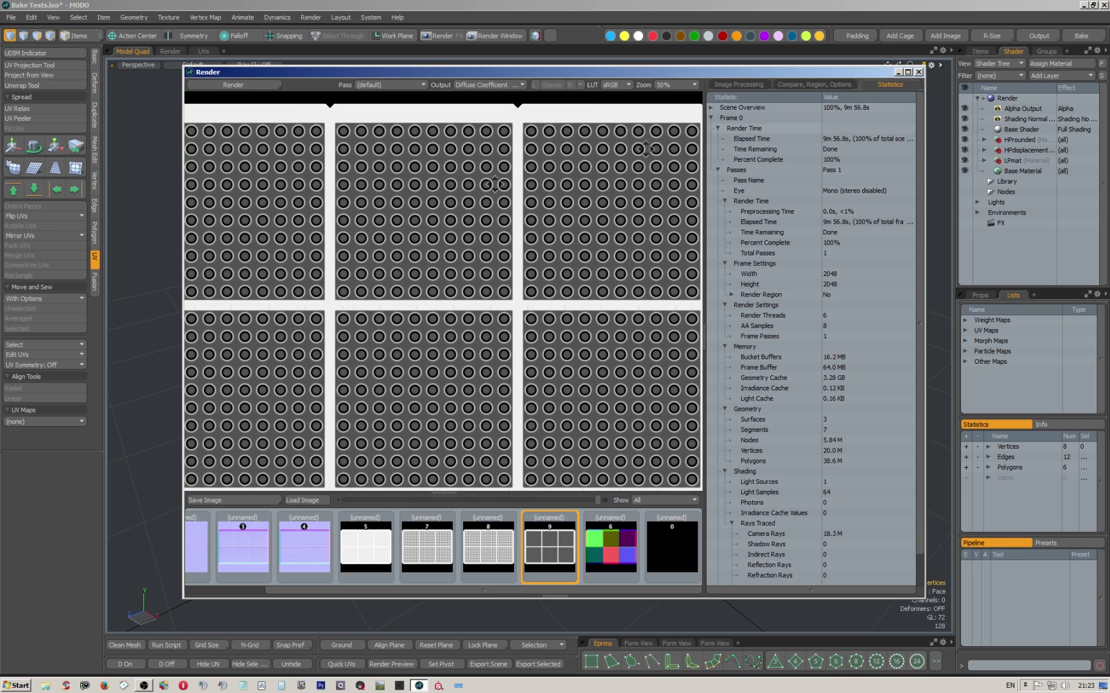
# Close the render window and isolate the HP mesh by selecting it and hiding the LP mesh.
pyautogui.click(918, 72)
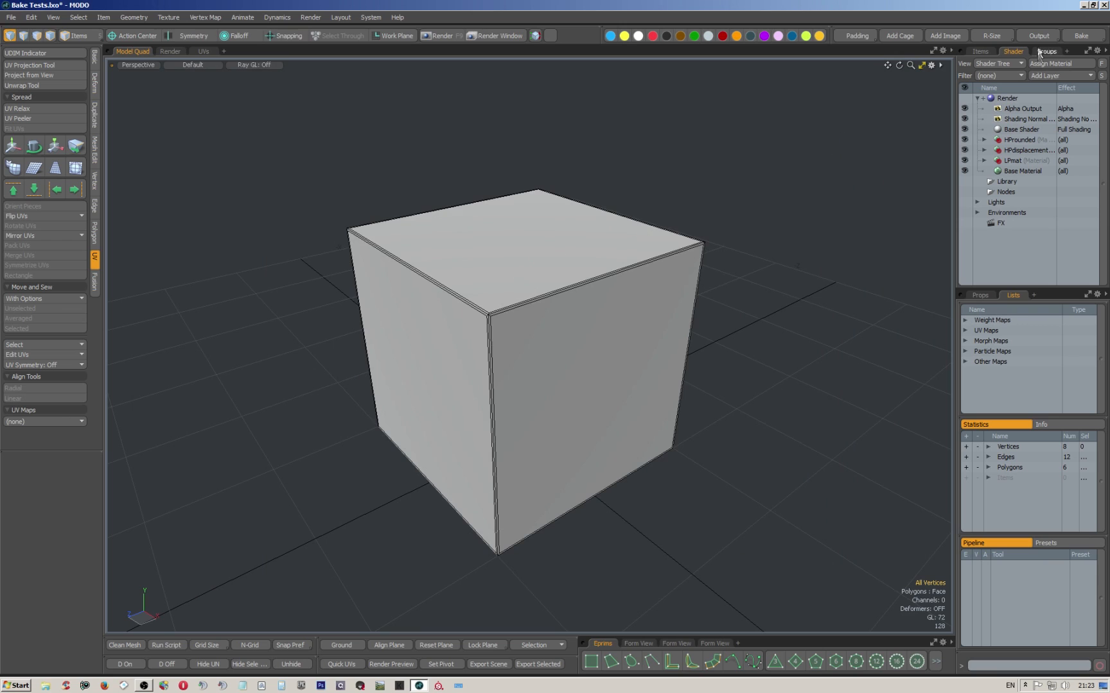
pyautogui.click(989, 52)
pyautogui.click(1031, 97)
pyautogui.click(964, 107)
pyautogui.scroll(5, 512, 299)
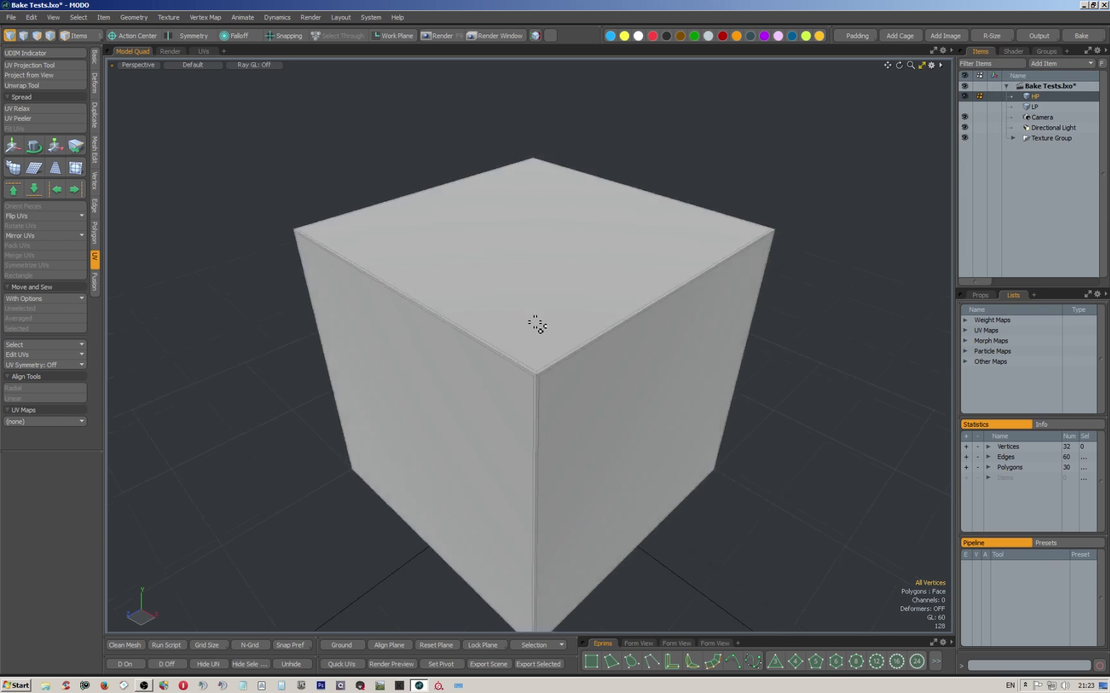
pyautogui.scroll(3, 523, 296)
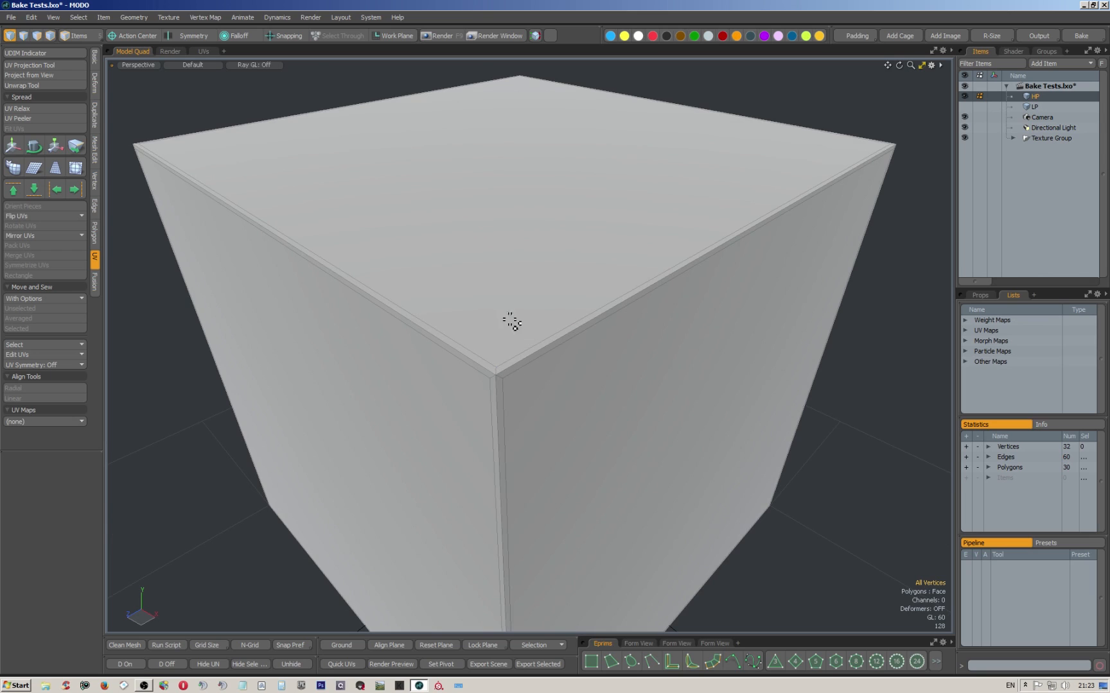
# Highlight the HP cube's three large faces, switch the selection to its bevelled edge strips, and clear it.
pyautogui.press('2')
pyautogui.press('3')
pyautogui.click(516, 207)
pyautogui.keyDown('shift'); pyautogui.click(618, 361); pyautogui.keyUp('shift')
pyautogui.keyDown('shift'); pyautogui.click(435, 388); pyautogui.keyUp('shift')
pyautogui.keyDown('alt'); pyautogui.keyDown('shift'); pyautogui.moveTo(468, 254); pyautogui.dragTo(542, 215); pyautogui.keyUp('shift'); pyautogui.keyUp('alt')
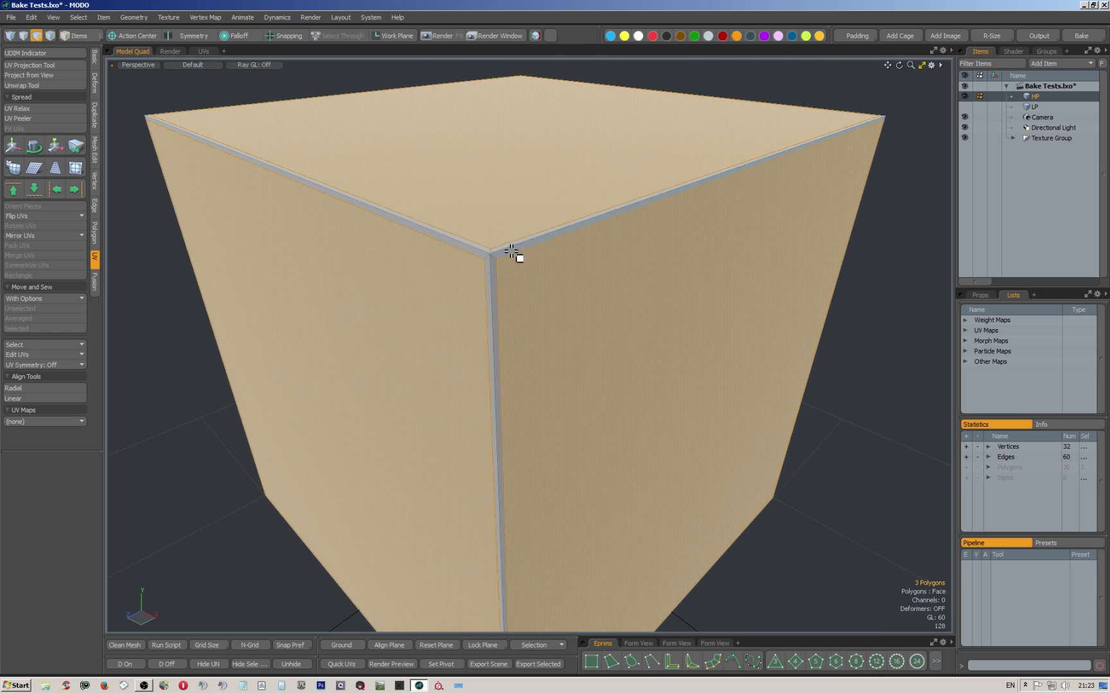
pyautogui.keyDown('alt'); pyautogui.moveTo(703, 232); pyautogui.dragTo(731, 247); pyautogui.keyUp('alt')
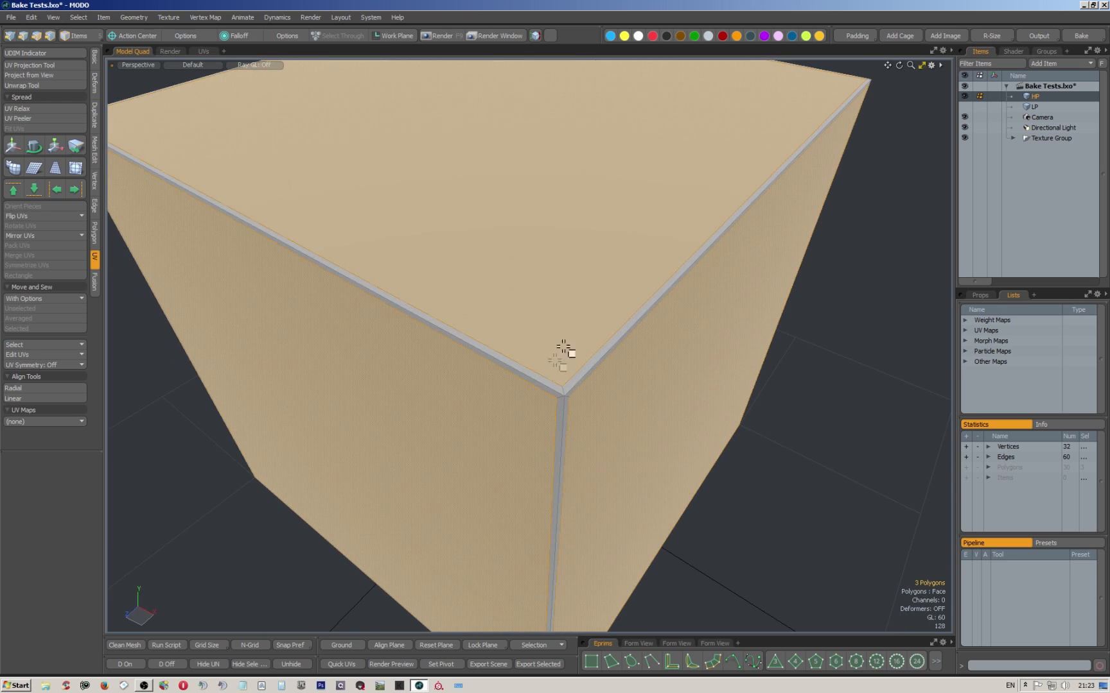
pyautogui.moveTo(581, 350)
pyautogui.keyDown('alt'); pyautogui.mouseDown()
pyautogui.moveTo(591, 333)
pyautogui.moveTo(577, 324)
pyautogui.moveTo(524, 343)
pyautogui.moveTo(567, 318)
pyautogui.moveTo(535, 339)
pyautogui.mouseUp(); pyautogui.keyUp('alt')
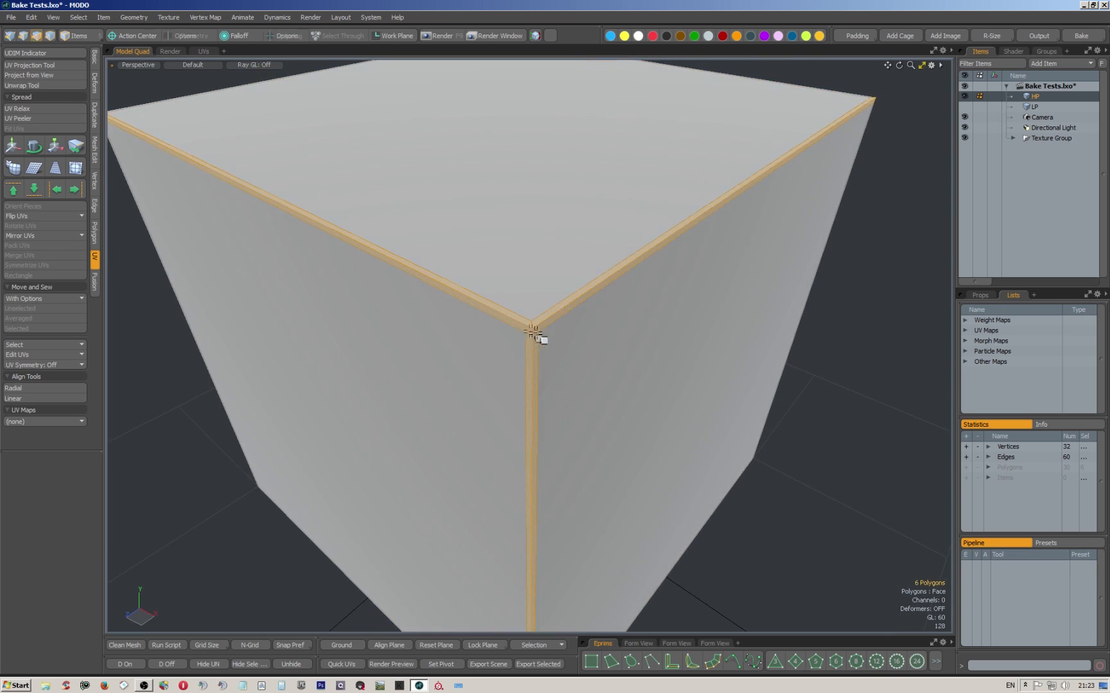
pyautogui.click(895, 97)
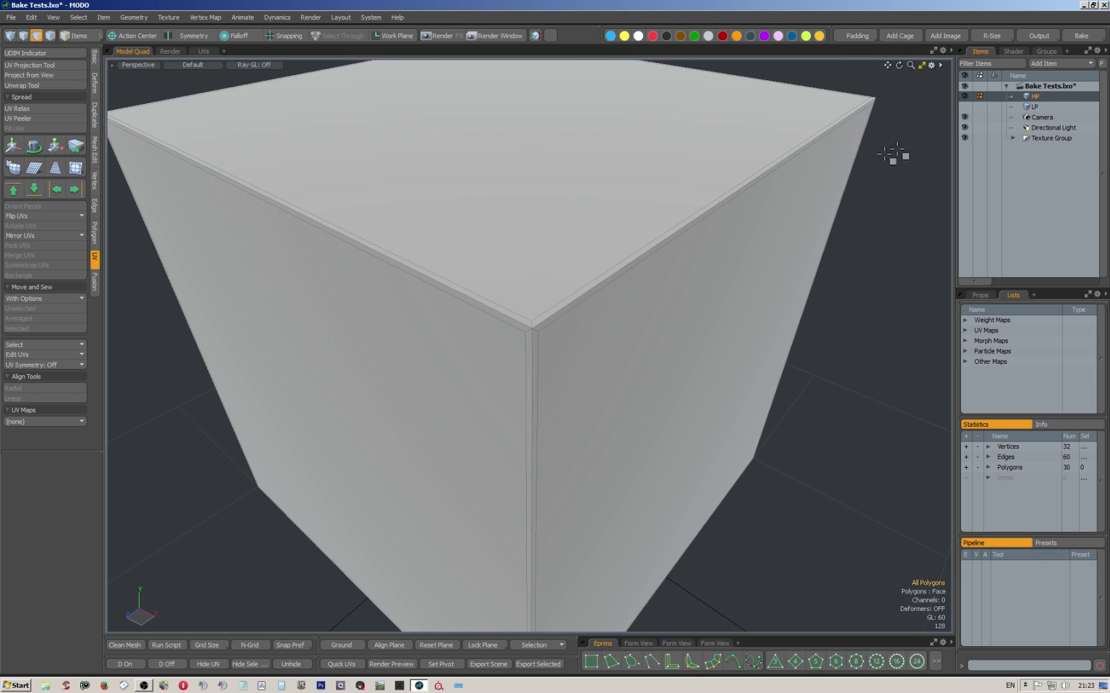
# Expand the HProunded and HPdisplacement groups in the shader tree and select the material under HPdisplacement.
pyautogui.click(1013, 51)
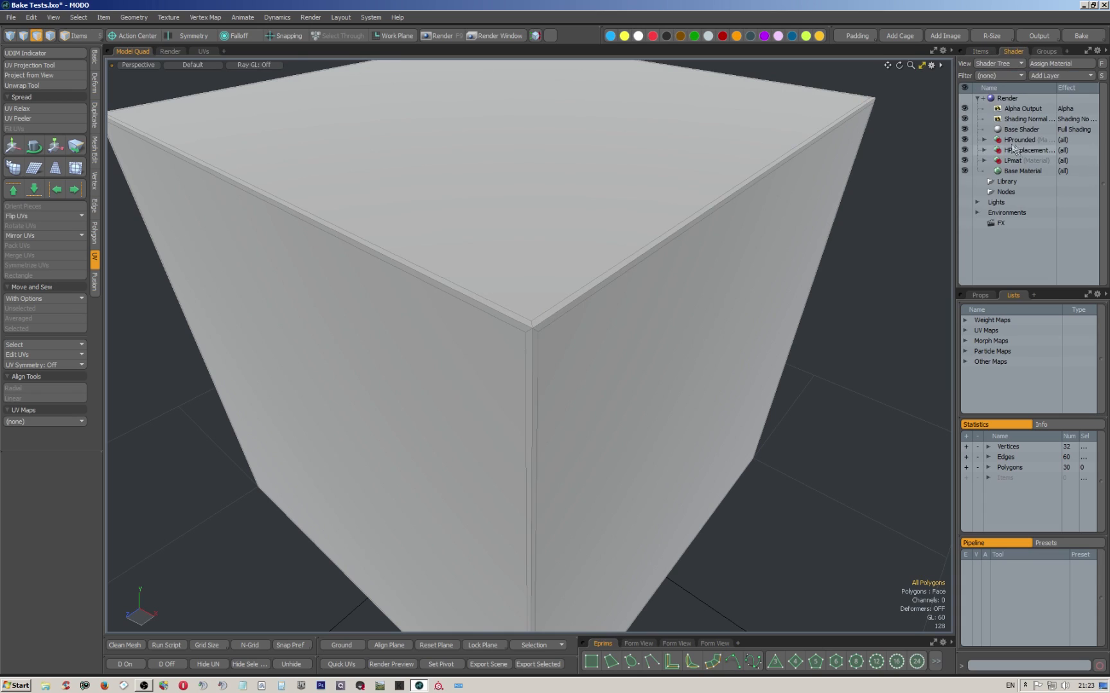
pyautogui.click(983, 140)
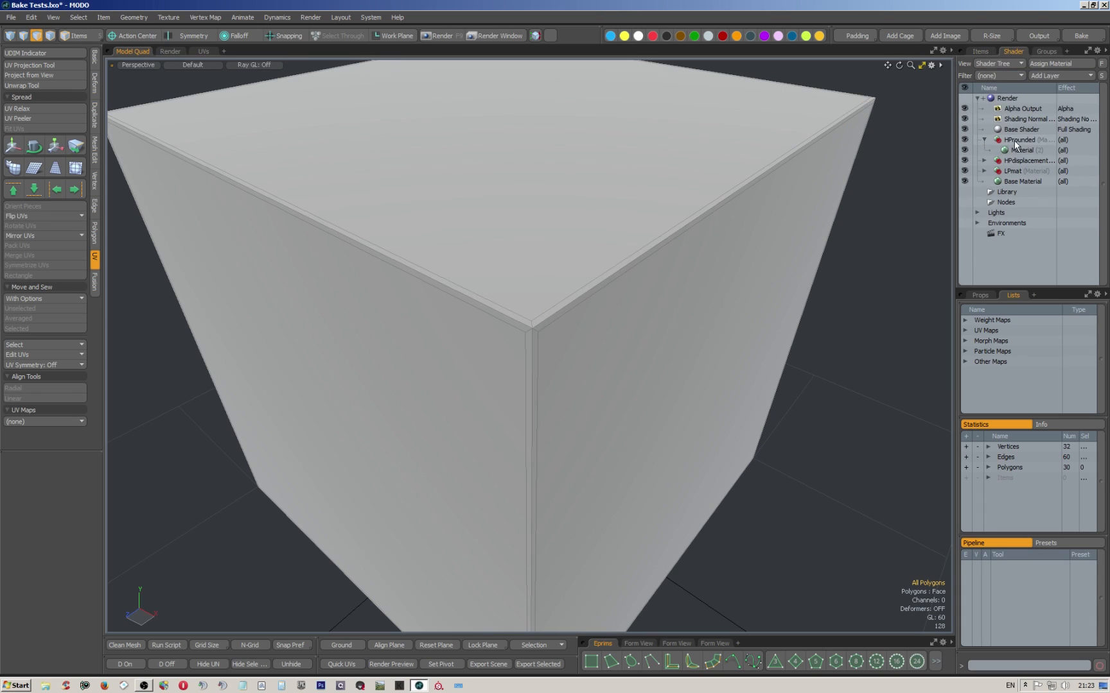
pyautogui.click(1015, 143)
pyautogui.click(1019, 151)
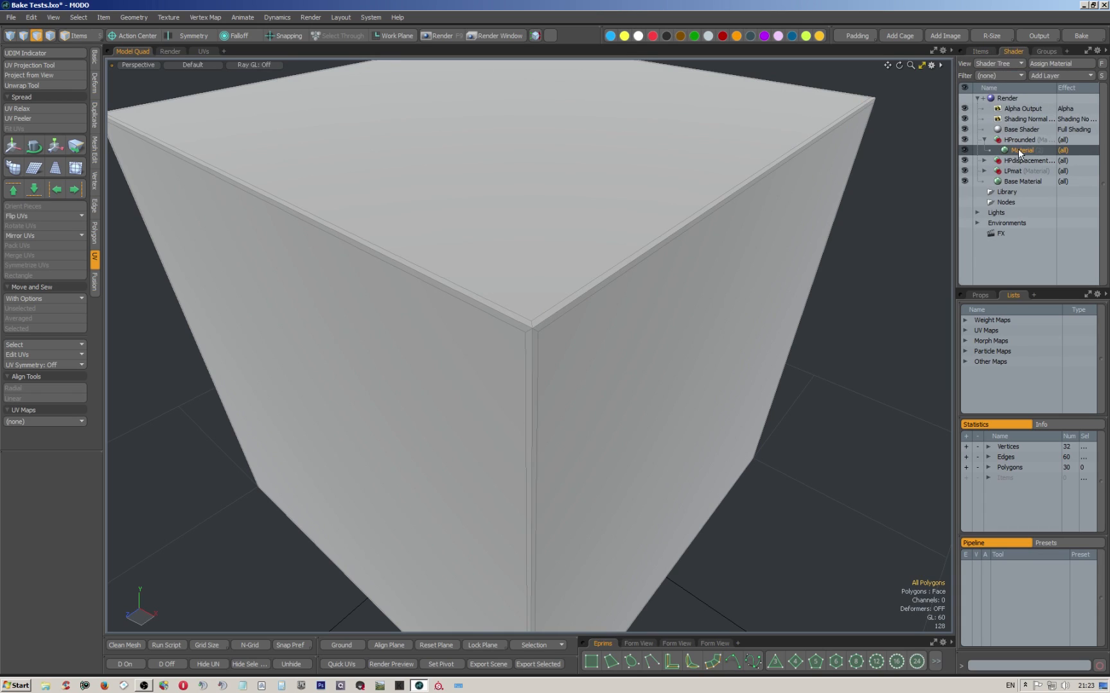
pyautogui.click(983, 160)
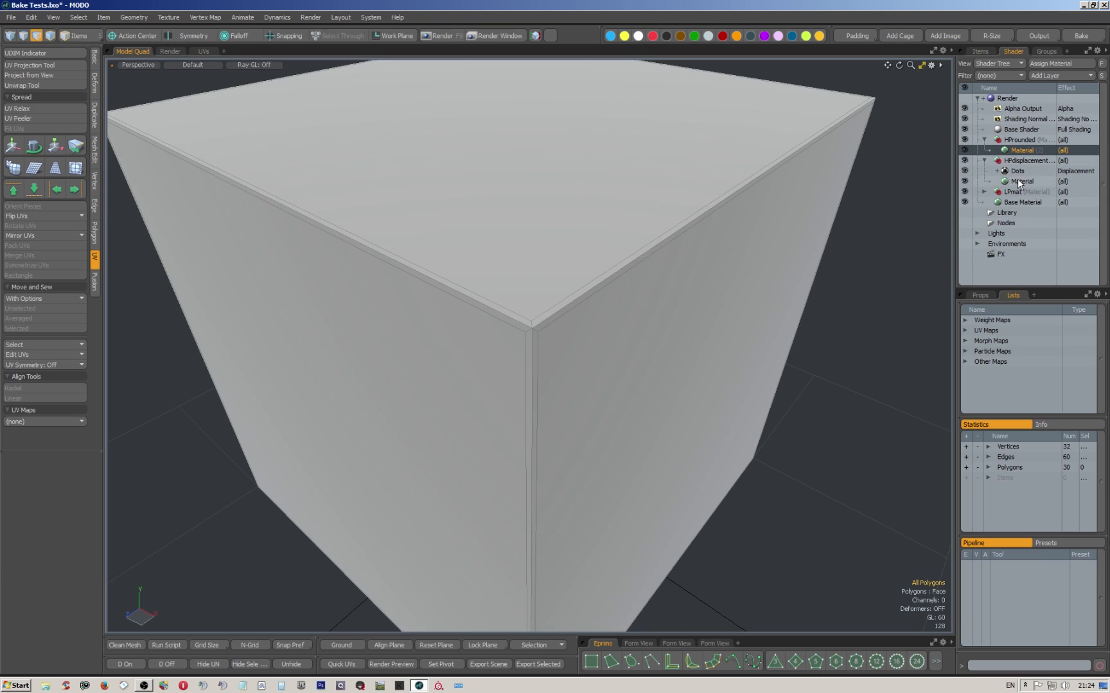
pyautogui.click(1017, 180)
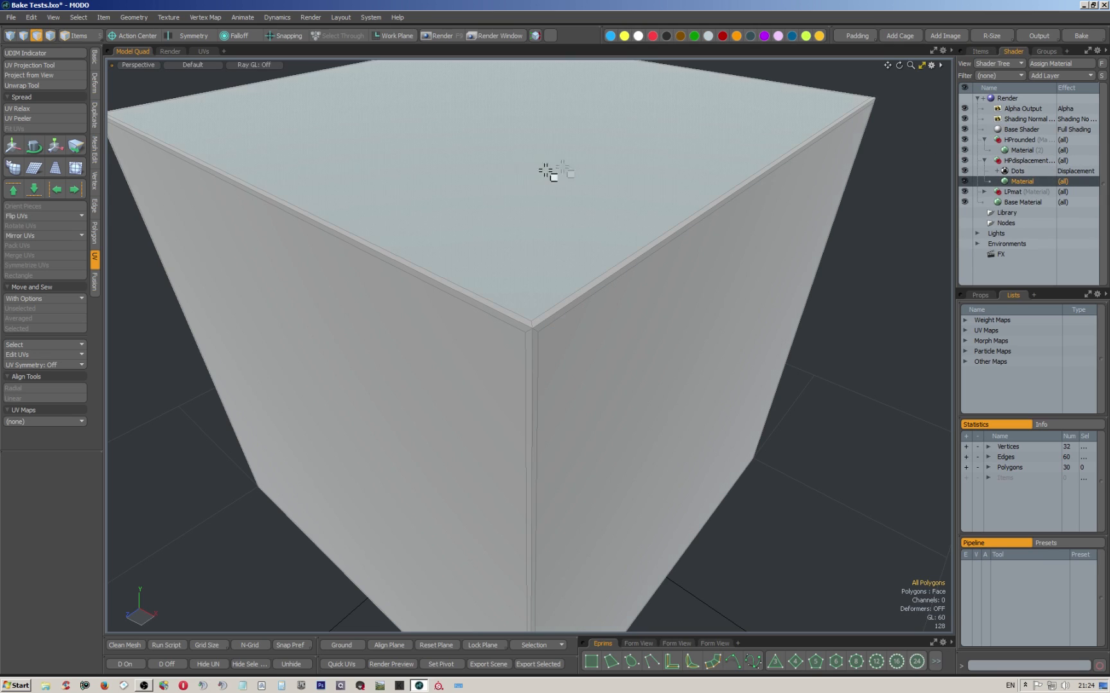
# Open a live render preview of the HP cube.
pyautogui.scroll(-5, 537, 201)
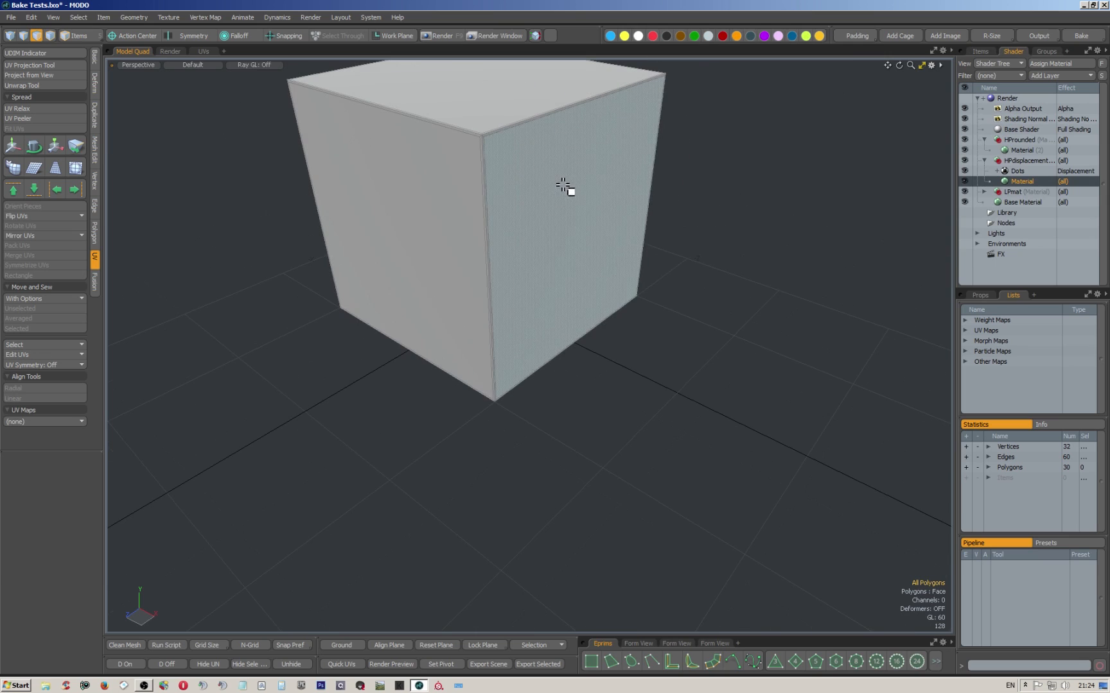
pyautogui.click(393, 665)
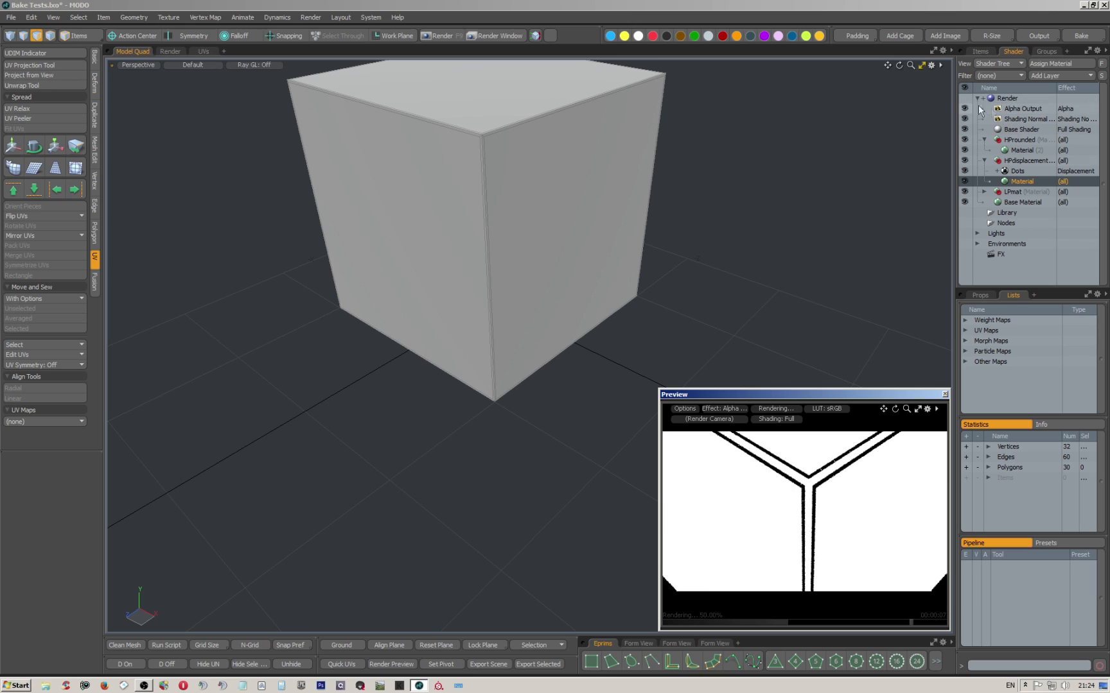
# Set up the Final Color render output and inspect the cube's rounded corner and dots up close in the preview.
pyautogui.click(1026, 36)
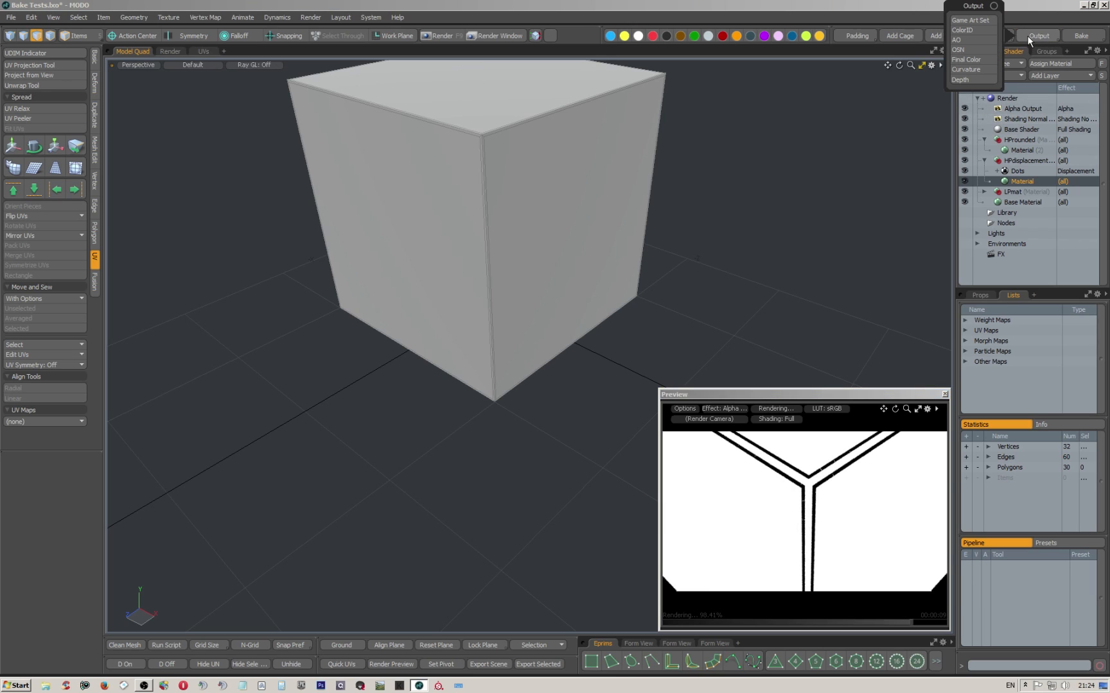
pyautogui.click(981, 60)
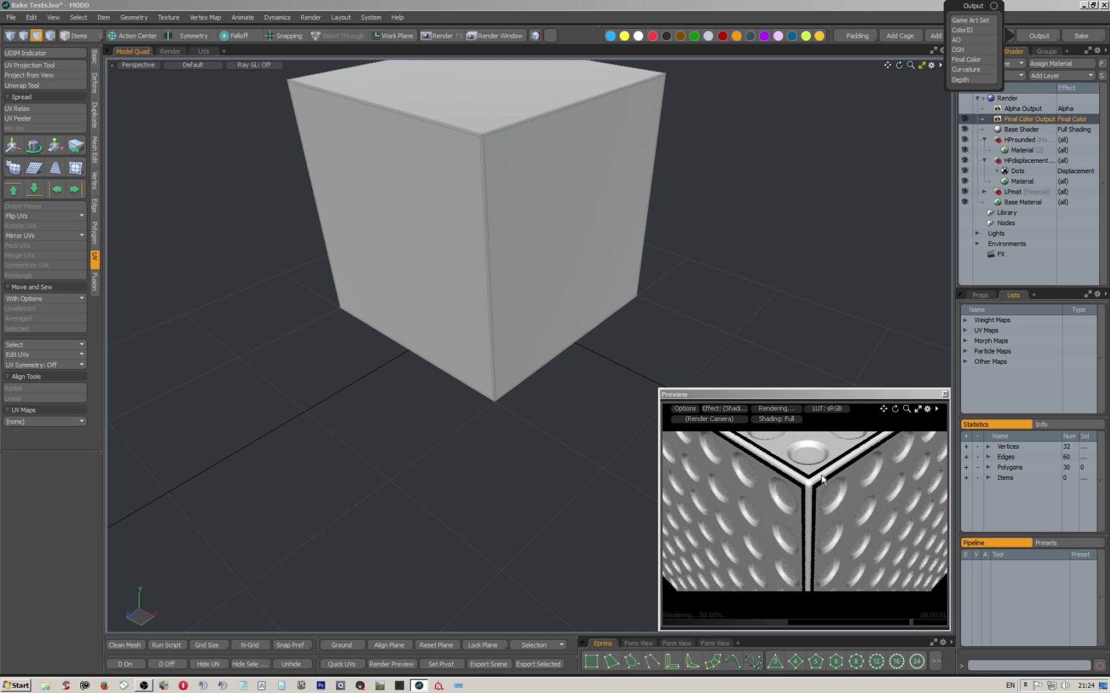
pyautogui.scroll(2, 838, 463)
pyautogui.click(833, 454)
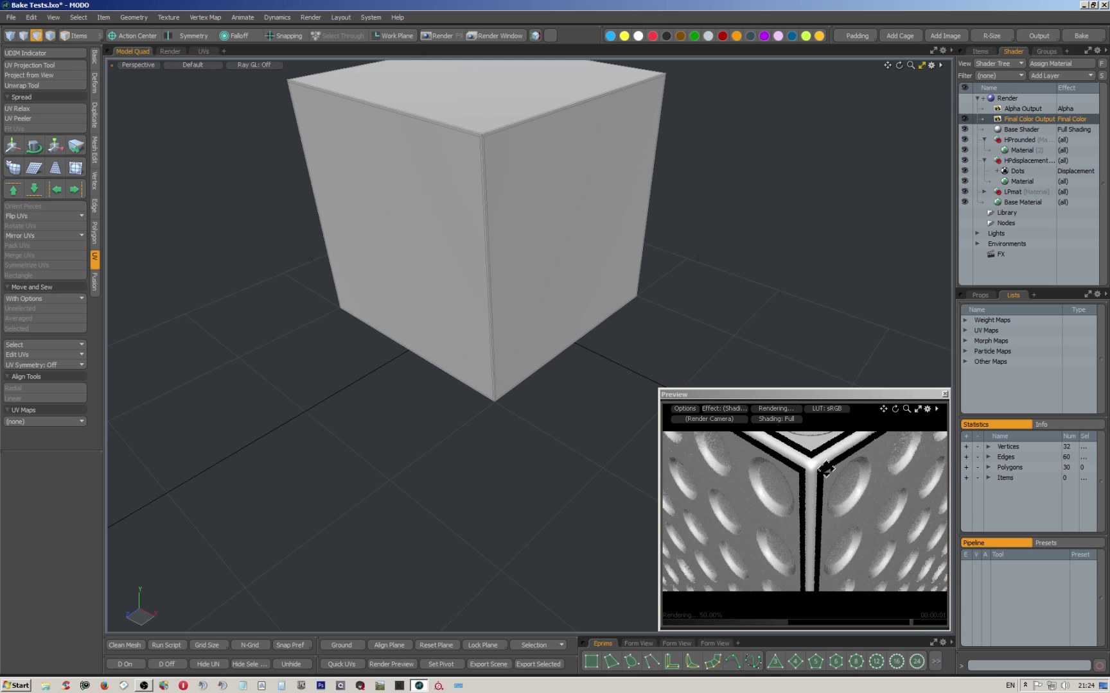
pyautogui.keyDown('alt'); pyautogui.keyDown('shift'); pyautogui.moveTo(827, 458); pyautogui.dragTo(812, 484); pyautogui.keyUp('shift'); pyautogui.keyUp('alt')
pyautogui.scroll(2, 811, 486)
pyautogui.scroll(2, 811, 485)
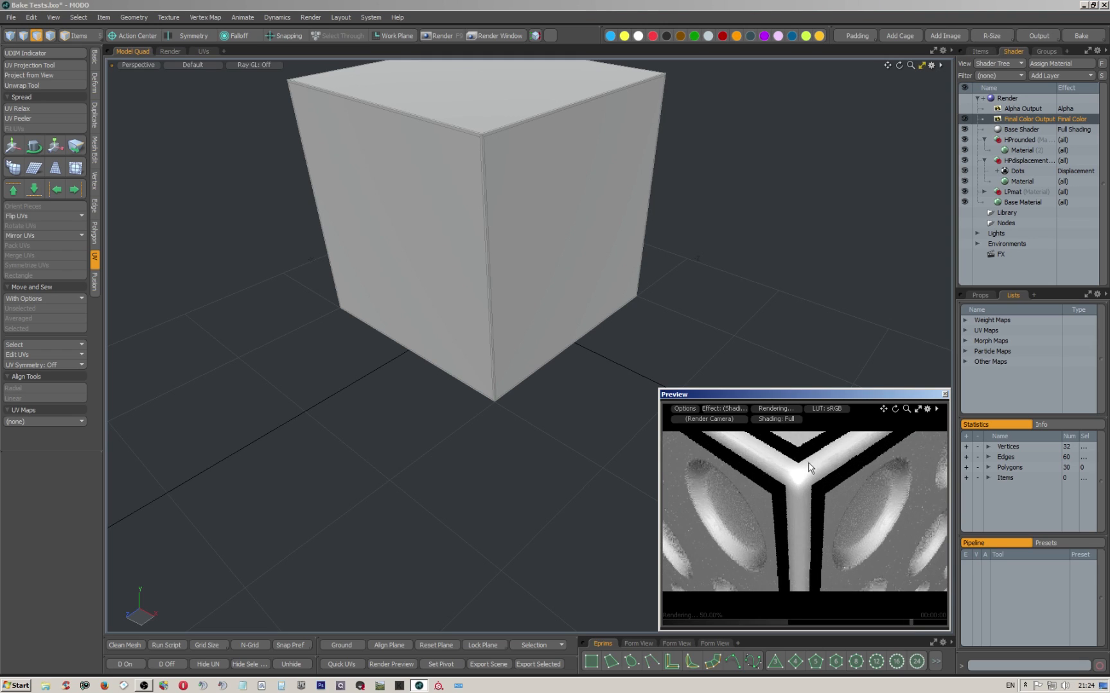
pyautogui.scroll(-3, 807, 467)
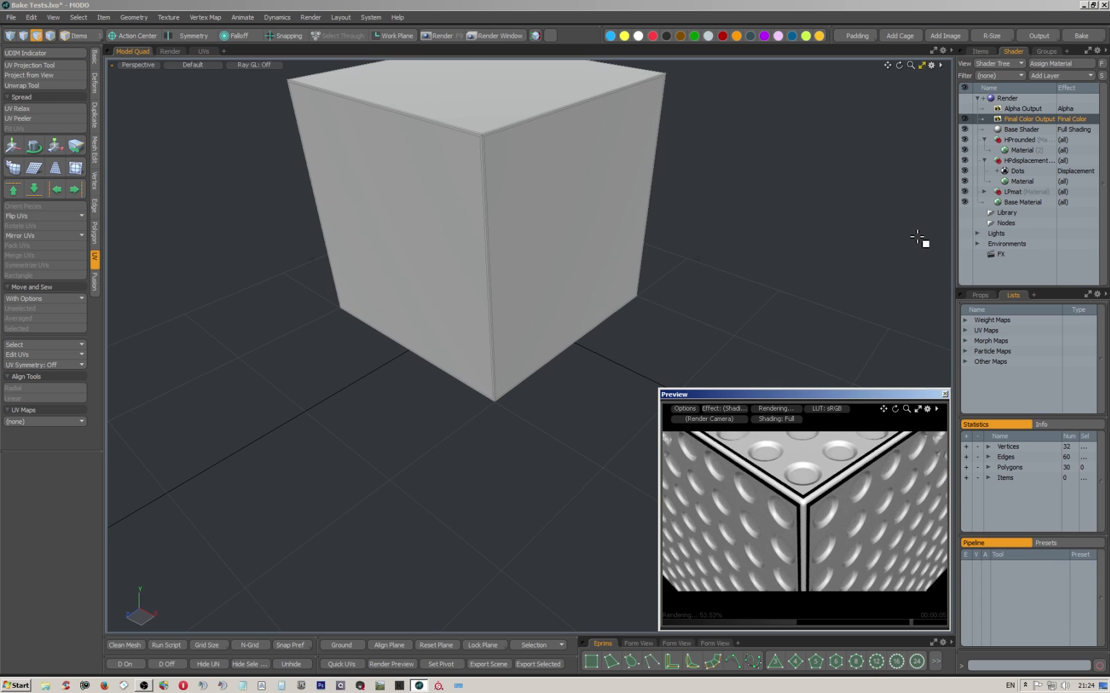
# Apply the Curvature output preset to the HProunded material group and check the bevelled edges in the preview.
pyautogui.click(1033, 36)
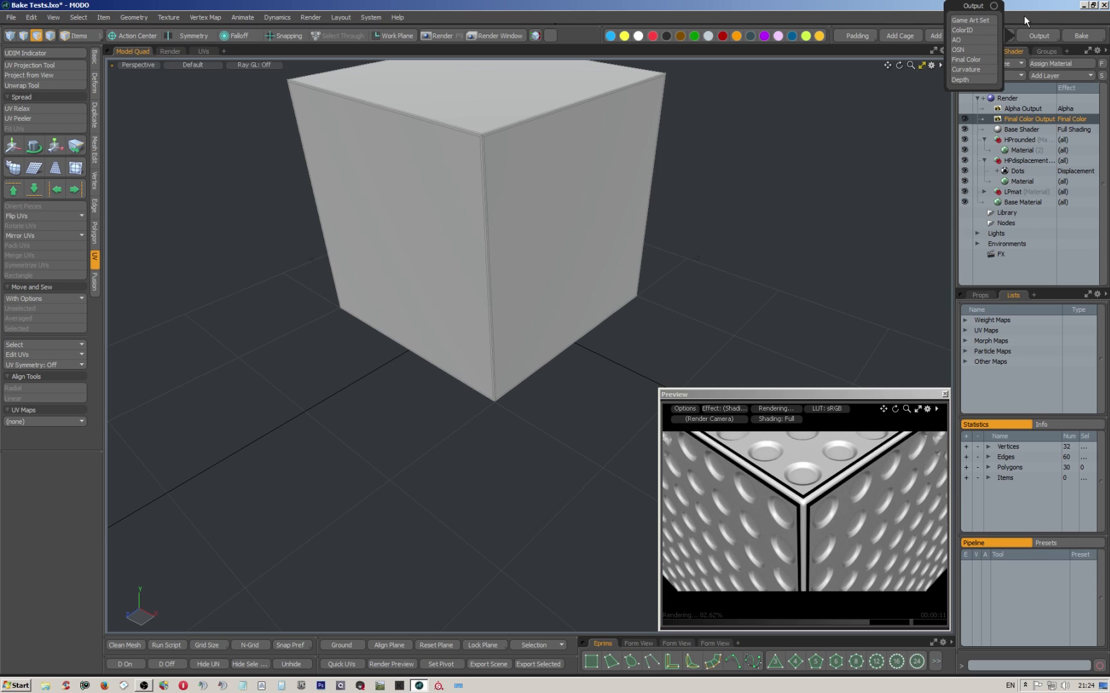
pyautogui.click(1031, 36)
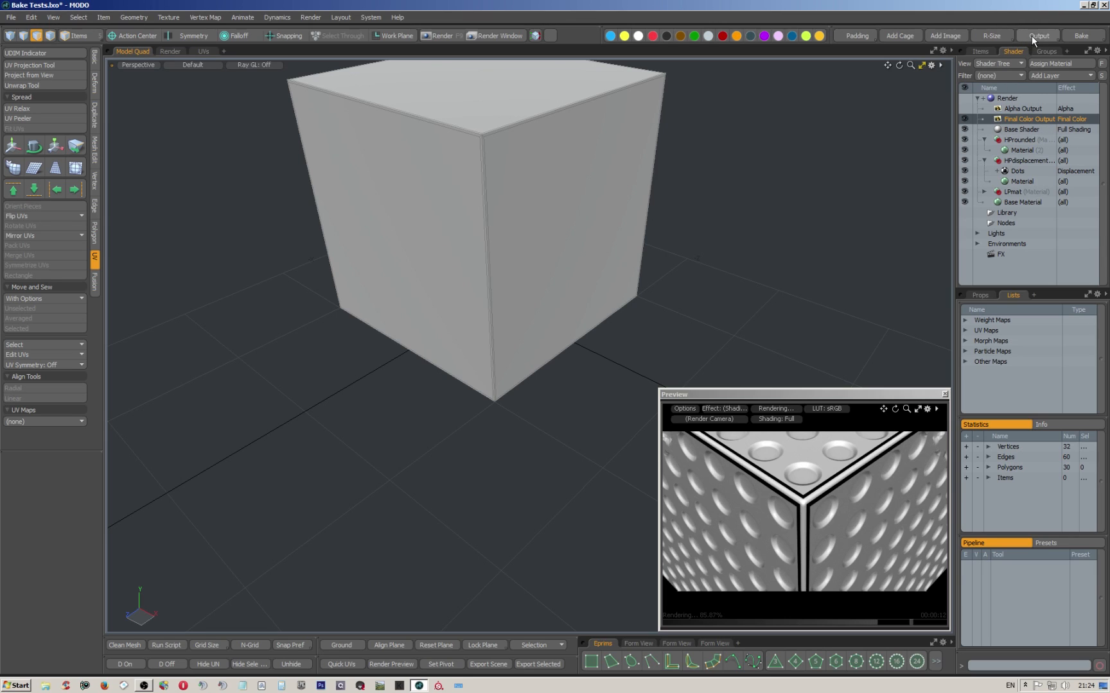
pyautogui.click(1014, 140)
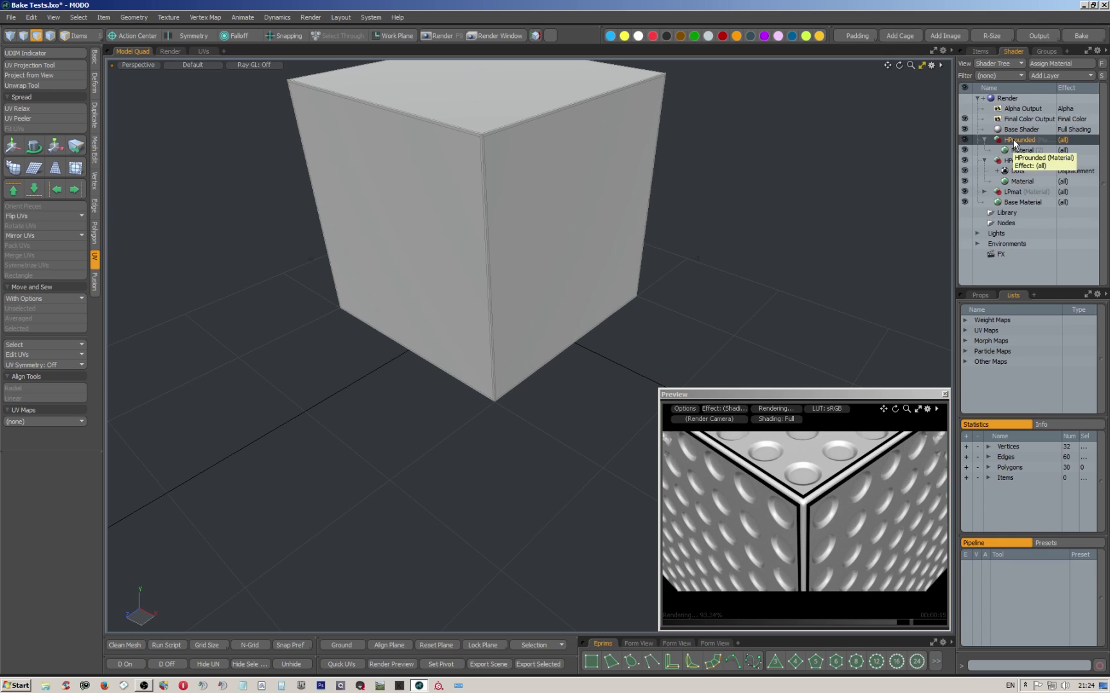
pyautogui.click(1025, 35)
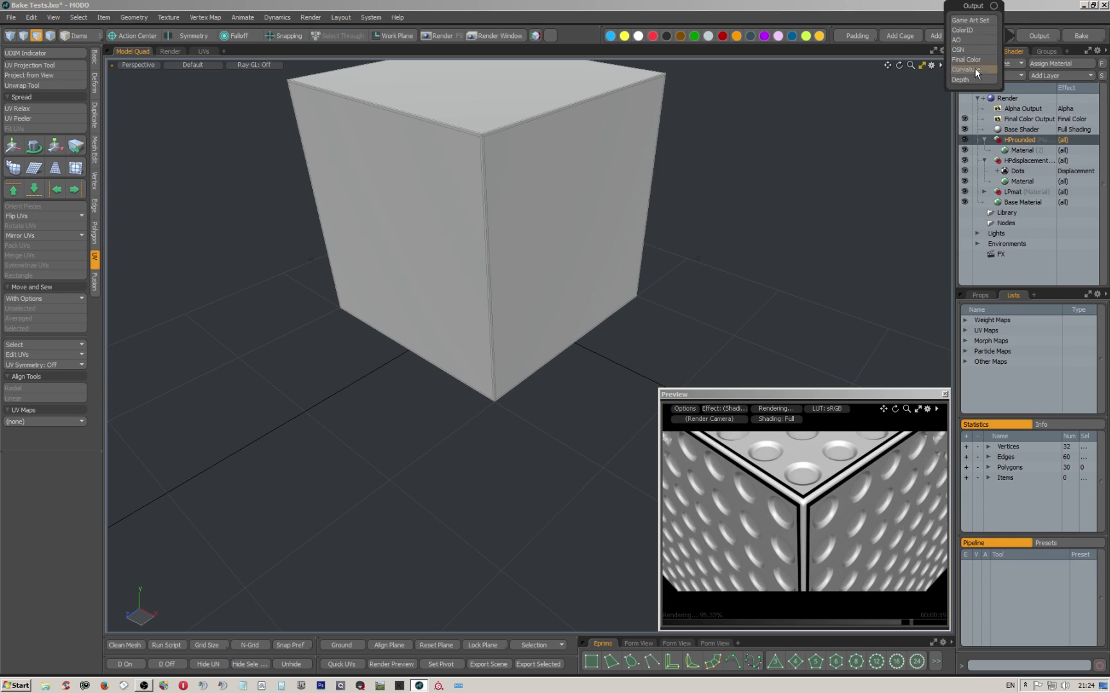
pyautogui.click(974, 69)
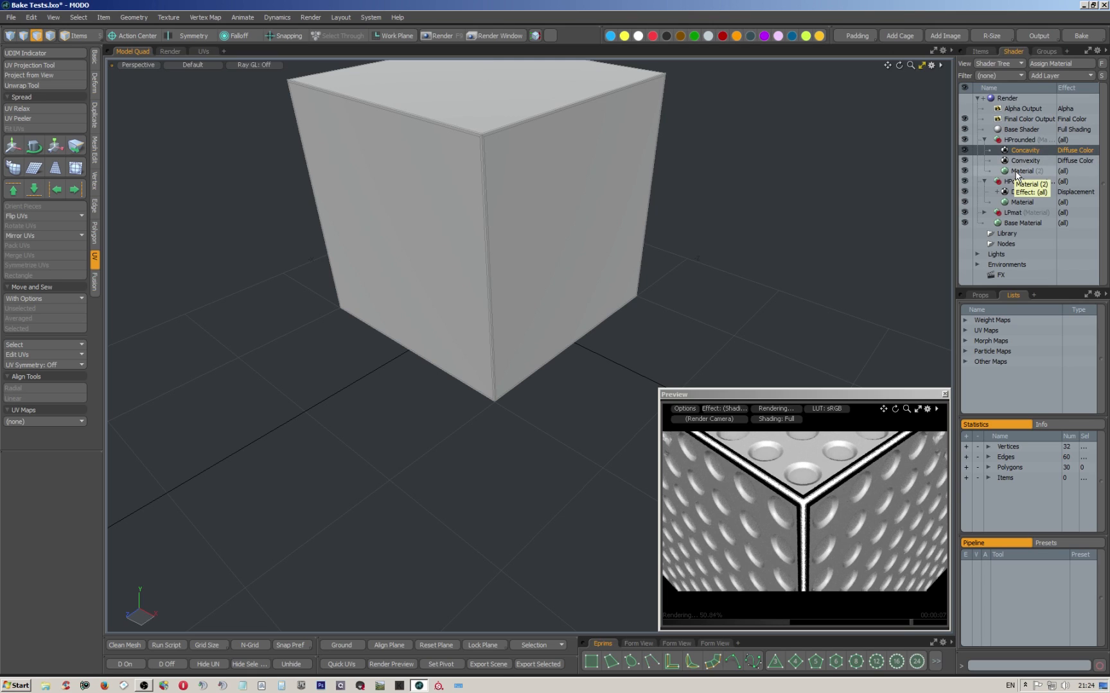
pyautogui.scroll(3, 803, 480)
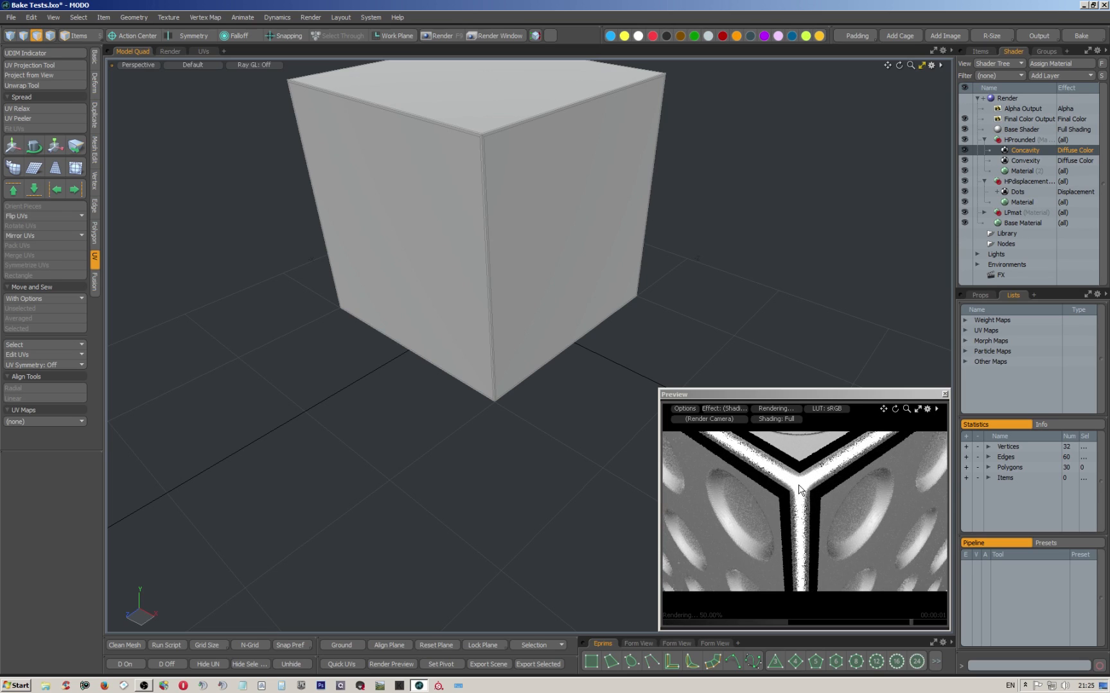
# Apply the Curvature output preset to the HPdisplacement material group.
pyautogui.click(1022, 181)
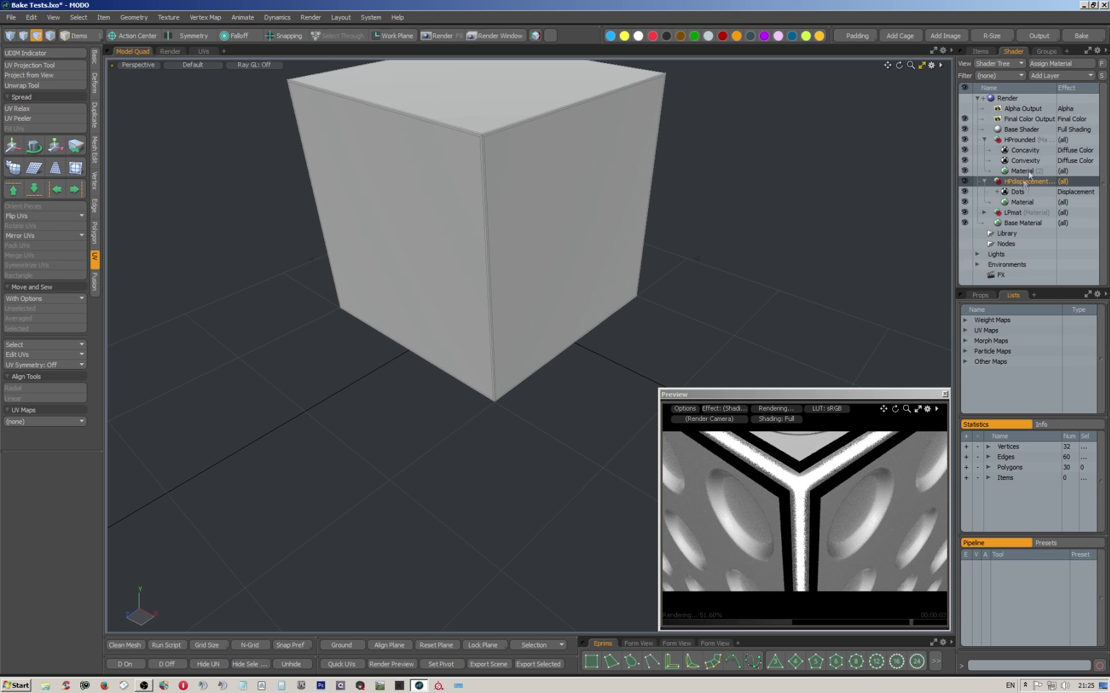
pyautogui.click(1041, 37)
pyautogui.click(984, 68)
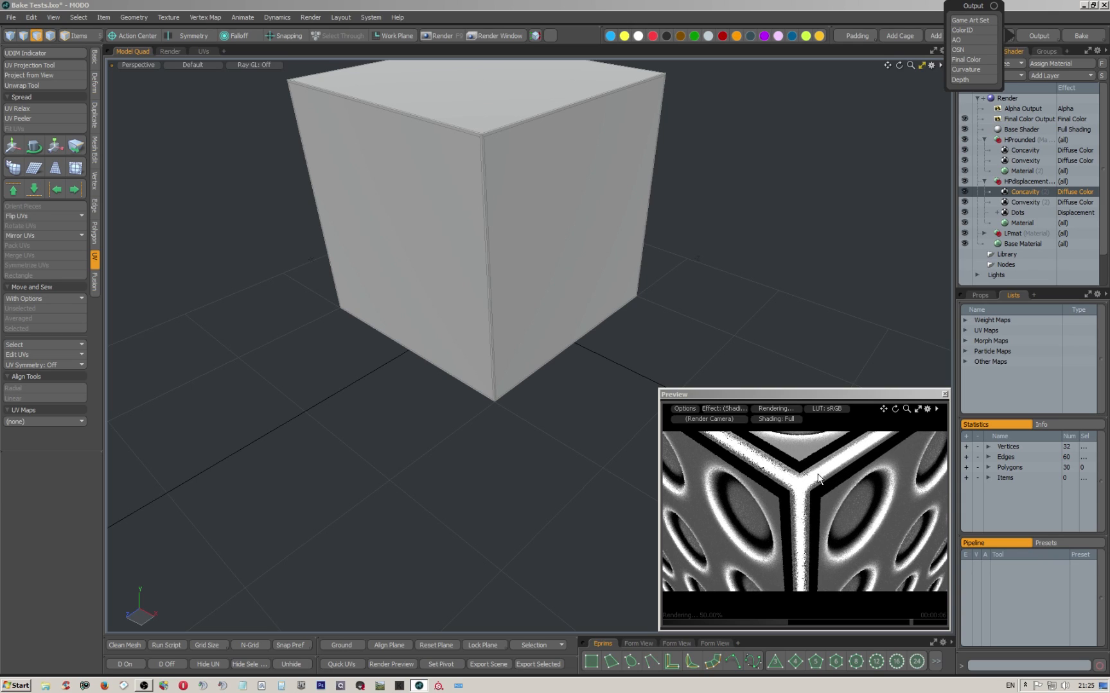
pyautogui.click(1039, 14)
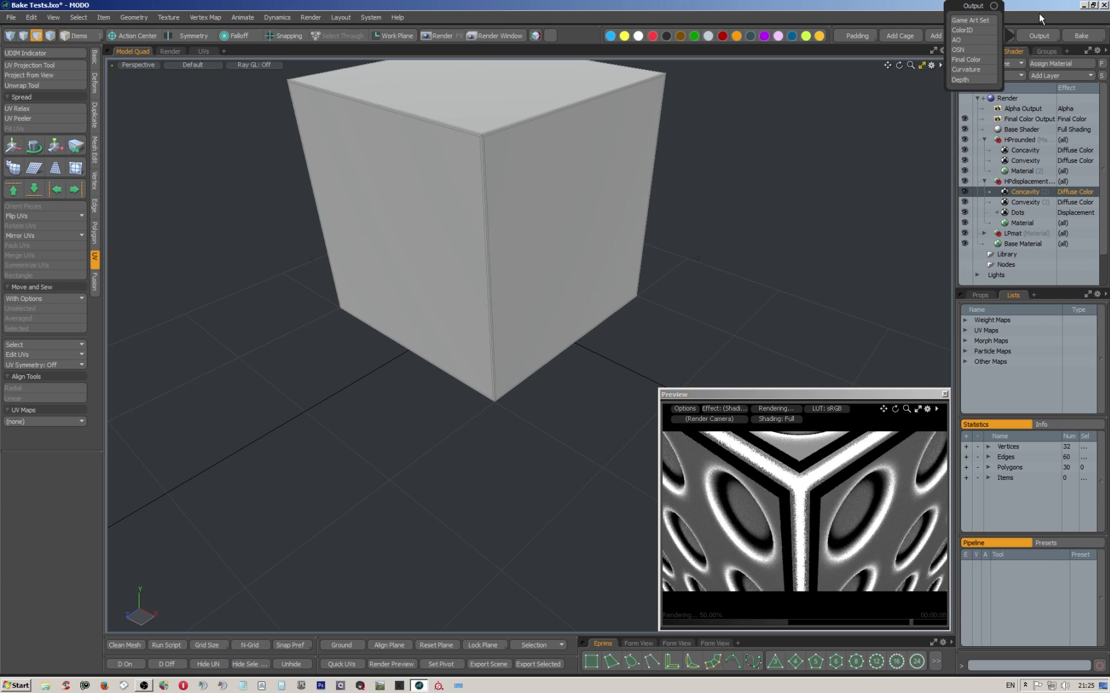
pyautogui.click(1040, 31)
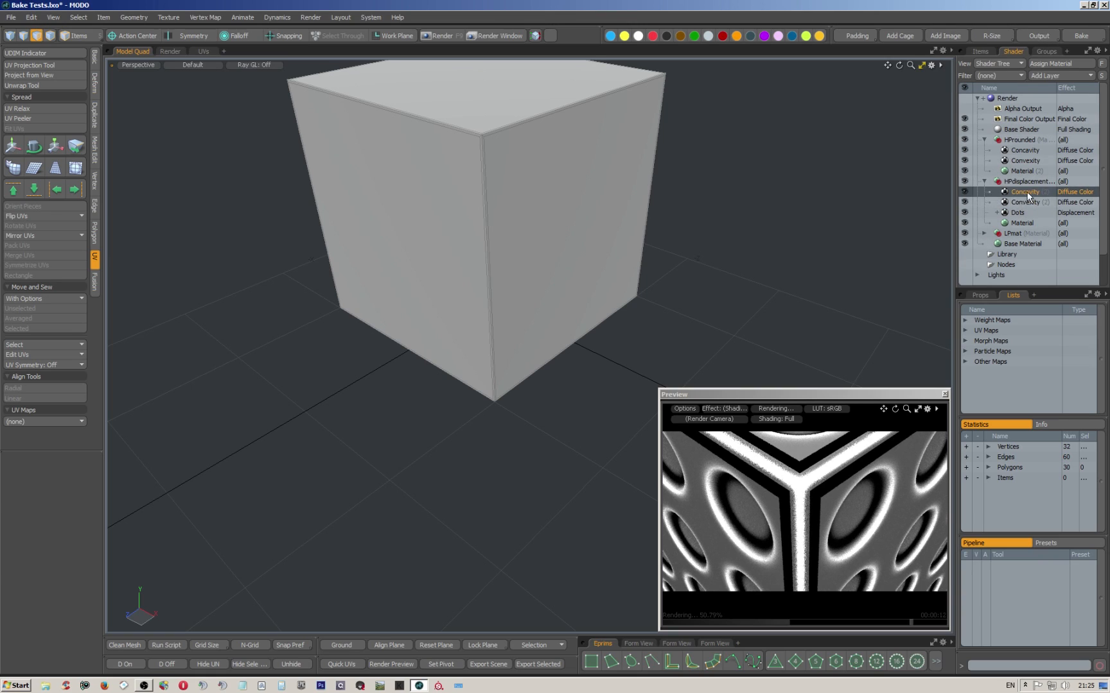
# Show the properties of HPdisplacement's Concavity layer and look through the Processing textures available as new layers.
pyautogui.click(981, 296)
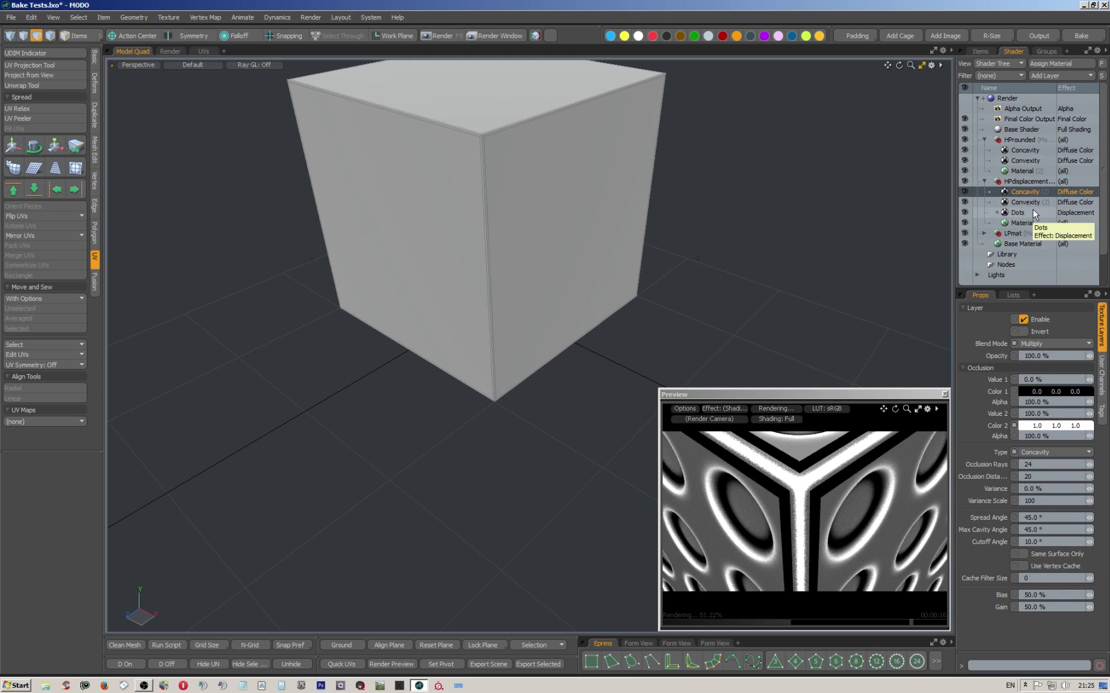
pyautogui.click(1058, 75)
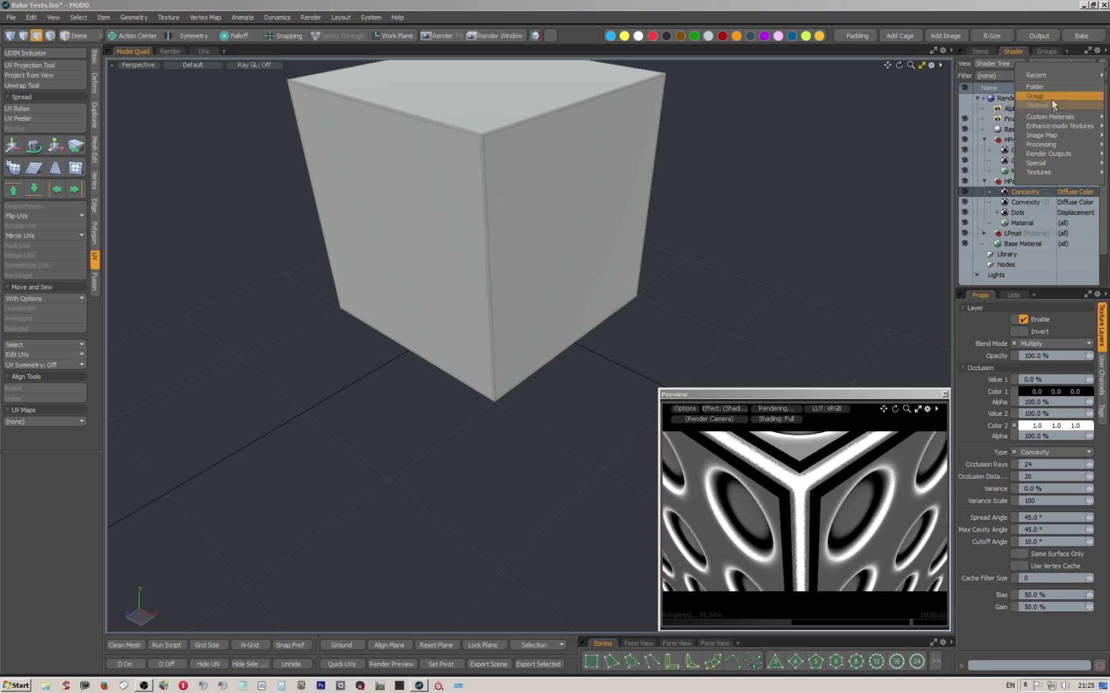
pyautogui.moveTo(1055, 142)
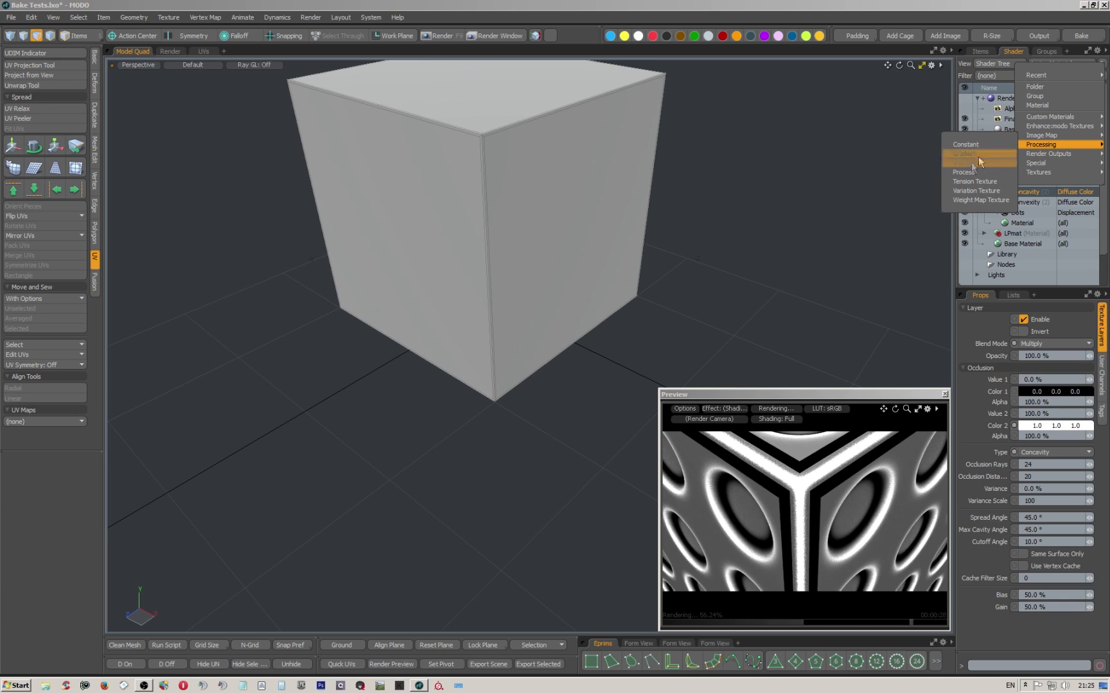
pyautogui.click(1025, 15)
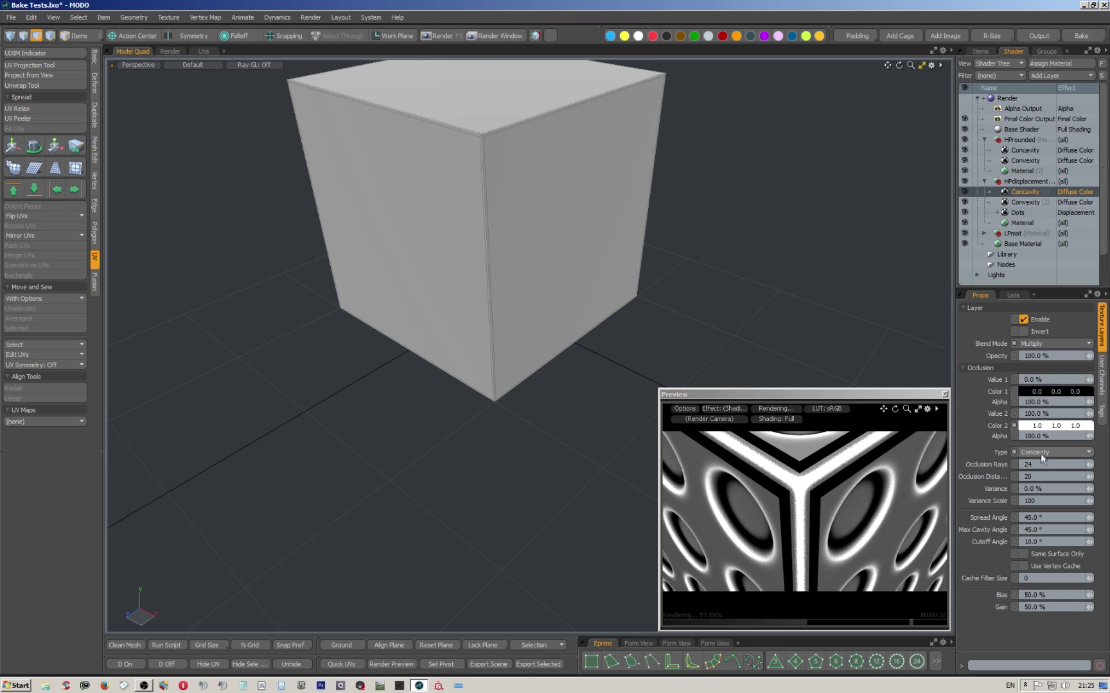
# Examine the settings of HPdisplacement's Convexity and Concavity layers and of the base materials in both HP groups.
pyautogui.click(1022, 203)
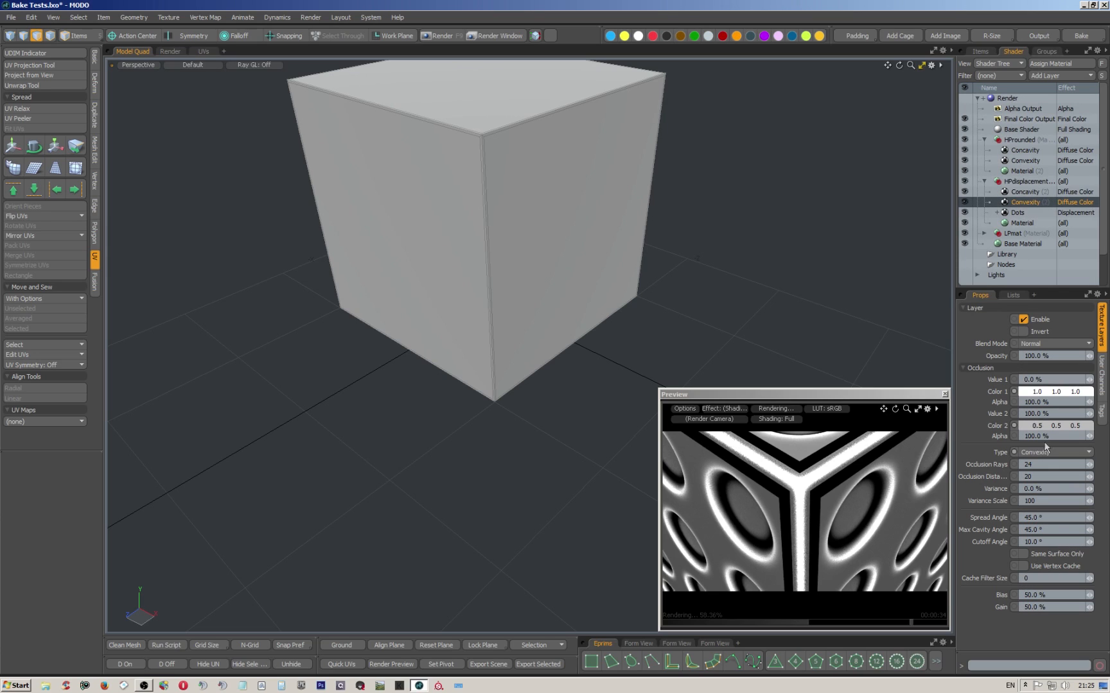
pyautogui.click(1023, 192)
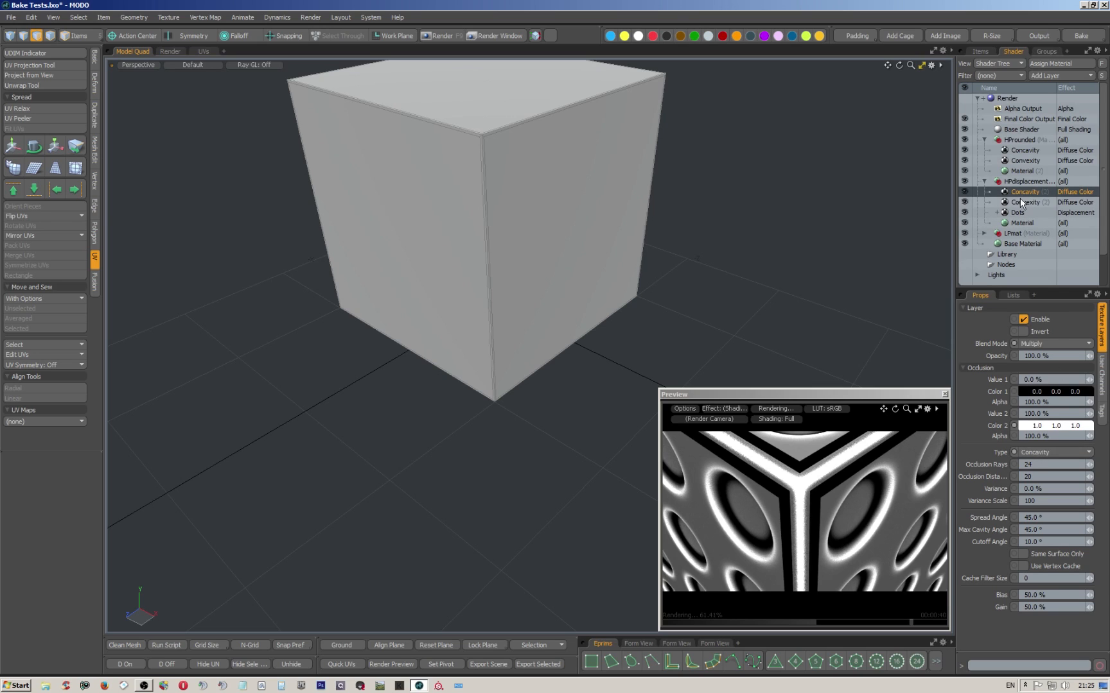
pyautogui.click(1021, 172)
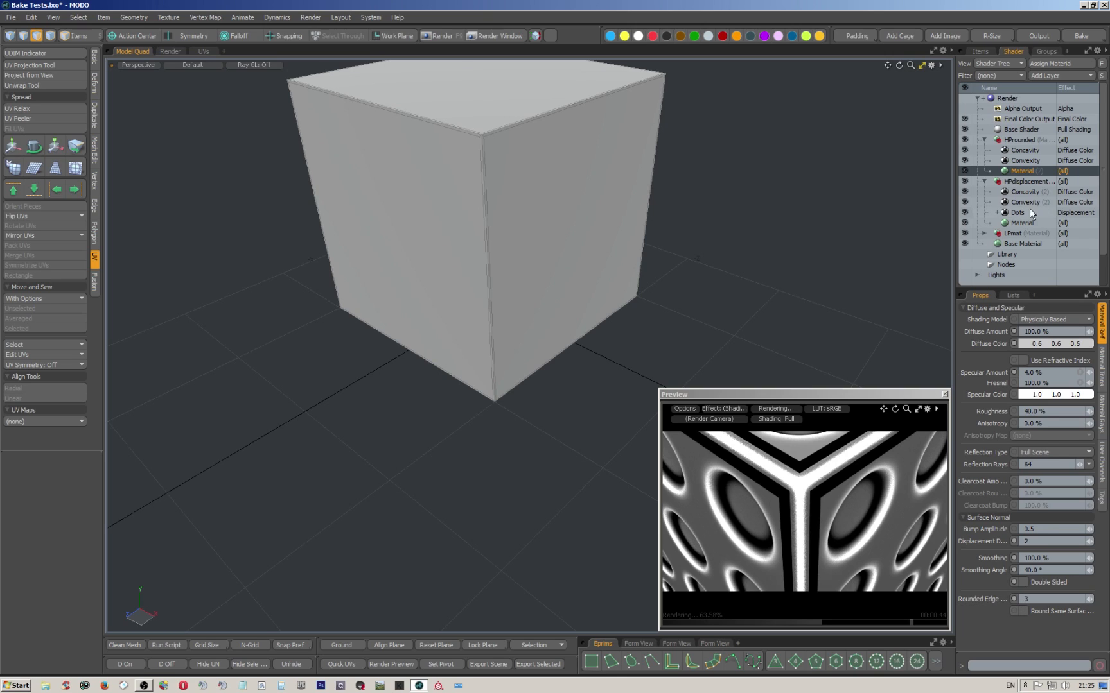
pyautogui.click(1014, 222)
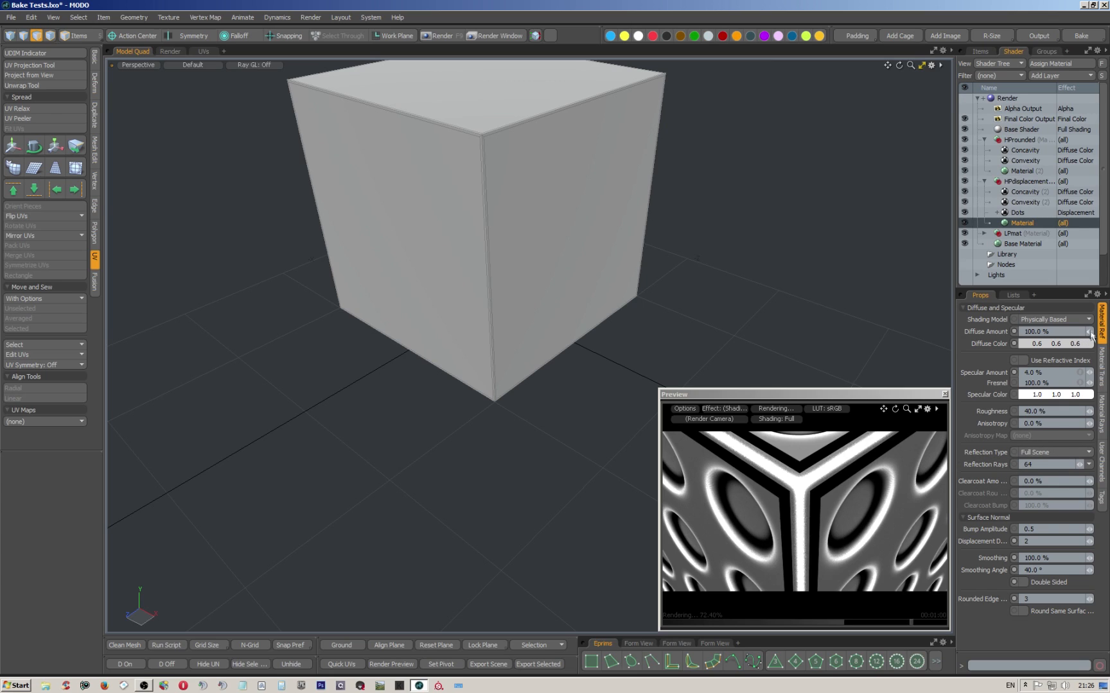
pyautogui.click(1103, 361)
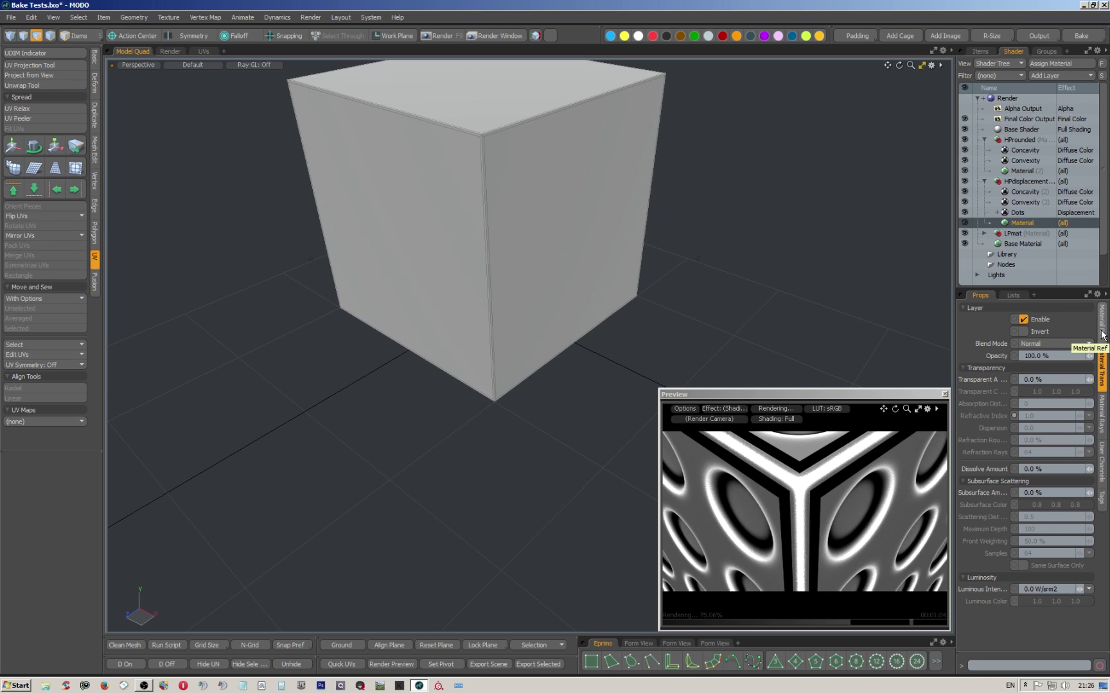
pyautogui.click(1036, 192)
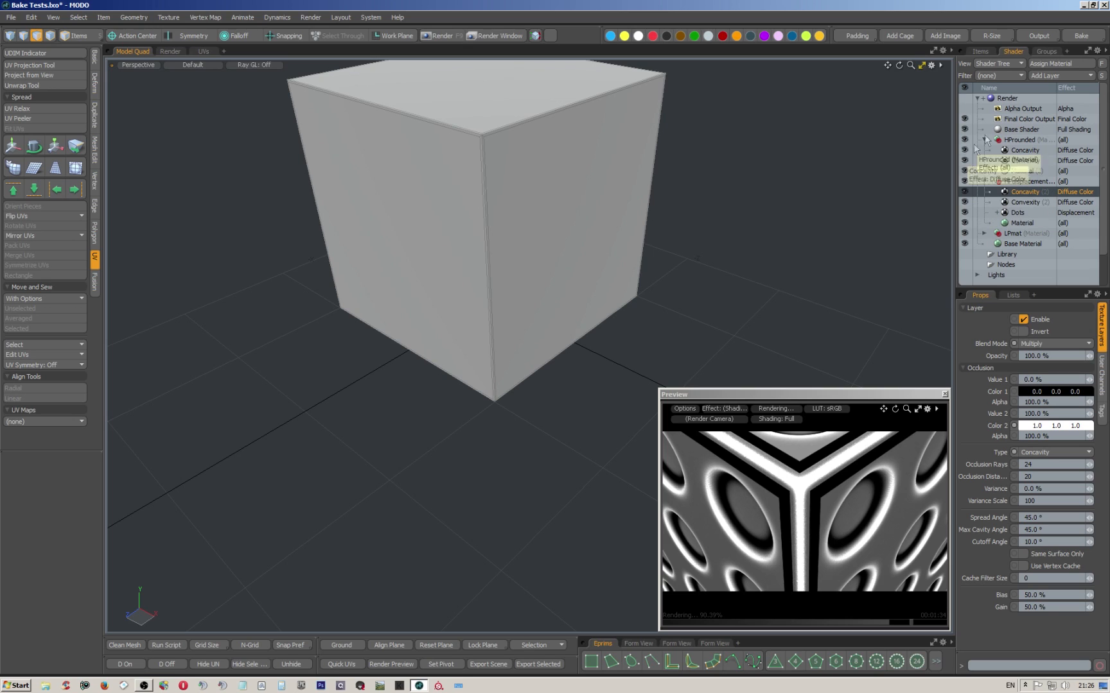
# Unhide and select the LP mesh with its Texture UV map as the bake target.
pyautogui.click(978, 51)
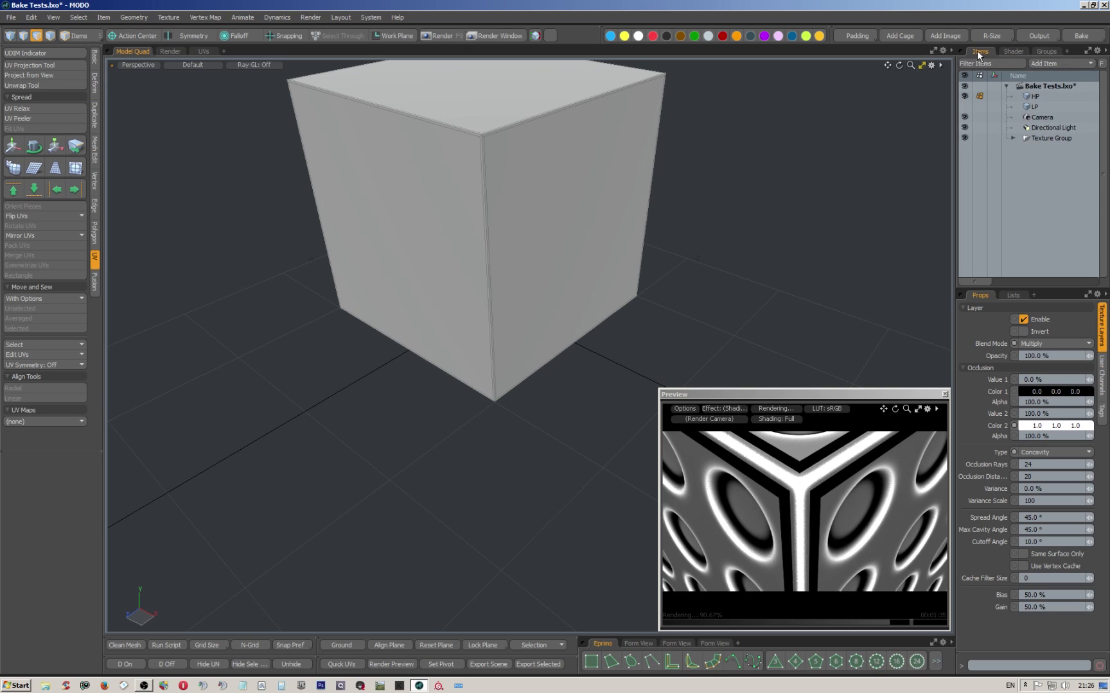
pyautogui.click(963, 106)
pyautogui.click(1035, 107)
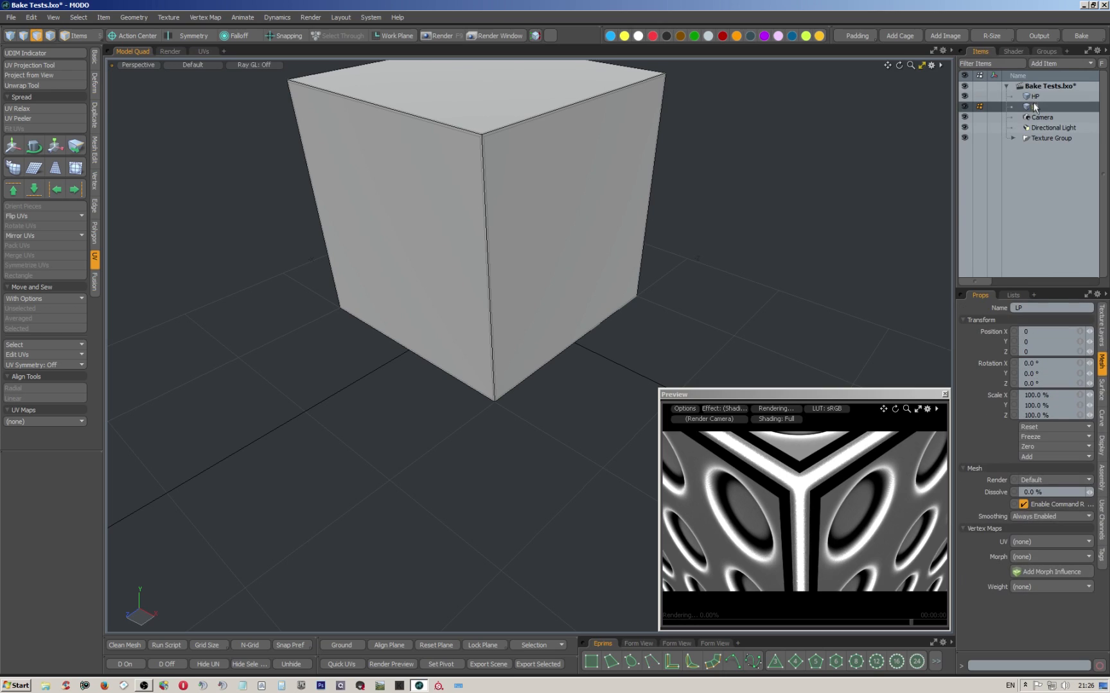
pyautogui.click(1013, 296)
pyautogui.click(965, 331)
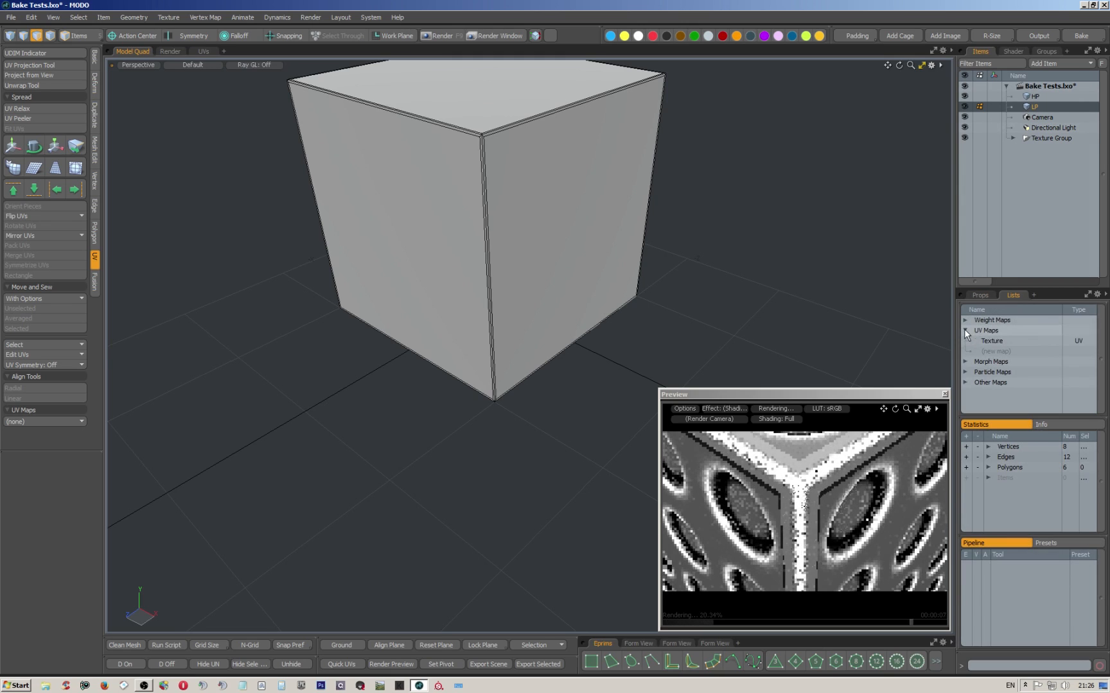
pyautogui.click(990, 339)
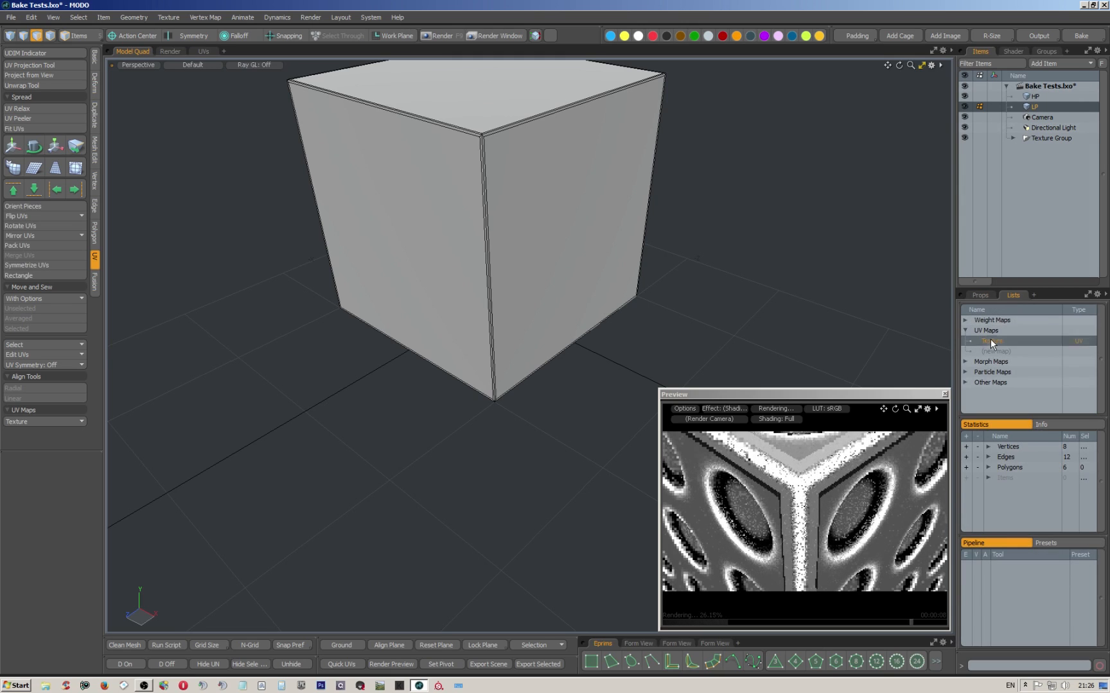
pyautogui.click(1081, 36)
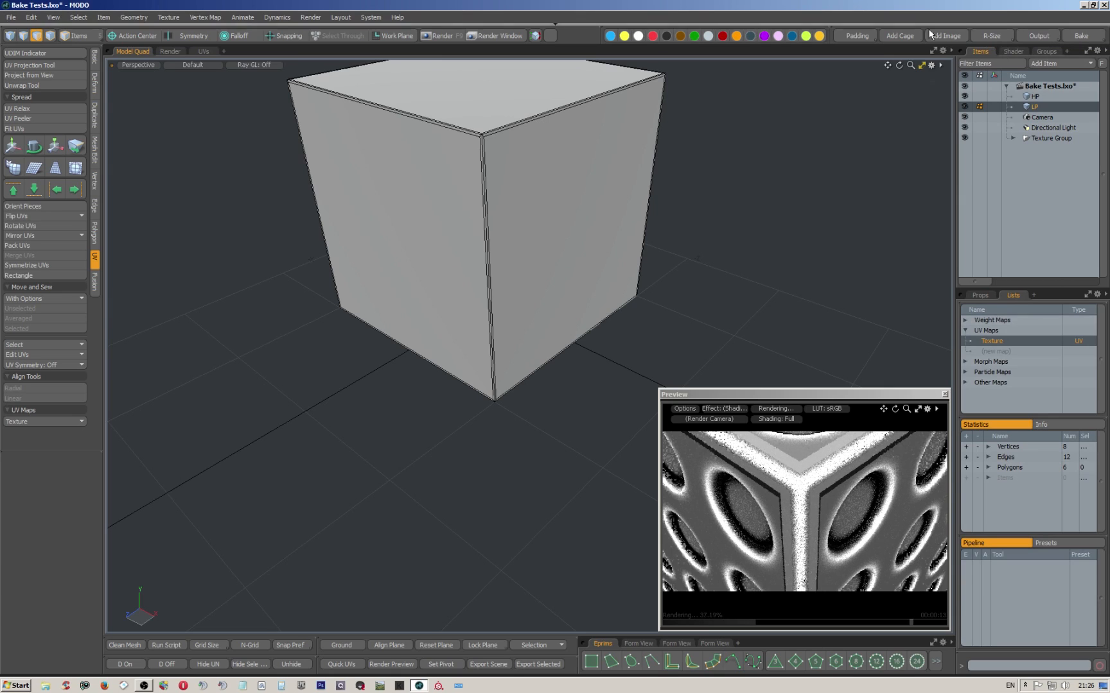
# Close the preview and inspect the baked curvature map's dots and edge strips up close in the render window.
pyautogui.click(945, 393)
pyautogui.click(492, 36)
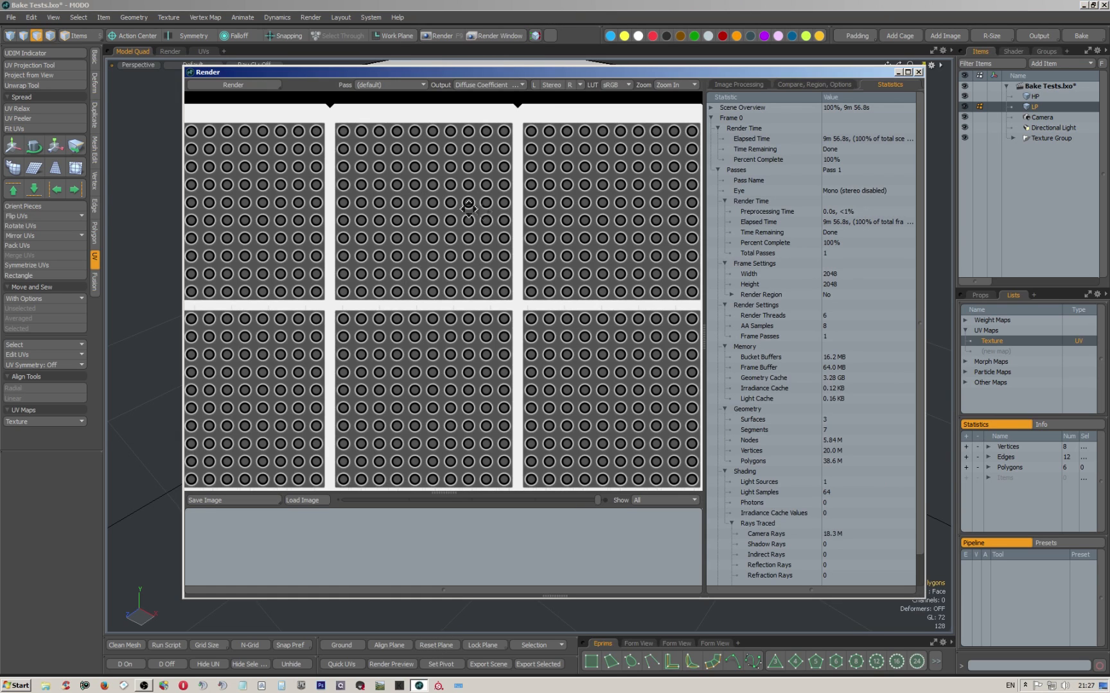
pyautogui.scroll(3, 531, 289)
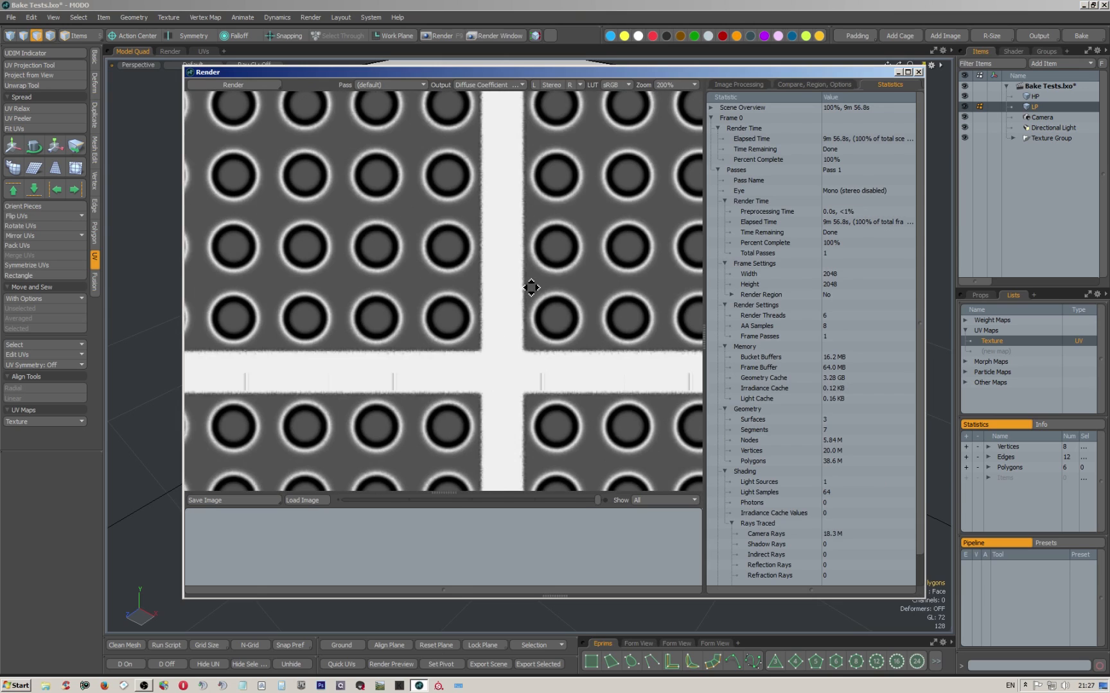
pyautogui.scroll(-3, 531, 287)
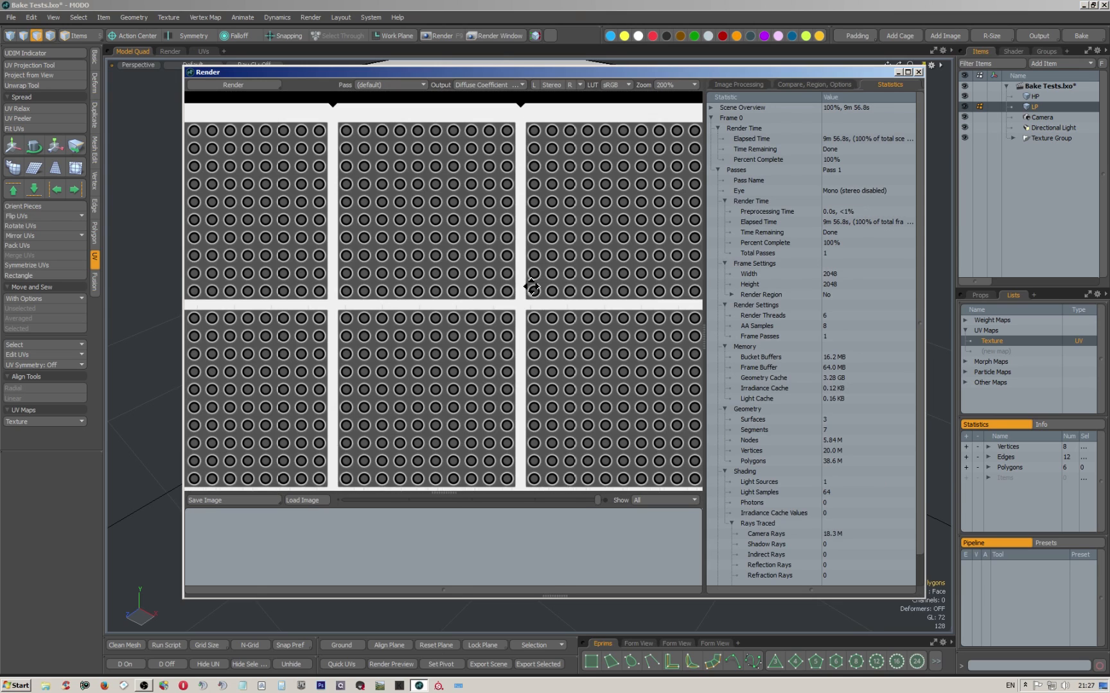
pyautogui.scroll(3, 539, 315)
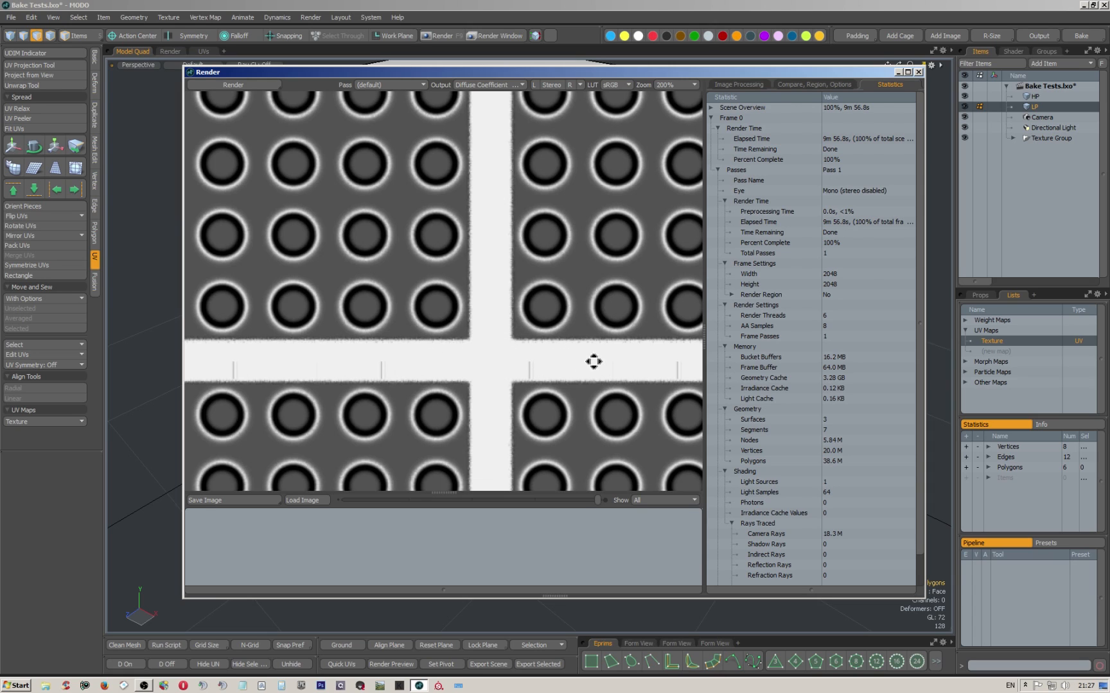
pyautogui.scroll(2, 531, 345)
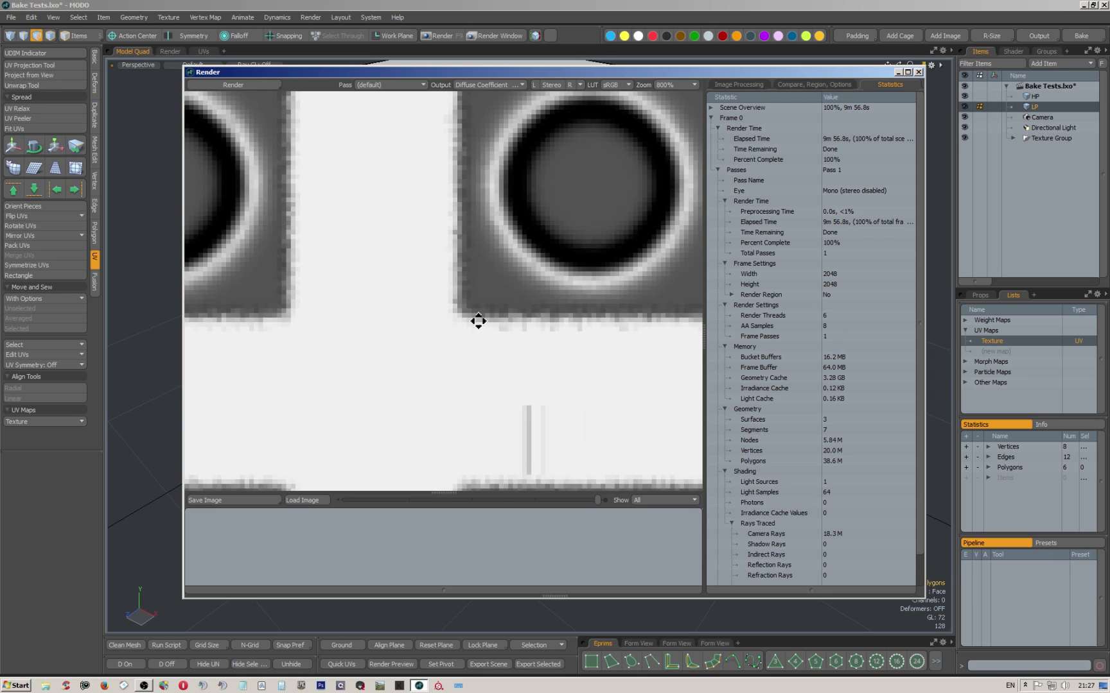
# Inspect the baked curvature map from the seam strips out to the full face panels and look at the R-Size render presets.
pyautogui.scroll(-1, 478, 320)
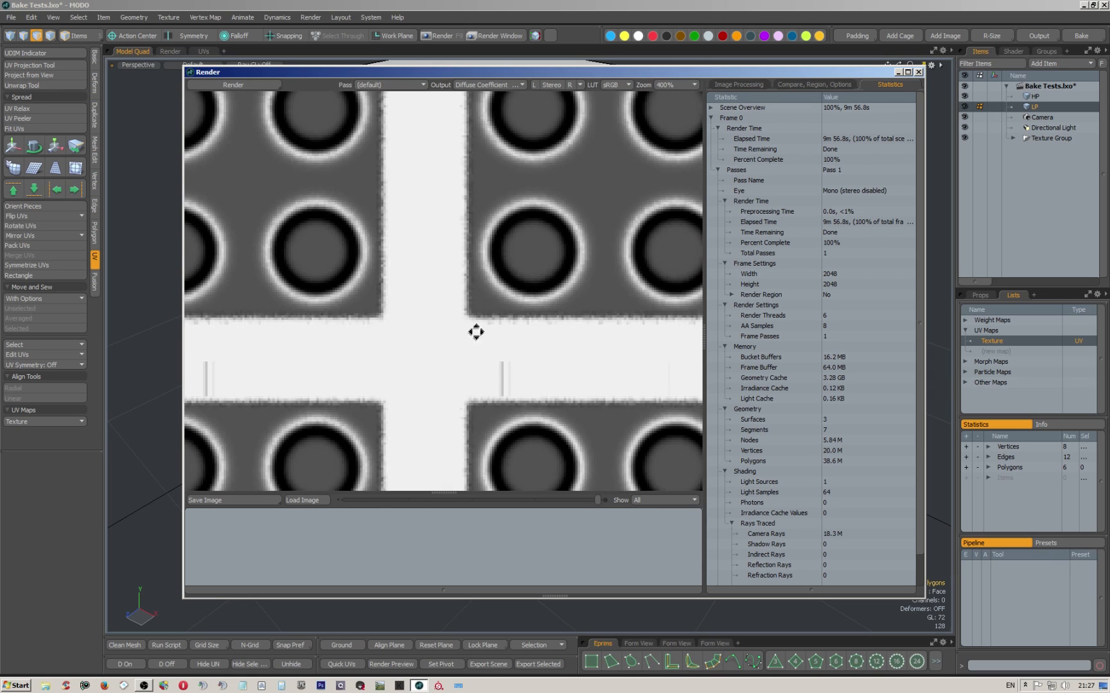
pyautogui.scroll(-1, 474, 324)
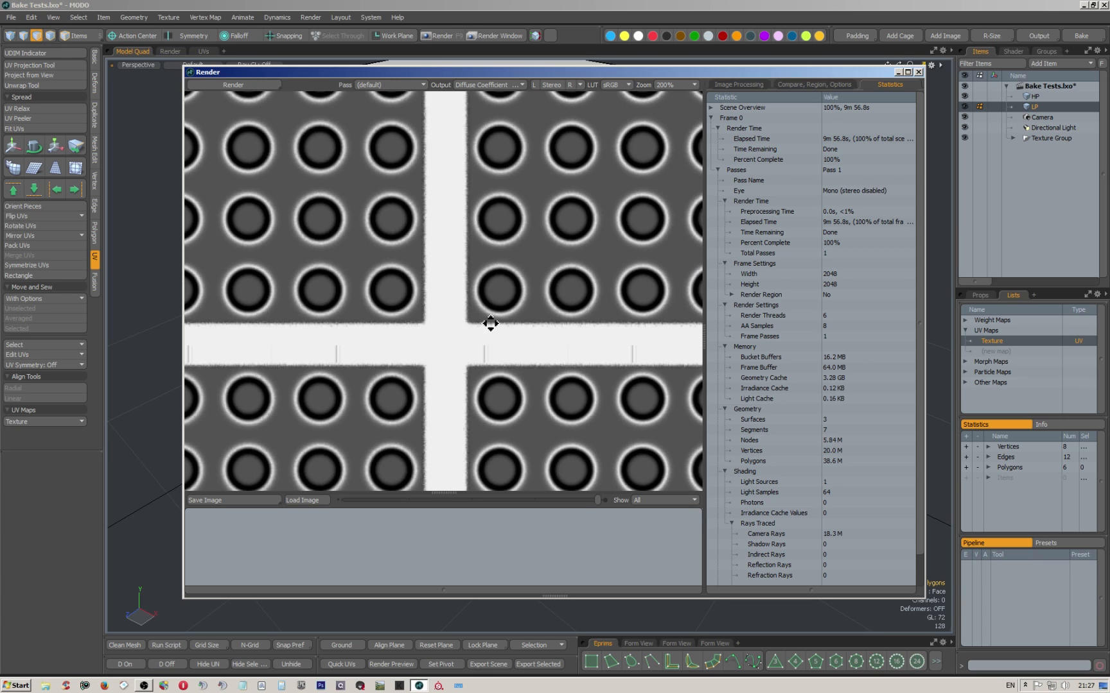
pyautogui.scroll(-1, 495, 317)
pyautogui.scroll(-2, 495, 317)
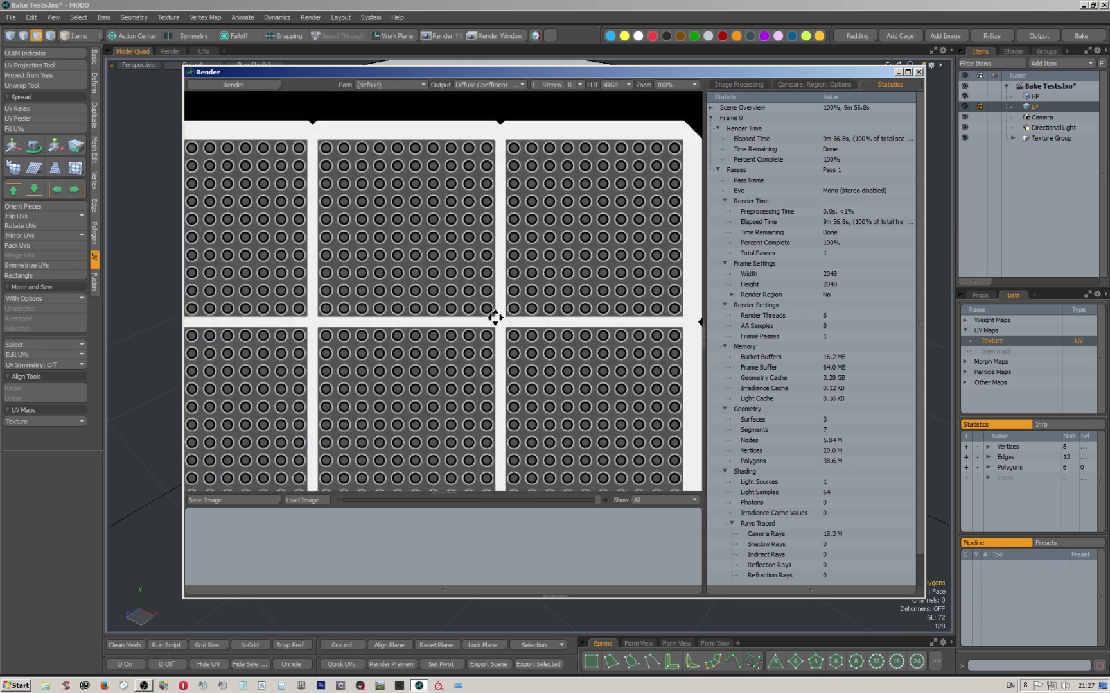
pyautogui.scroll(1, 497, 317)
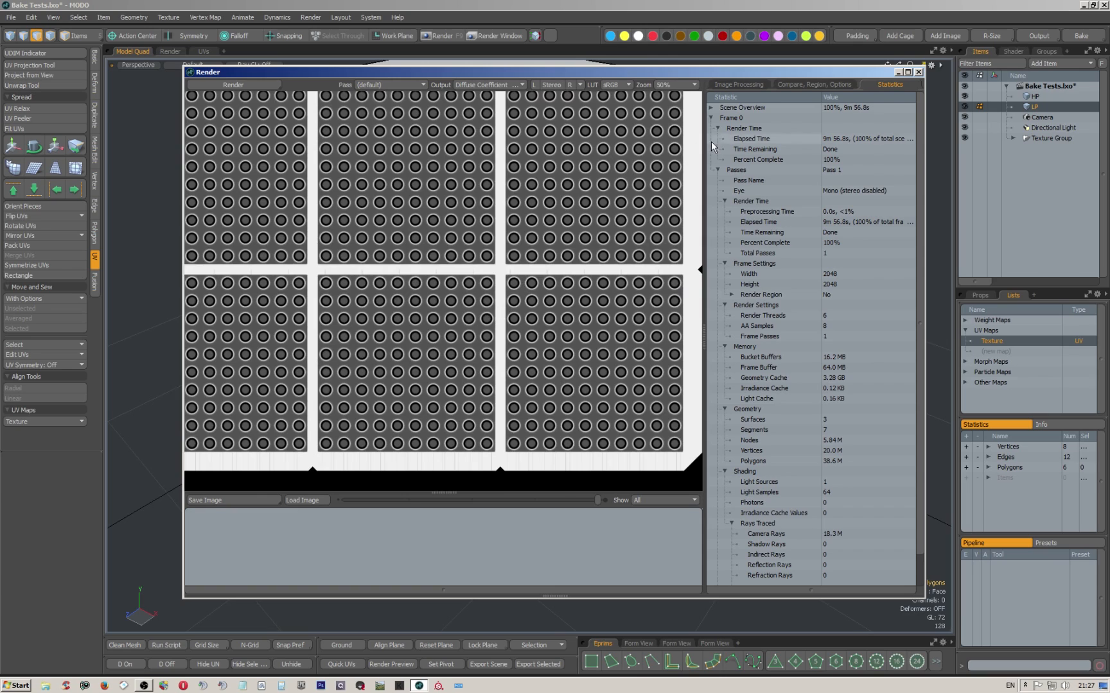
pyautogui.click(981, 38)
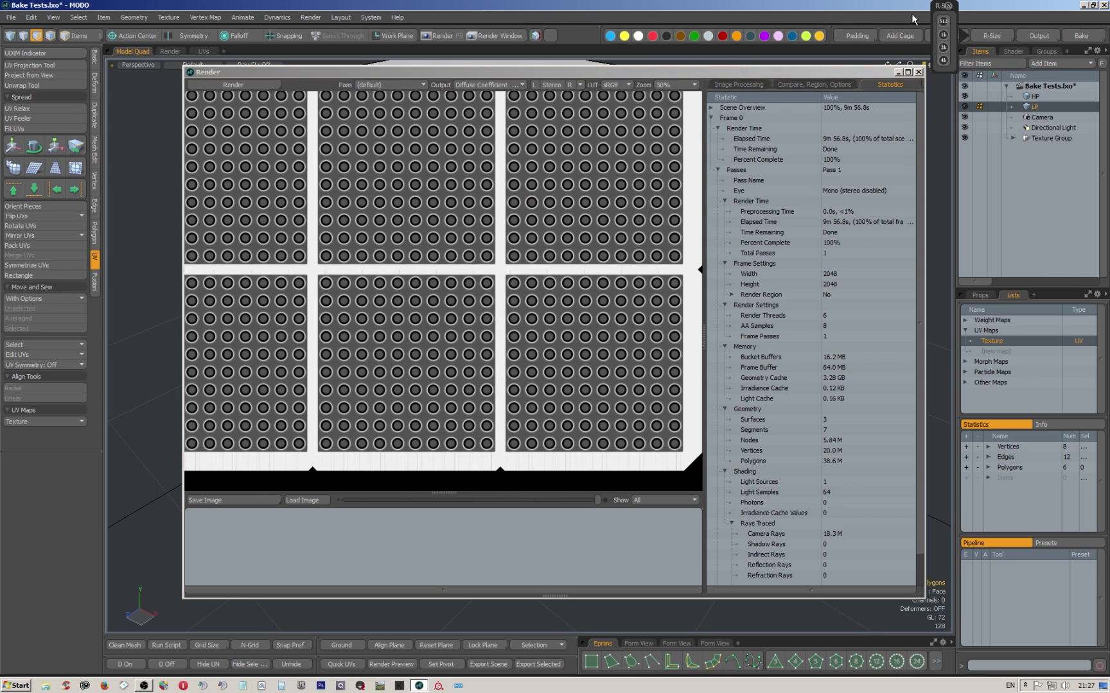
pyautogui.click(982, 32)
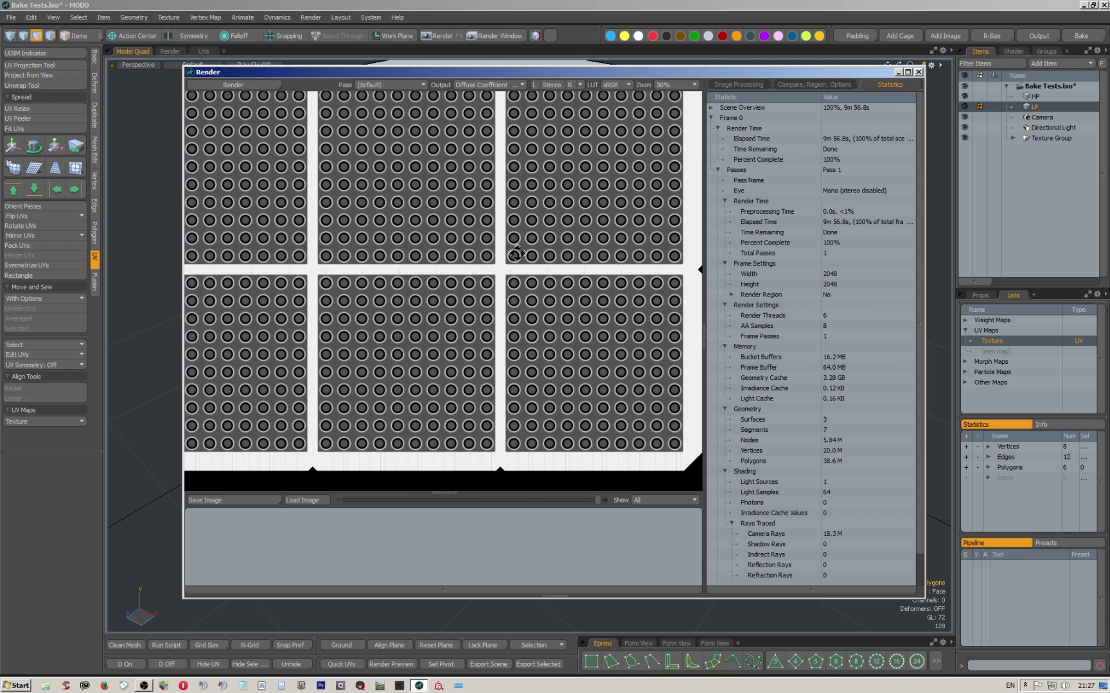
# Compare the curvature map's dotted face panels and white seam strips close up and across the entire UV layout.
pyautogui.scroll(2, 467, 230)
pyautogui.scroll(-2, 463, 238)
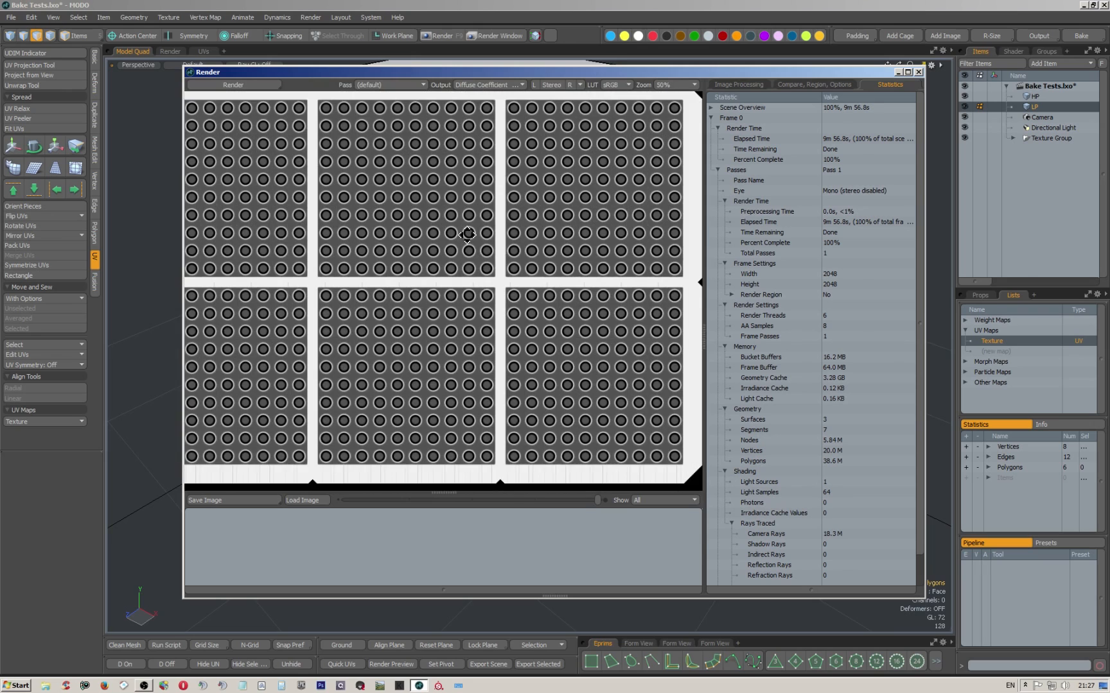
pyautogui.scroll(1, 452, 247)
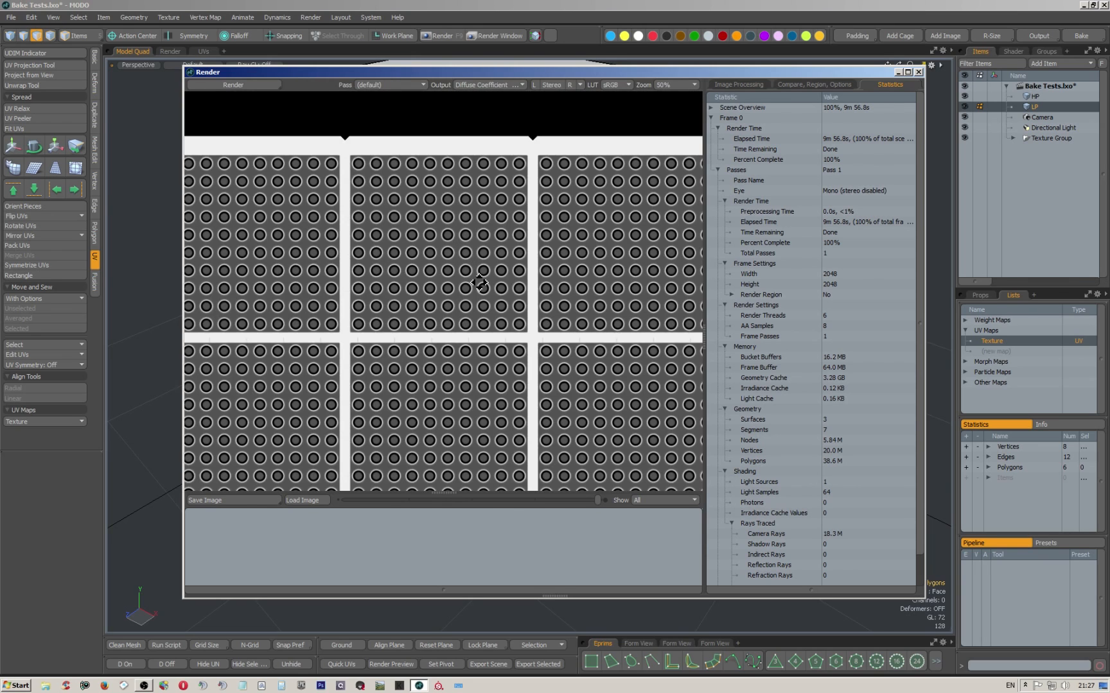
pyautogui.scroll(1, 479, 282)
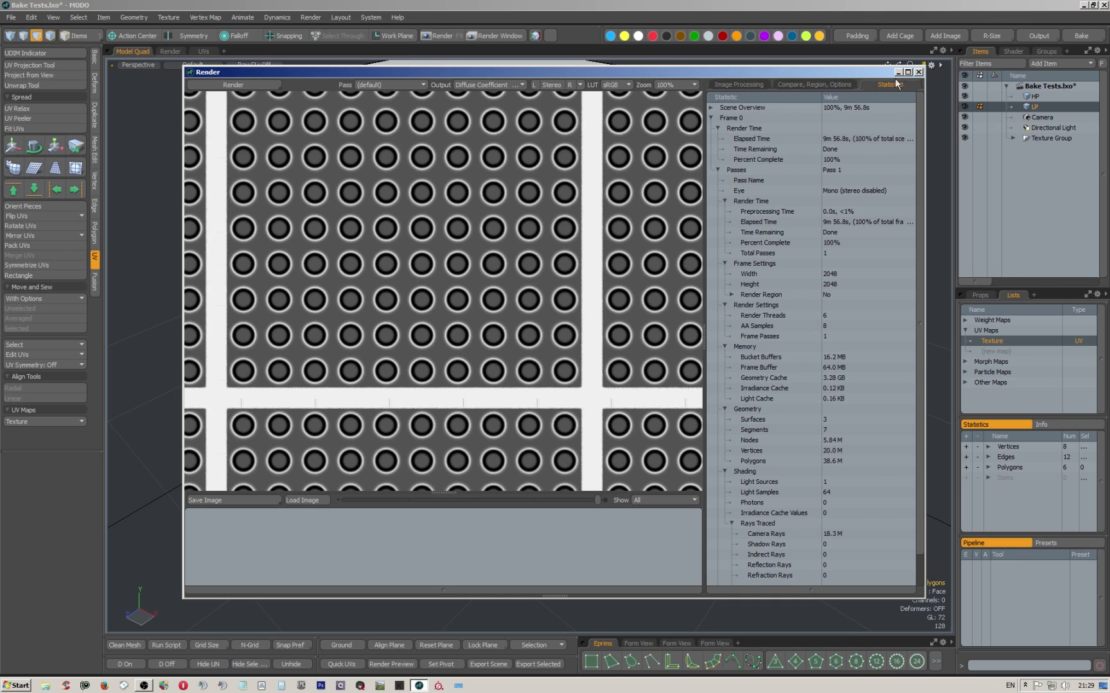
pyautogui.scroll(-2, 572, 210)
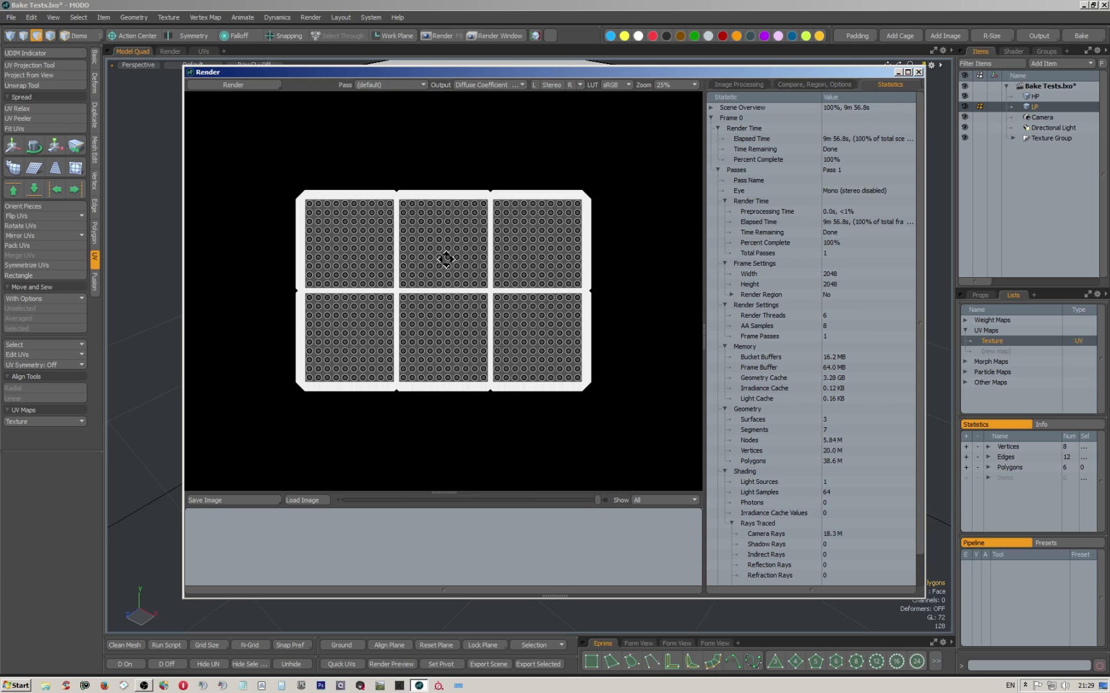
pyautogui.scroll(1, 460, 262)
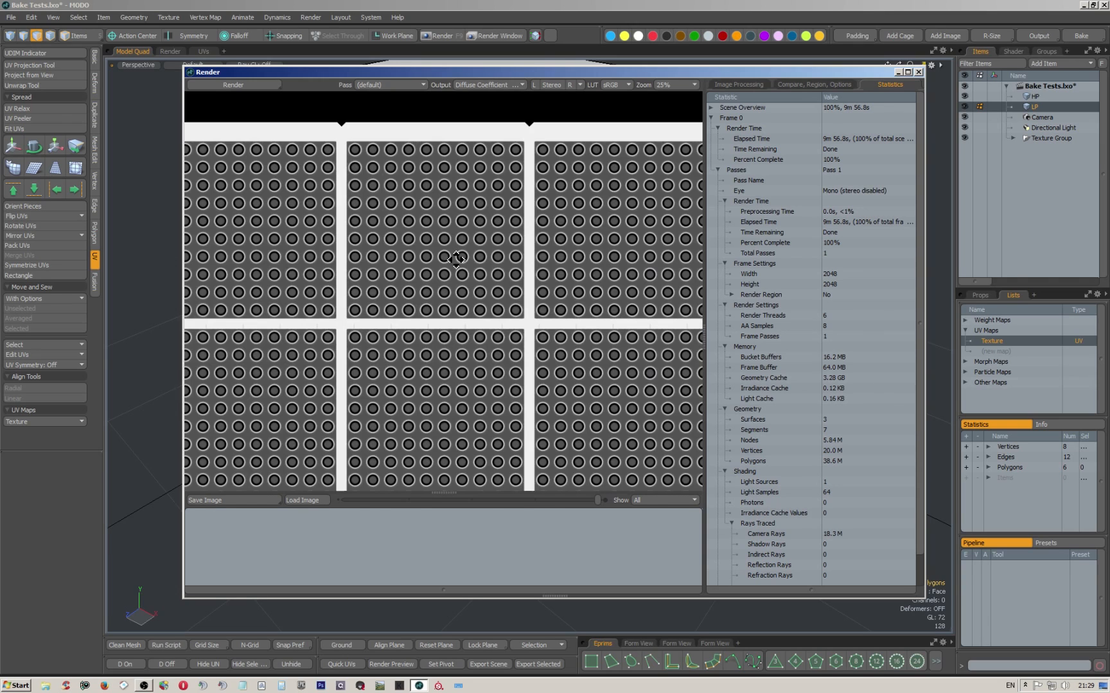
pyautogui.scroll(1, 457, 259)
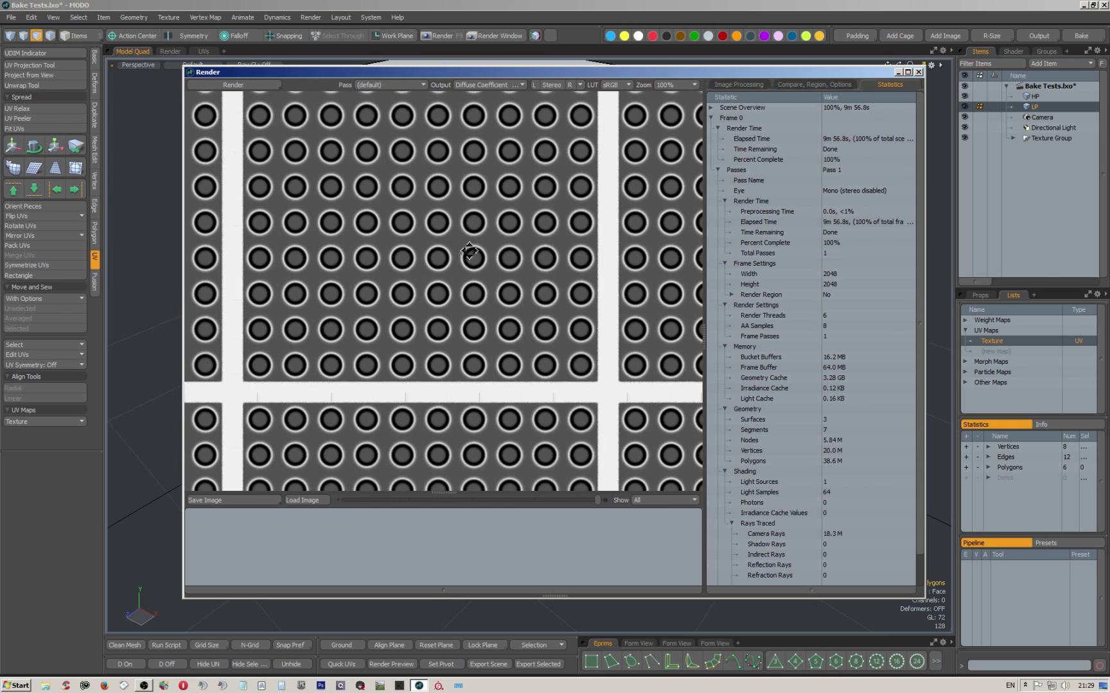
pyautogui.scroll(-2, 512, 365)
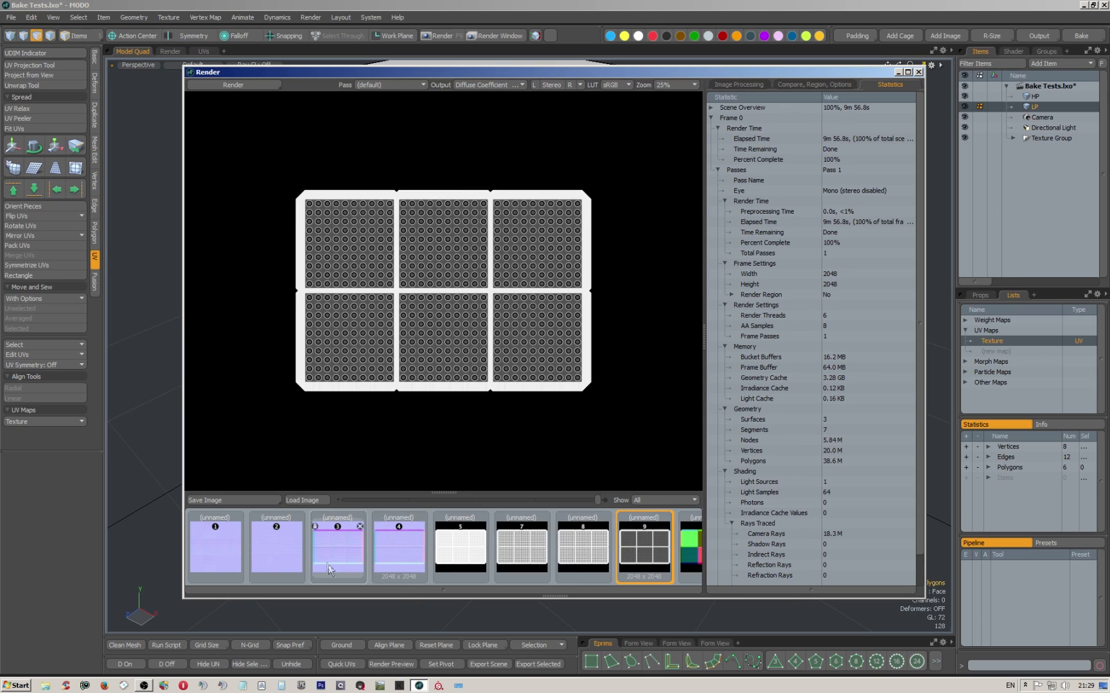
# Review the stored bakes in turn: both UV normal maps, ambient occlusion, black-dot mask, curvature and shading normal output.
pyautogui.click(388, 550)
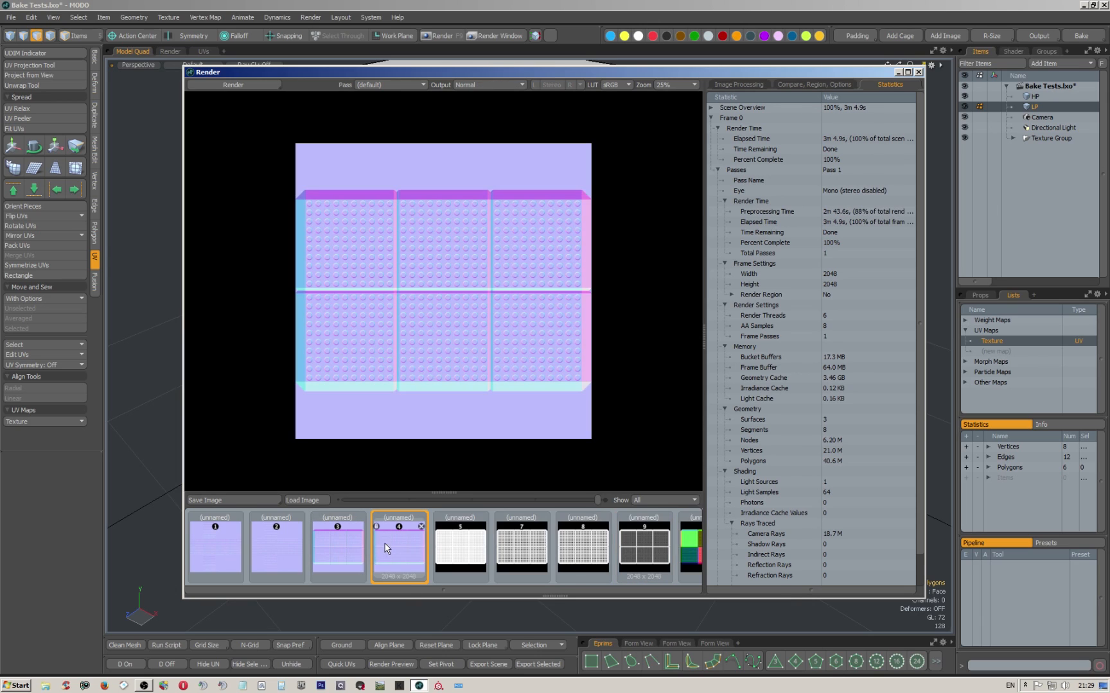
pyautogui.click(346, 545)
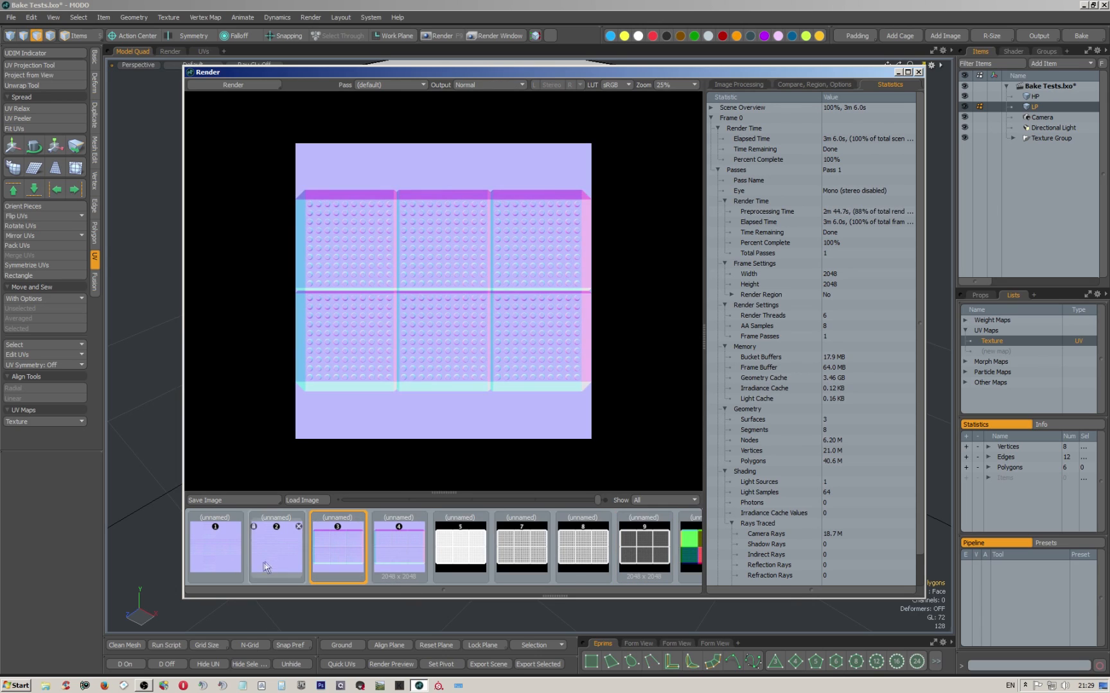
pyautogui.click(389, 547)
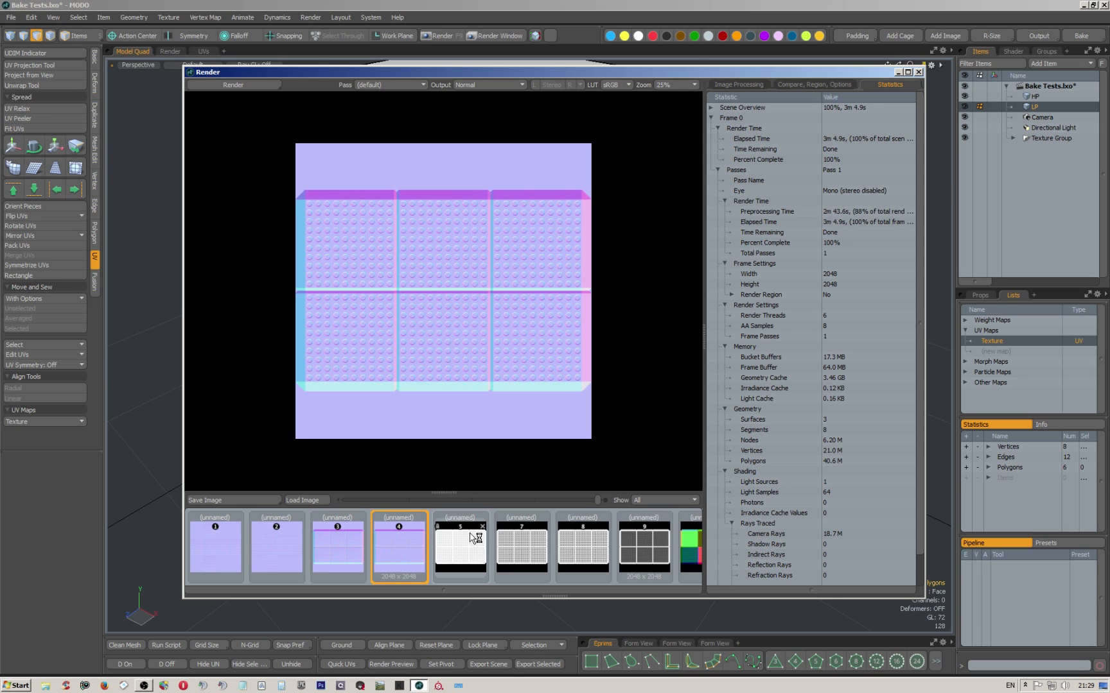
pyautogui.click(474, 538)
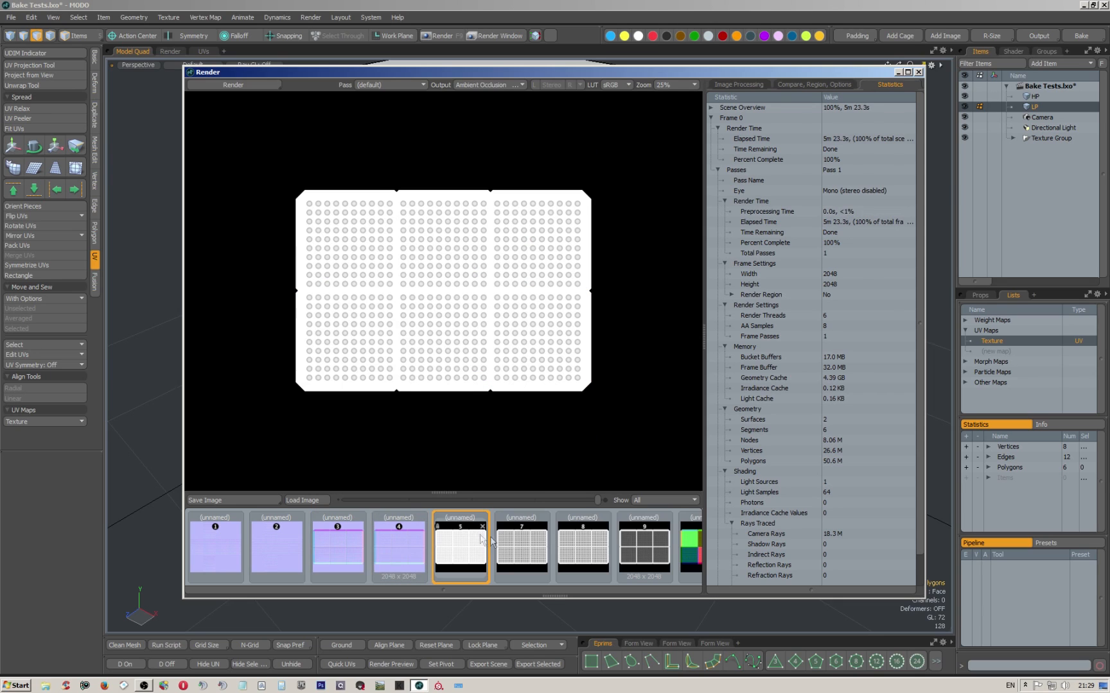
pyautogui.click(541, 547)
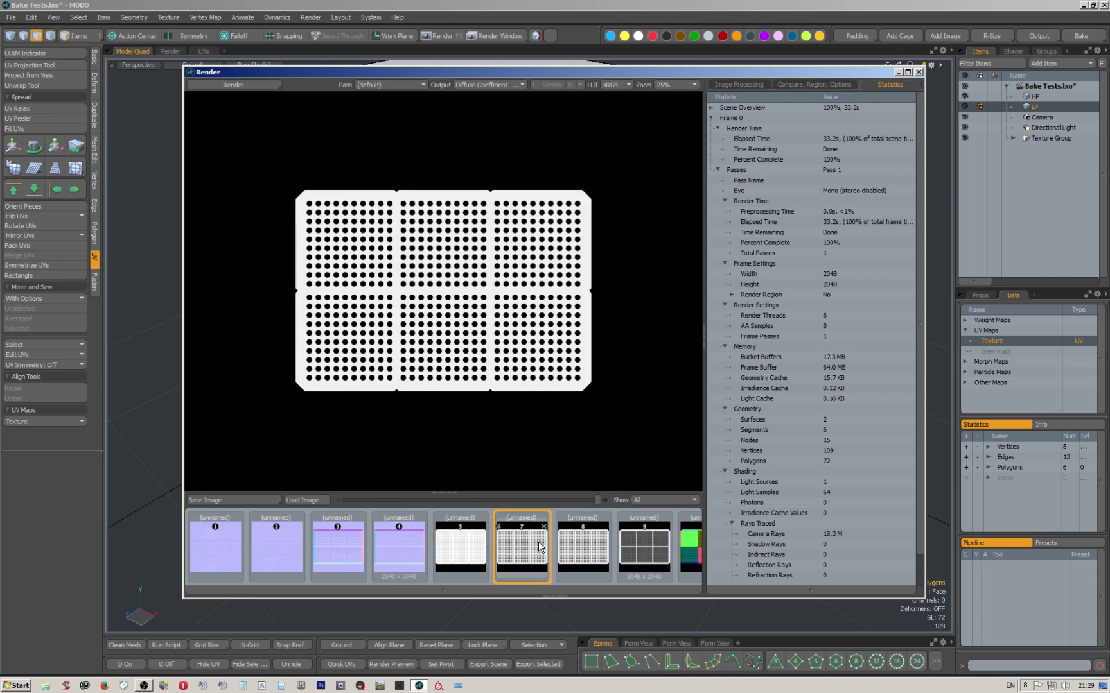
pyautogui.click(624, 542)
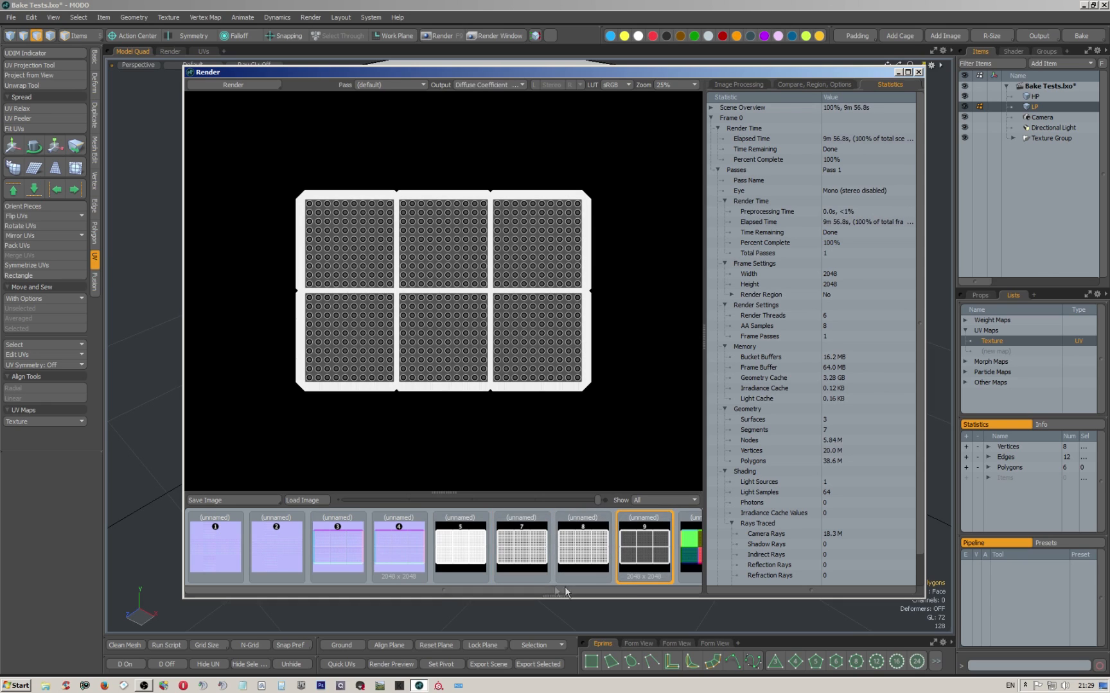
pyautogui.click(700, 556)
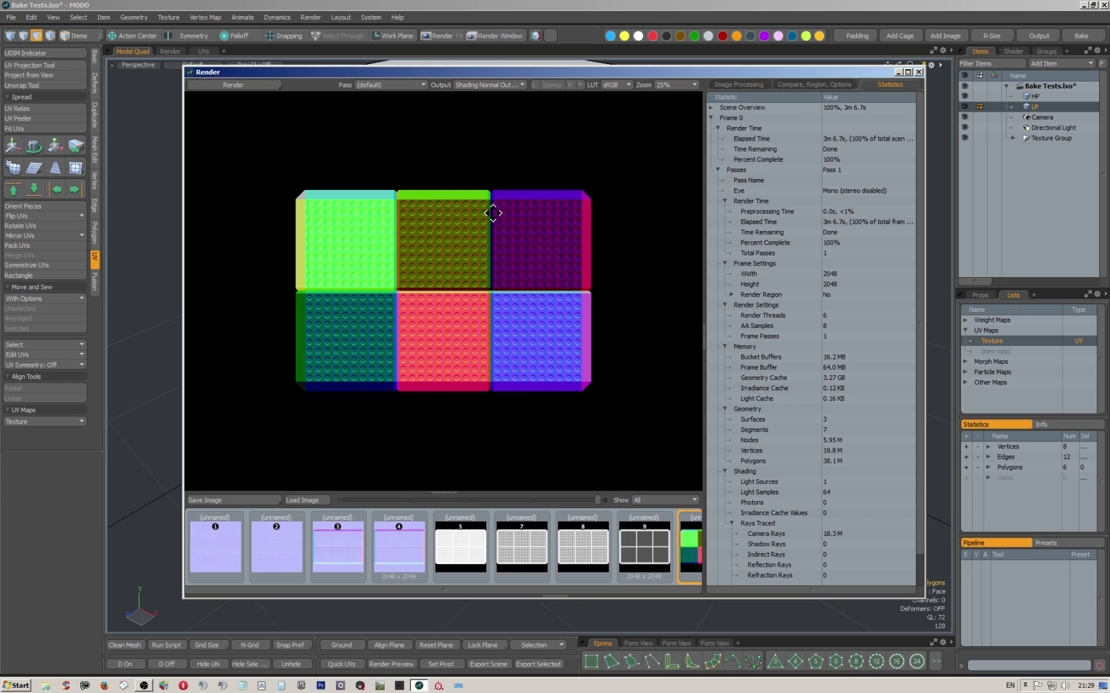
# Switch to Marmoset Toolbag and import the BoxUVs.fbx mesh into the scene.
pyautogui.click(363, 682)
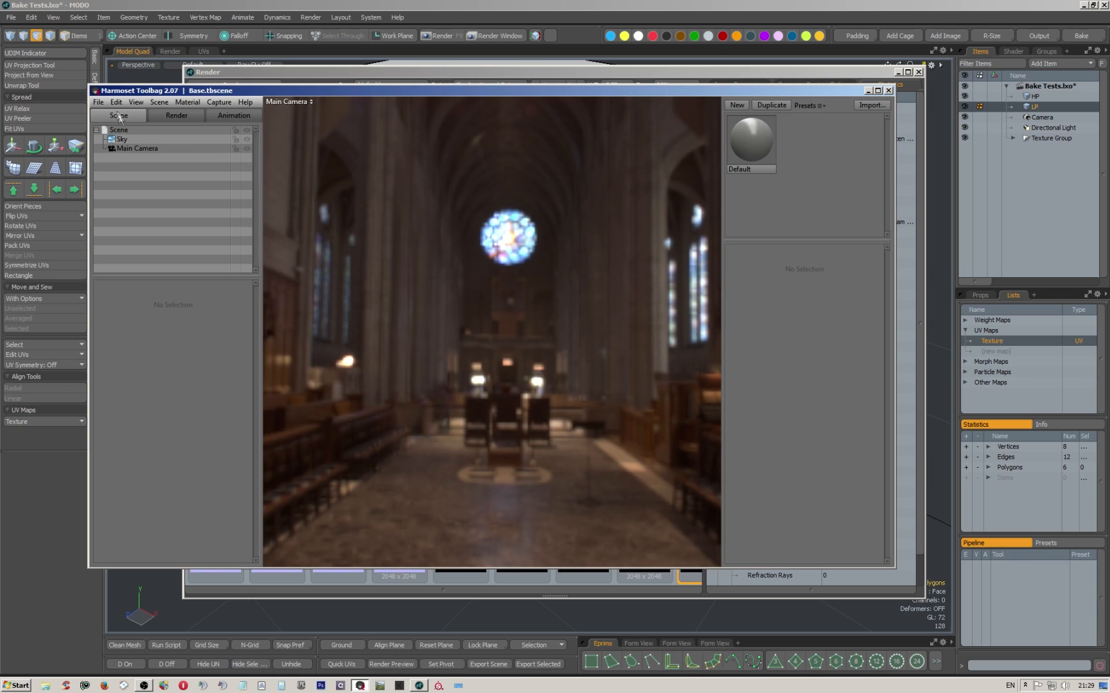
pyautogui.click(99, 102)
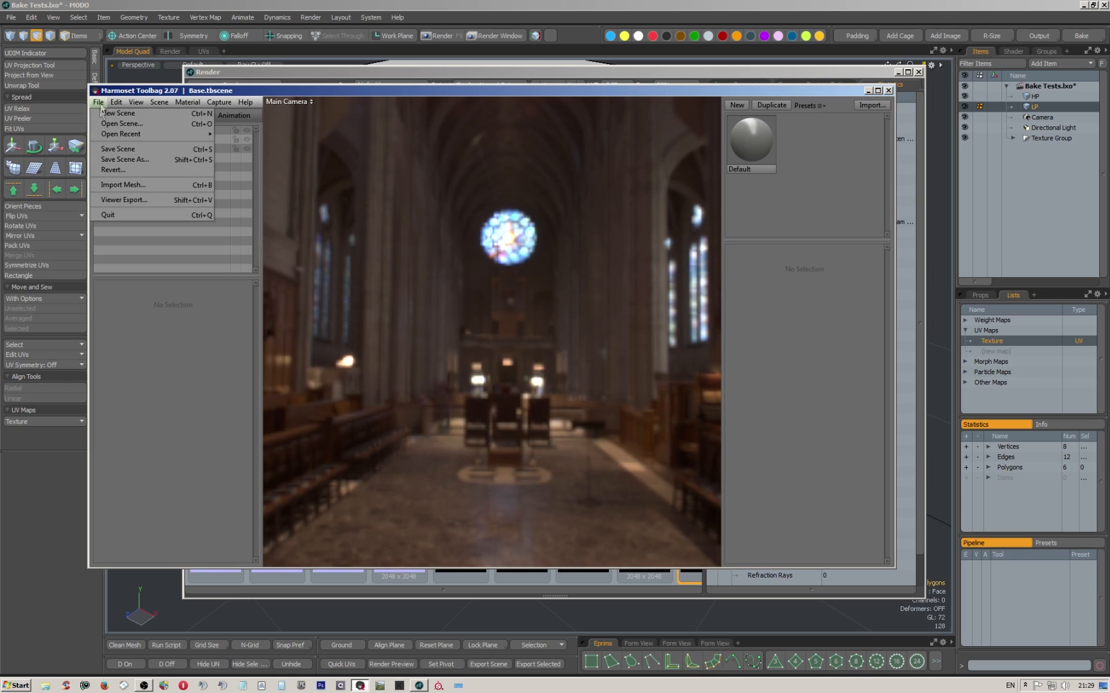
pyautogui.click(120, 183)
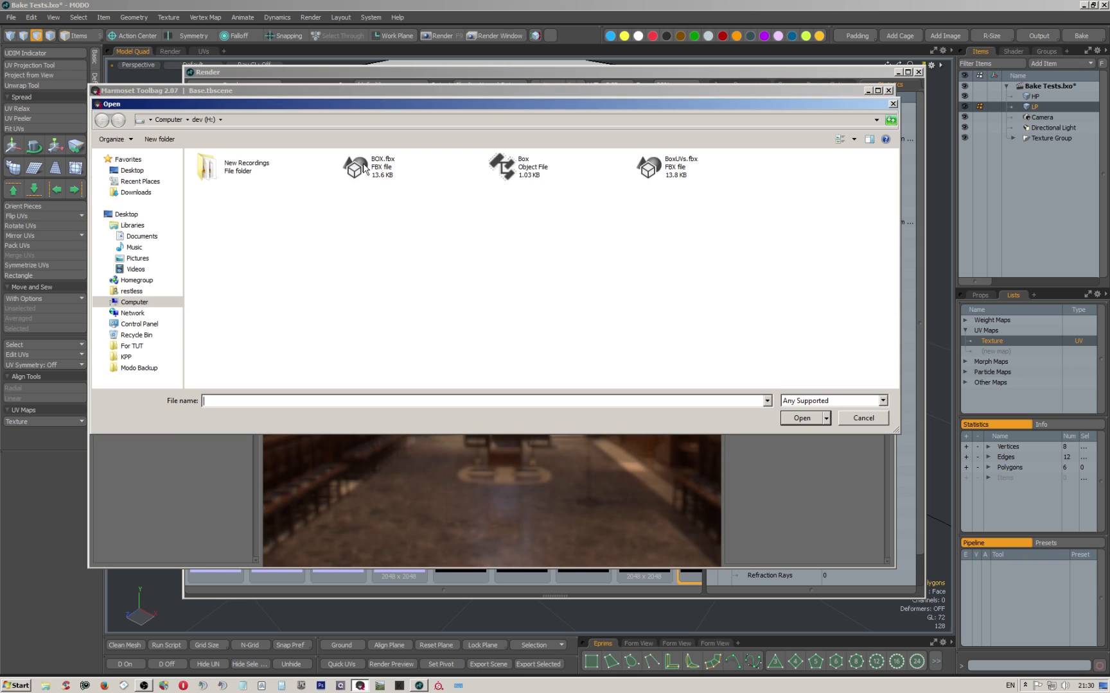
pyautogui.doubleClick(668, 166)
pyautogui.moveTo(647, 173); pyautogui.dragTo(466, 248)
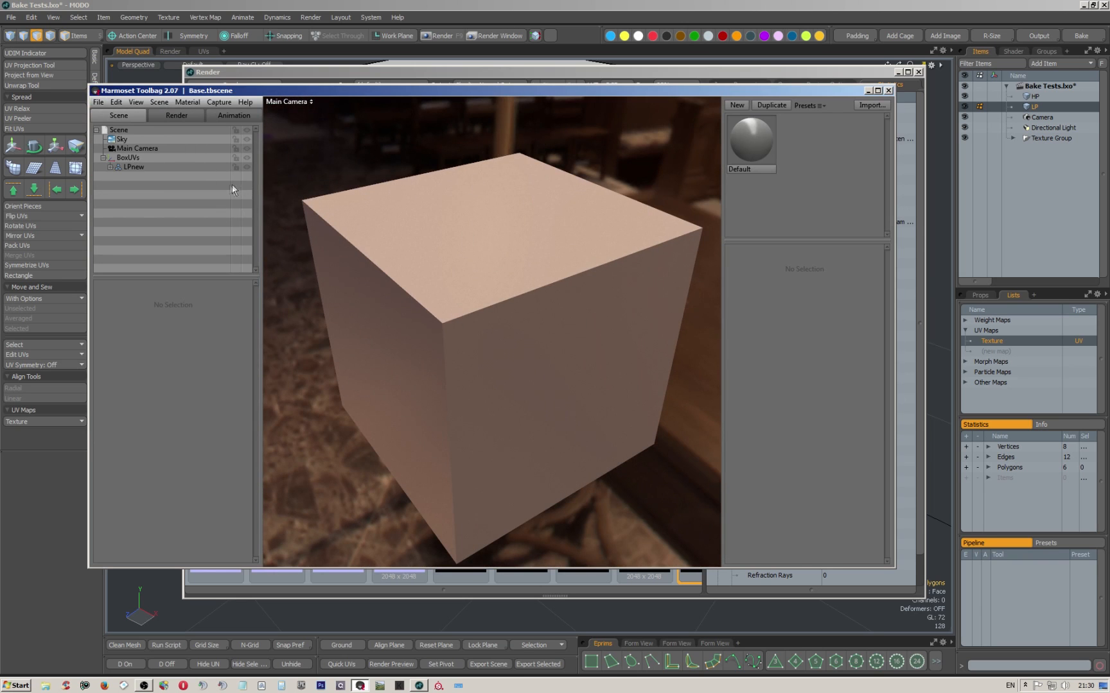
# Load NormalsUVC.png as the Default material's normal map and view the cube's corner up close.
pyautogui.click(752, 168)
pyautogui.click(743, 290)
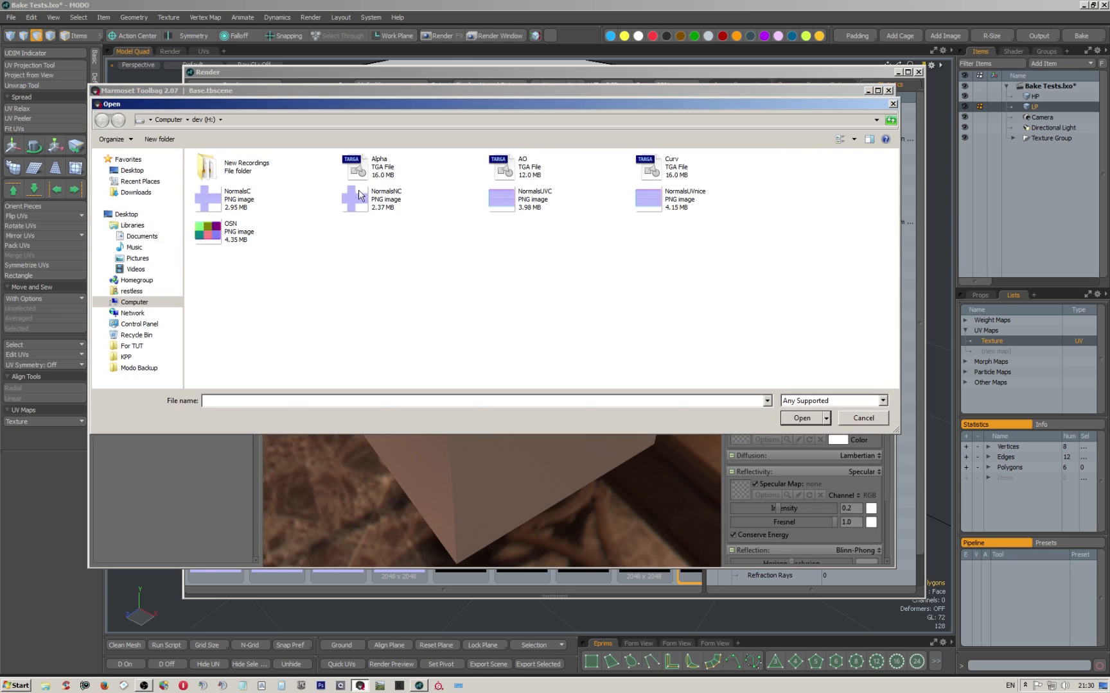
pyautogui.doubleClick(518, 199)
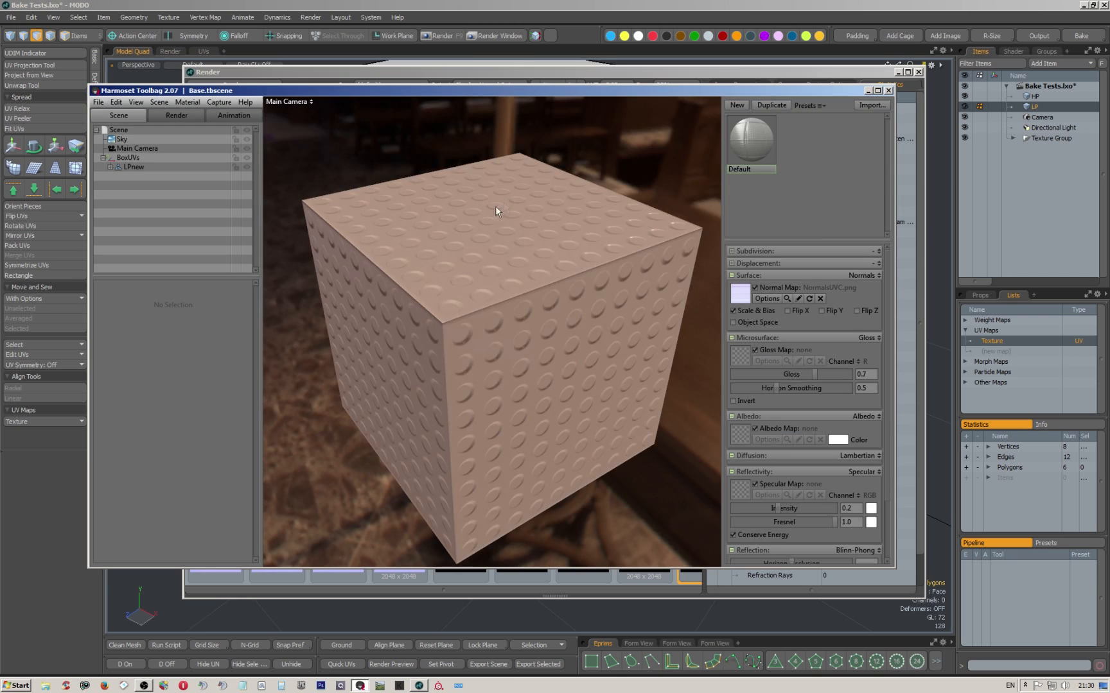
pyautogui.scroll(3, 469, 302)
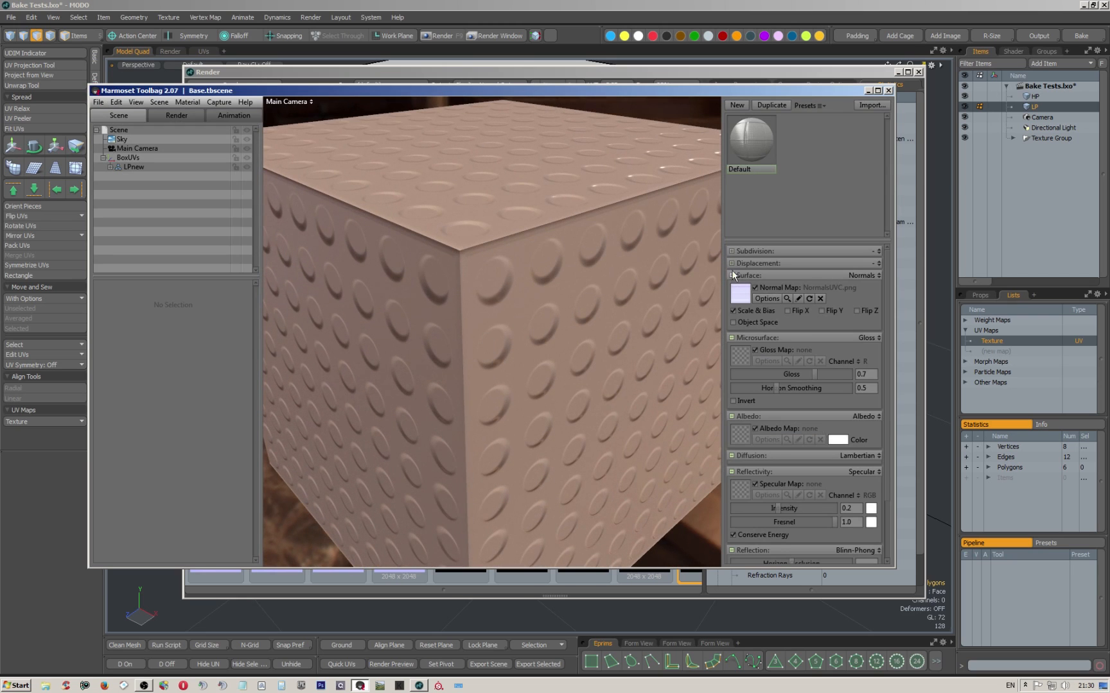
# Disable sRGB Color Space for the normal map, enable Flip Y, and inspect the cube's edges and dots.
pyautogui.click(758, 297)
pyautogui.click(631, 266)
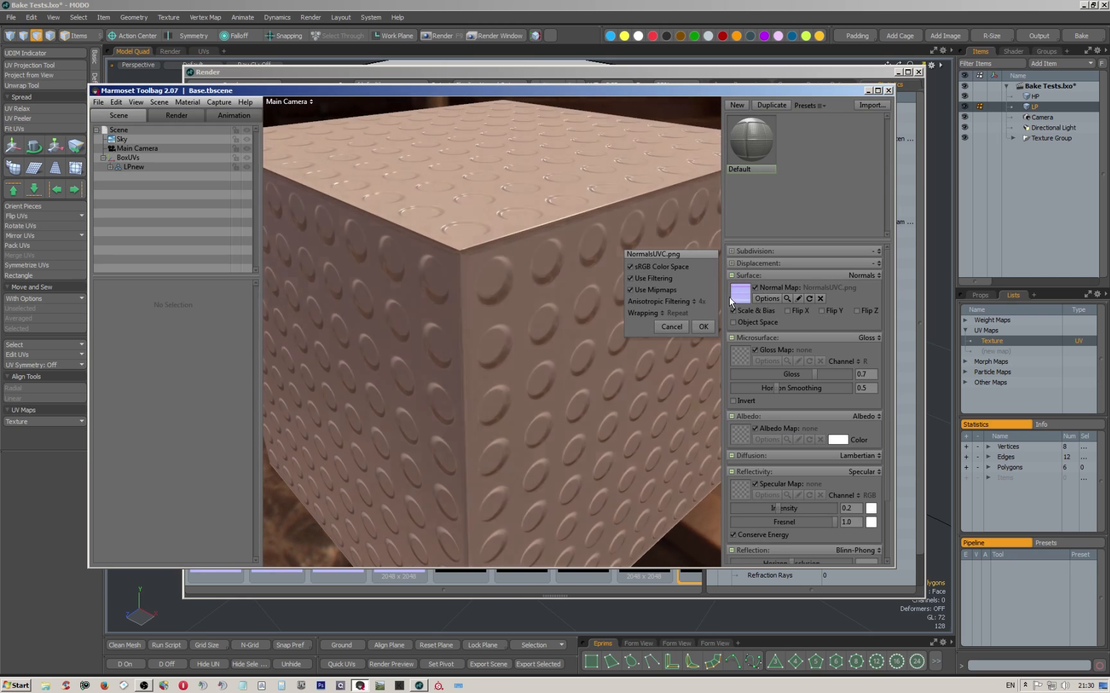
pyautogui.click(703, 327)
pyautogui.click(821, 311)
pyautogui.moveTo(473, 234); pyautogui.dragTo(494, 246)
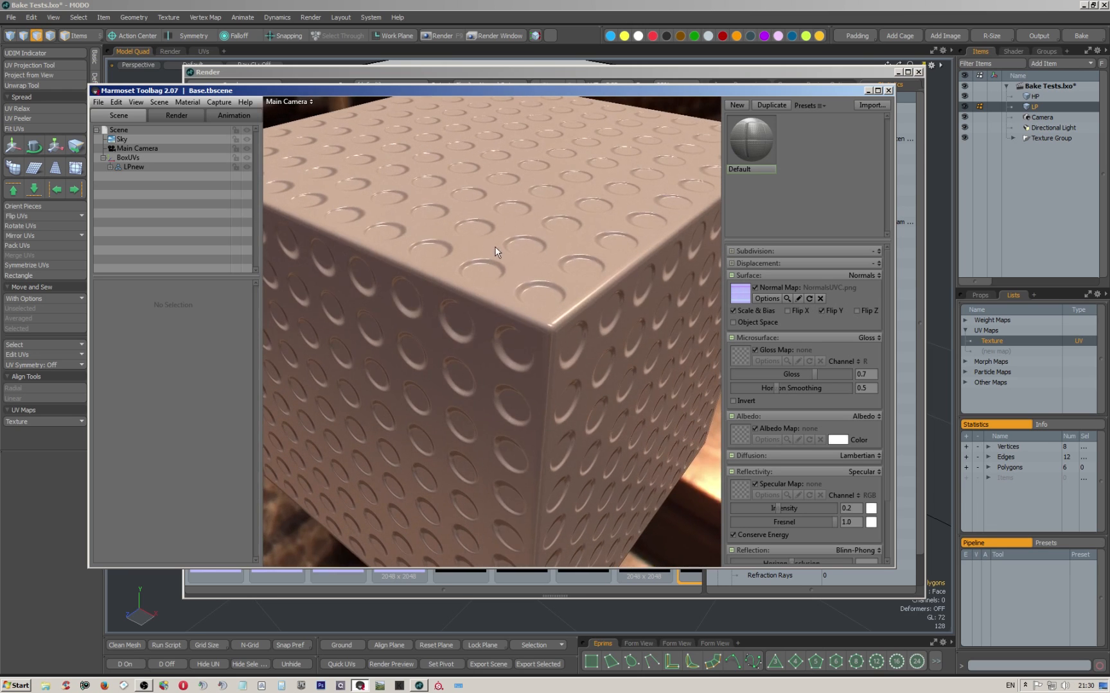
pyautogui.moveTo(547, 297); pyautogui.dragTo(515, 299)
pyautogui.moveTo(515, 300); pyautogui.dragTo(508, 264, button='right')
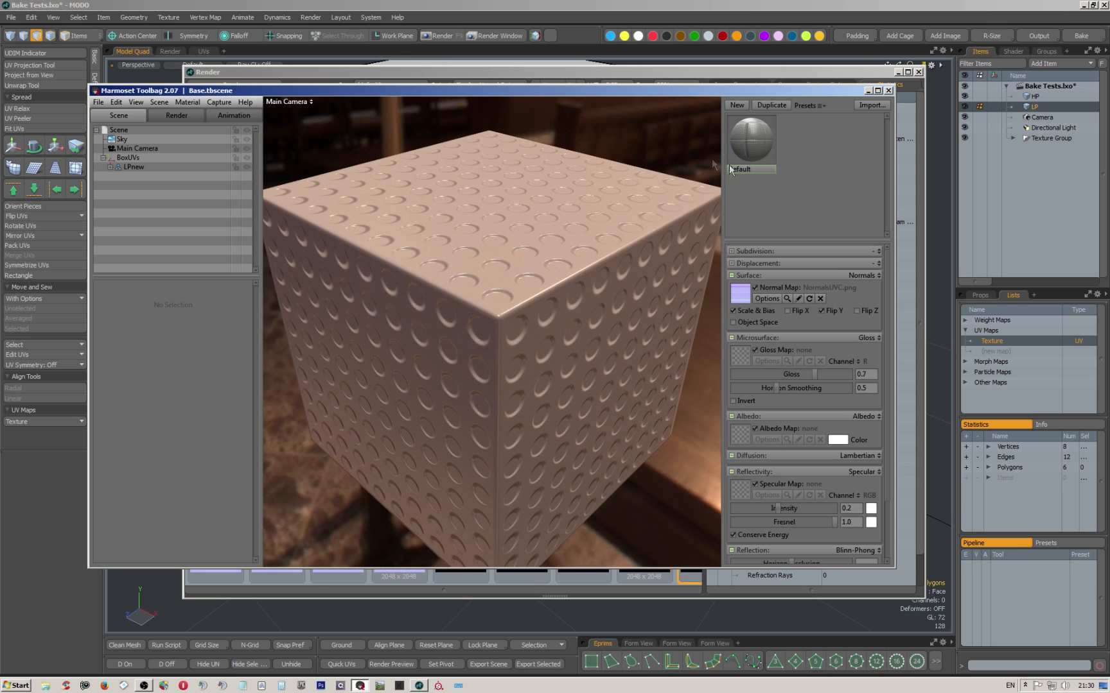
# Replace the BoxUVs mesh with an imported BOX.fbx and select the Default material.
pyautogui.click(128, 158)
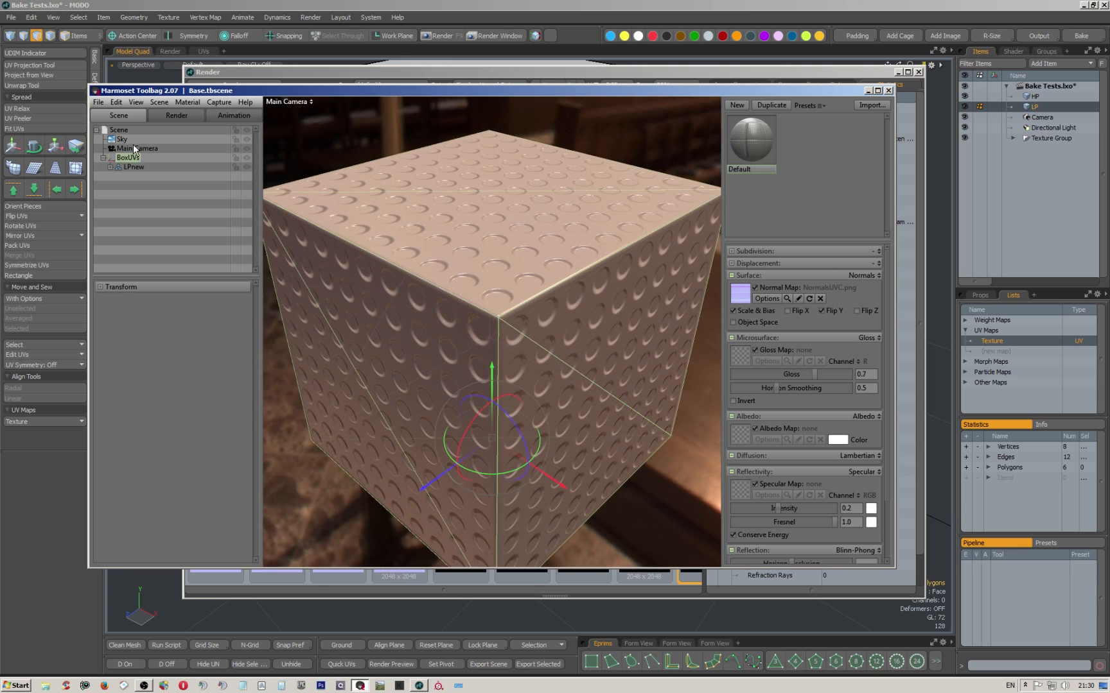
pyautogui.press('Delete')
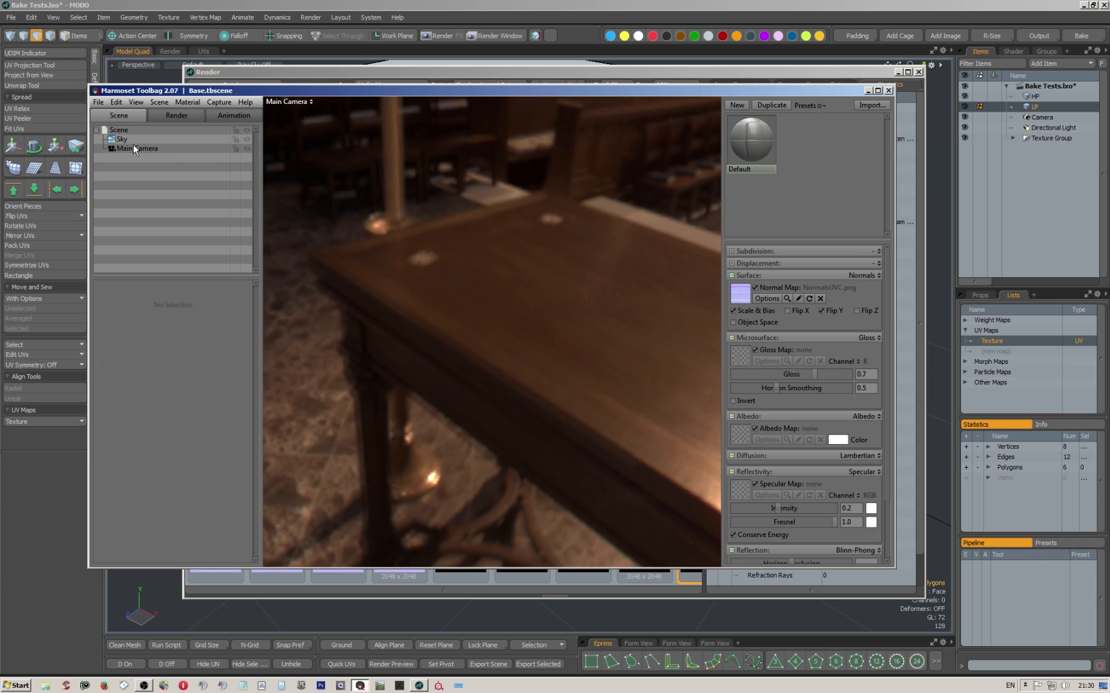
pyautogui.click(97, 104)
pyautogui.click(126, 185)
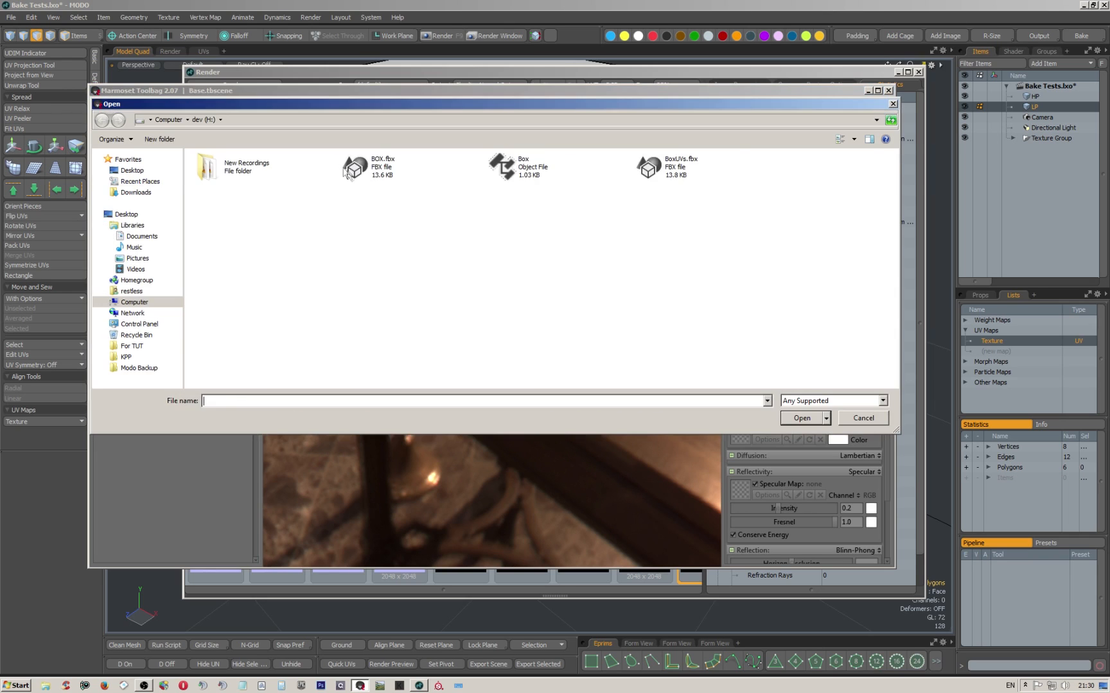
pyautogui.doubleClick(358, 168)
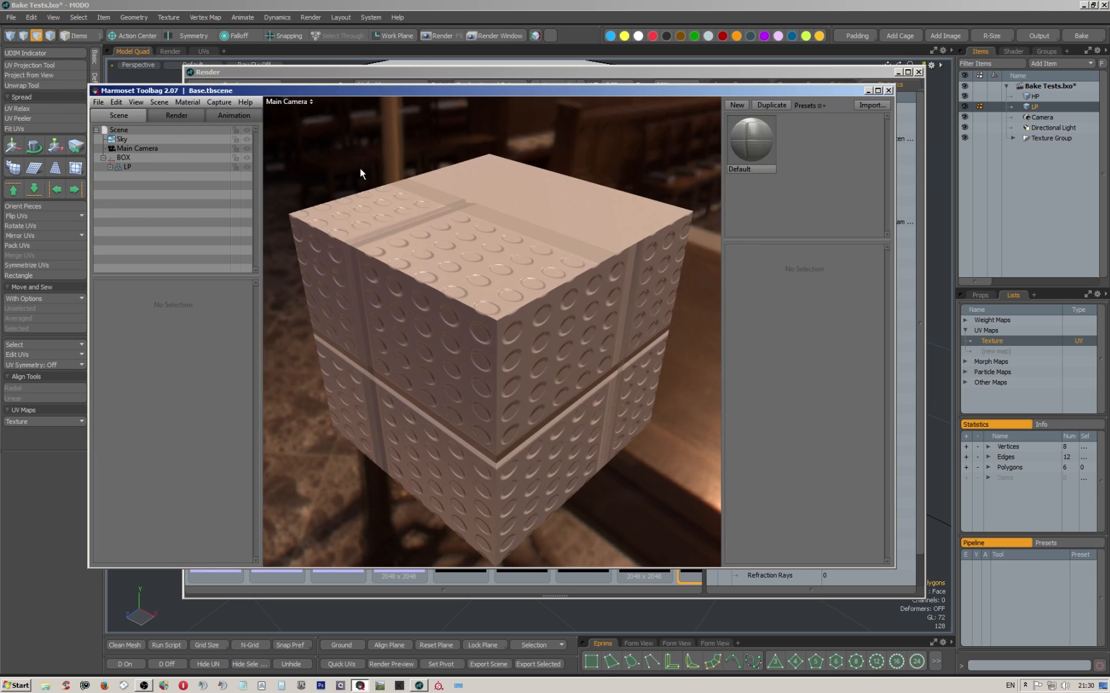
pyautogui.click(759, 142)
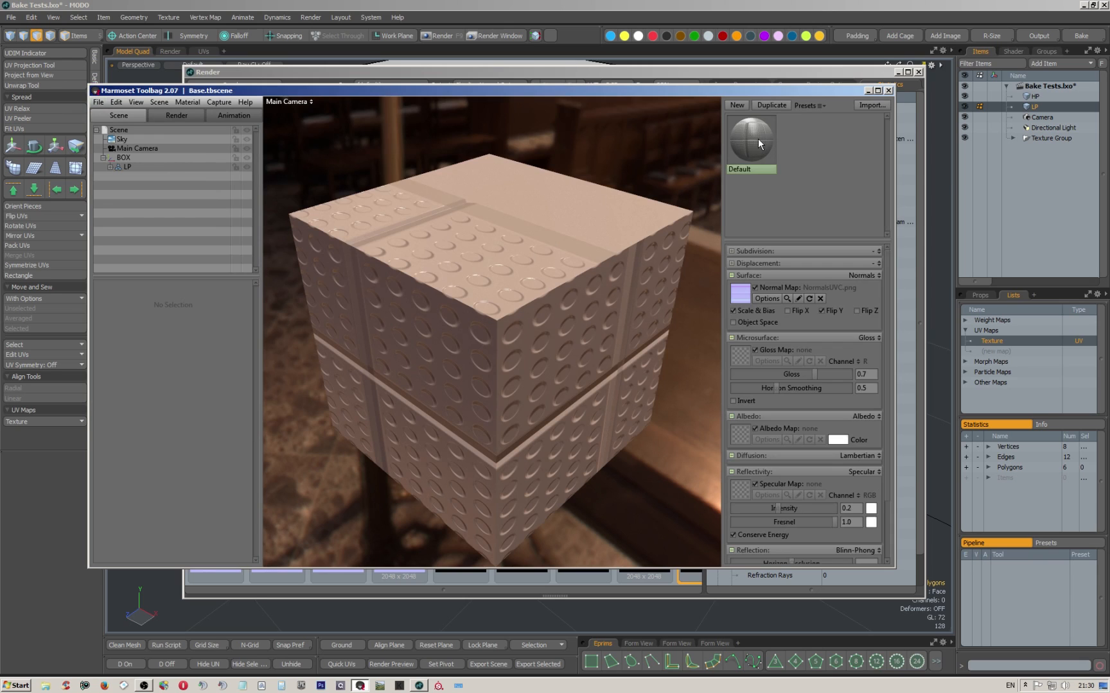
# Load NormalsC.png as the Default material's normal map and disable its sRGB Color Space option.
pyautogui.click(742, 297)
pyautogui.doubleClick(215, 199)
pyautogui.click(771, 298)
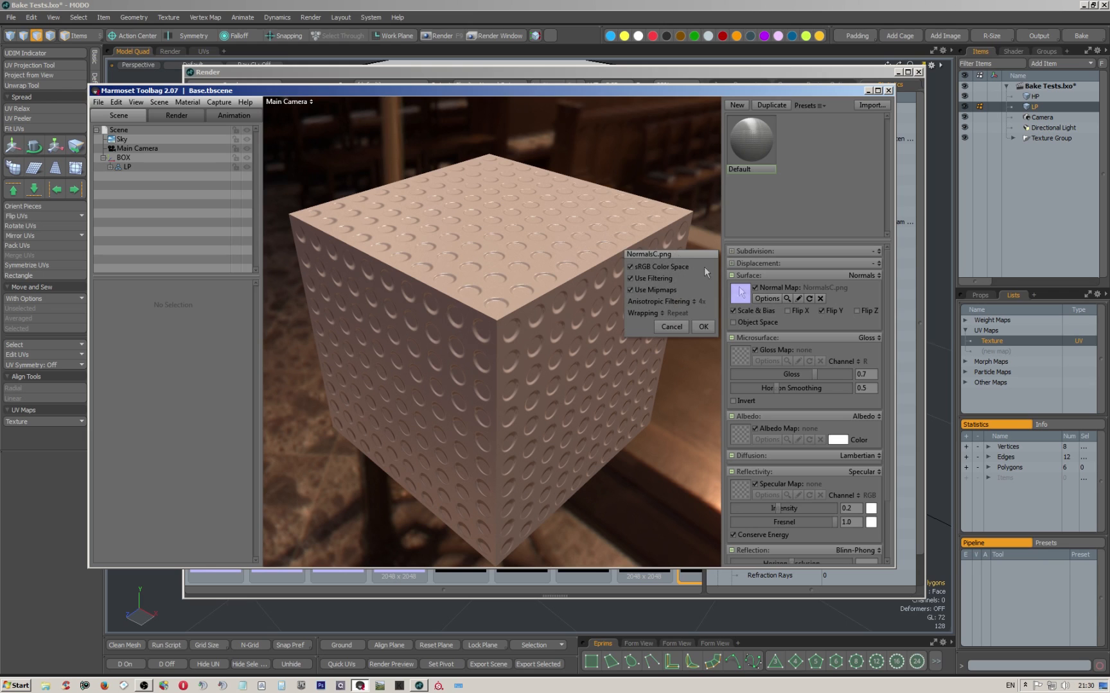
pyautogui.click(630, 267)
pyautogui.click(703, 327)
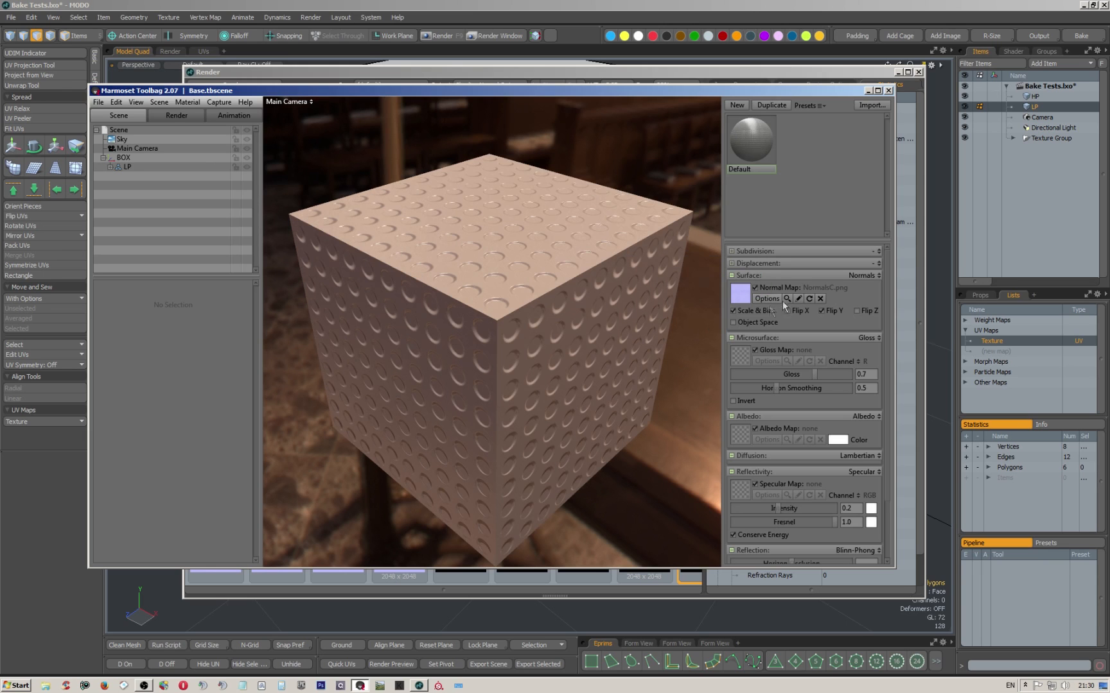
# Inspect the BOX mesh's corner, edges and dots up close and from above with the NormalsC map applied.
pyautogui.moveTo(473, 304); pyautogui.dragTo(499, 300)
pyautogui.scroll(5, 502, 326)
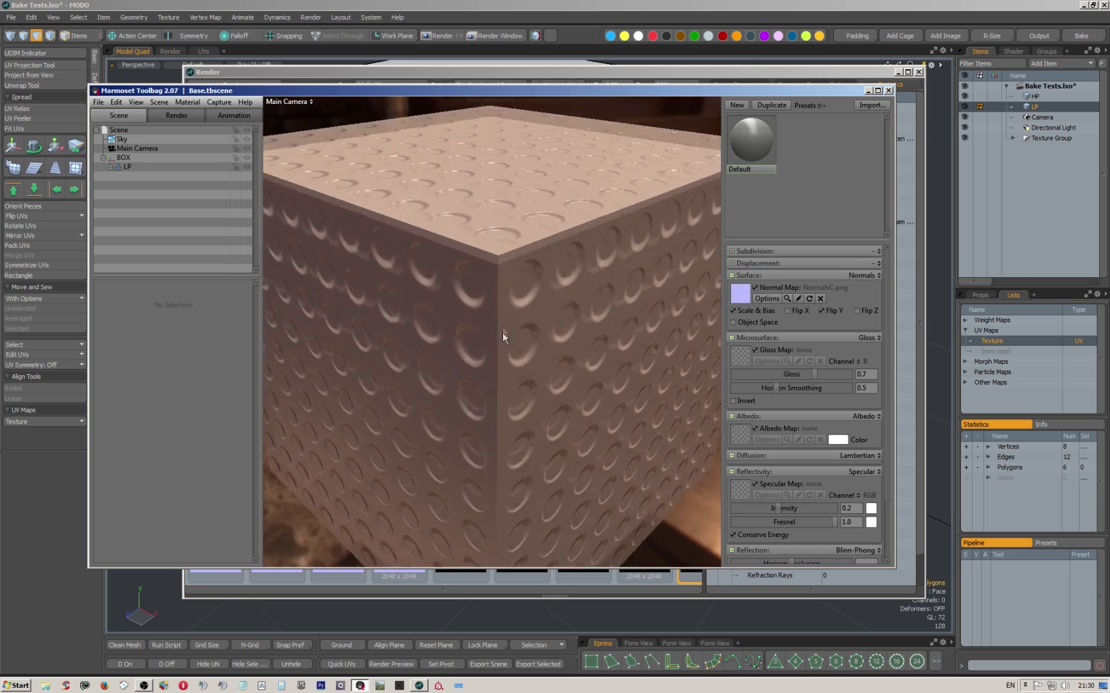
pyautogui.scroll(5, 510, 273)
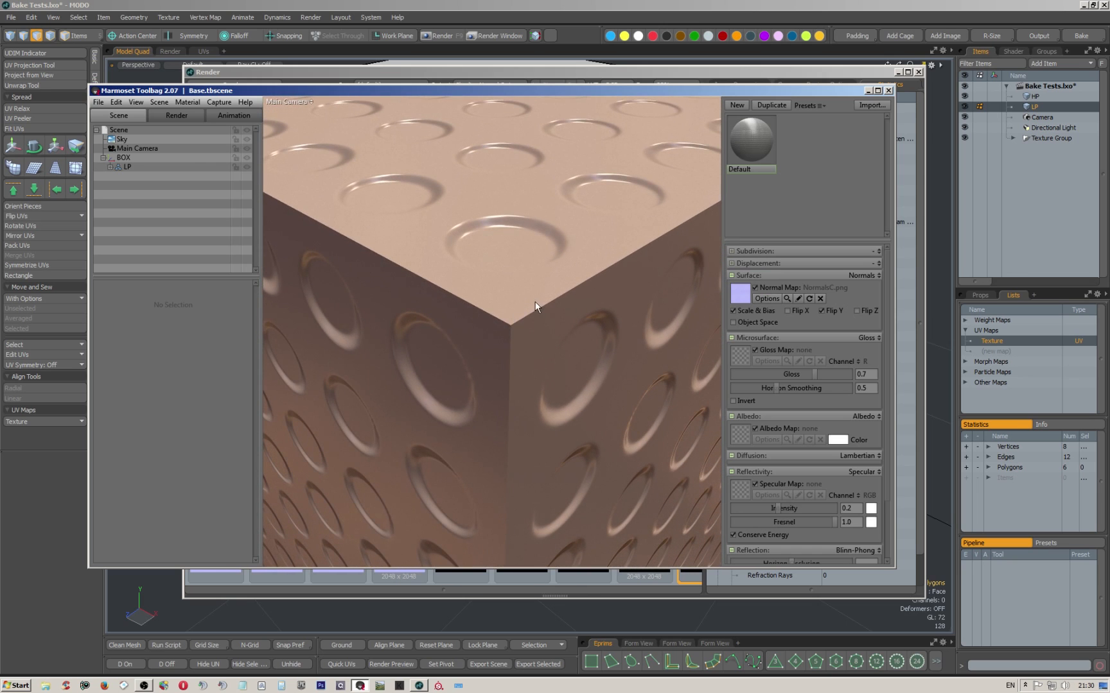
pyautogui.moveTo(534, 302); pyautogui.dragTo(510, 299)
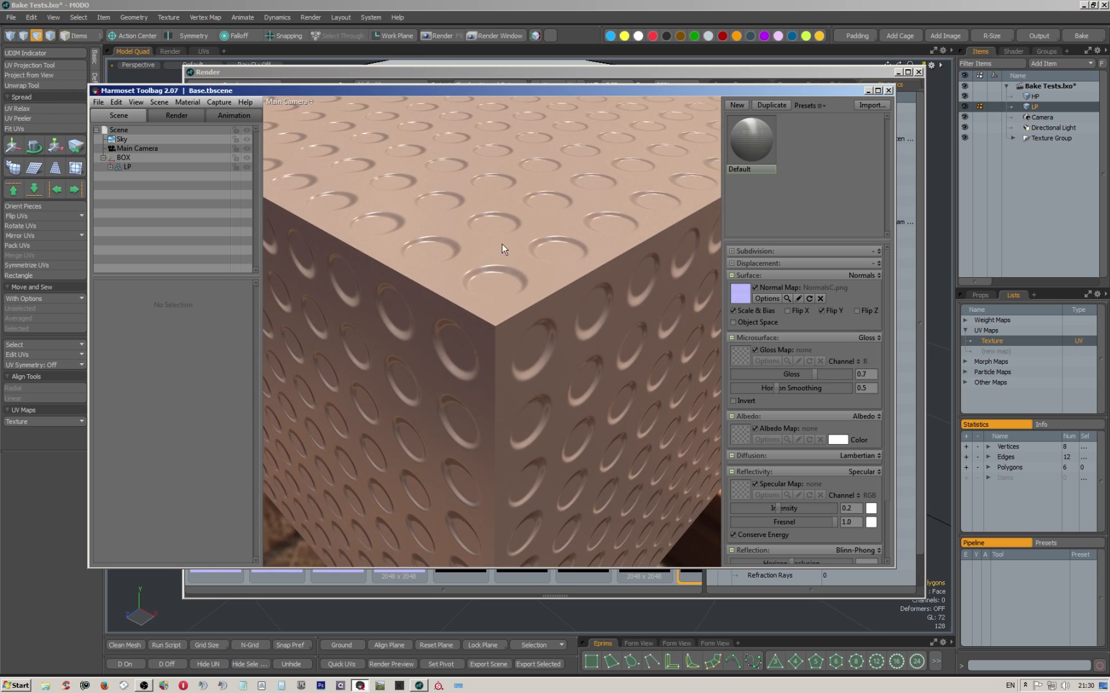
pyautogui.moveTo(508, 242); pyautogui.dragTo(542, 298)
pyautogui.moveTo(468, 272); pyautogui.dragTo(507, 245)
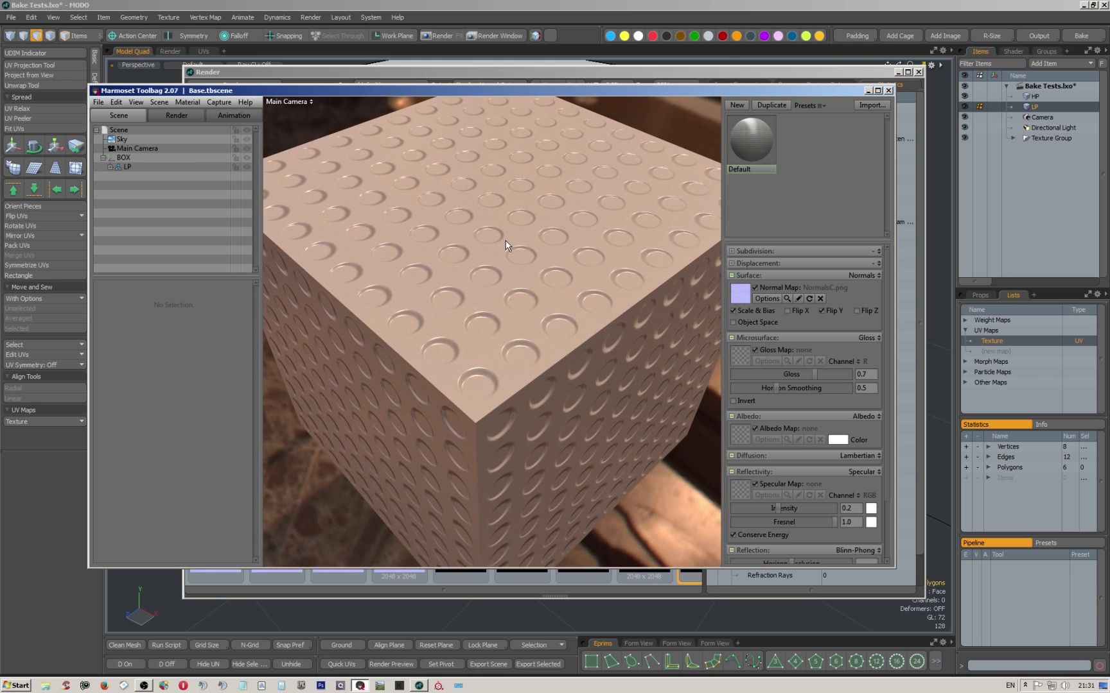
# Close Marmoset Toolbag and return to MODO, closing its render window as well.
pyautogui.click(889, 92)
pyautogui.click(601, 377)
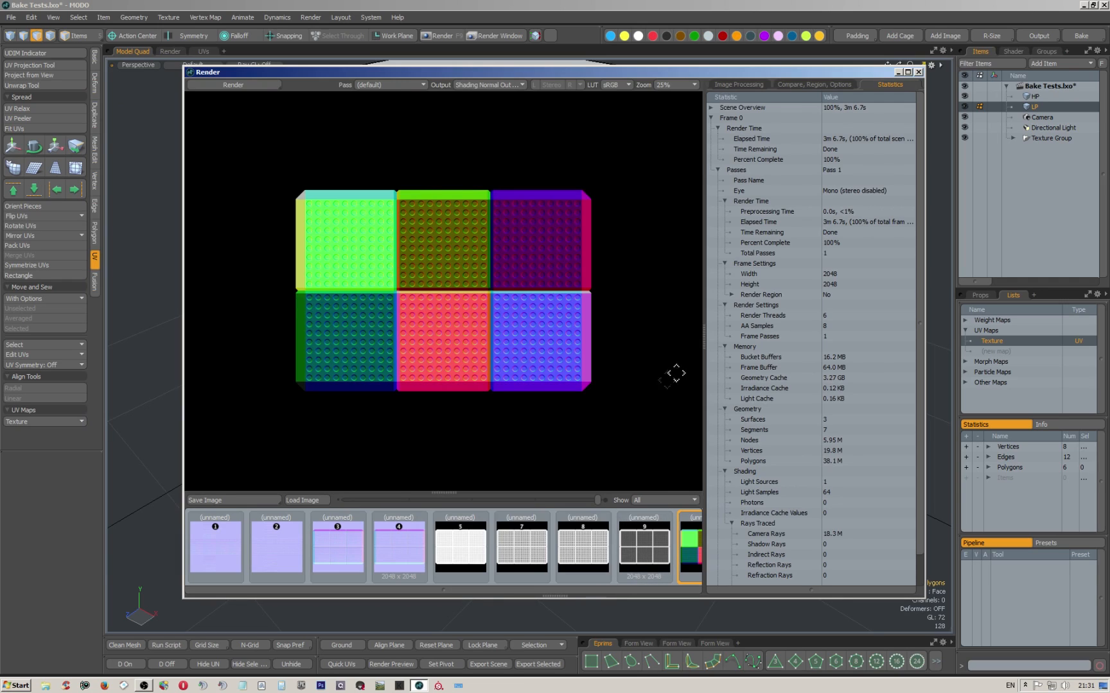
pyautogui.click(919, 72)
# Select the low-poly cube's top face and the adjacent side face that meet at the front corner.
pyautogui.click(567, 152)
pyautogui.keyDown('shift'); pyautogui.click(490, 99); pyautogui.keyUp('shift')
pyautogui.keyDown('alt'); pyautogui.keyDown('shift'); pyautogui.moveTo(491, 99); pyautogui.dragTo(491, 203); pyautogui.keyUp('shift'); pyautogui.keyUp('alt')
pyautogui.click(556, 265)
pyautogui.scroll(5, 510, 221)
pyautogui.keyDown('shift'); pyautogui.click(503, 230); pyautogui.keyUp('shift')
# Make the HP mesh the selected item and hide the LP mesh.
pyautogui.click(1013, 52)
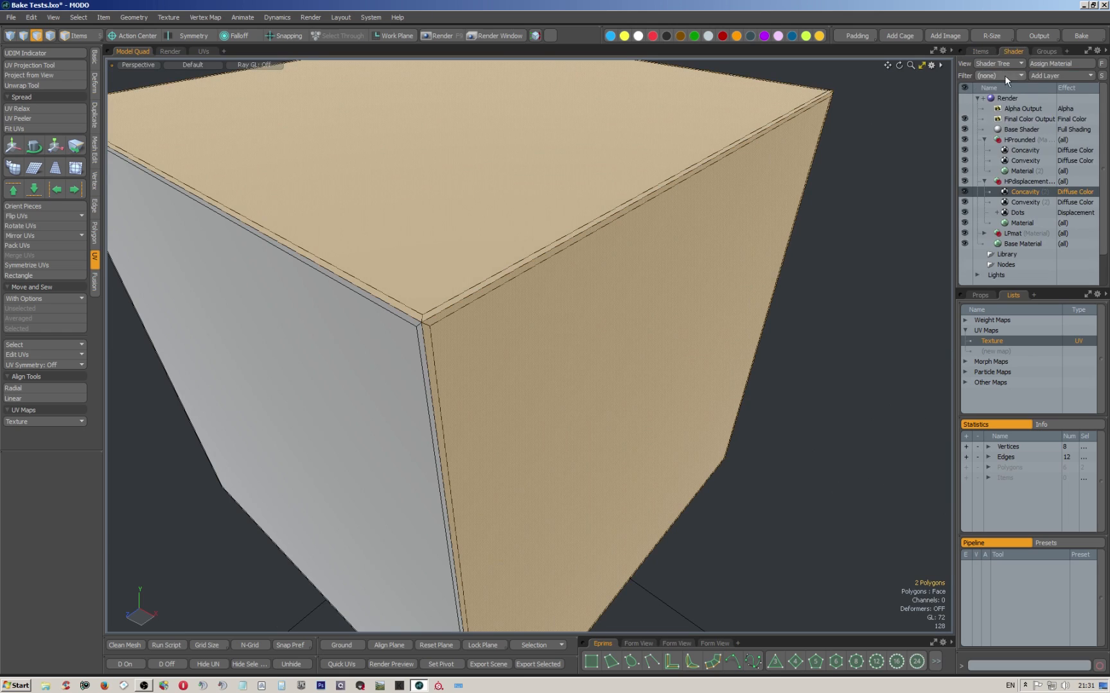
pyautogui.click(980, 51)
pyautogui.click(1035, 96)
pyautogui.click(964, 106)
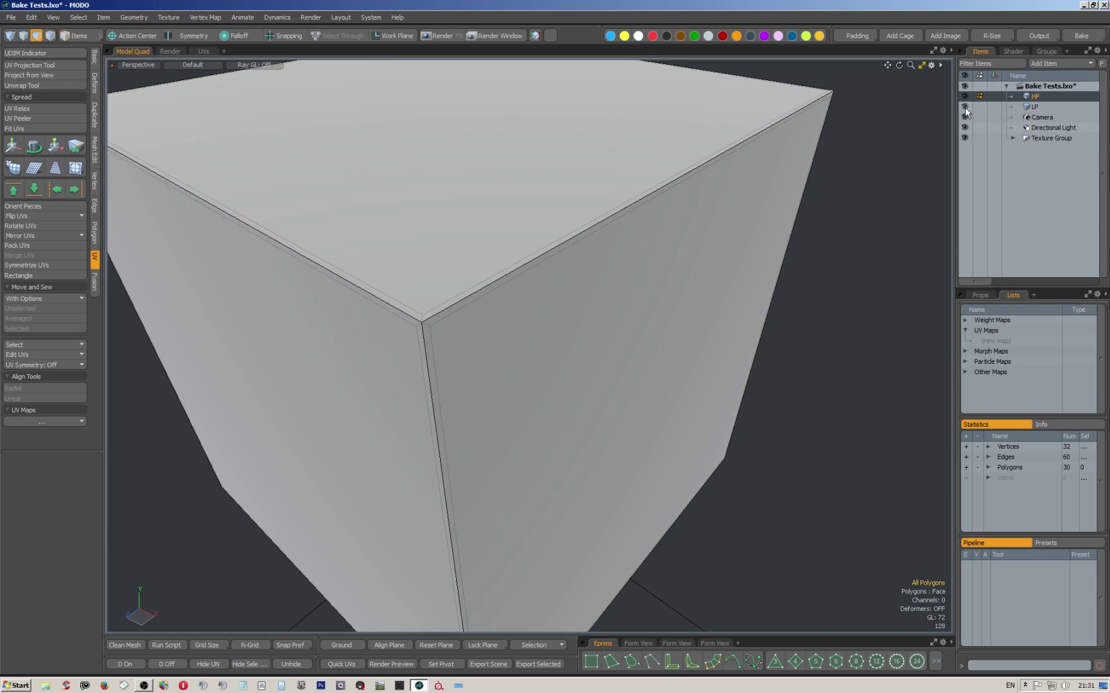
# Select the high-poly cube's top face, one adjacent side face, and the bevel strip along the other side's upper edge.
pyautogui.click(685, 223)
pyautogui.keyDown('shift'); pyautogui.click(580, 203); pyautogui.keyUp('shift')
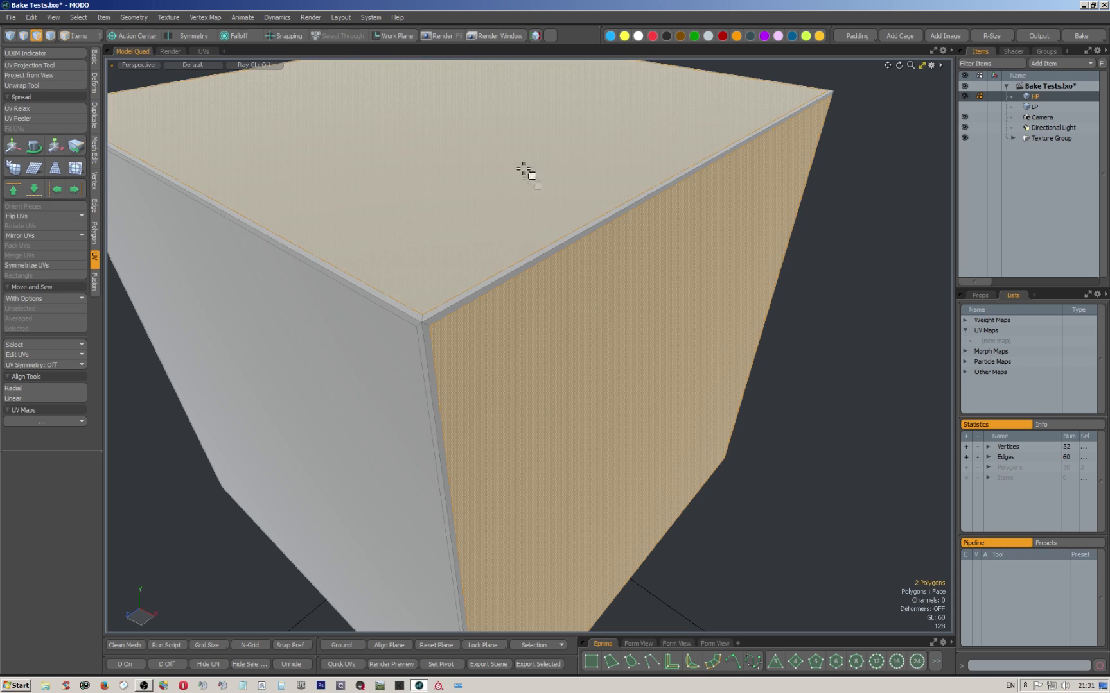
pyautogui.scroll(2, 505, 289)
pyautogui.scroll(1, 498, 292)
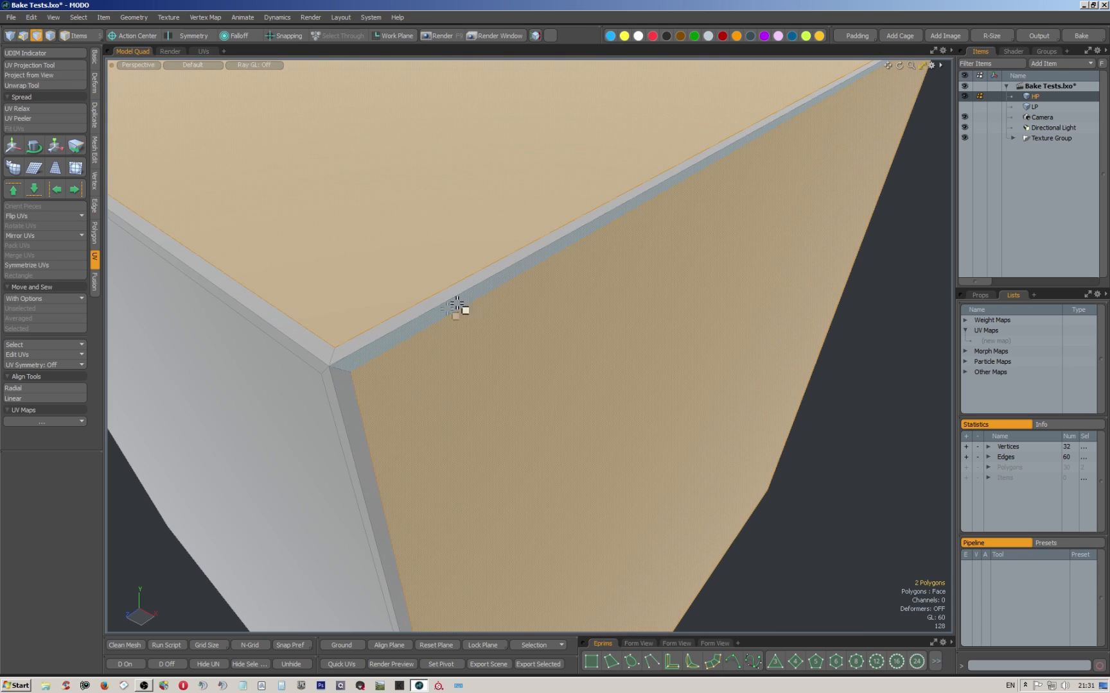
pyautogui.keyDown('shift'); pyautogui.click(315, 367); pyautogui.keyUp('shift')
pyautogui.keyDown('shift'); pyautogui.click(338, 395); pyautogui.keyUp('shift')
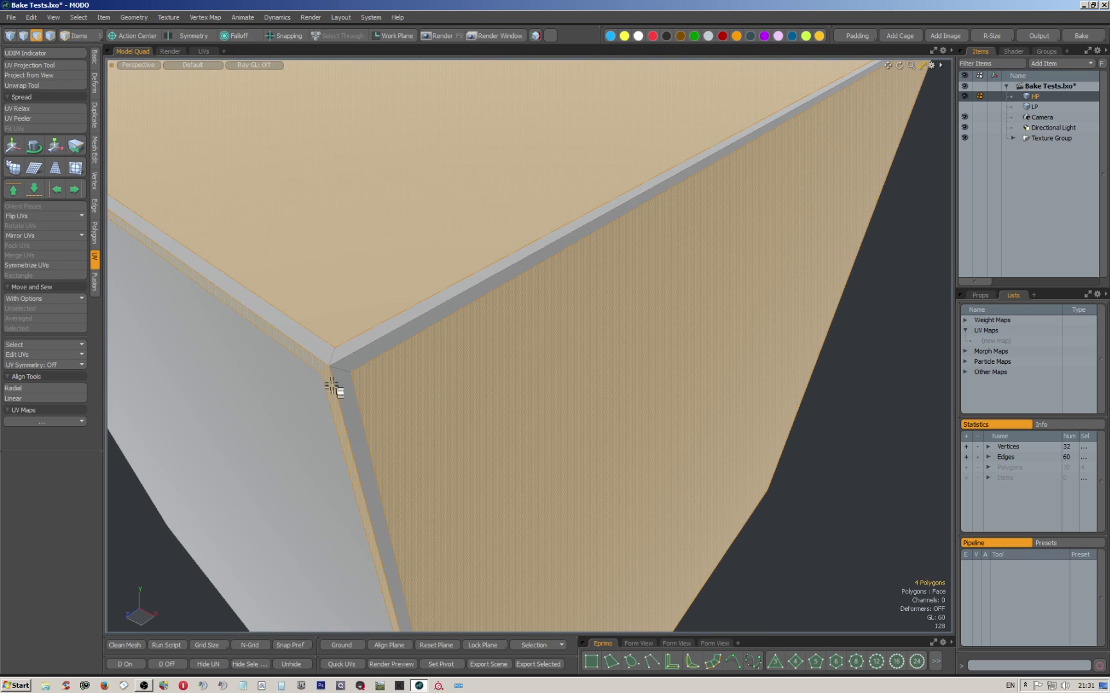
pyautogui.keyDown('ctrl'); pyautogui.click(340, 392); pyautogui.keyUp('ctrl')
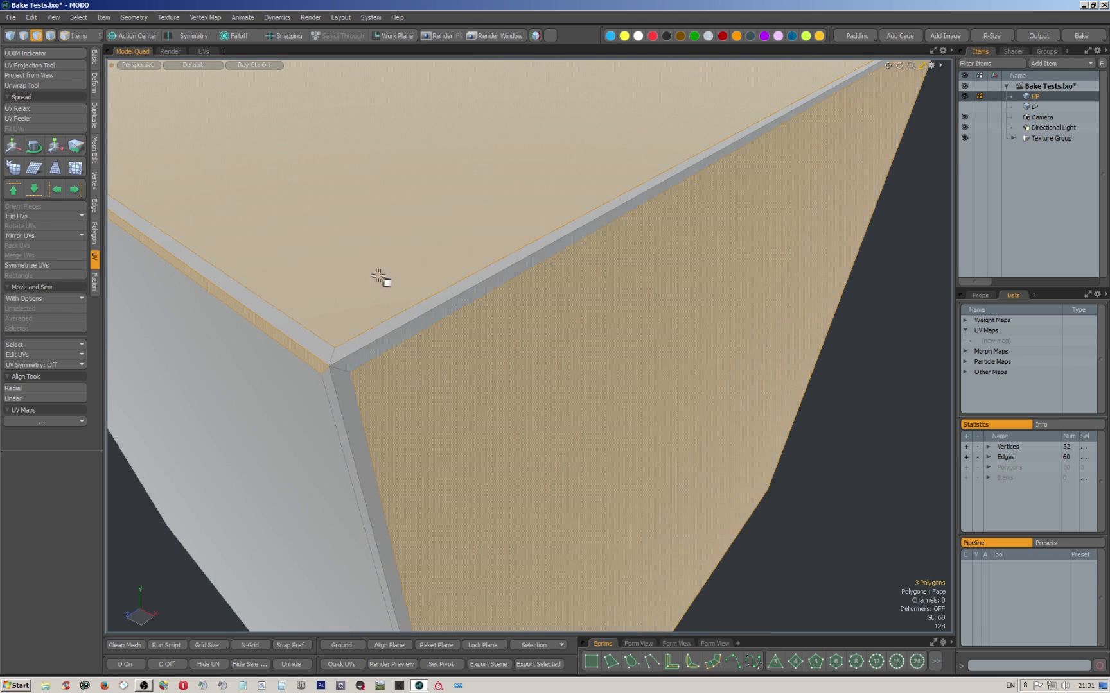
pyautogui.keyDown('alt'); pyautogui.keyDown('shift'); pyautogui.moveTo(389, 288); pyautogui.dragTo(447, 241); pyautogui.keyUp('shift'); pyautogui.keyUp('alt')
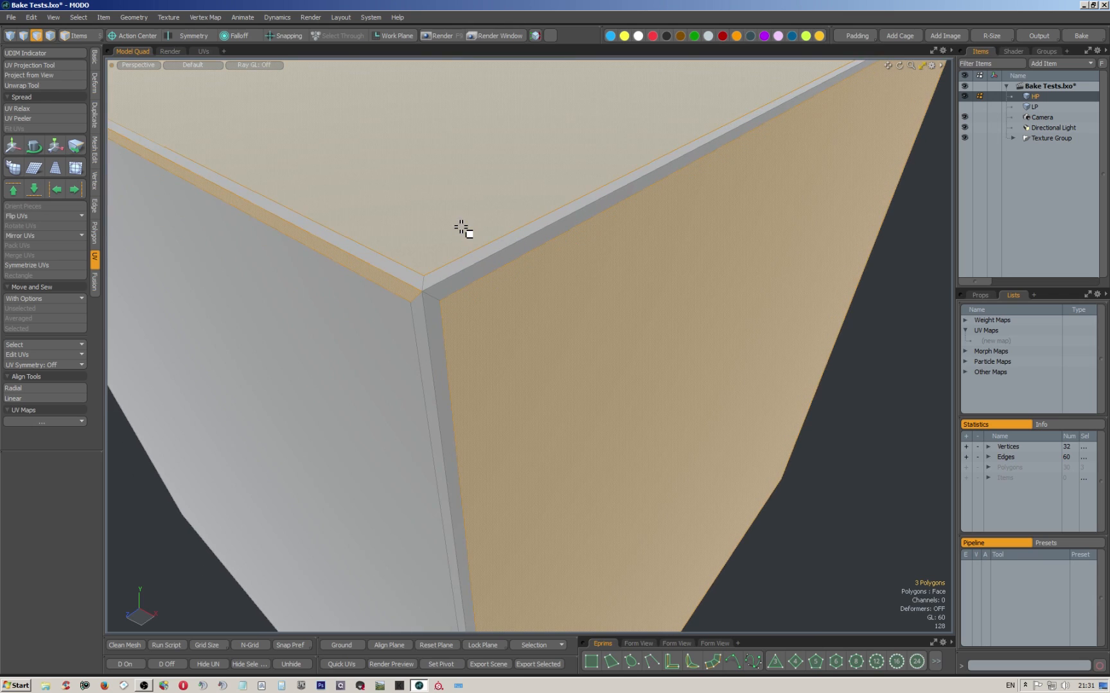
# Replace the selection with the other front side face and the bevel strips on the neighbouring faces along its top and vertical edges.
pyautogui.click(399, 338)
pyautogui.keyDown('shift'); pyautogui.click(438, 337); pyautogui.keyUp('shift')
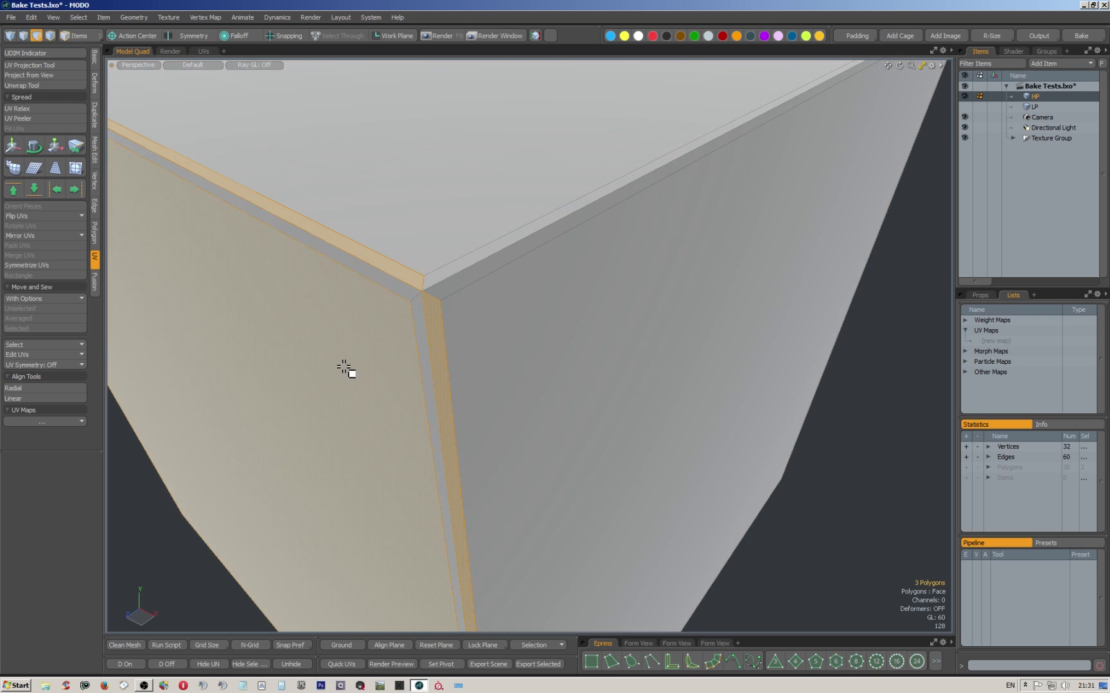
pyautogui.keyDown('shift'); pyautogui.click(385, 265); pyautogui.keyUp('shift')
# Examine the selected face and bevel strips around the high-poly cube's front corner from several angles.
pyautogui.keyDown('alt'); pyautogui.moveTo(424, 251); pyautogui.dragTo(588, 332); pyautogui.keyUp('alt')
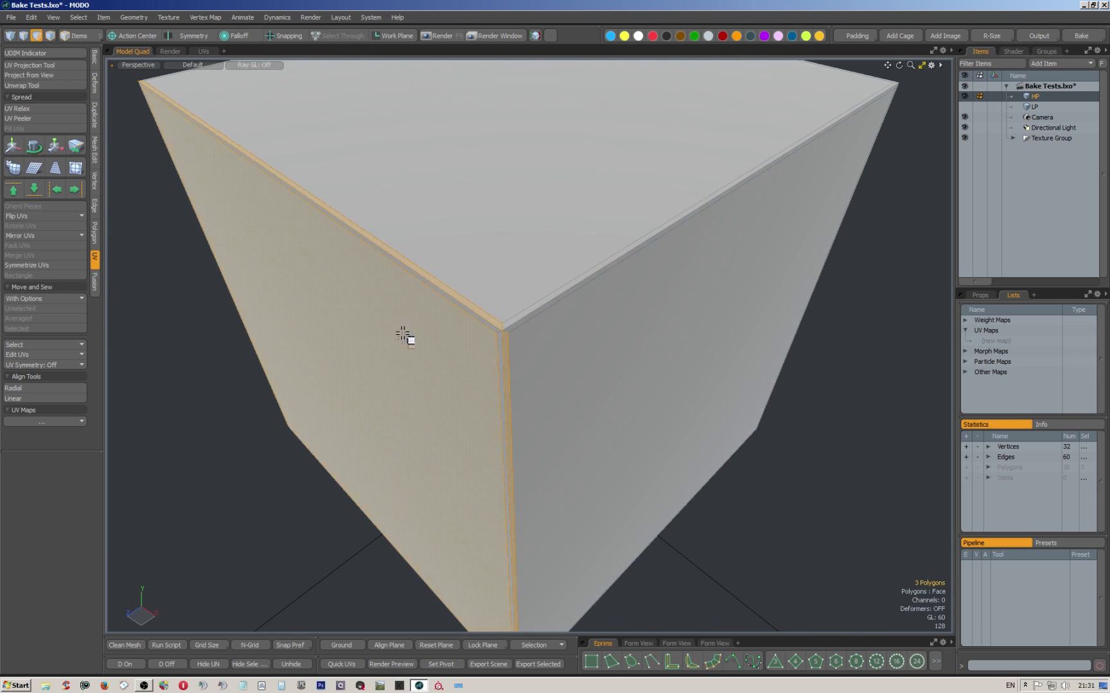
pyautogui.keyDown('alt'); pyautogui.moveTo(503, 270); pyautogui.dragTo(520, 222); pyautogui.keyUp('alt')
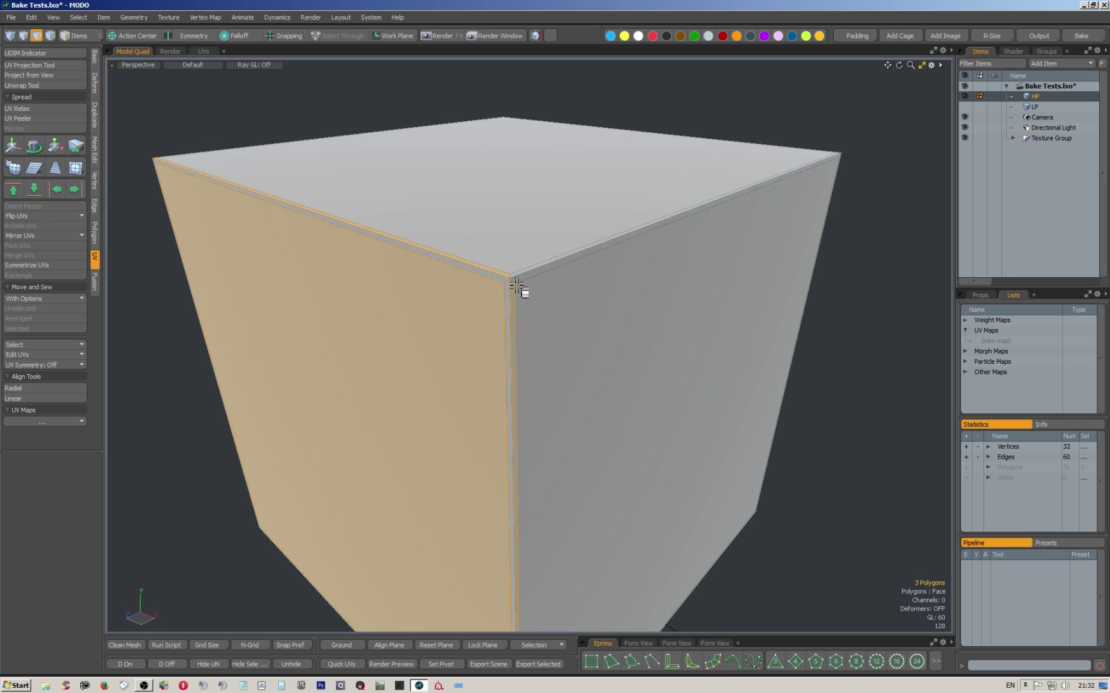
pyautogui.scroll(2, 514, 282)
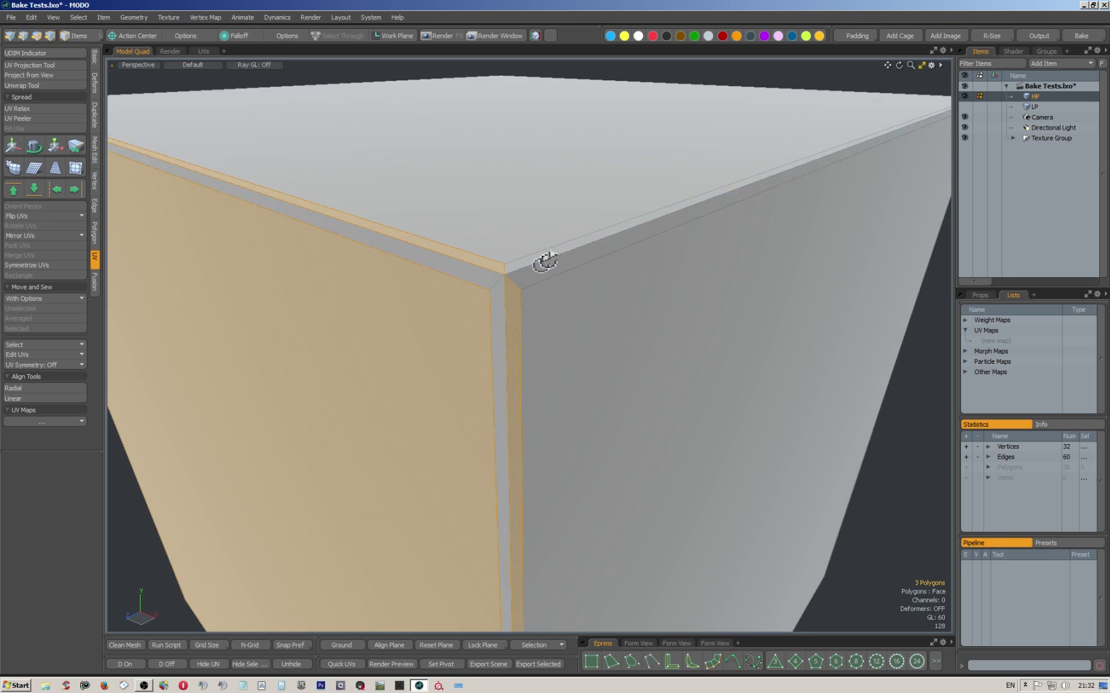
pyautogui.keyDown('alt'); pyautogui.moveTo(545, 262); pyautogui.dragTo(439, 263); pyautogui.keyUp('alt')
pyautogui.scroll(2, 453, 268)
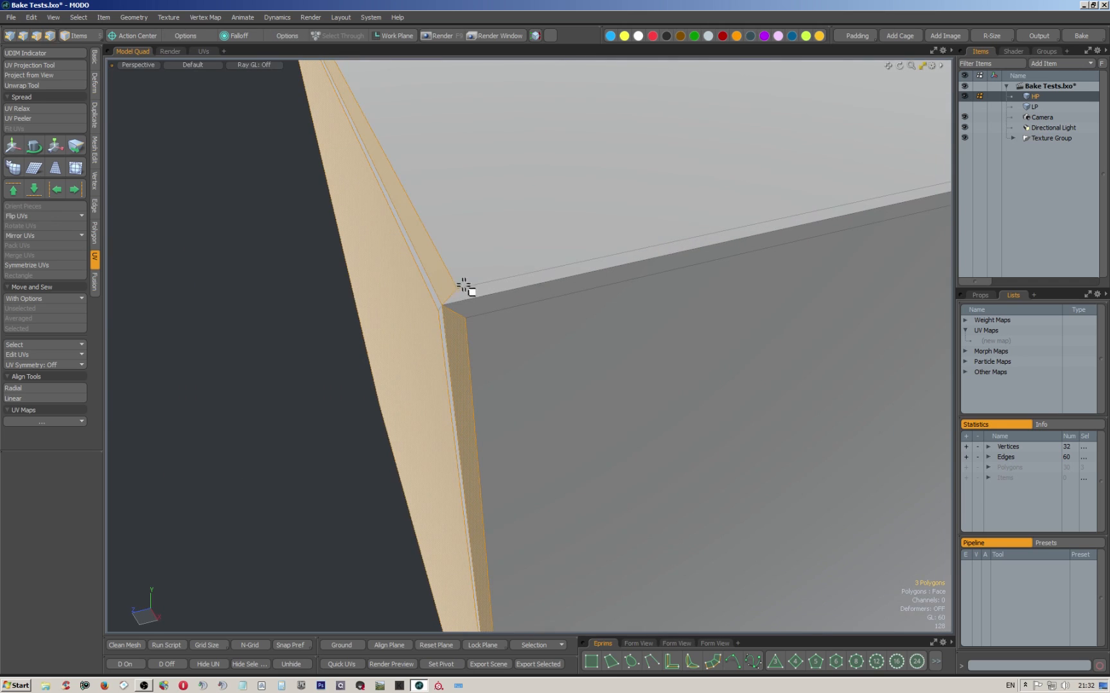
pyautogui.scroll(2, 429, 228)
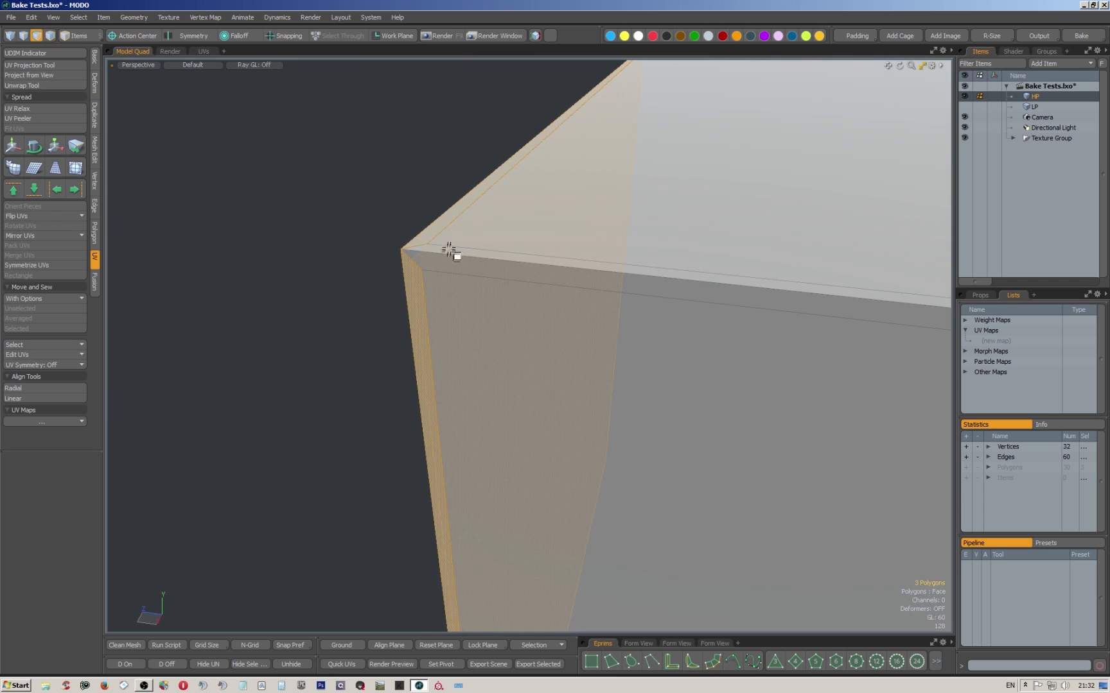
pyautogui.scroll(-2, 482, 248)
pyautogui.scroll(1, 507, 232)
pyautogui.scroll(-3, 517, 224)
# Clear the polygon selection and view the high-poly cube from above its front corner.
pyautogui.click(545, 127)
pyautogui.keyDown('alt'); pyautogui.moveTo(486, 197); pyautogui.dragTo(505, 289); pyautogui.keyUp('alt')
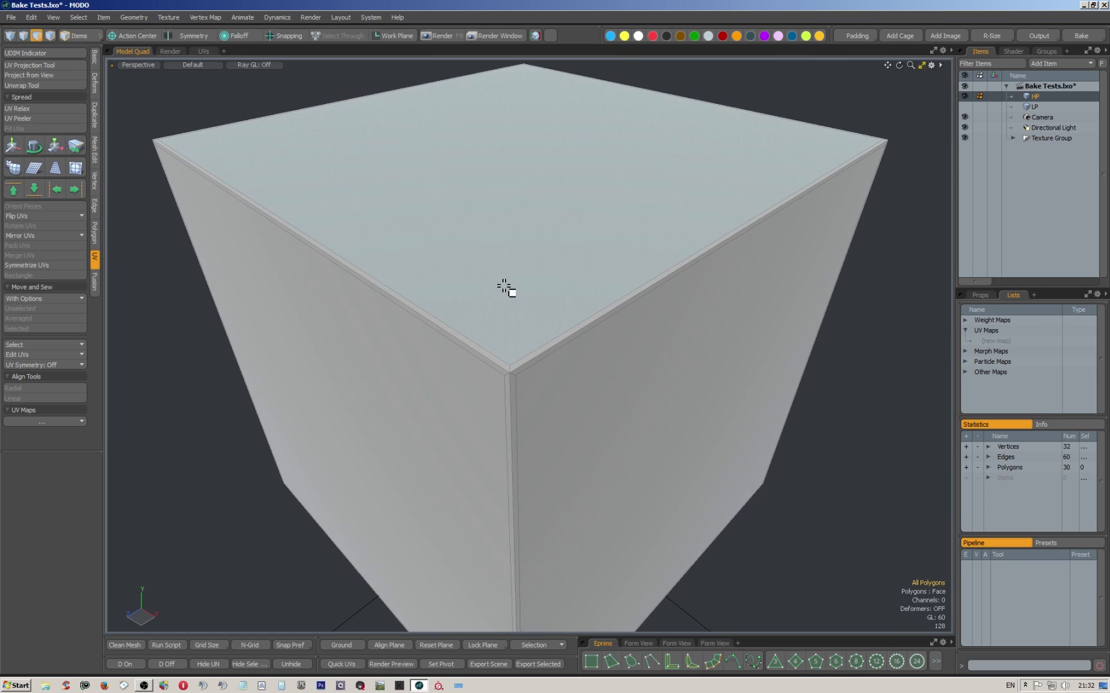
pyautogui.scroll(-2, 545, 264)
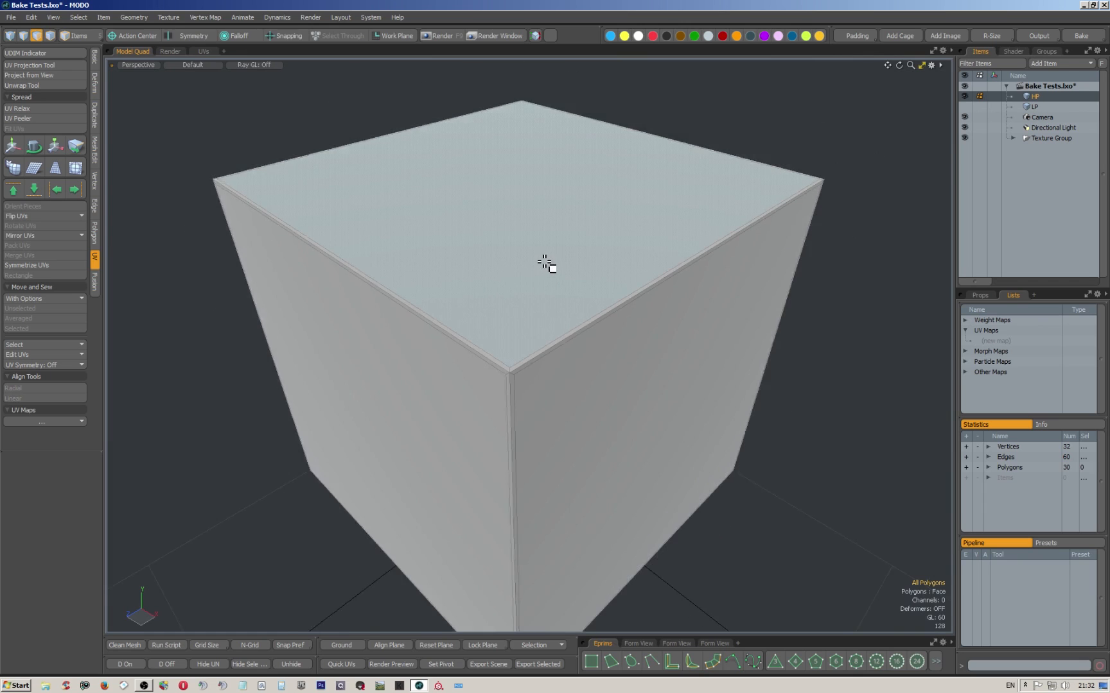
pyautogui.keyDown('alt'); pyautogui.moveTo(544, 263); pyautogui.dragTo(530, 297); pyautogui.keyUp('alt')
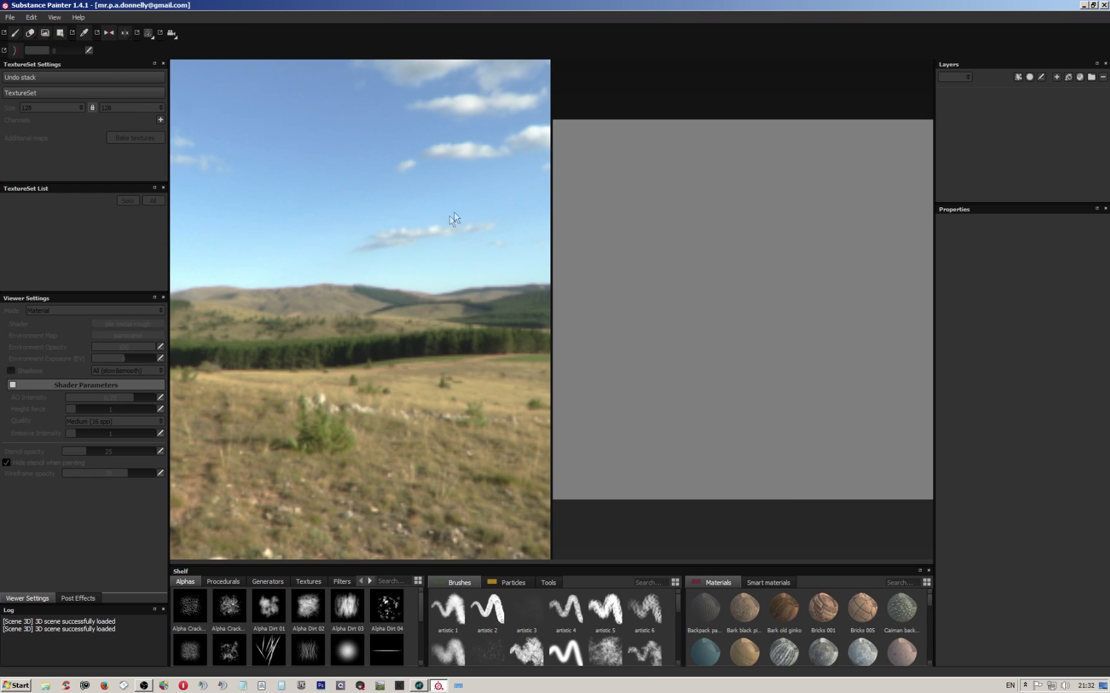
# In Substance Painter, set up a new project with 2048 document resolution and BoxUVs.fbx as the mesh.
pyautogui.click(9, 18)
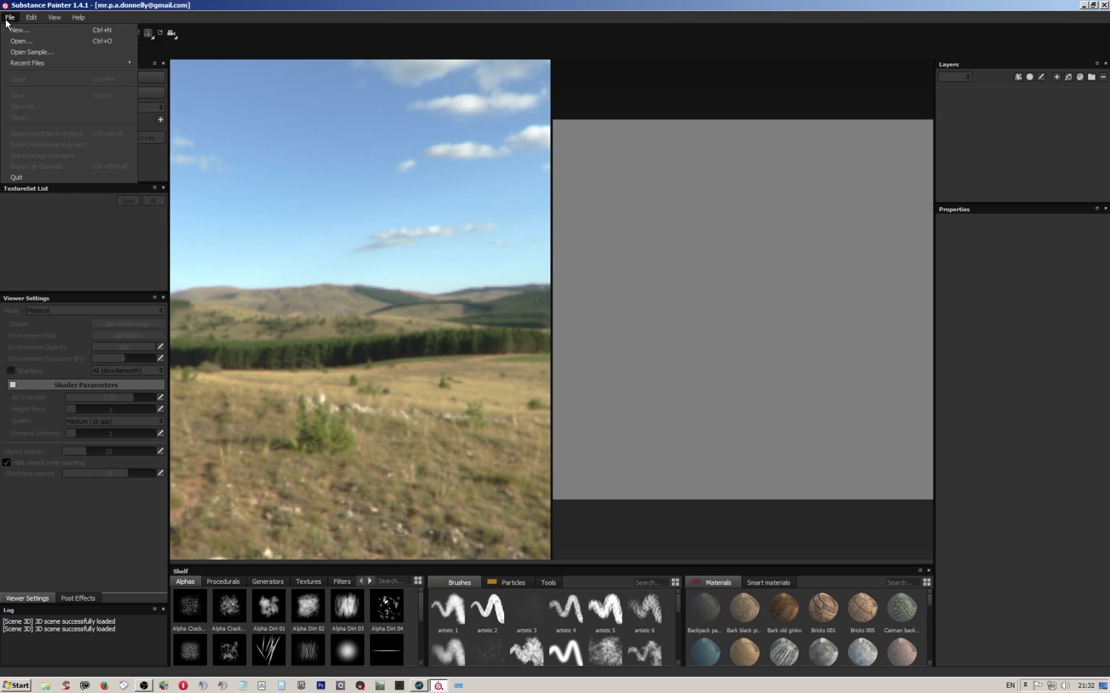
pyautogui.click(14, 36)
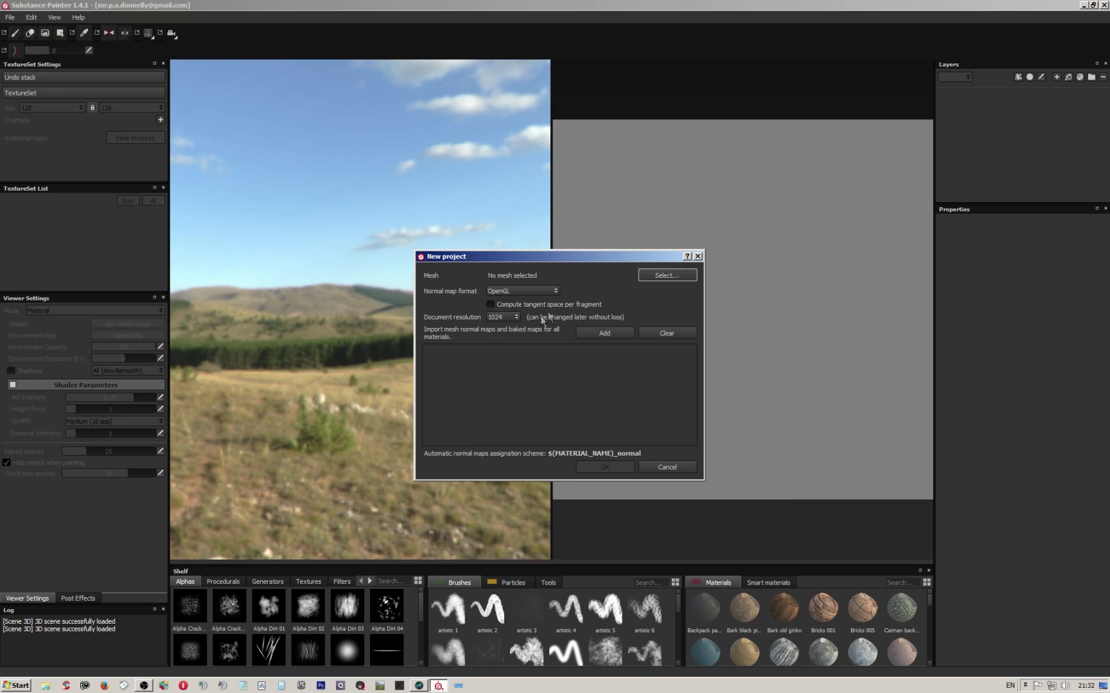
pyautogui.click(503, 317)
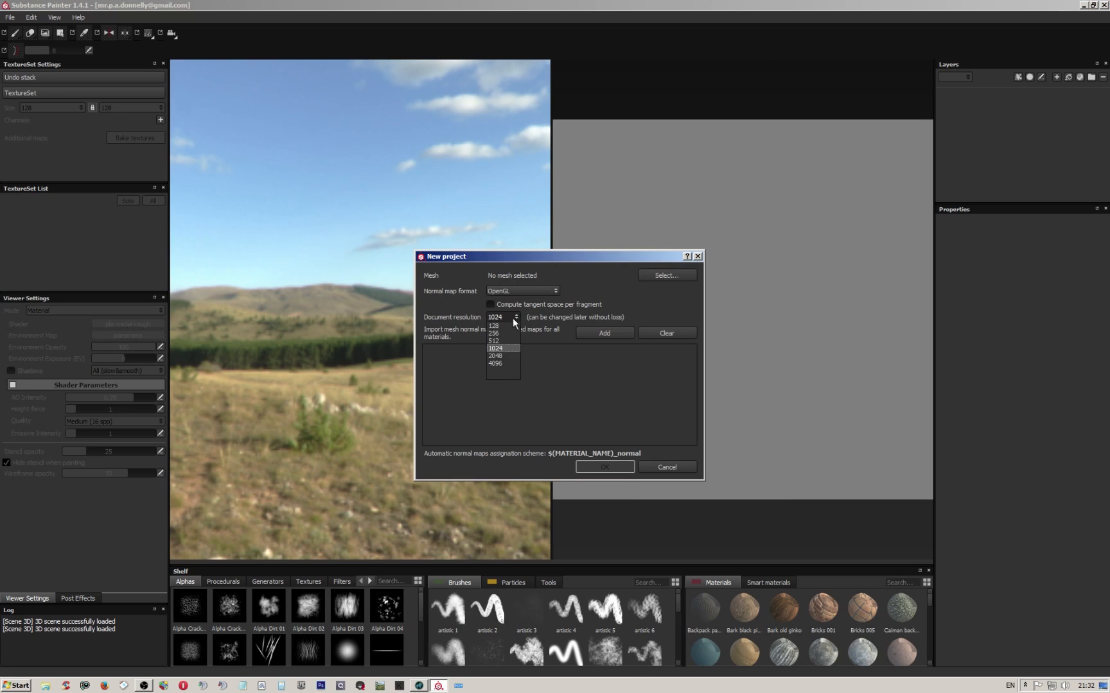
pyautogui.click(500, 357)
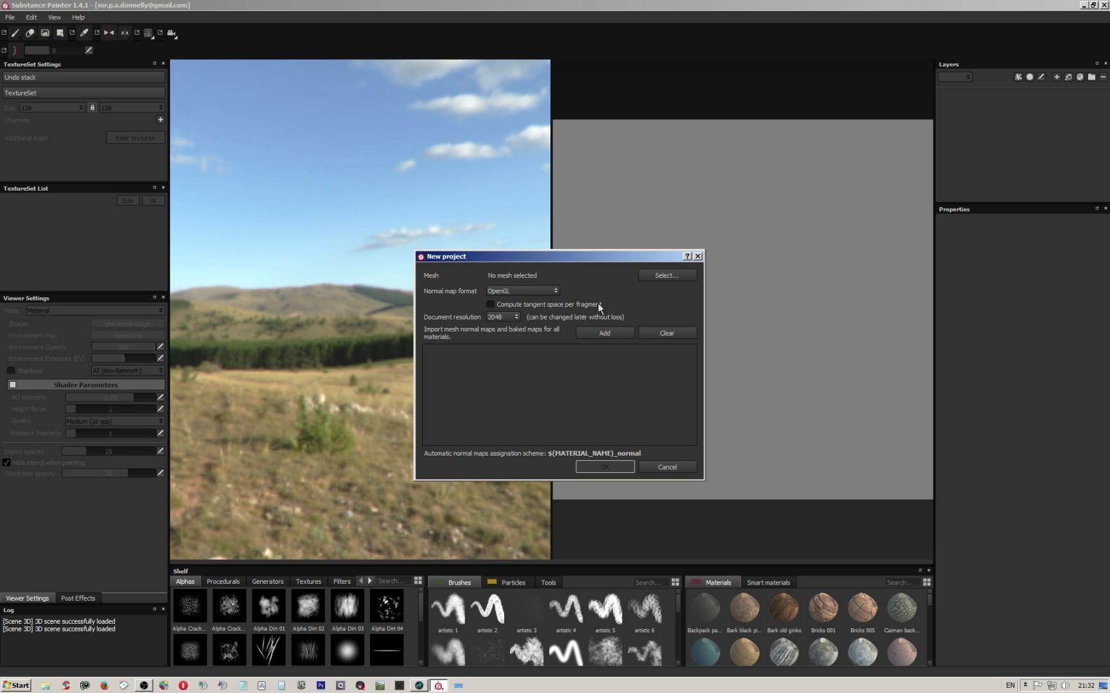
pyautogui.click(681, 275)
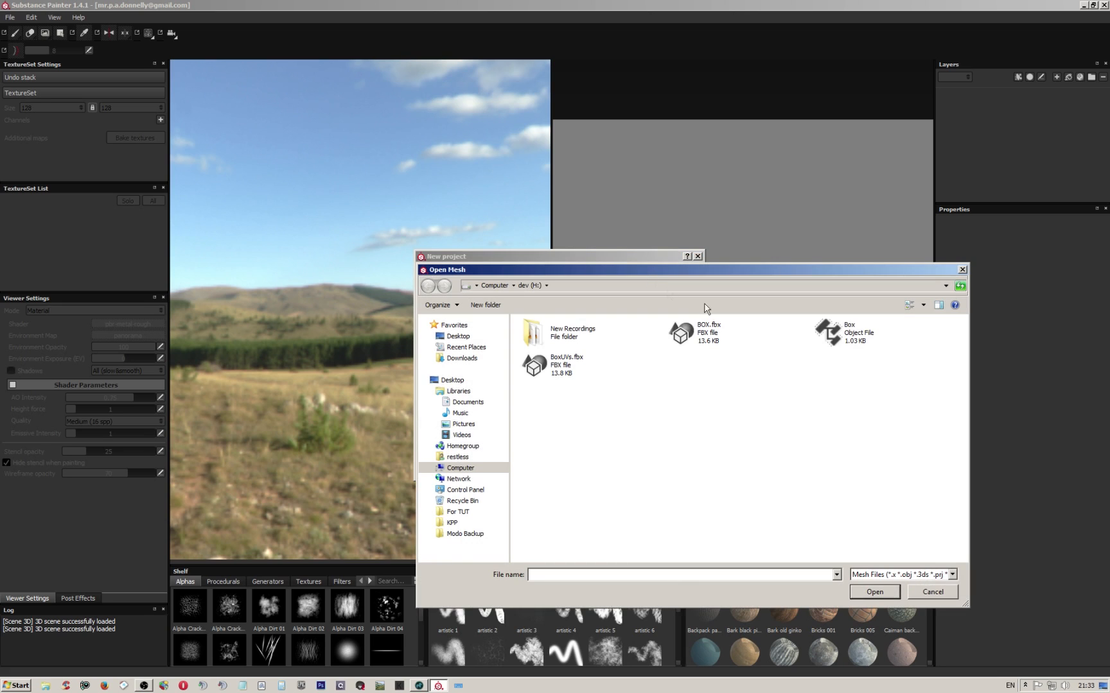
pyautogui.doubleClick(565, 375)
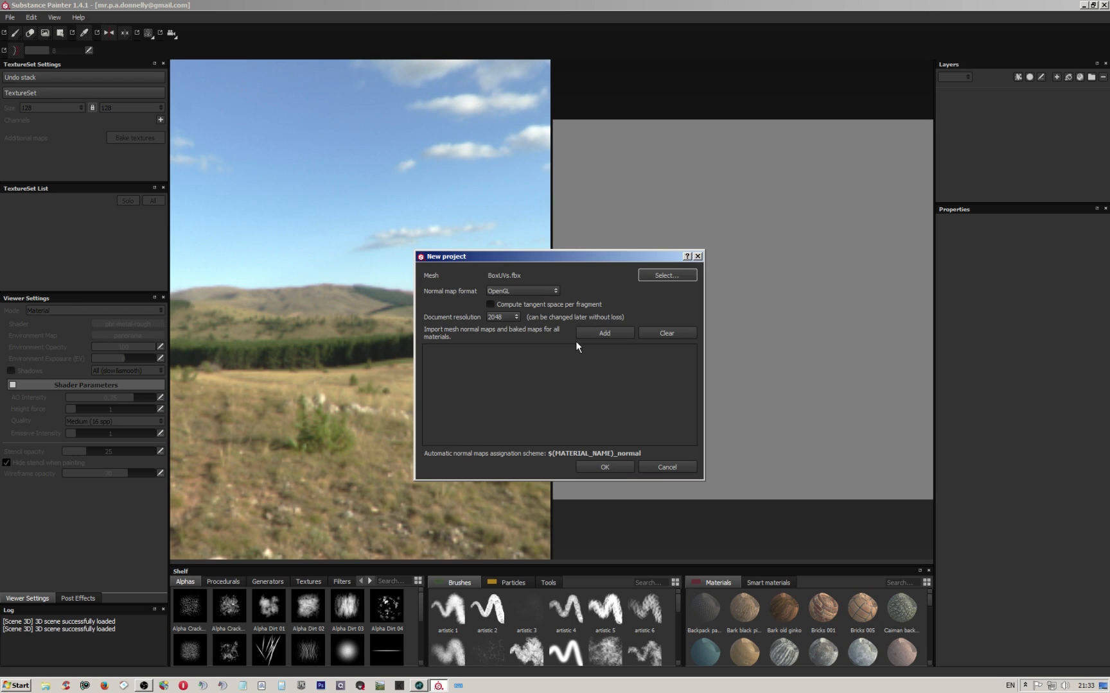
# Add the baked maps Alpha.tga, AO.tga, Curv.tga, NormalsUVnice.png and OSN.png to the new project.
pyautogui.click(608, 332)
pyautogui.click(682, 340)
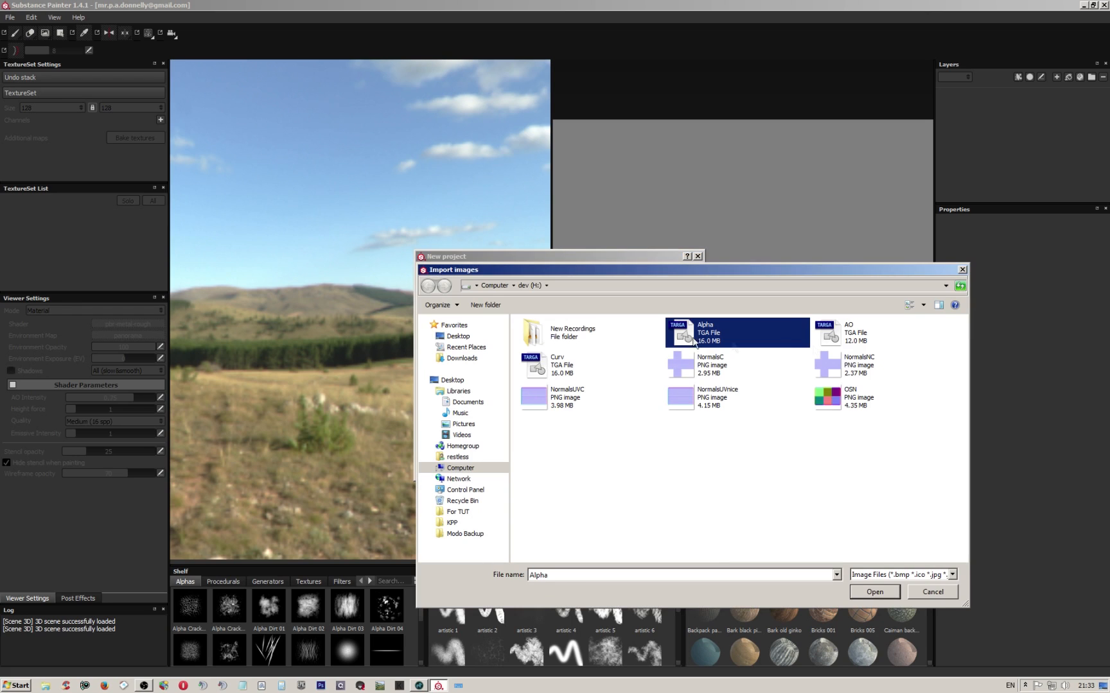
pyautogui.keyDown('ctrl'); pyautogui.click(826, 339); pyautogui.keyUp('ctrl')
pyautogui.keyDown('ctrl'); pyautogui.click(562, 369); pyautogui.keyUp('ctrl')
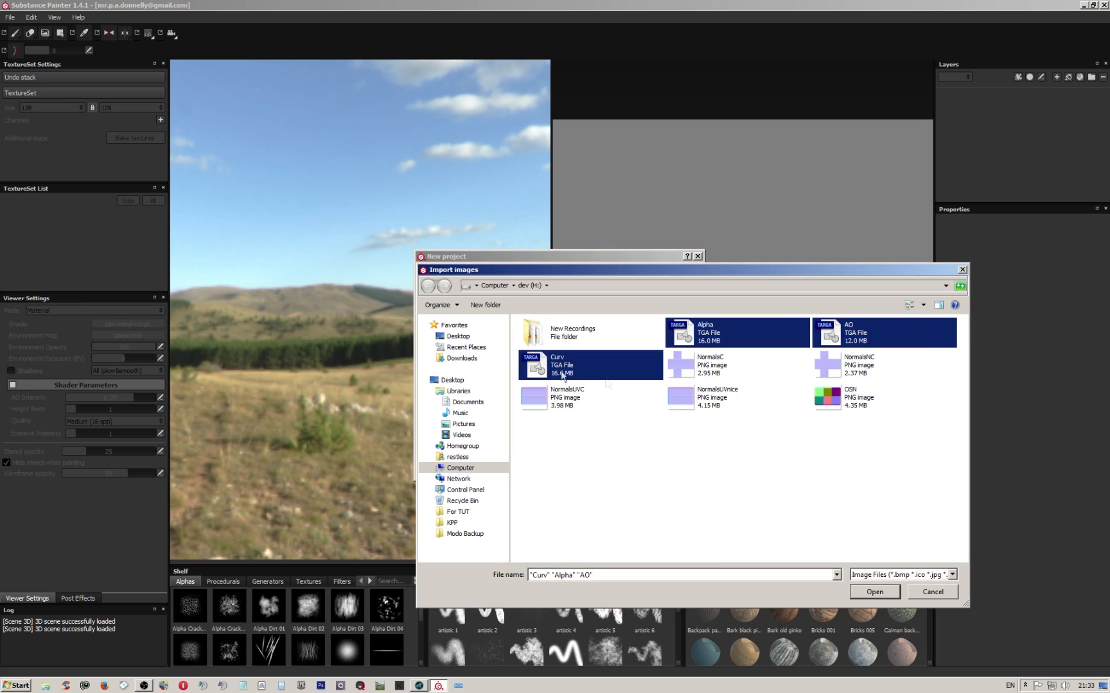
pyautogui.keyDown('ctrl'); pyautogui.click(678, 402); pyautogui.keyUp('ctrl')
pyautogui.keyDown('ctrl'); pyautogui.click(833, 402); pyautogui.keyUp('ctrl')
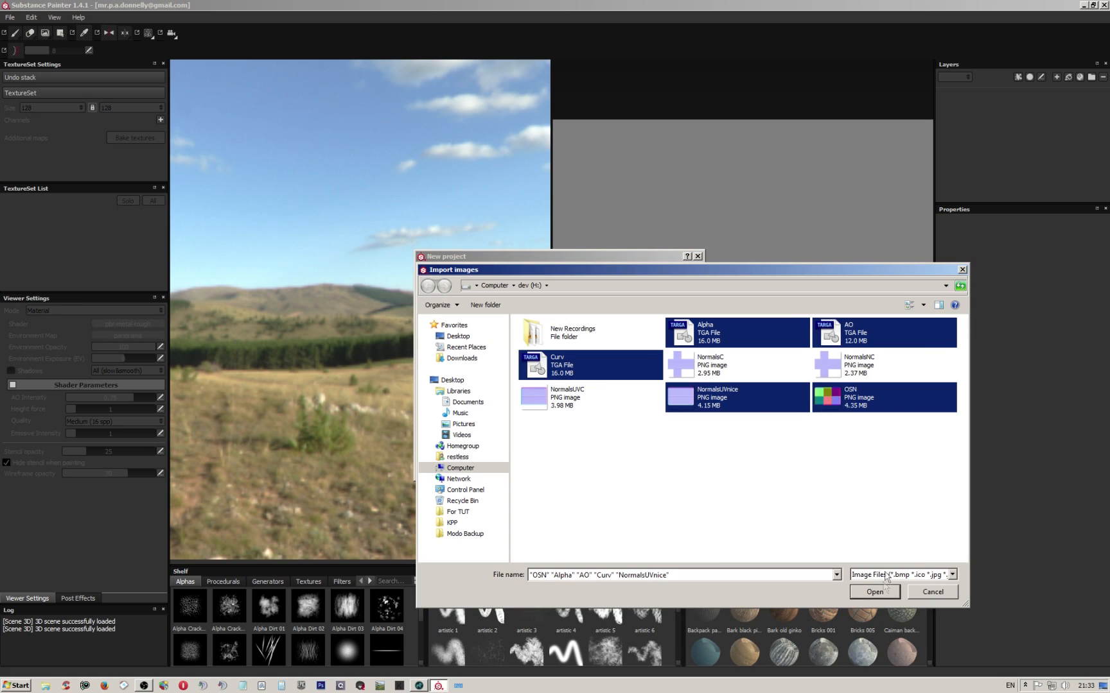
pyautogui.click(883, 595)
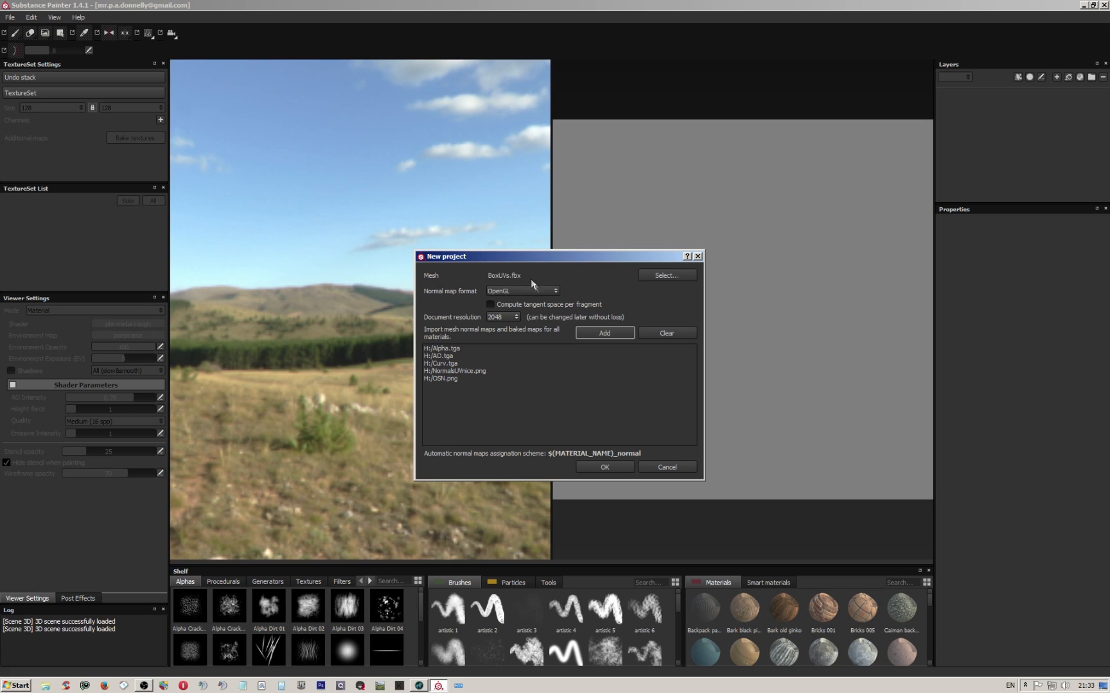
# Enable Compute tangent space per fragment, create the project, and bring the whole cube into view.
pyautogui.click(490, 304)
pyautogui.click(605, 467)
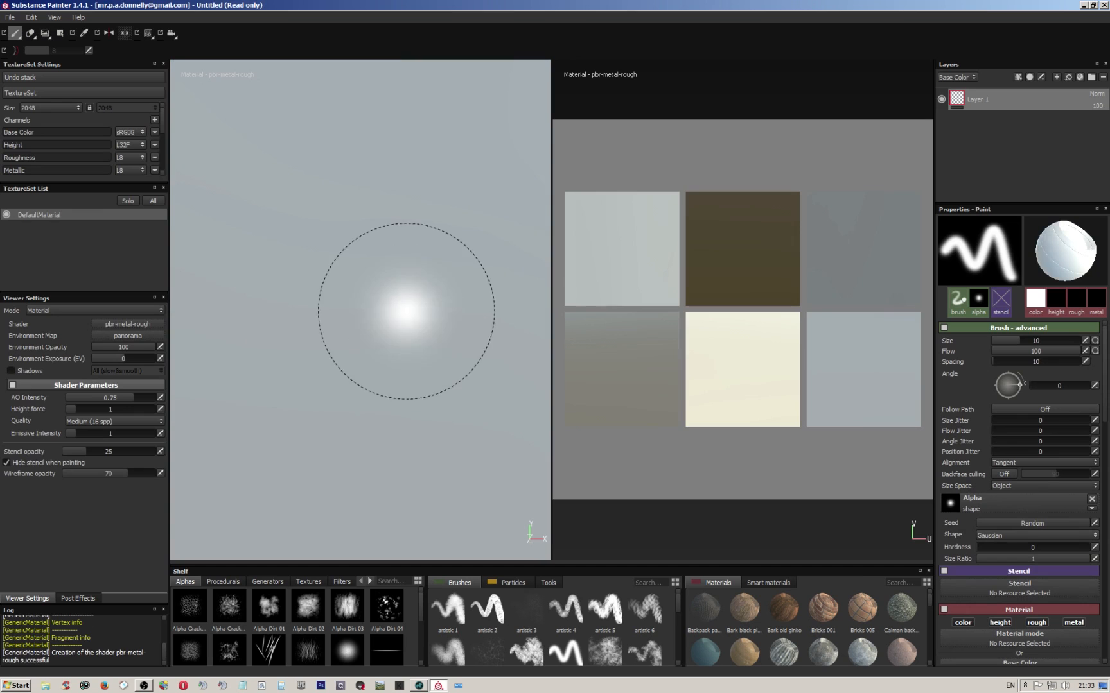
pyautogui.moveTo(407, 308)
pyautogui.keyDown('alt'); pyautogui.mouseDown()
pyautogui.moveTo(396, 349)
pyautogui.moveTo(429, 317)
pyautogui.moveTo(393, 384)
pyautogui.moveTo(404, 320)
pyautogui.moveTo(354, 312)
pyautogui.moveTo(398, 304)
pyautogui.mouseUp(); pyautogui.keyUp('alt')
pyautogui.scroll(-3, 385, 309)
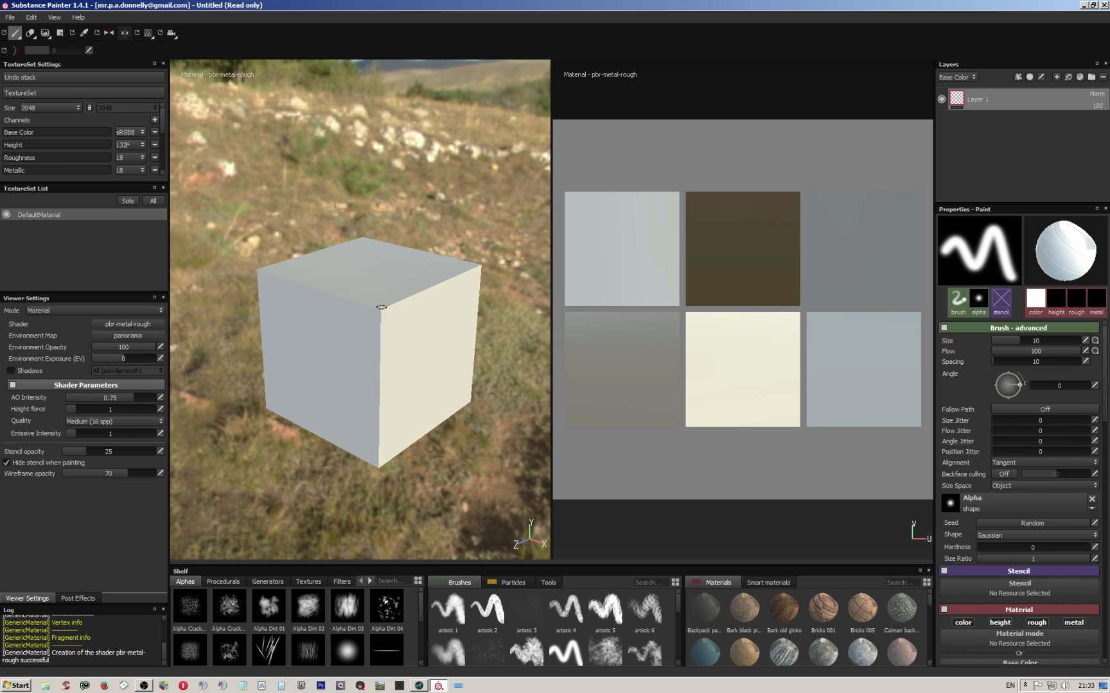
# Assign the NormalsUVnice texture as the texture set's normal map.
pyautogui.scroll(6, 381, 308)
pyautogui.moveTo(379, 298)
pyautogui.keyDown('alt'); pyautogui.mouseDown()
pyautogui.moveTo(389, 248)
pyautogui.moveTo(353, 298)
pyautogui.mouseUp(); pyautogui.keyUp('alt')
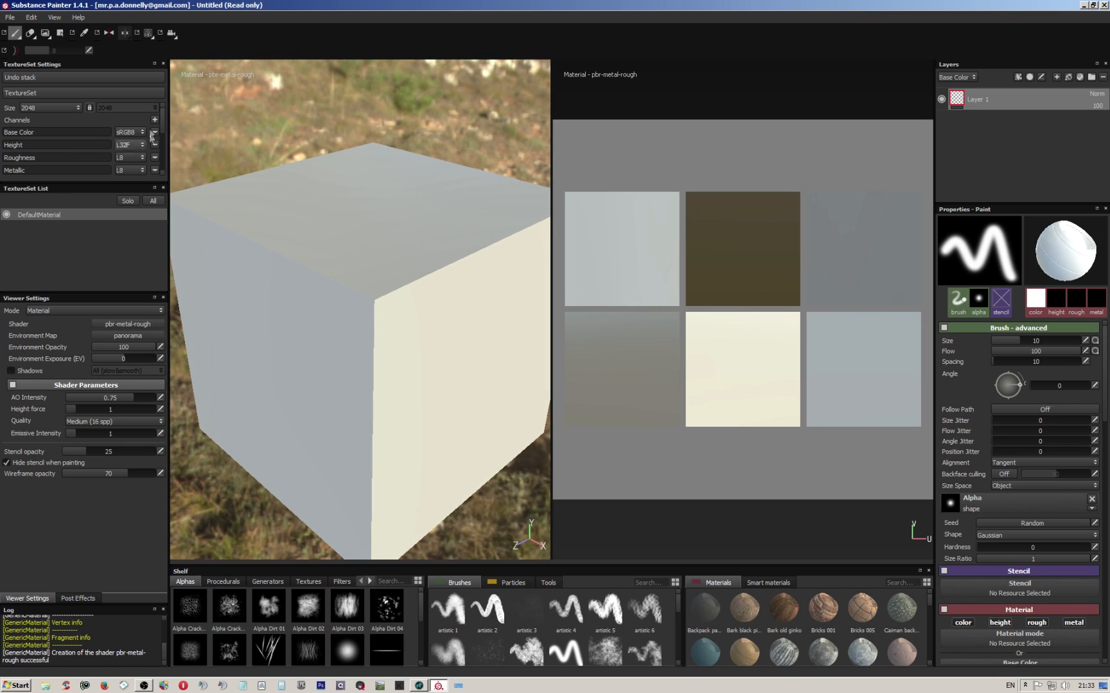
pyautogui.moveTo(163, 122); pyautogui.dragTo(163, 172)
pyautogui.scroll(2, 162, 158)
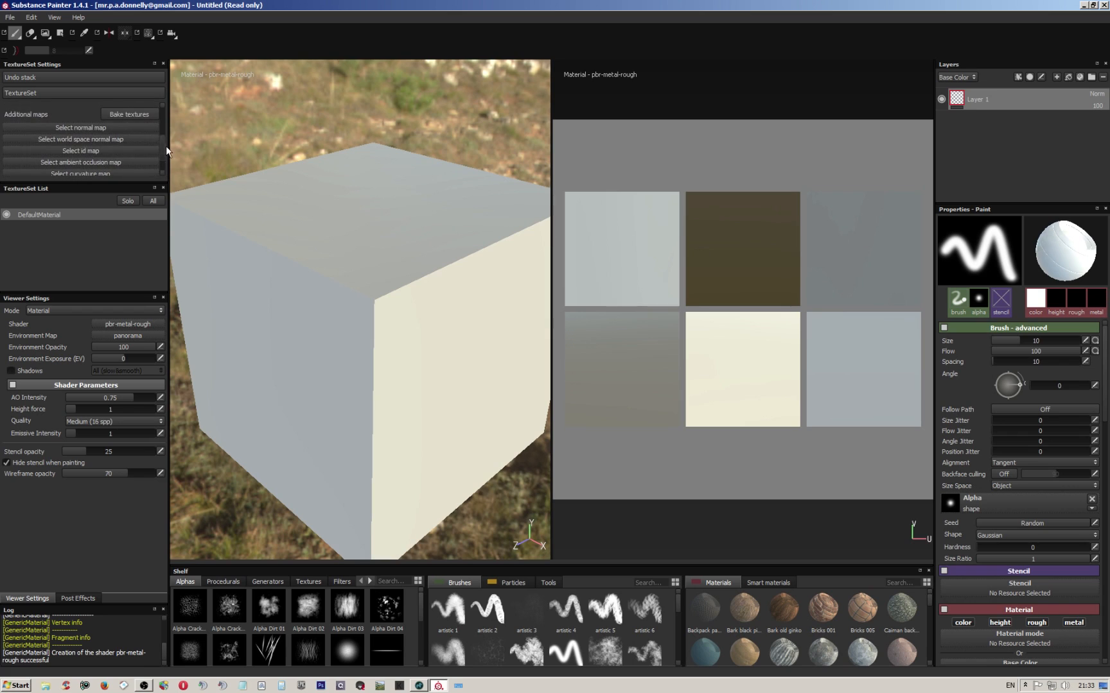
pyautogui.click(88, 129)
pyautogui.click(106, 172)
# Examine the normal-mapped circles and beveled edges of the cube from several angles, toggling viewport shadows on and off.
pyautogui.moveTo(387, 318)
pyautogui.keyDown('alt'); pyautogui.mouseDown()
pyautogui.moveTo(372, 317)
pyautogui.moveTo(373, 349)
pyautogui.moveTo(374, 215)
pyautogui.moveTo(372, 354)
pyautogui.moveTo(391, 257)
pyautogui.moveTo(335, 242)
pyautogui.moveTo(206, 325)
pyautogui.moveTo(344, 376)
pyautogui.moveTo(350, 320)
pyautogui.moveTo(567, 302)
pyautogui.moveTo(359, 310)
pyautogui.moveTo(372, 329)
pyautogui.moveTo(386, 304)
pyautogui.moveTo(426, 287)
pyautogui.moveTo(399, 243)
pyautogui.moveTo(409, 265)
pyautogui.mouseUp(); pyautogui.keyUp('alt')
pyautogui.scroll(-6, 397, 260)
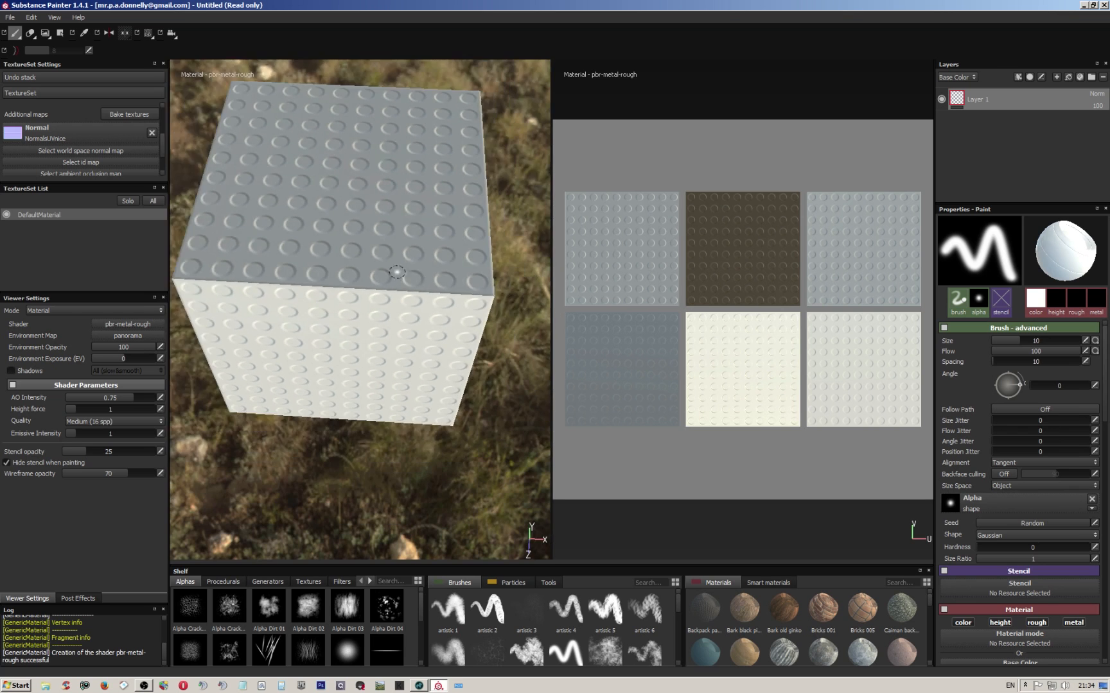
pyautogui.keyDown('alt'); pyautogui.moveTo(397, 273); pyautogui.dragTo(306, 221); pyautogui.keyUp('alt')
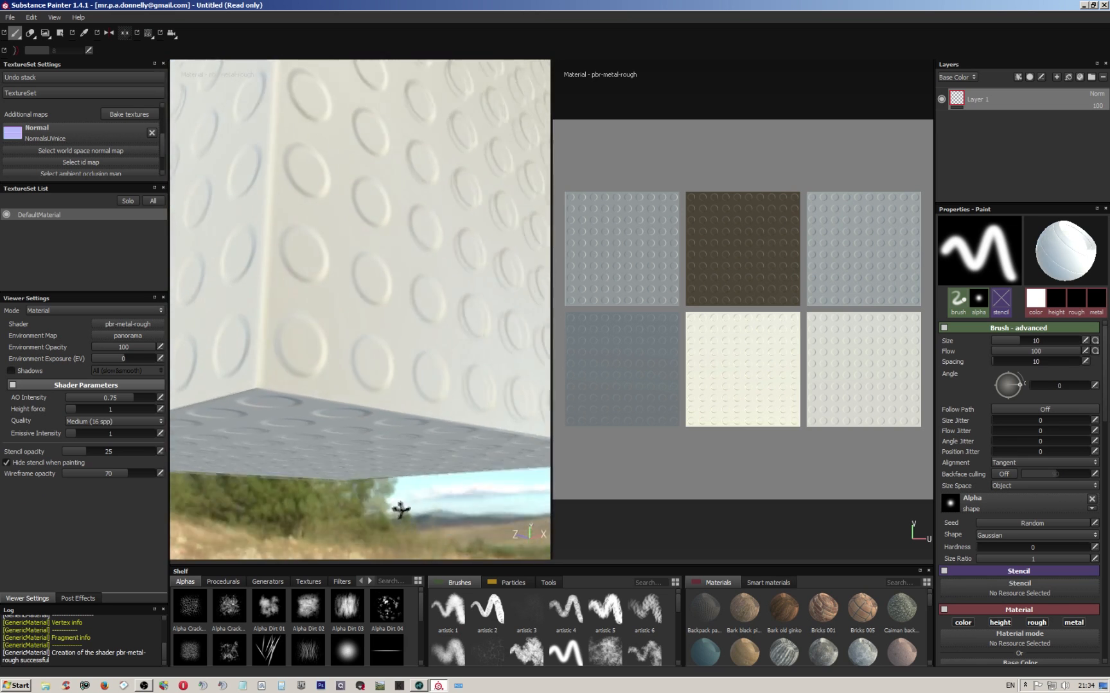
pyautogui.moveTo(392, 522)
pyautogui.keyDown('alt'); pyautogui.mouseDown()
pyautogui.moveTo(272, 515)
pyautogui.moveTo(230, 453)
pyautogui.moveTo(422, 554)
pyautogui.moveTo(379, 558)
pyautogui.mouseUp(); pyautogui.keyUp('alt')
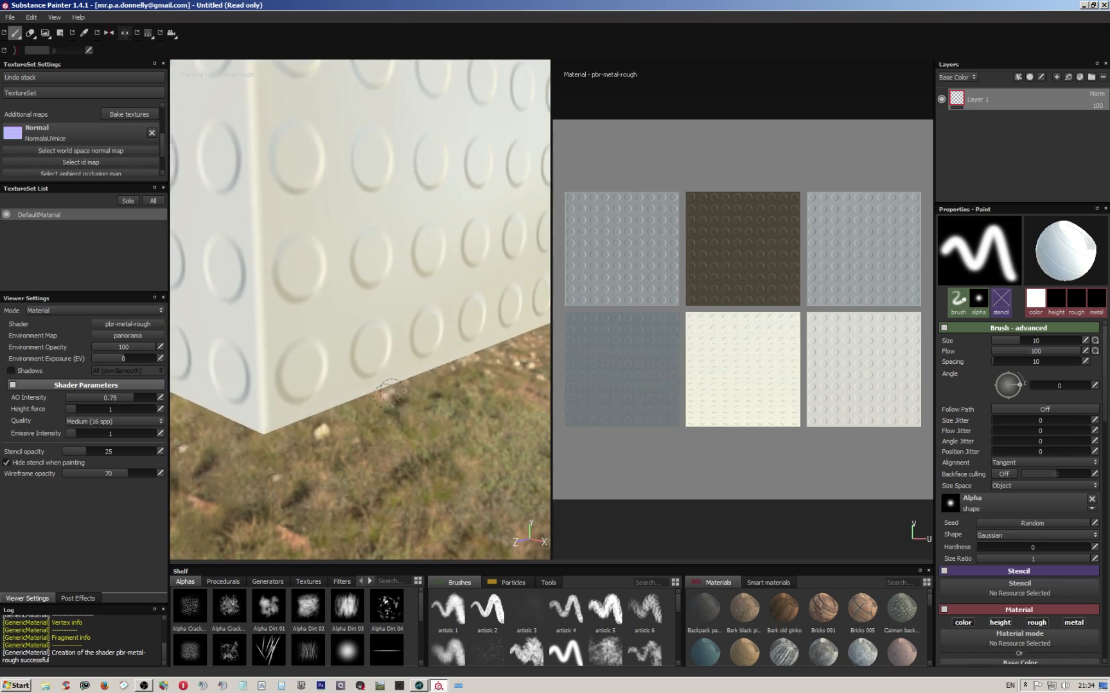
pyautogui.scroll(4, 377, 367)
pyautogui.scroll(-4, 384, 372)
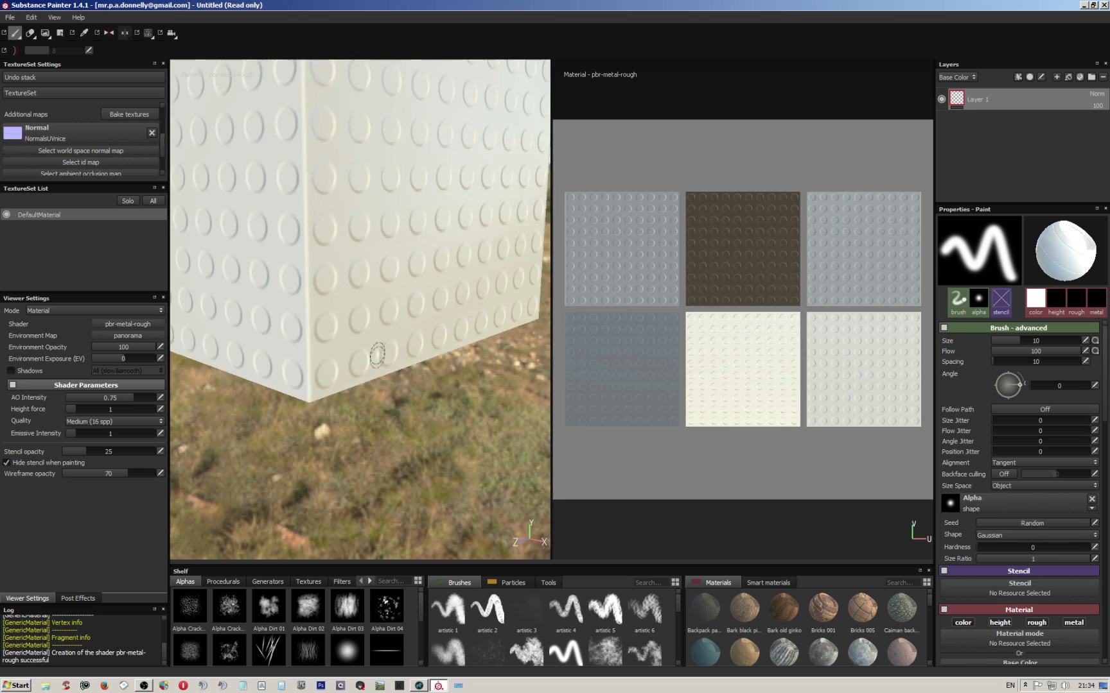
pyautogui.keyDown('alt'); pyautogui.moveTo(377, 304); pyautogui.dragTo(290, 329); pyautogui.keyUp('alt')
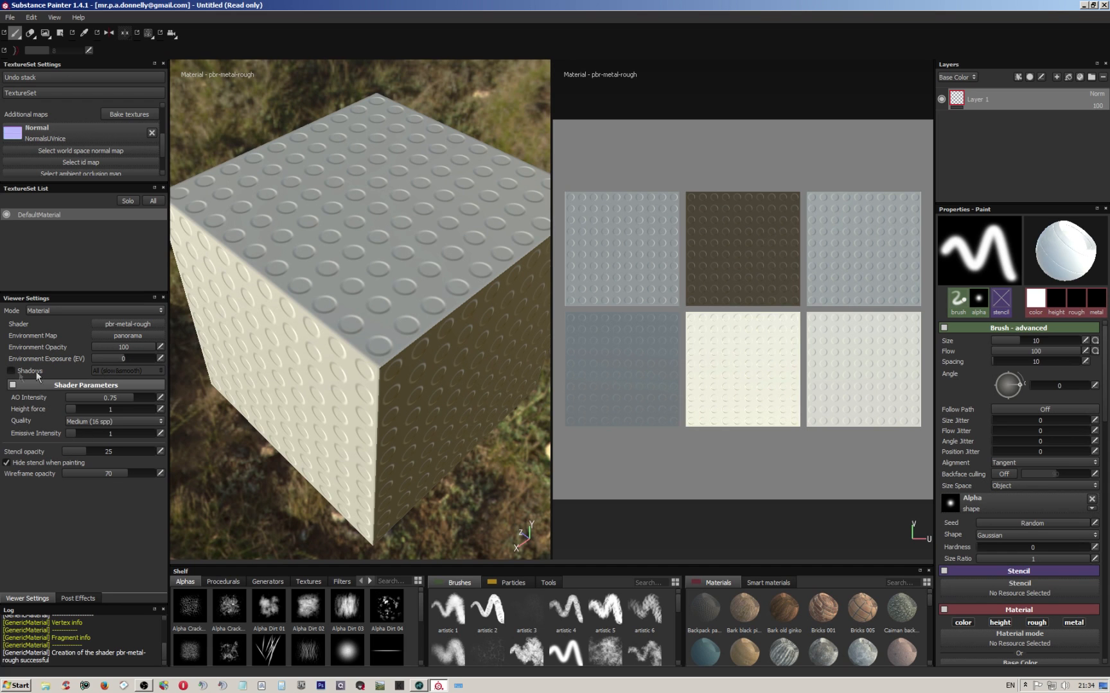
pyautogui.moveTo(394, 366)
pyautogui.keyDown('alt'); pyautogui.mouseDown()
pyautogui.moveTo(407, 309)
pyautogui.moveTo(285, 293)
pyautogui.moveTo(432, 334)
pyautogui.moveTo(370, 329)
pyautogui.mouseUp(); pyautogui.keyUp('alt')
pyautogui.click(11, 373)
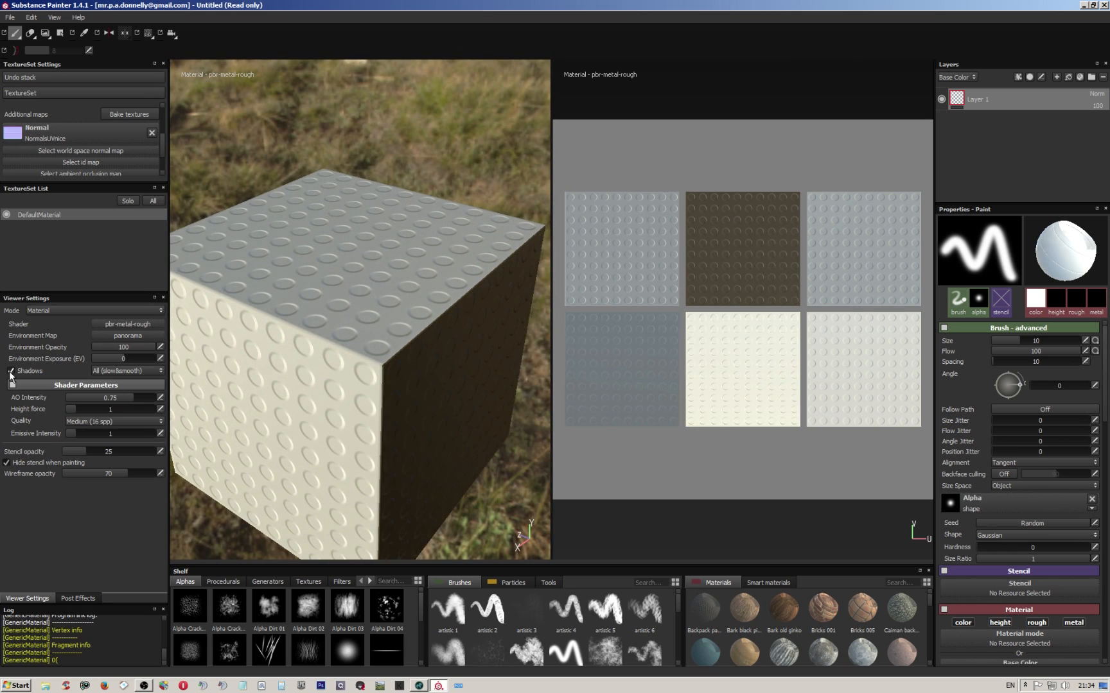
pyautogui.click(10, 373)
pyautogui.moveTo(321, 344)
pyautogui.keyDown('alt'); pyautogui.mouseDown()
pyautogui.moveTo(416, 324)
pyautogui.moveTo(453, 347)
pyautogui.moveTo(364, 323)
pyautogui.moveTo(367, 288)
pyautogui.mouseUp(); pyautogui.keyUp('alt')
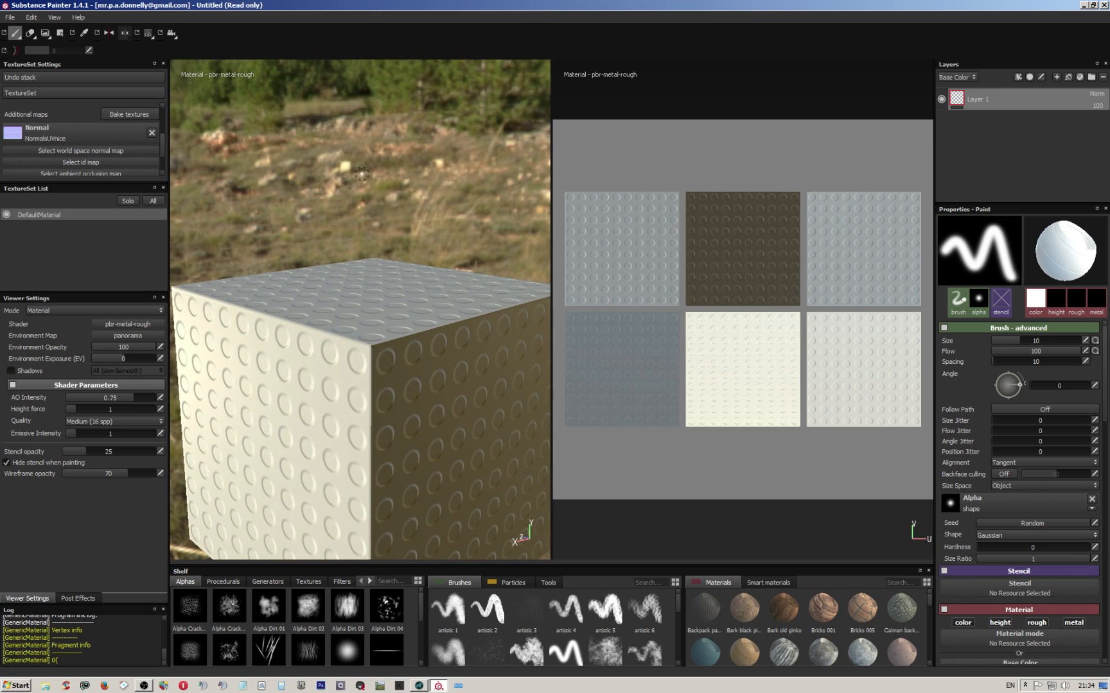
pyautogui.moveTo(375, 267)
pyautogui.keyDown('alt'); pyautogui.mouseDown()
pyautogui.moveTo(391, 294)
pyautogui.moveTo(518, 312)
pyautogui.moveTo(366, 327)
pyautogui.moveTo(397, 304)
pyautogui.mouseUp(); pyautogui.keyUp('alt')
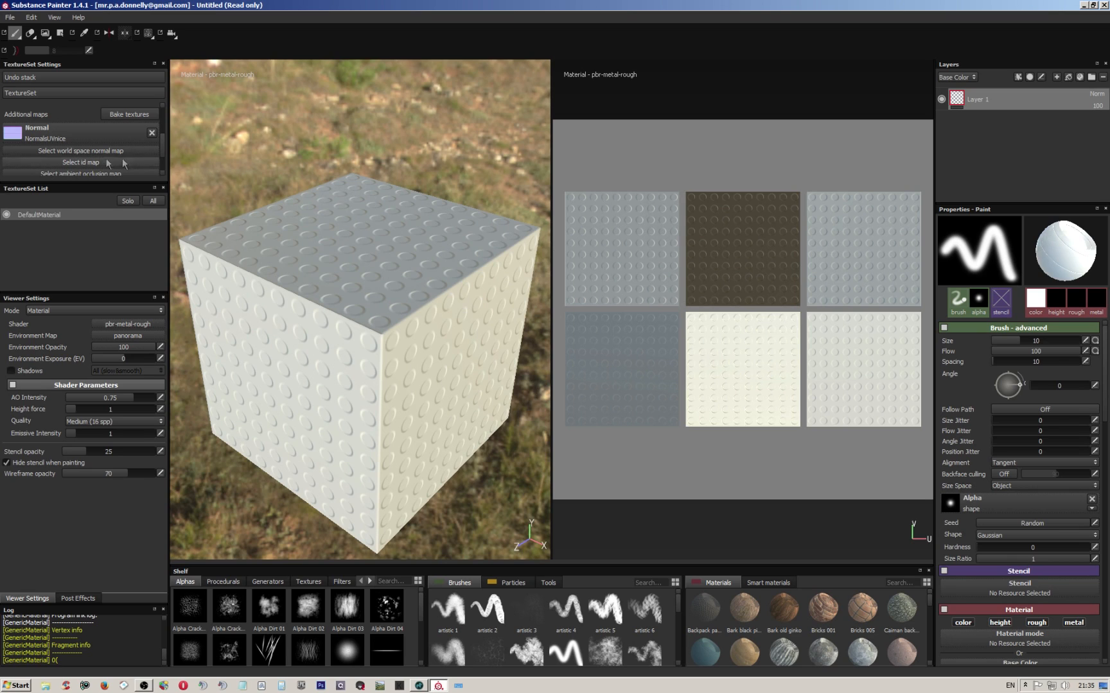
# Assign OSN as the world space normal map, AO as the ambient occlusion map and Curv as the curvature map.
pyautogui.click(85, 153)
pyautogui.click(129, 196)
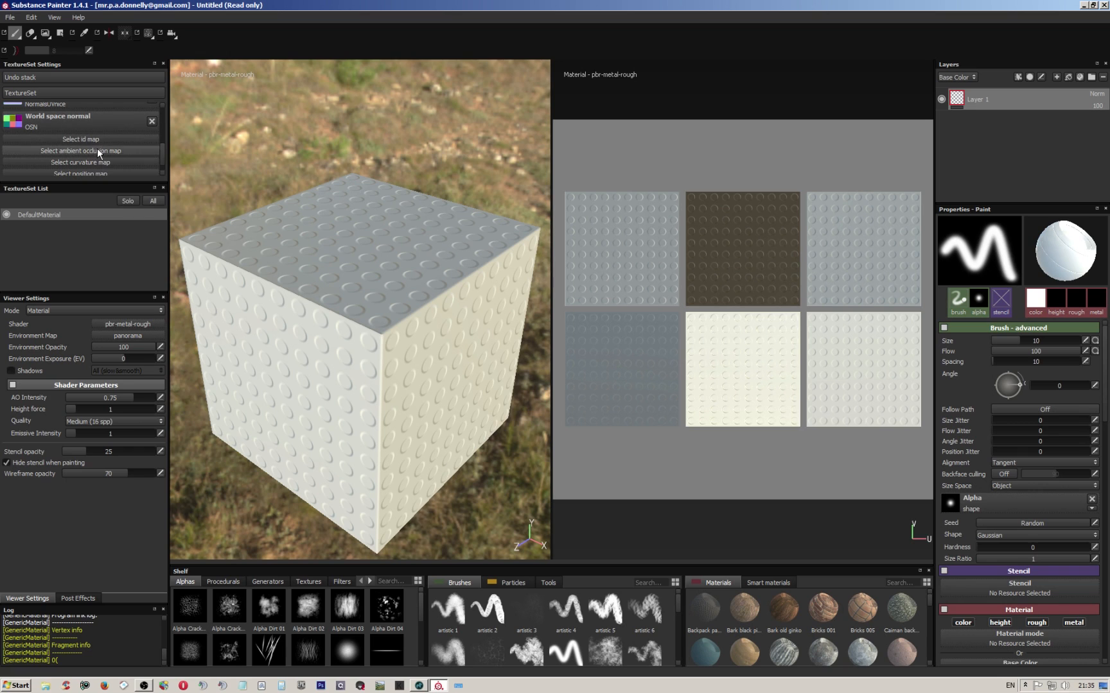
pyautogui.click(97, 149)
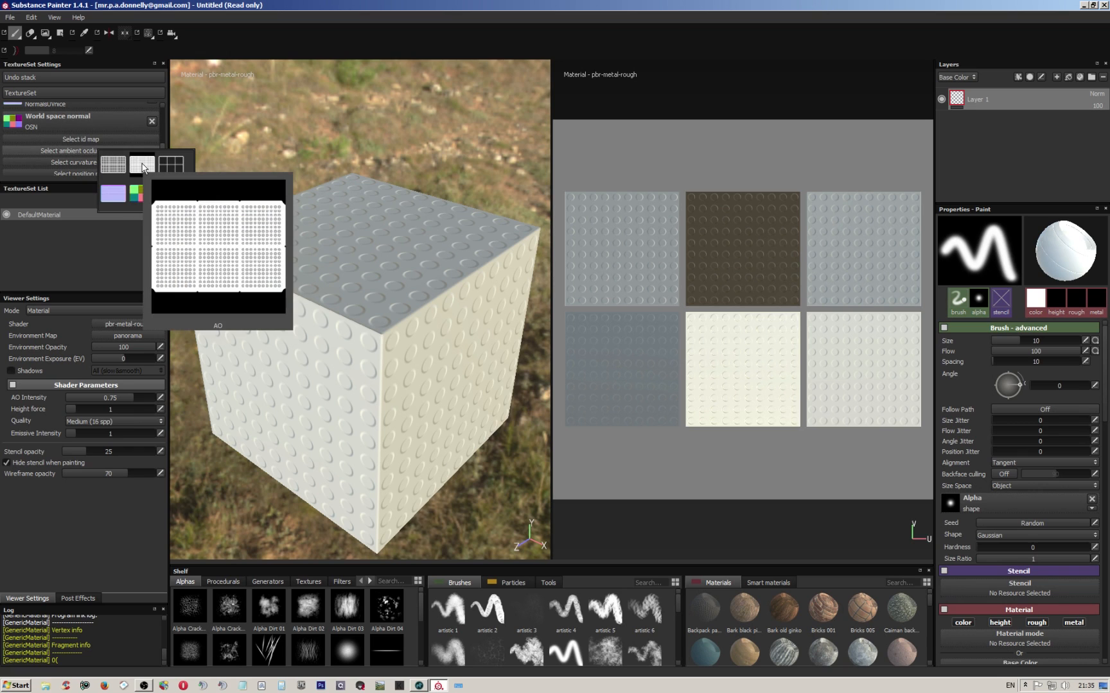
pyautogui.click(143, 166)
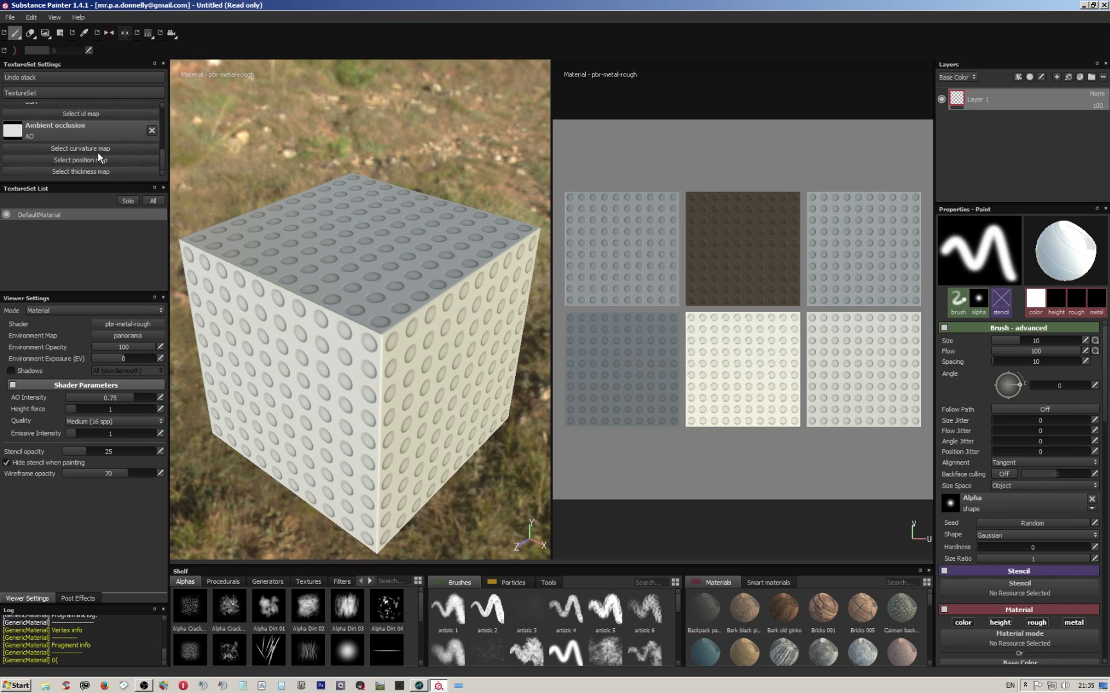
pyautogui.click(94, 151)
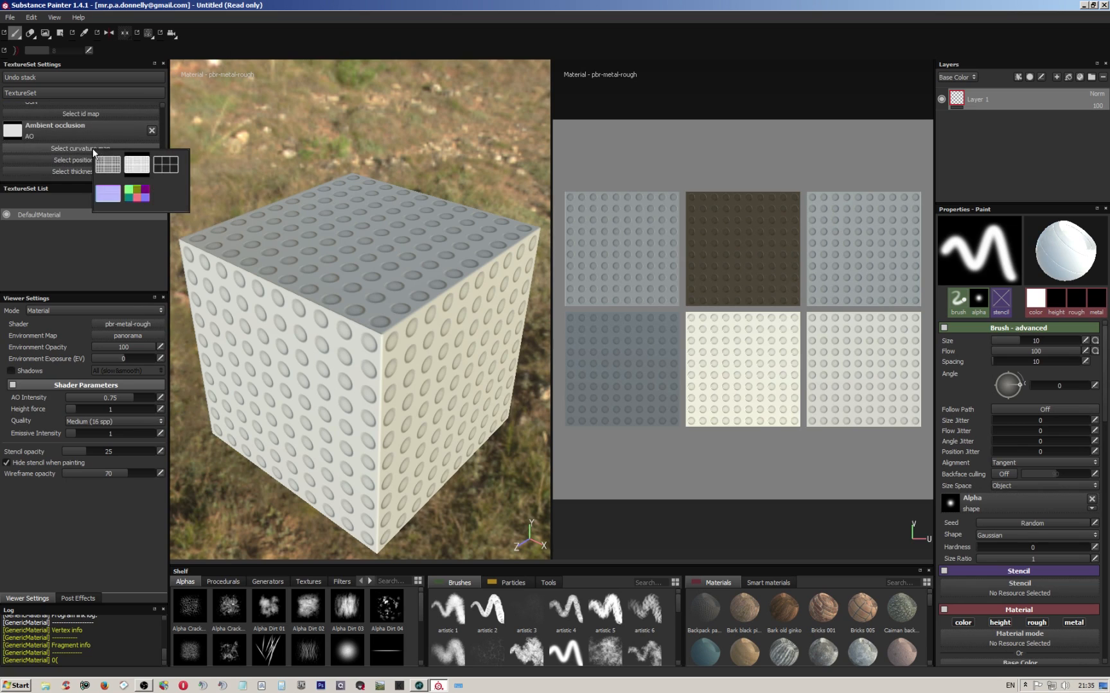
pyautogui.click(171, 168)
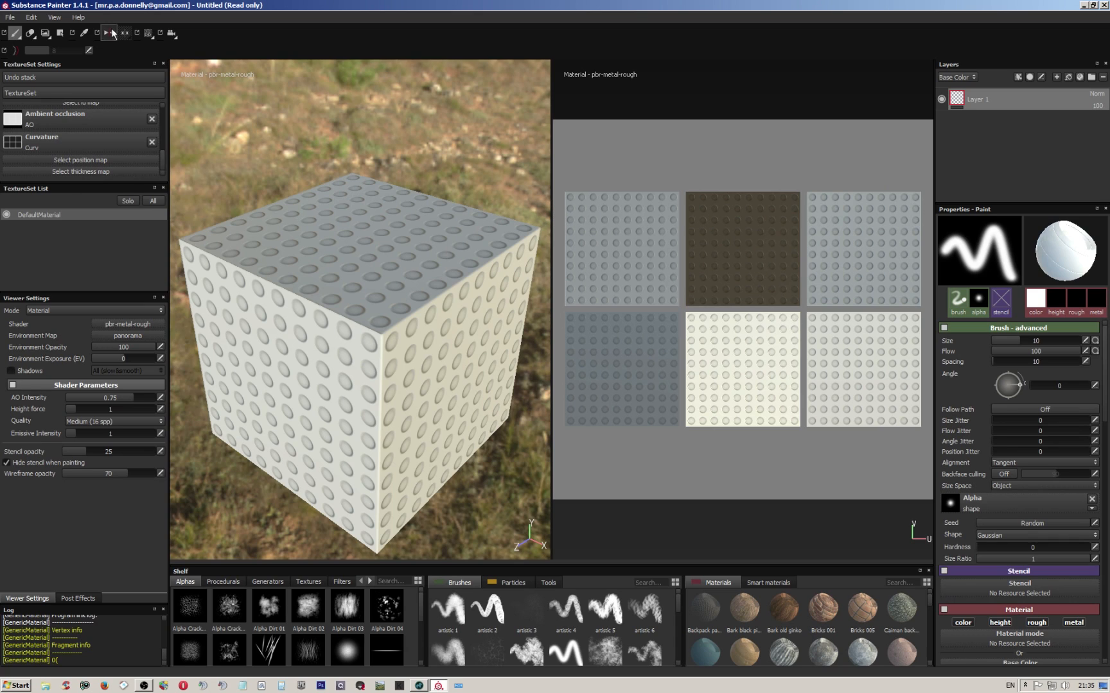
# Switch the viewport layout to 3D only and frame the cube closely from above its front corner.
pyautogui.click(147, 36)
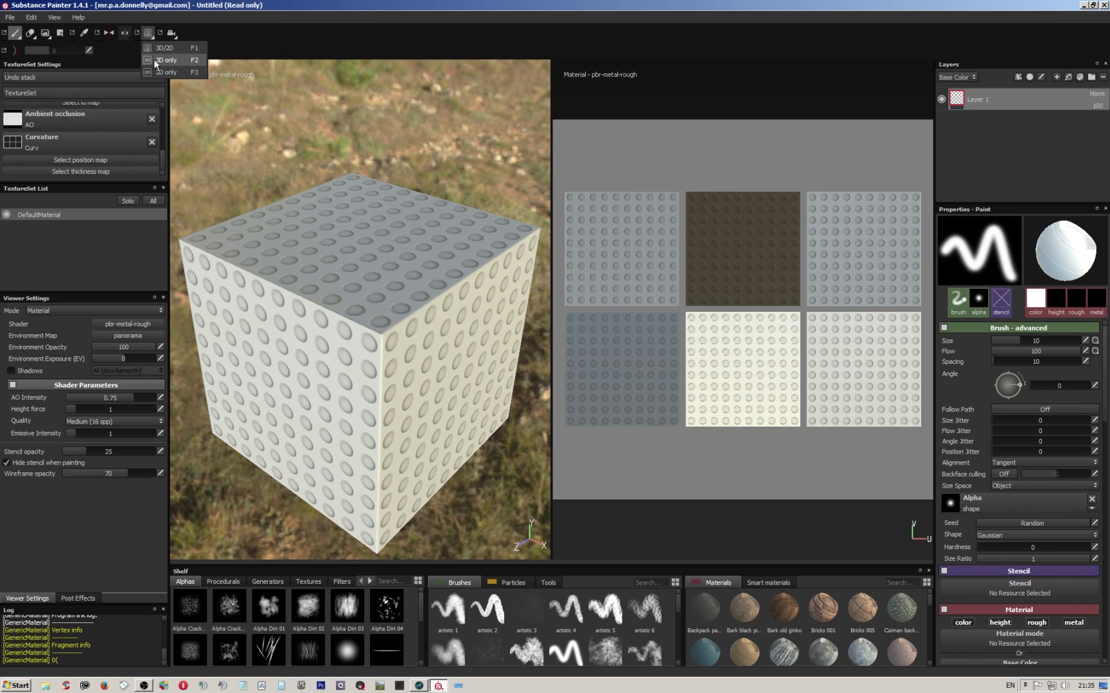
pyautogui.click(155, 50)
pyautogui.click(148, 36)
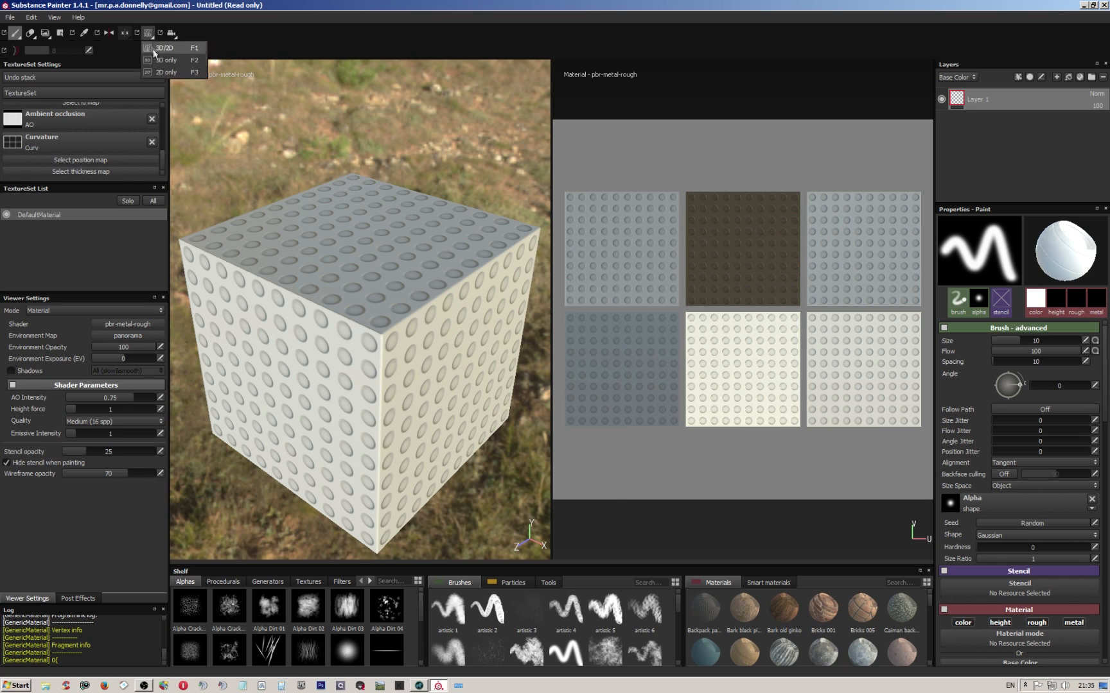
pyautogui.click(156, 60)
pyautogui.scroll(-2, 614, 374)
pyautogui.scroll(5, 600, 373)
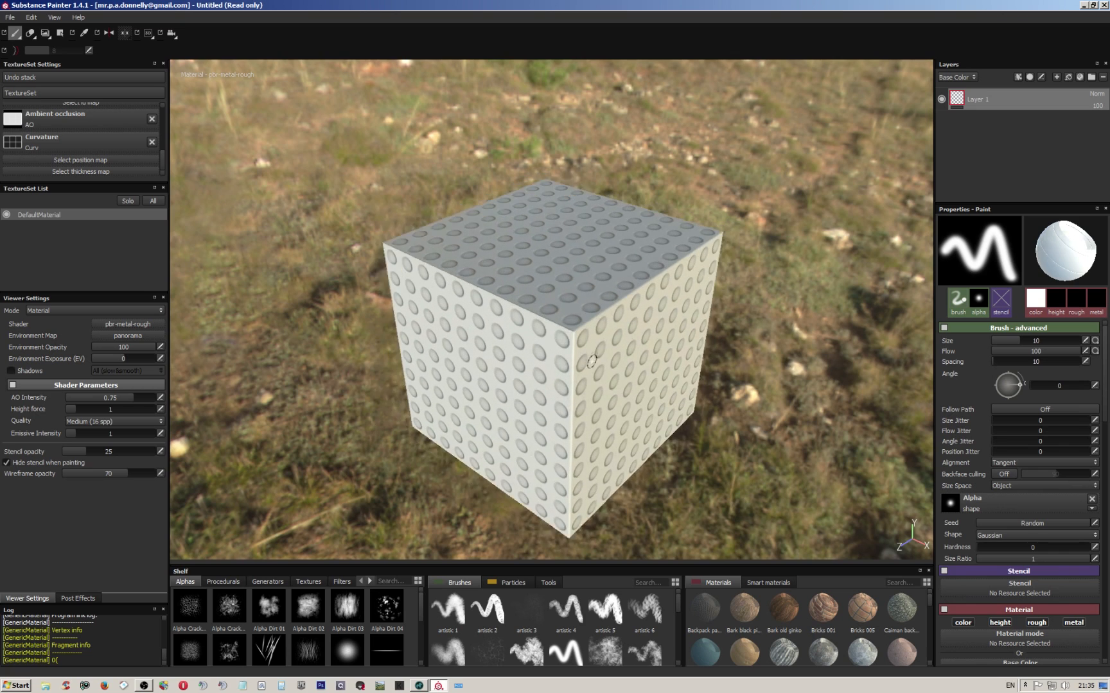
pyautogui.keyDown('alt'); pyautogui.moveTo(589, 375); pyautogui.dragTo(527, 290); pyautogui.keyUp('alt')
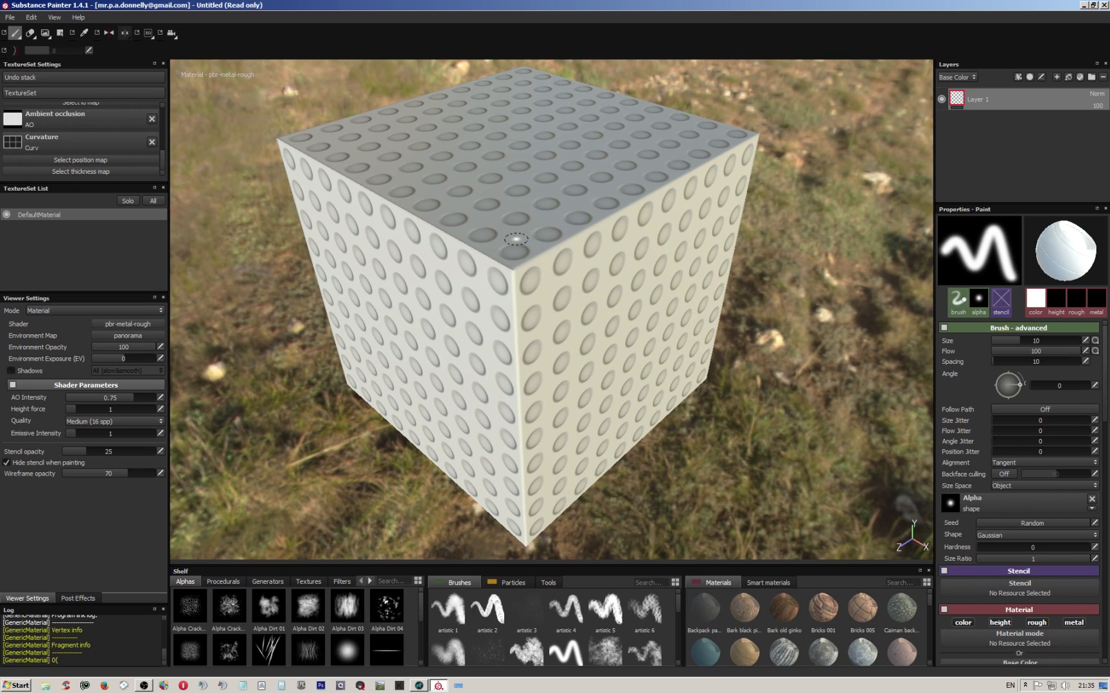
# Add a fill layer above Layer 1 and disable its color, height, roughness and metallic channels.
pyautogui.click(1069, 75)
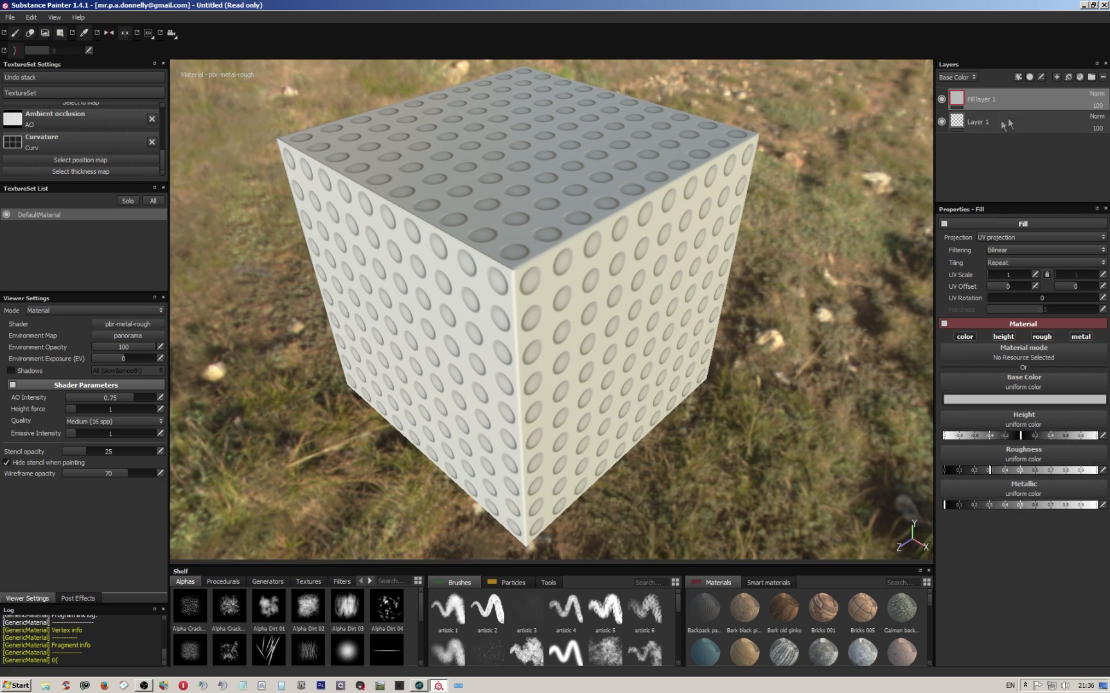
pyautogui.click(967, 337)
pyautogui.click(1003, 337)
pyautogui.click(1041, 337)
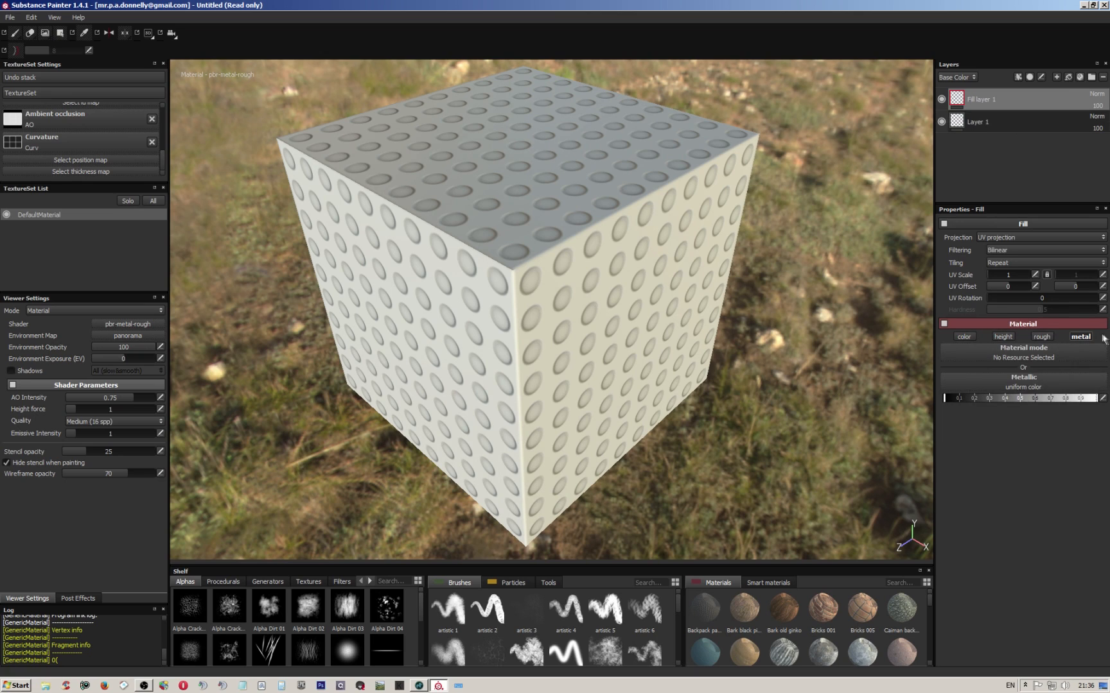
pyautogui.click(1085, 337)
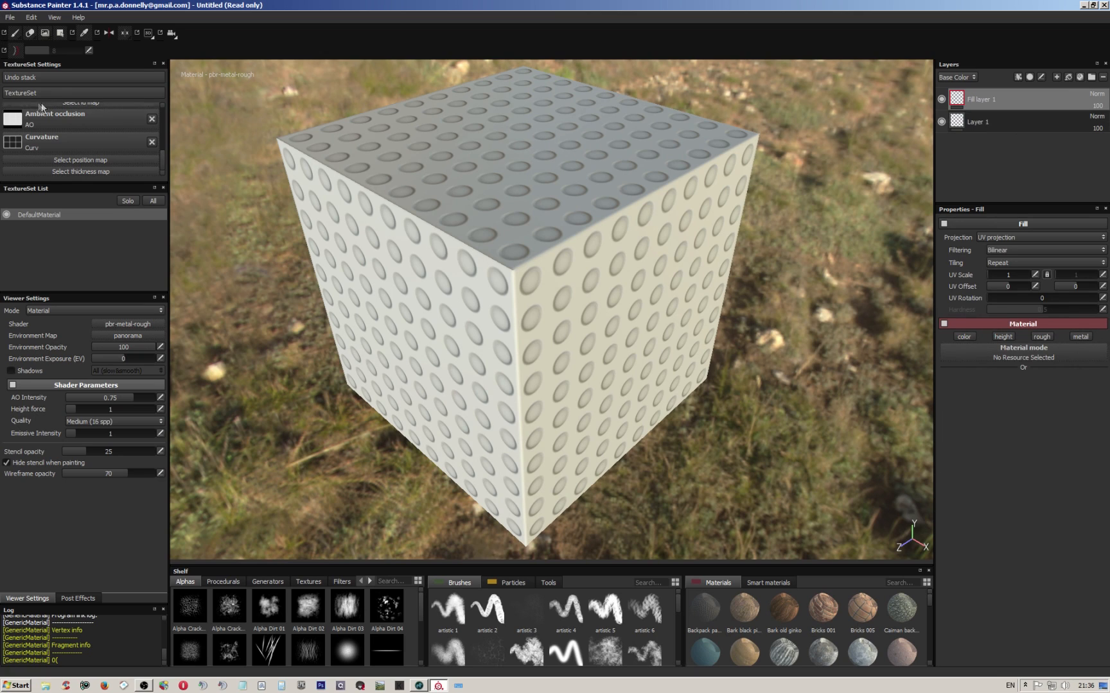
# Add an Opacity channel to the texture set and use the Alpha texture for the fill layer's opacity.
pyautogui.scroll(5, 128, 128)
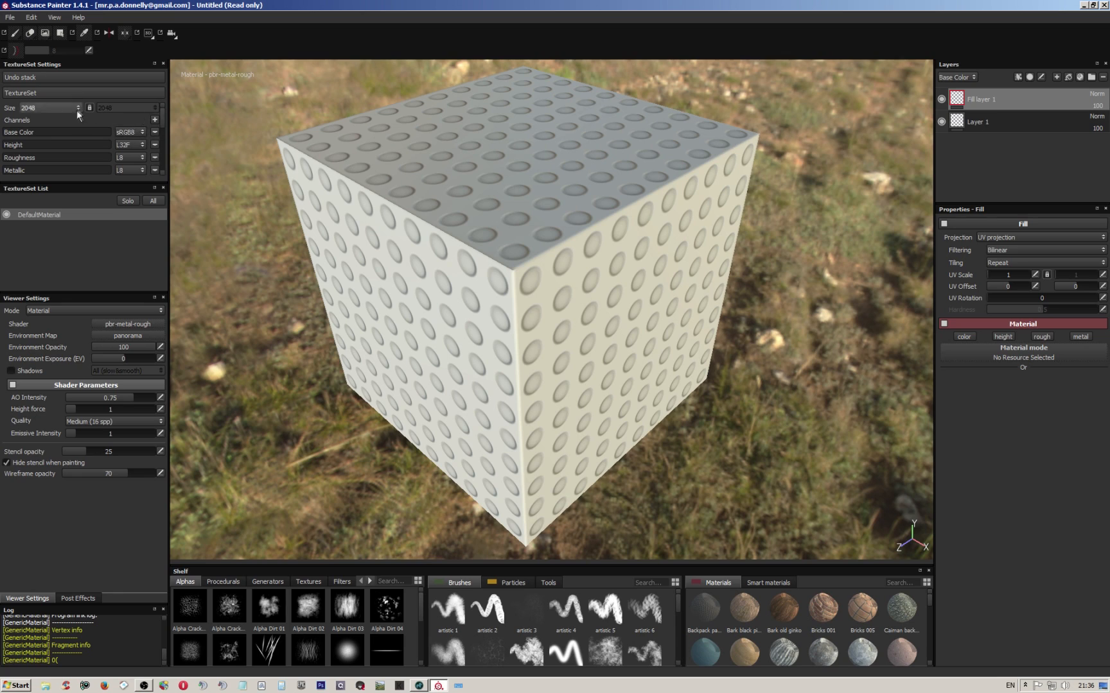
pyautogui.click(155, 120)
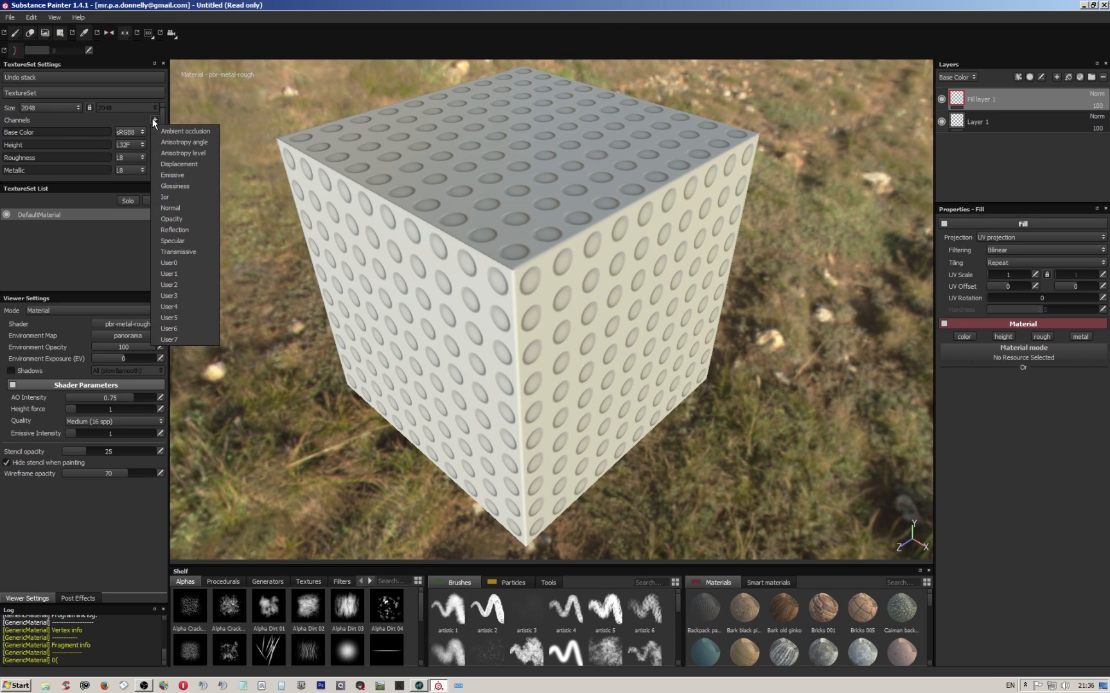
pyautogui.click(168, 220)
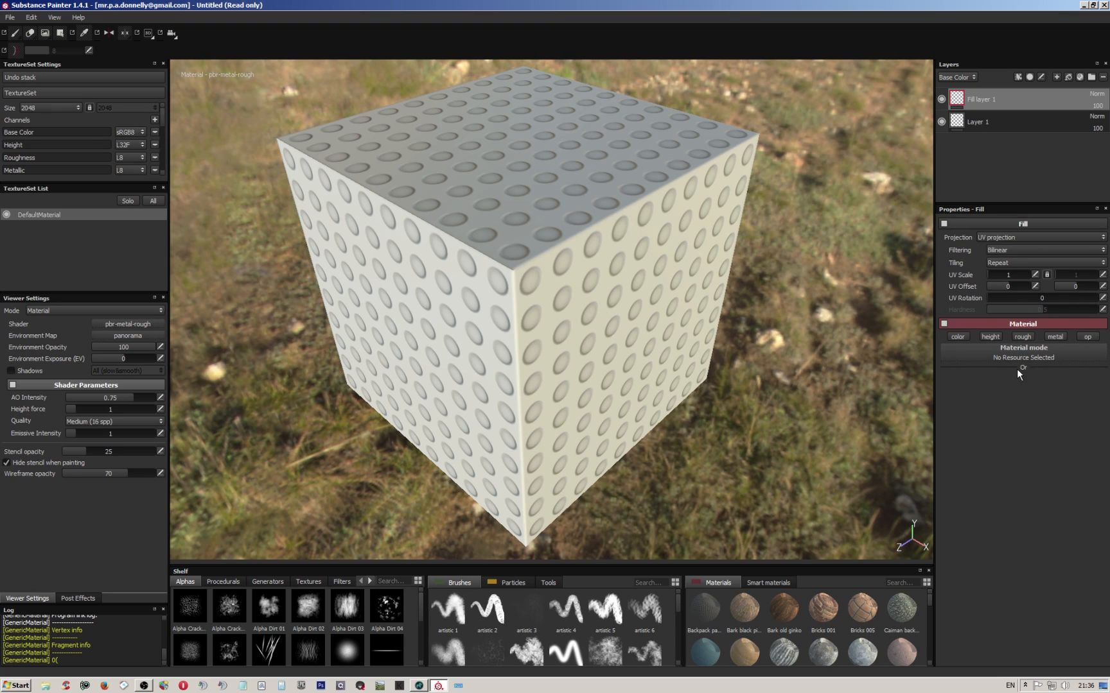
pyautogui.click(1090, 337)
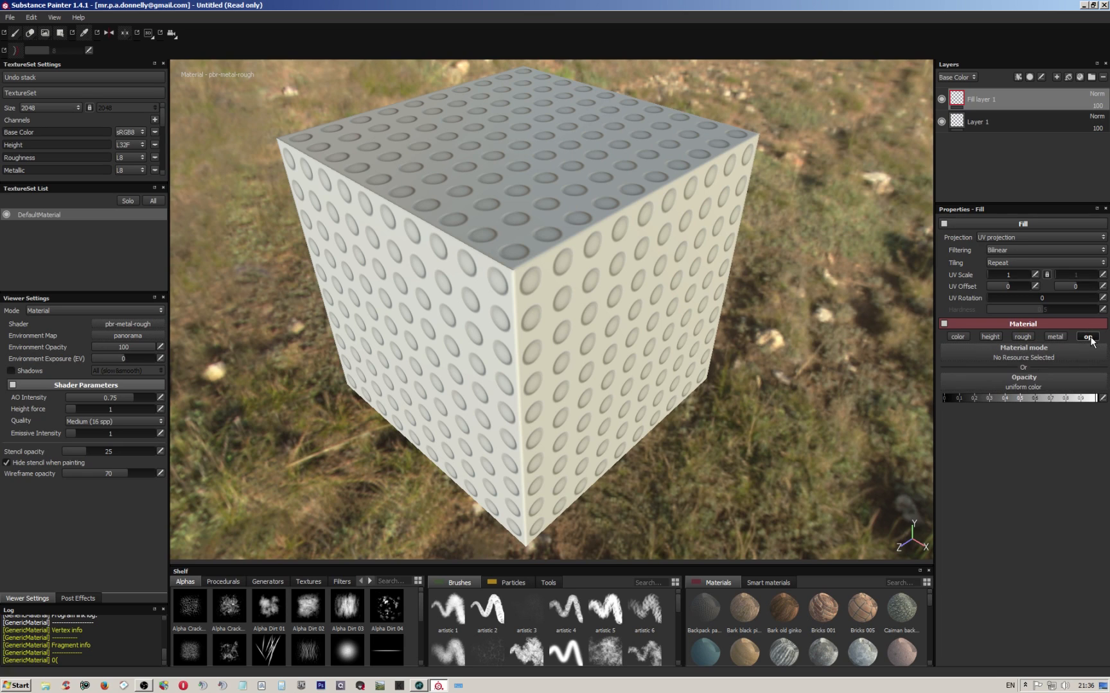
pyautogui.click(1023, 387)
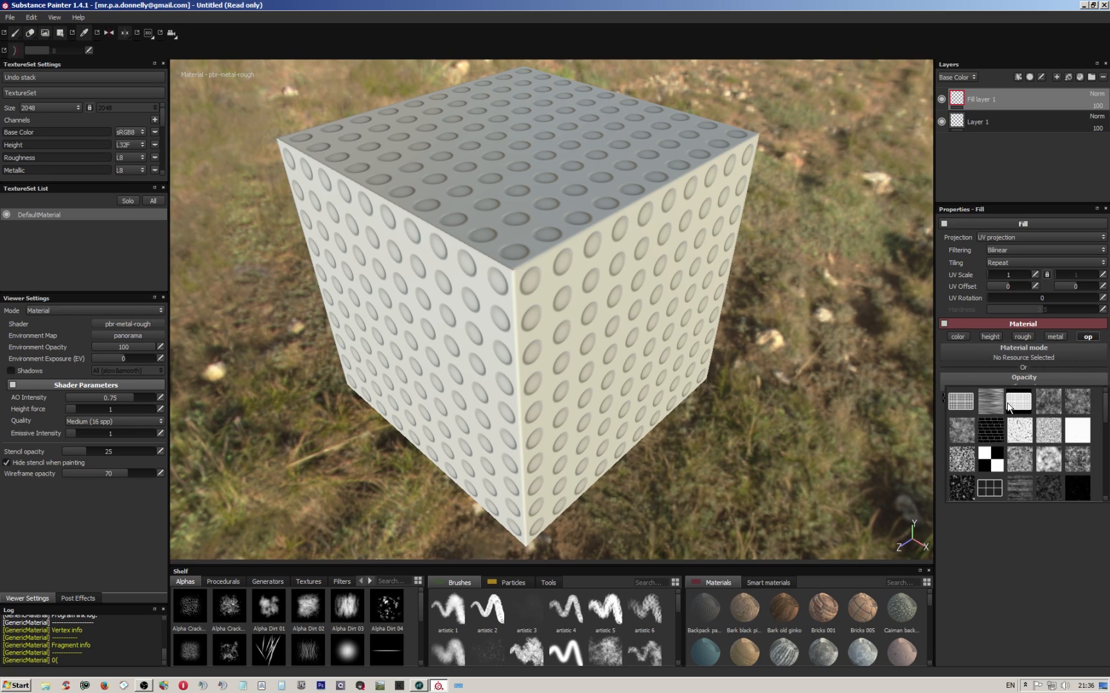
pyautogui.moveTo(1004, 404)
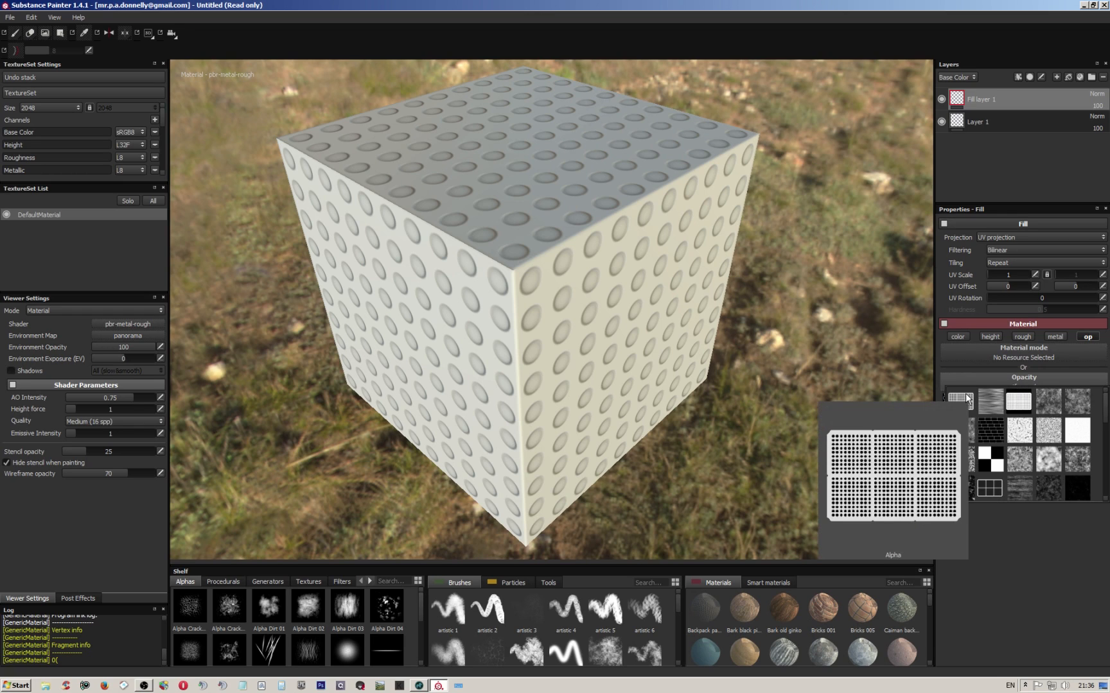
pyautogui.click(961, 398)
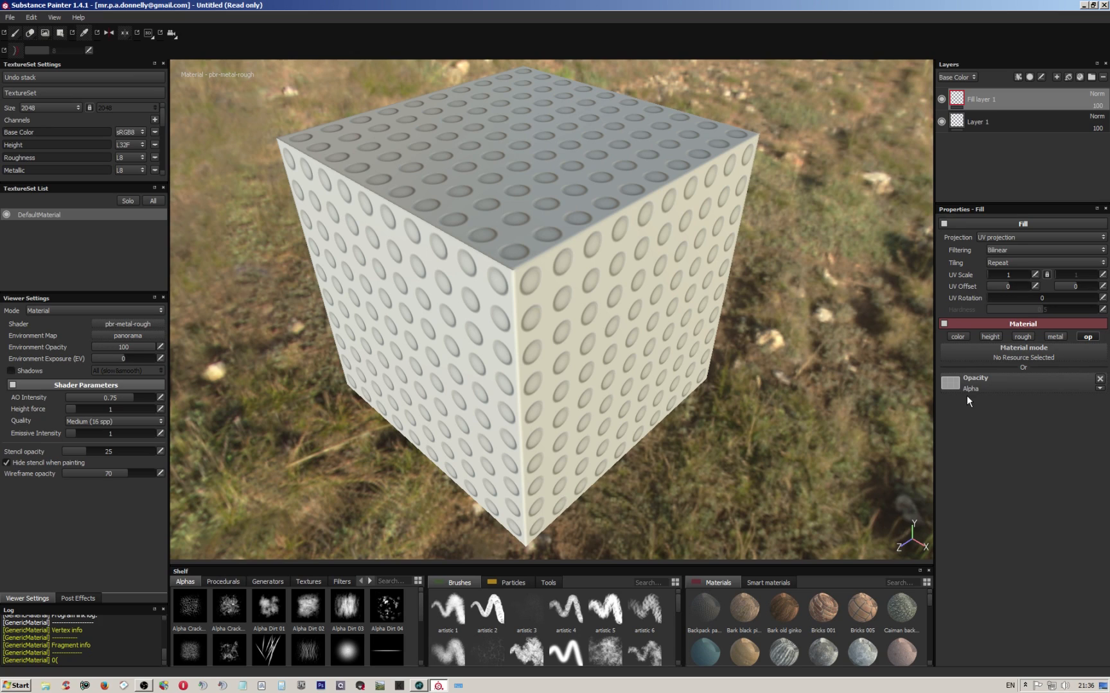
# Hide Layer 1 and change the viewer shader to pbr-metal-rough-with-alpha-blending.
pyautogui.click(941, 121)
pyautogui.click(134, 326)
pyautogui.moveTo(182, 340)
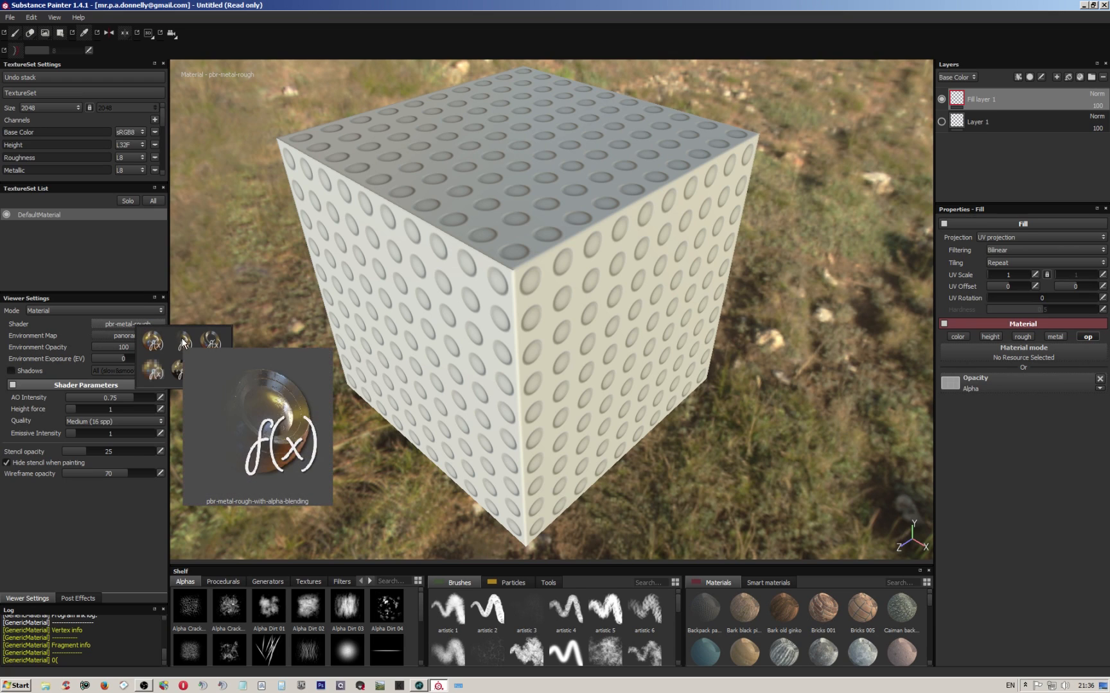
pyautogui.click(183, 342)
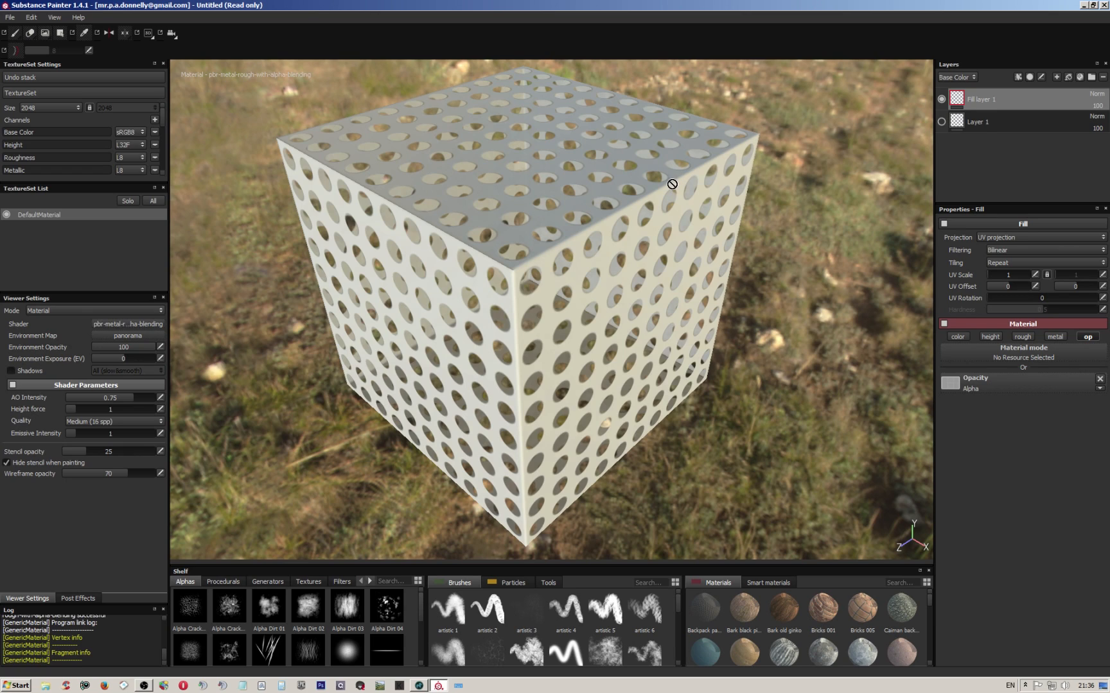
# Try the pbr-metal-rough-with-alpha-test shader on the cube and switch back to the alpha-blending shader.
pyautogui.click(144, 323)
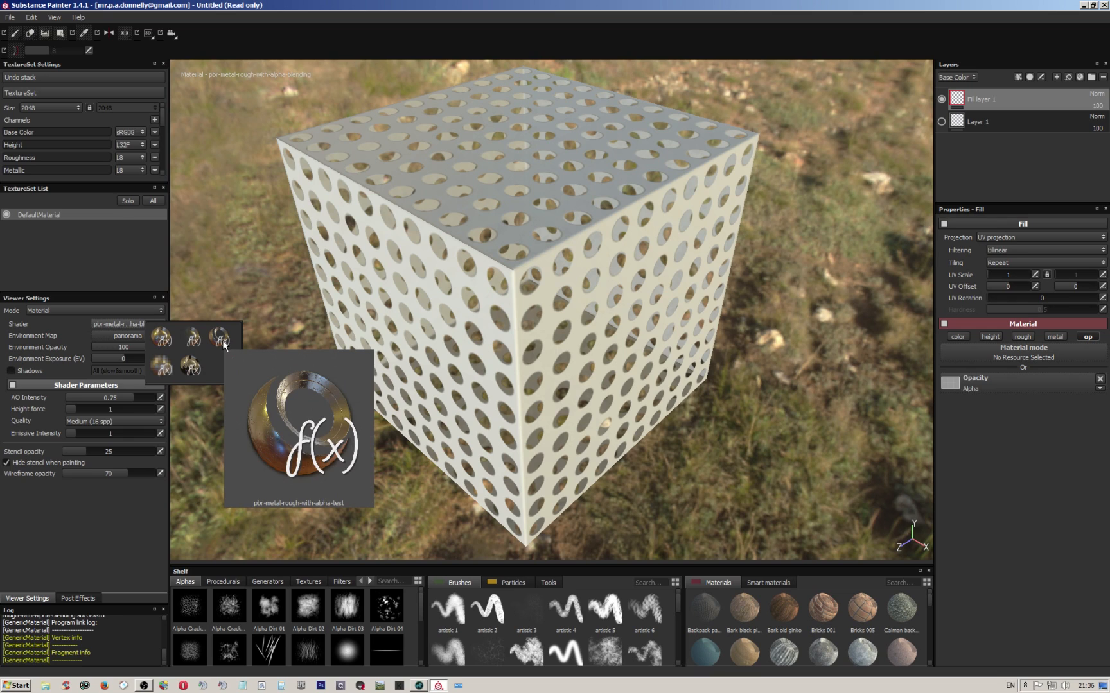
pyautogui.click(222, 341)
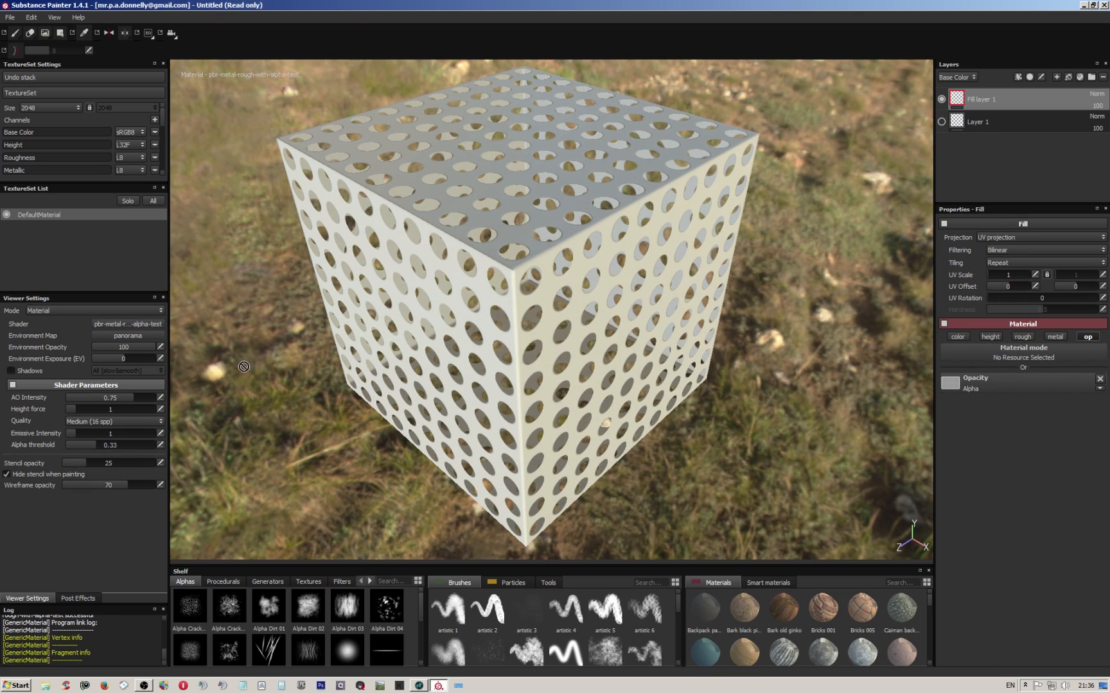
pyautogui.click(148, 321)
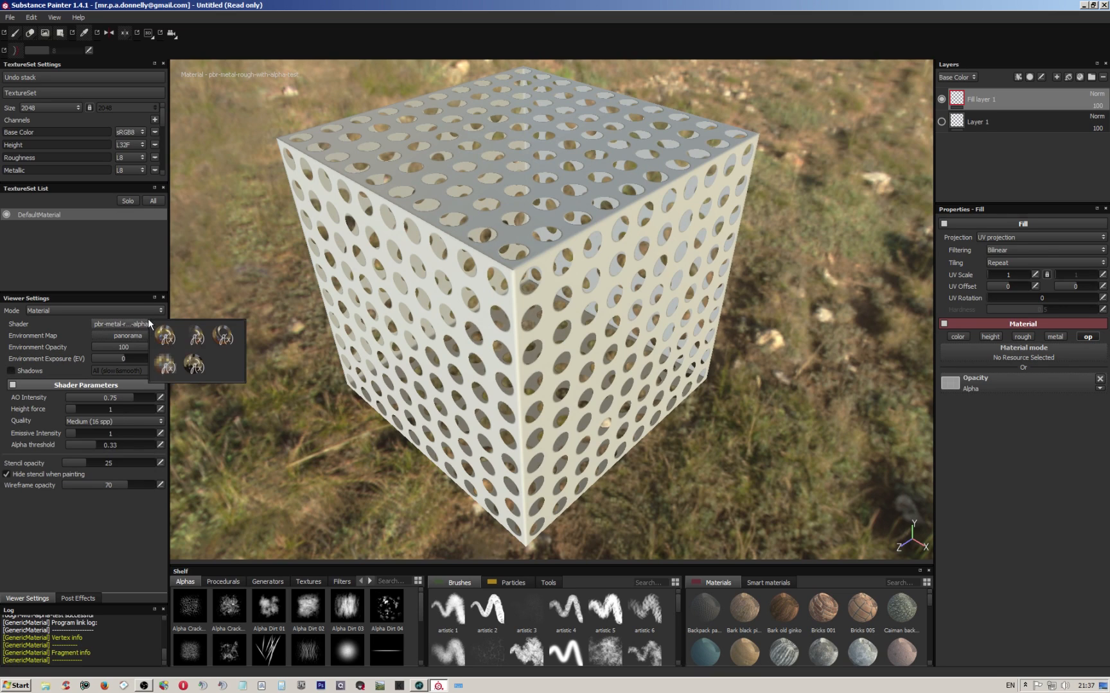
pyautogui.click(196, 333)
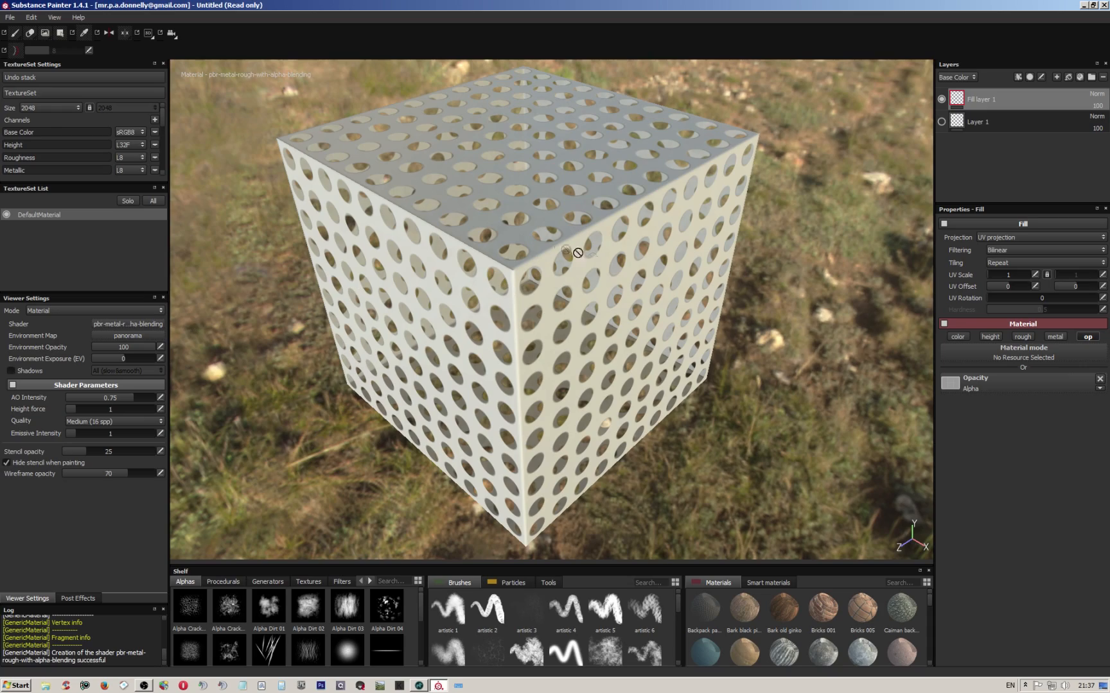
# Add a second fill layer above Fill layer 1 and disable its opacity channel.
pyautogui.scroll(-3, 530, 263)
pyautogui.scroll(5, 530, 263)
pyautogui.moveTo(530, 263)
pyautogui.keyDown('alt'); pyautogui.mouseDown()
pyautogui.moveTo(498, 162)
pyautogui.moveTo(502, 106)
pyautogui.moveTo(458, 129)
pyautogui.moveTo(562, 302)
pyautogui.moveTo(541, 326)
pyautogui.moveTo(513, 277)
pyautogui.mouseUp(); pyautogui.keyUp('alt')
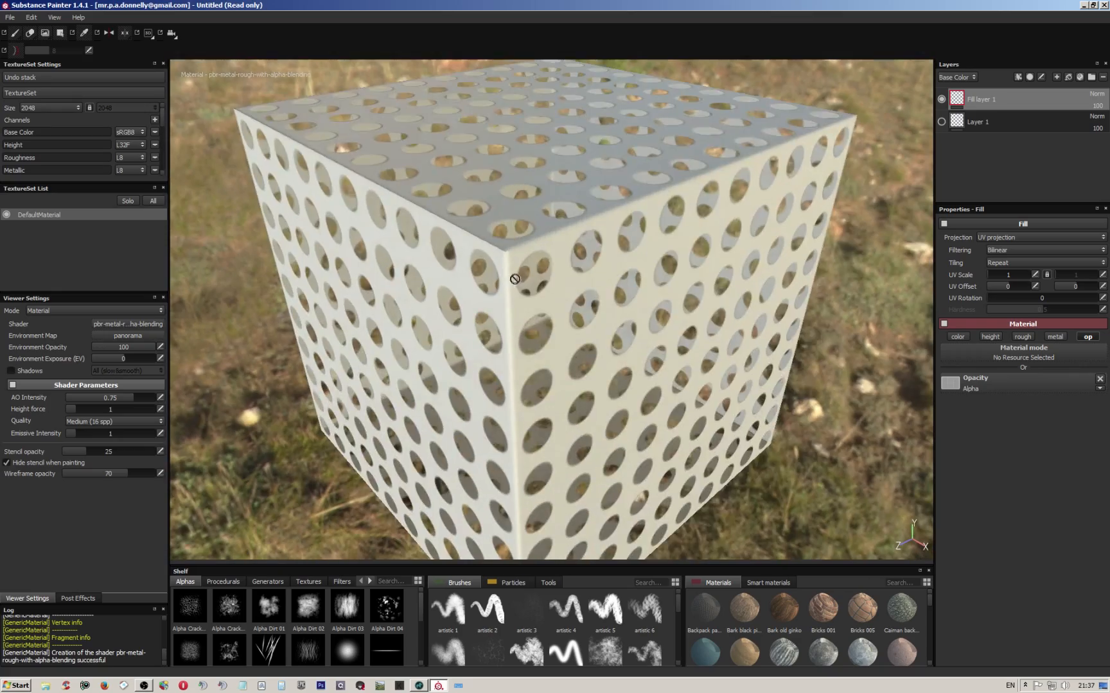
pyautogui.keyDown('alt'); pyautogui.moveTo(513, 277); pyautogui.dragTo(556, 375, button='middle'); pyautogui.keyUp('alt')
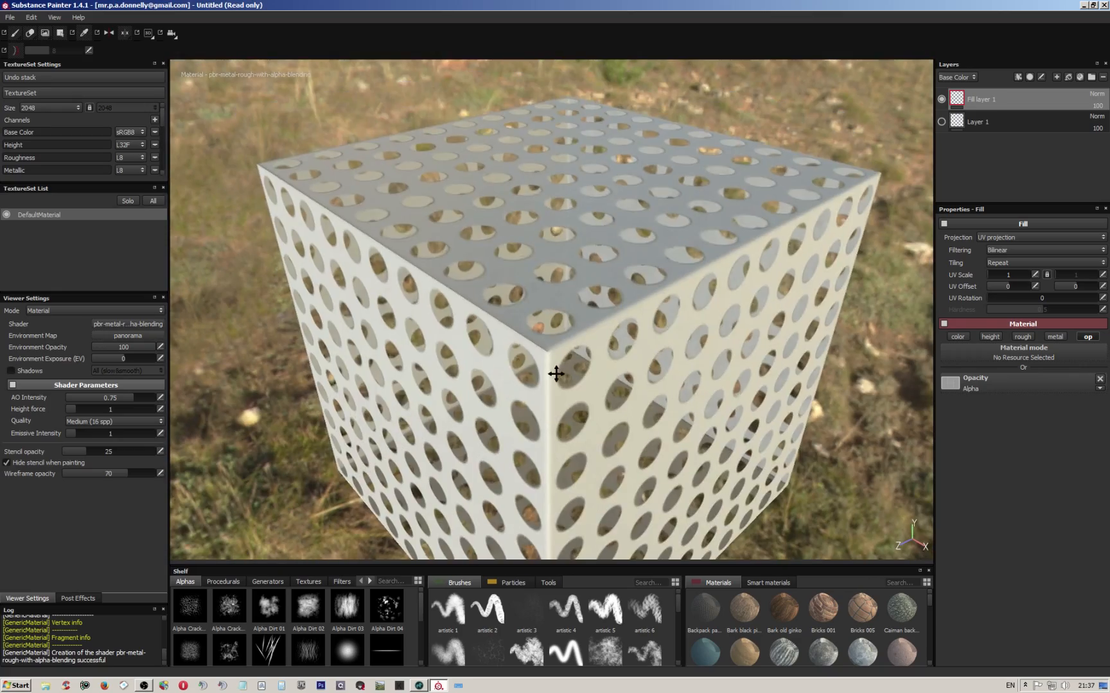
pyautogui.keyDown('alt'); pyautogui.moveTo(570, 362); pyautogui.dragTo(572, 376); pyautogui.keyUp('alt')
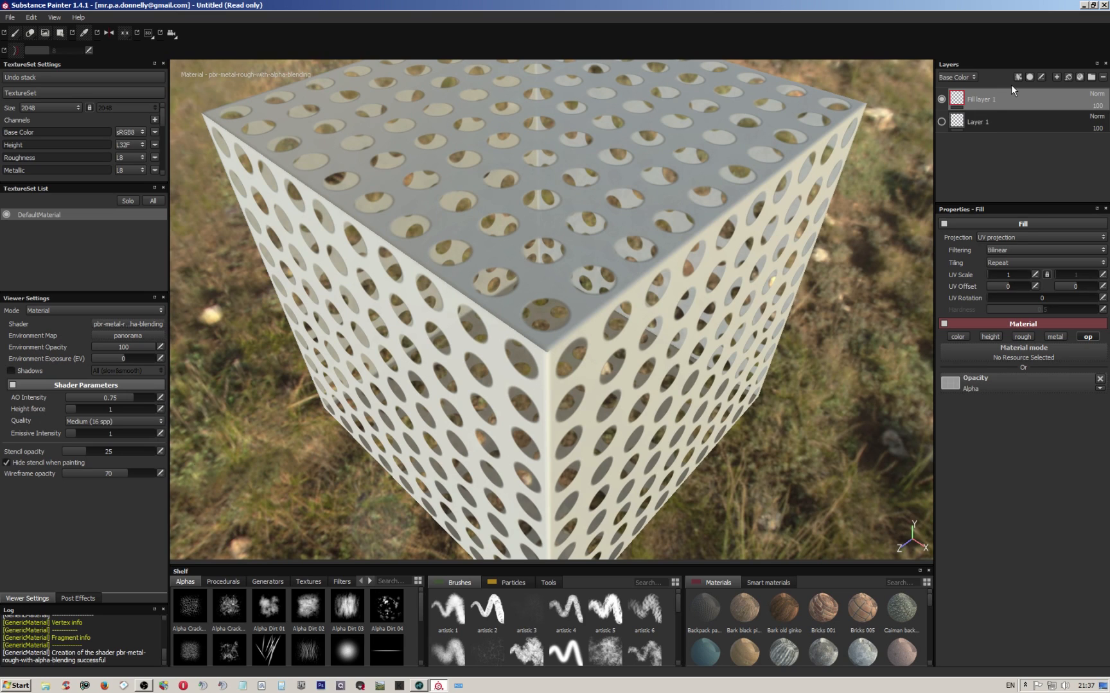
pyautogui.click(1068, 77)
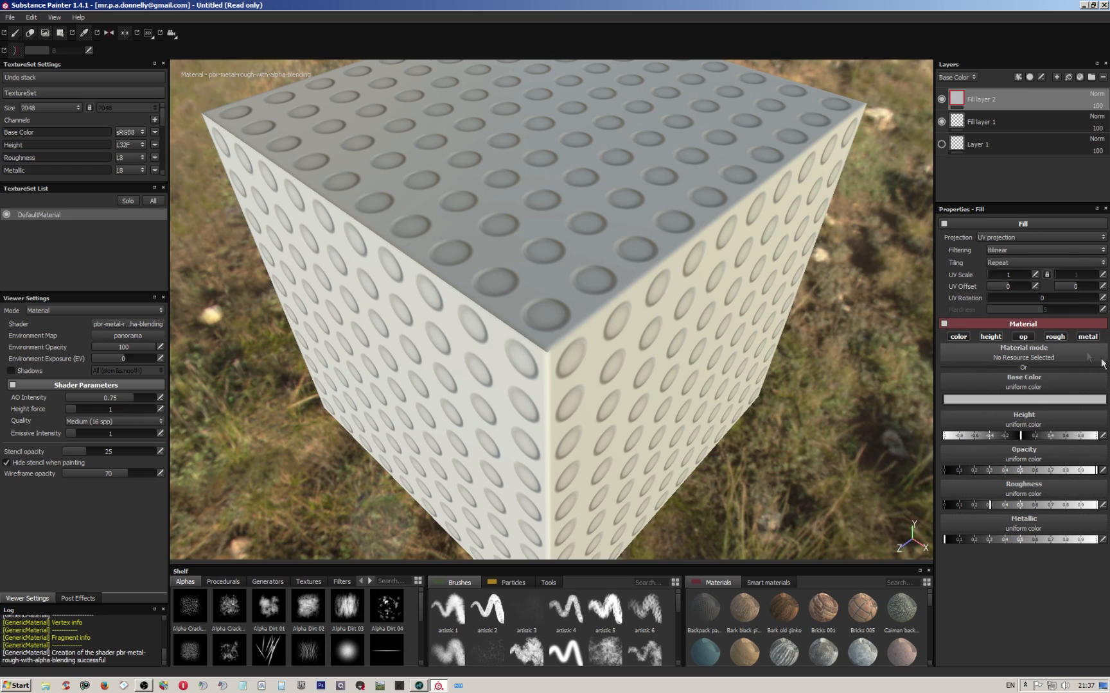
pyautogui.click(958, 337)
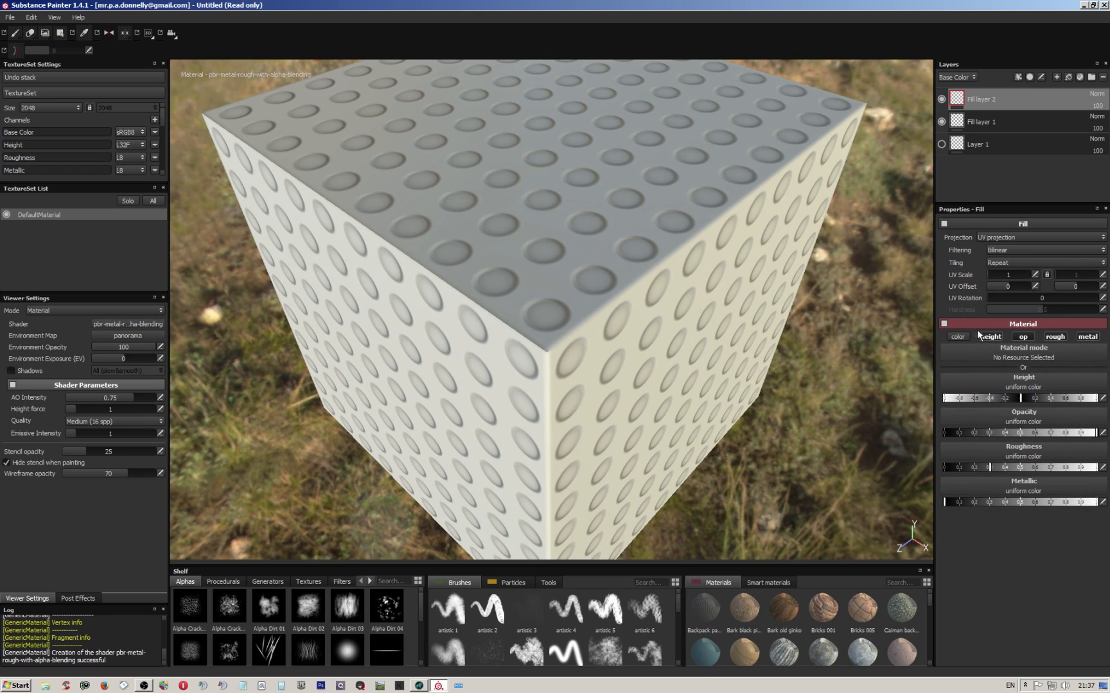
pyautogui.click(960, 335)
pyautogui.click(1024, 335)
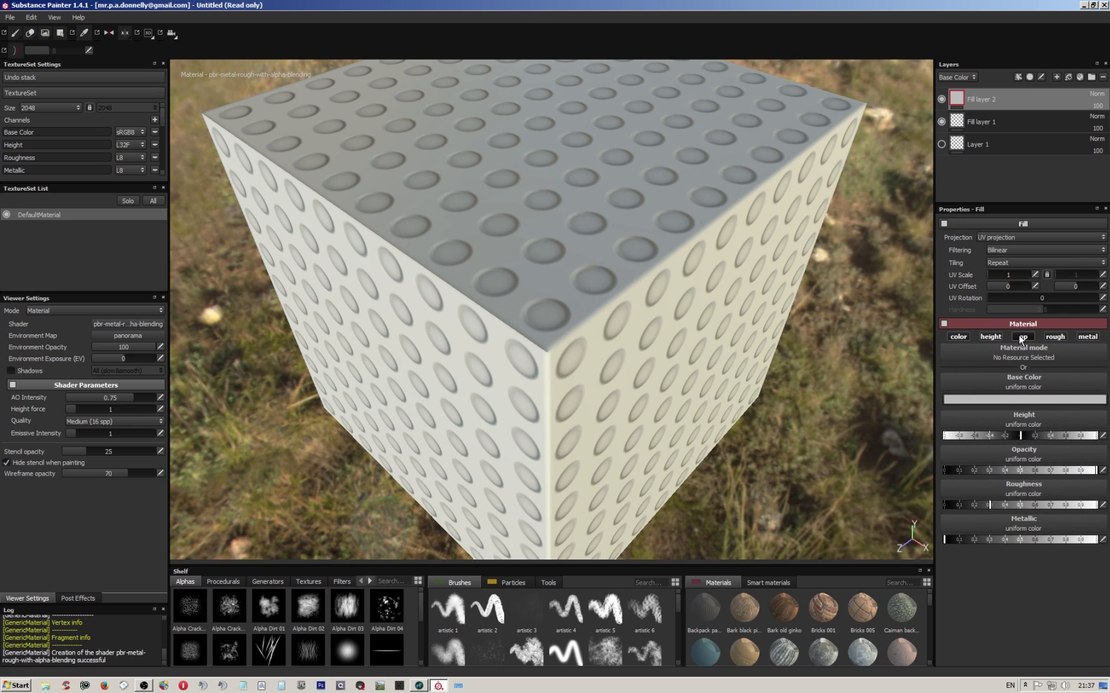
pyautogui.click(1023, 335)
pyautogui.click(1023, 337)
# Disable the new fill layer's color, height, roughness and metallic channels, and toggle its opacity channel on and off to compare the cube.
pyautogui.click(958, 337)
pyautogui.click(990, 336)
pyautogui.click(1055, 337)
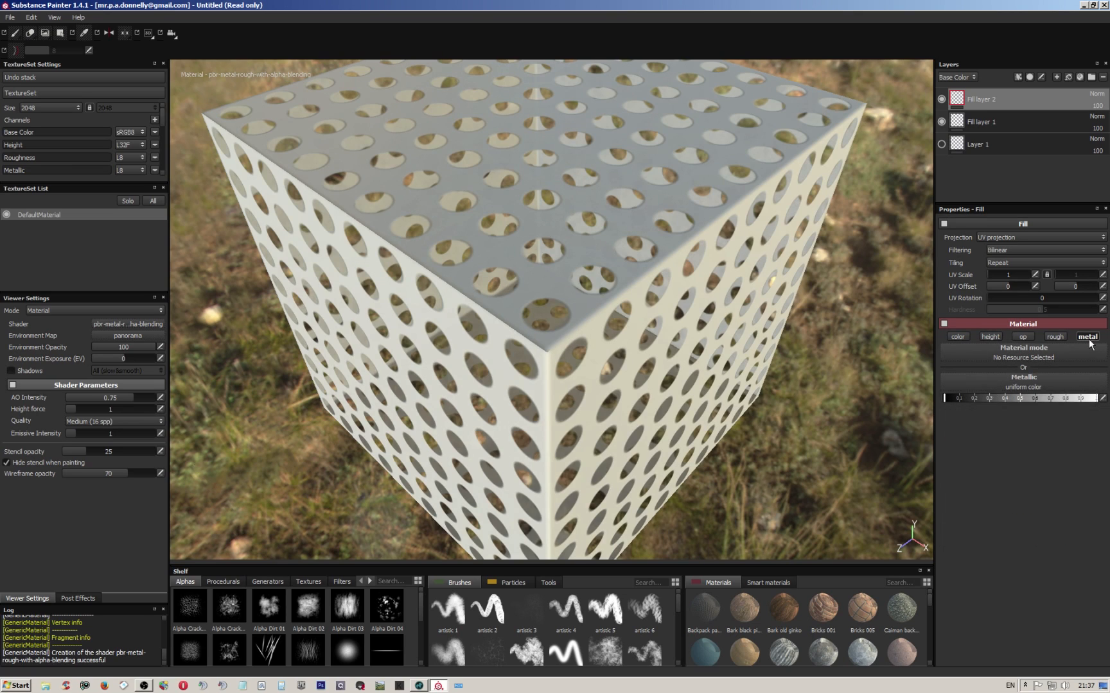
pyautogui.click(1089, 337)
pyautogui.click(1023, 336)
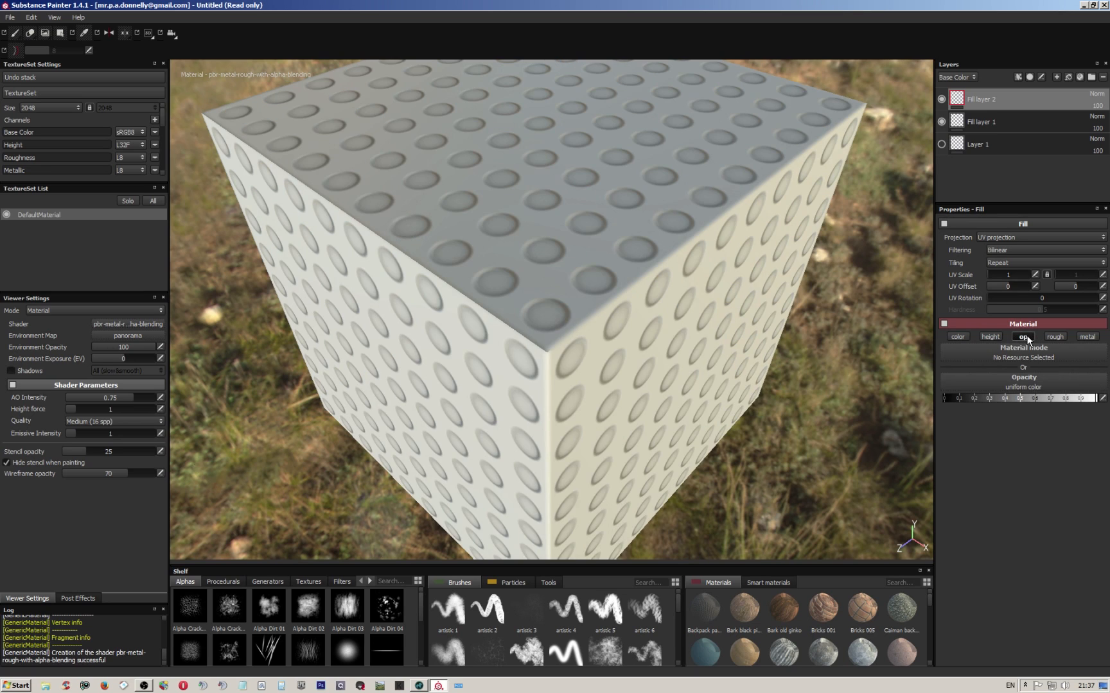
pyautogui.click(1023, 335)
pyautogui.click(1023, 335)
pyautogui.click(1024, 336)
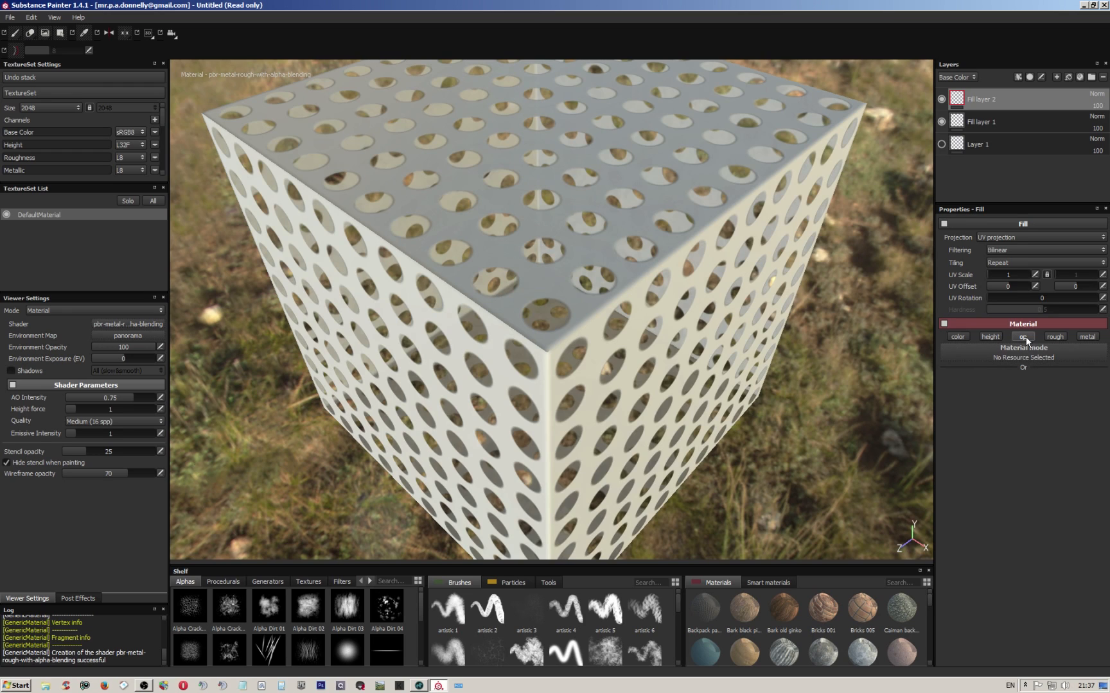
pyautogui.click(1026, 336)
pyautogui.moveTo(1095, 401); pyautogui.dragTo(1069, 403)
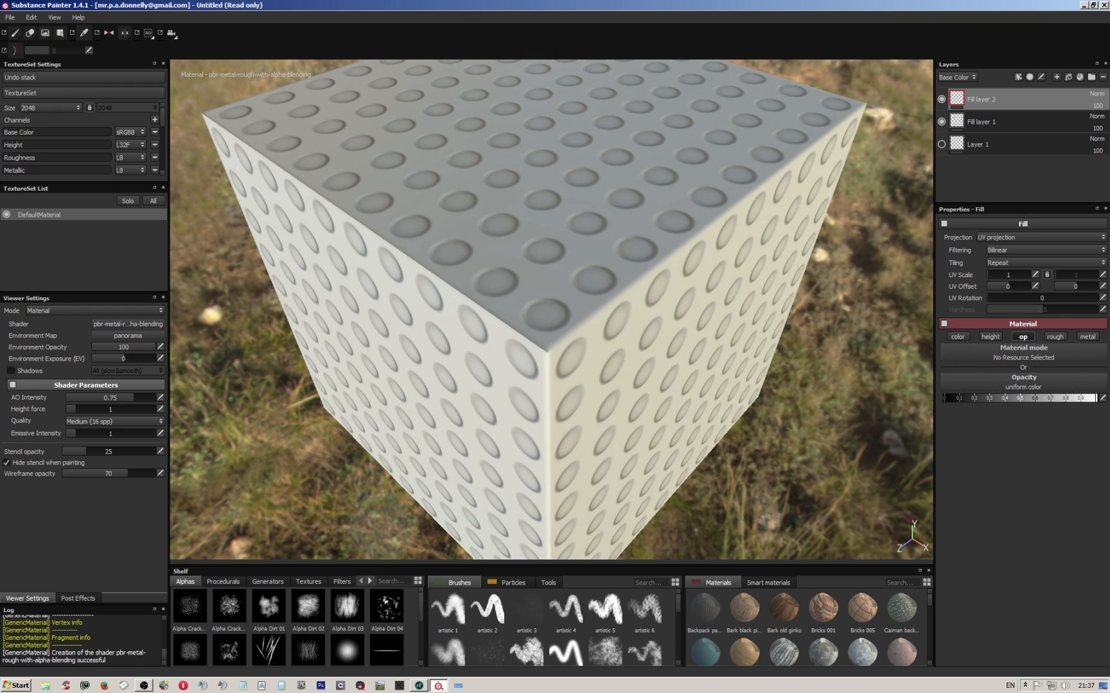
pyautogui.click(1022, 337)
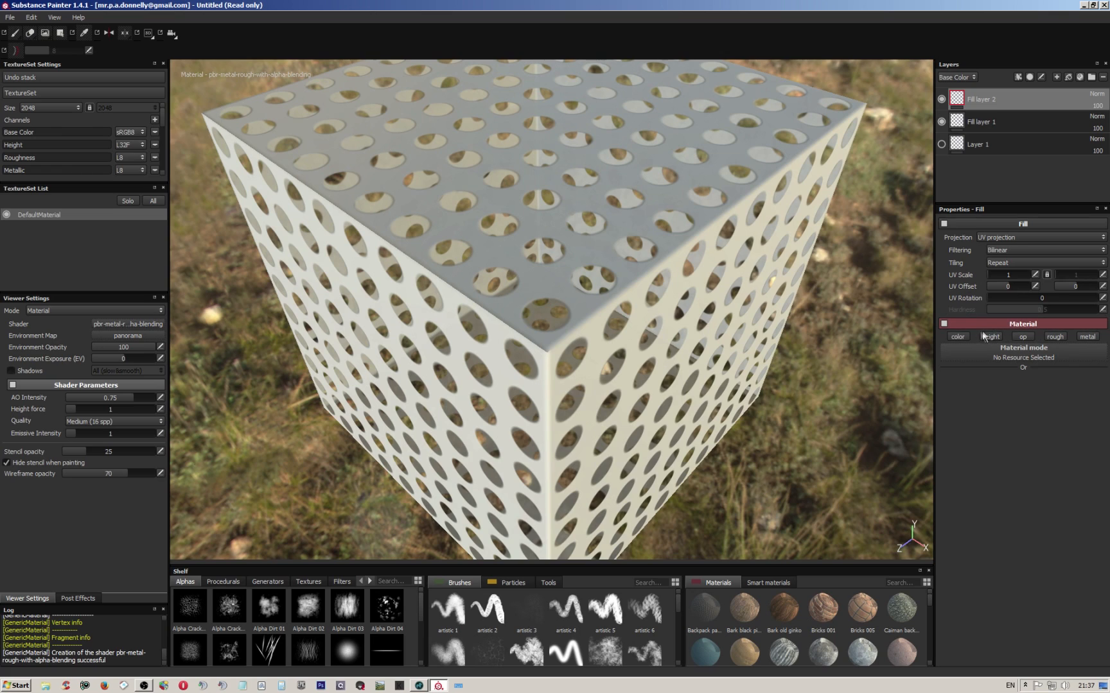
# Enable the color, height, roughness and metallic channels of Fill layer 2.
pyautogui.click(958, 335)
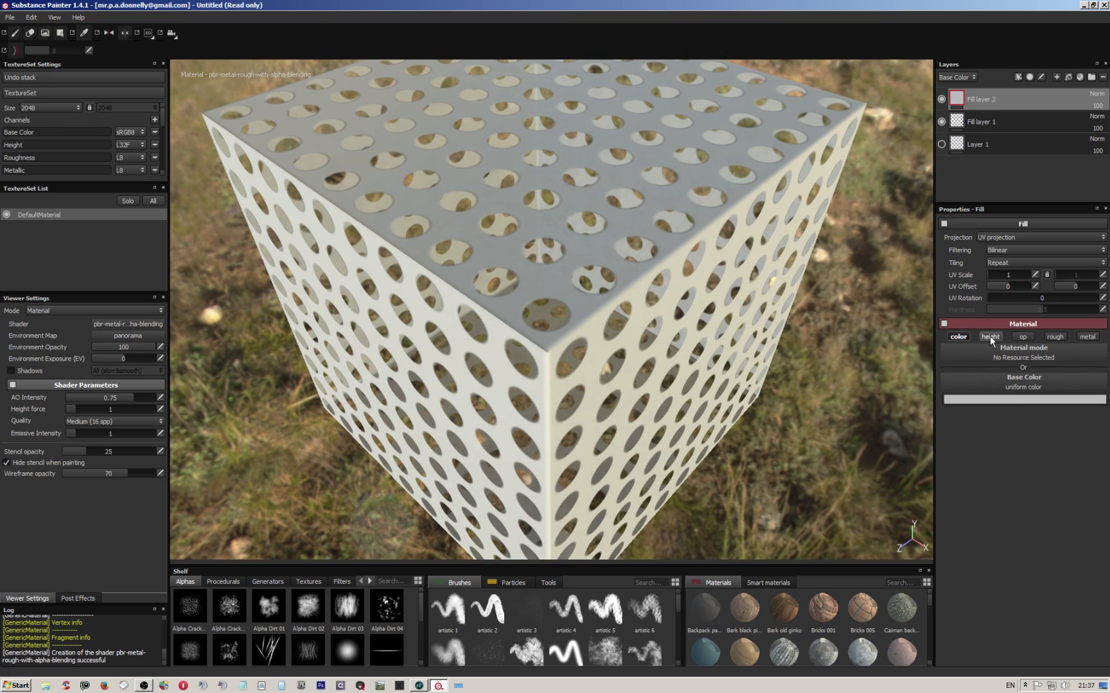
pyautogui.click(990, 337)
pyautogui.click(1056, 336)
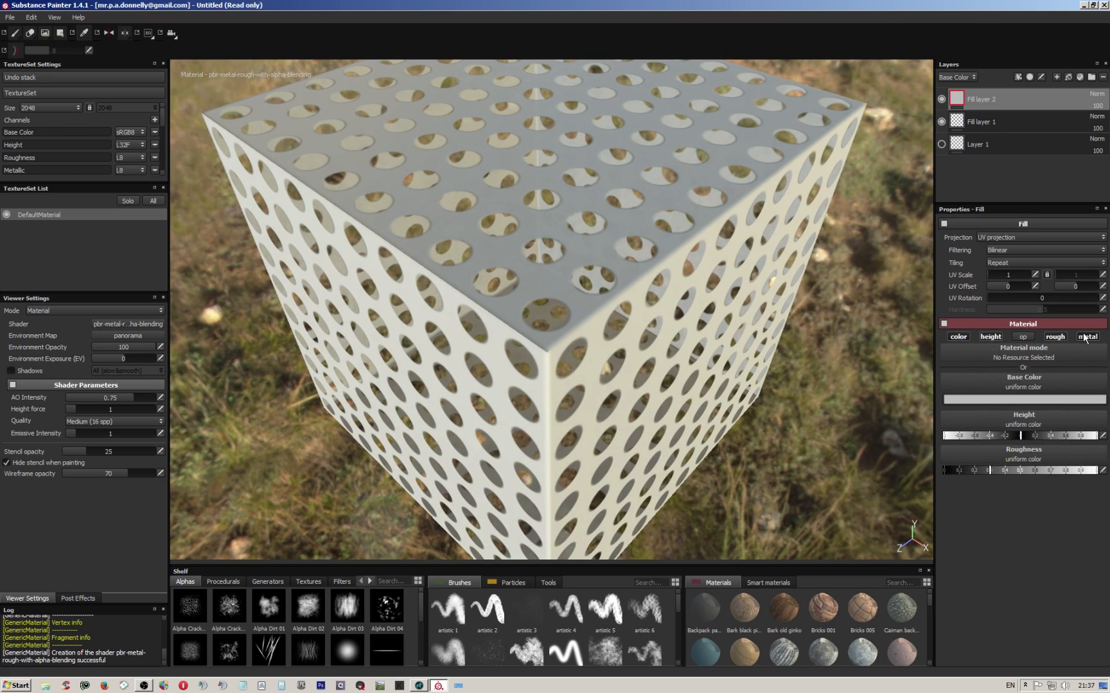
pyautogui.click(1088, 336)
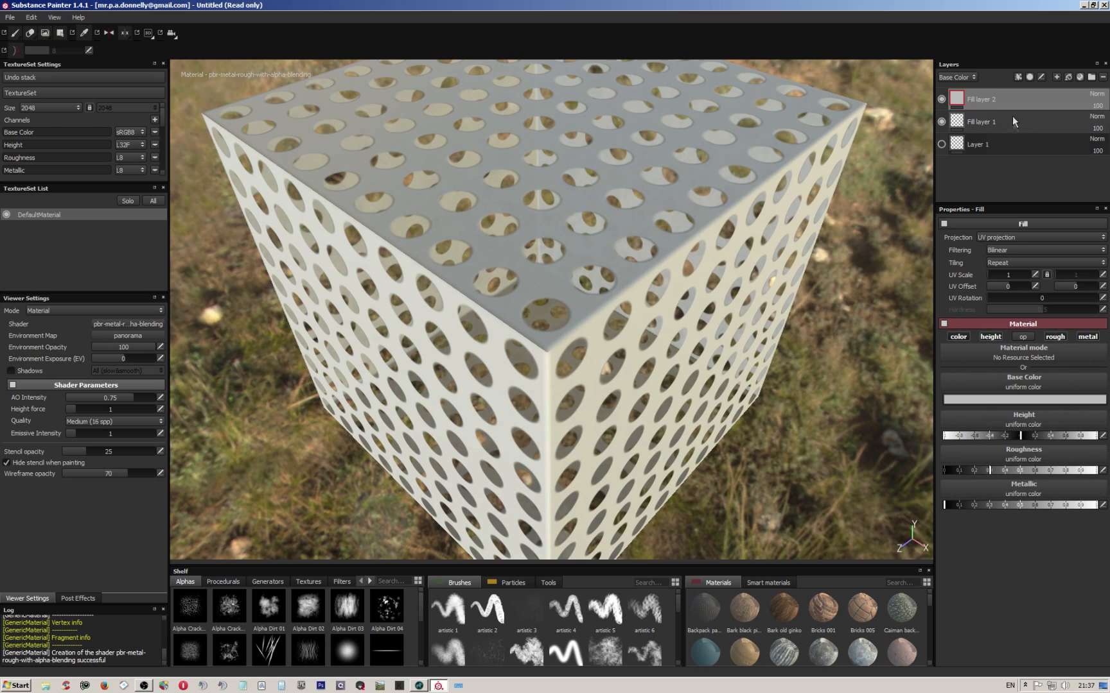
# Apply the Metal 006 material to Fill layer 2.
pyautogui.click(1032, 351)
pyautogui.moveTo(1104, 371); pyautogui.dragTo(1105, 395)
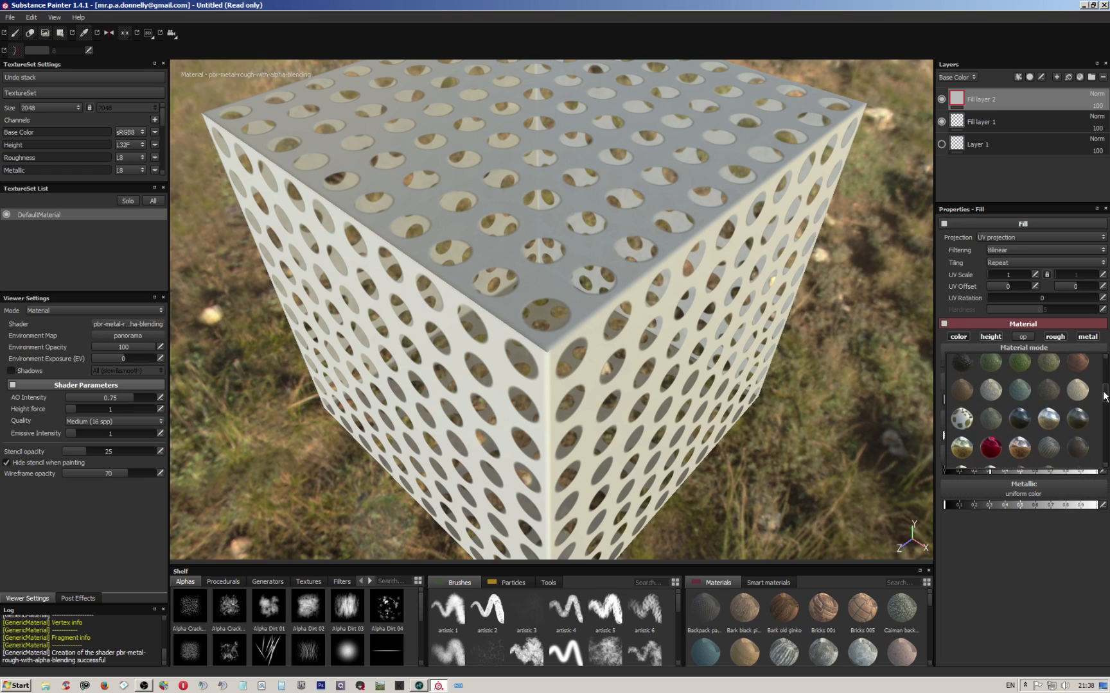
pyautogui.moveTo(1084, 418)
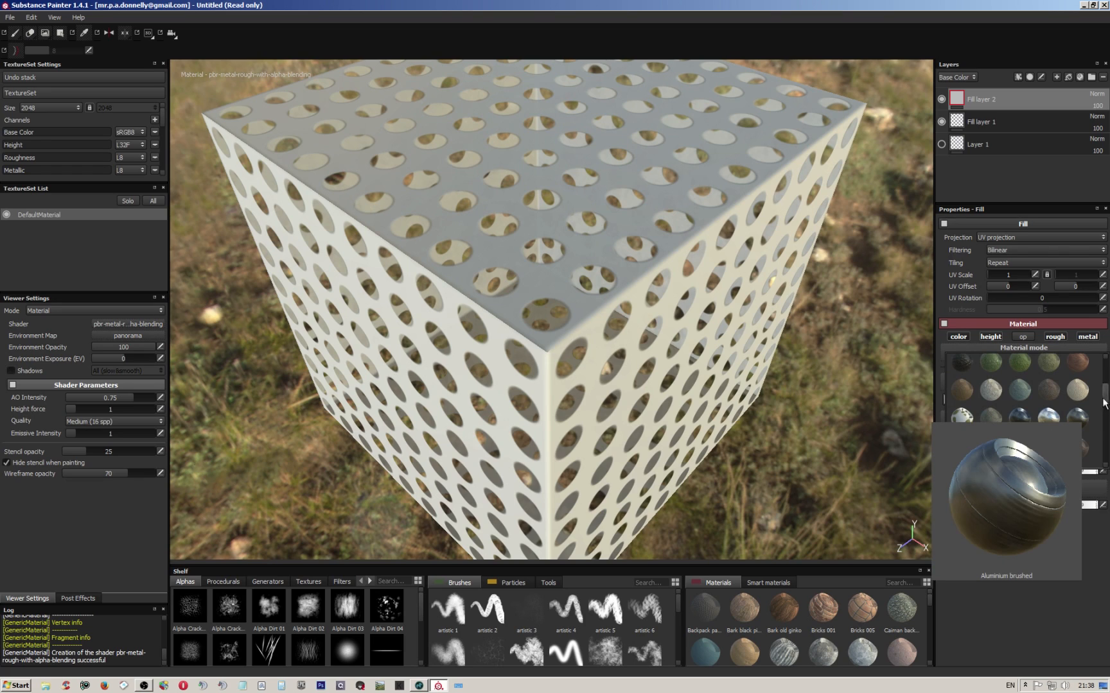
pyautogui.moveTo(1022, 415)
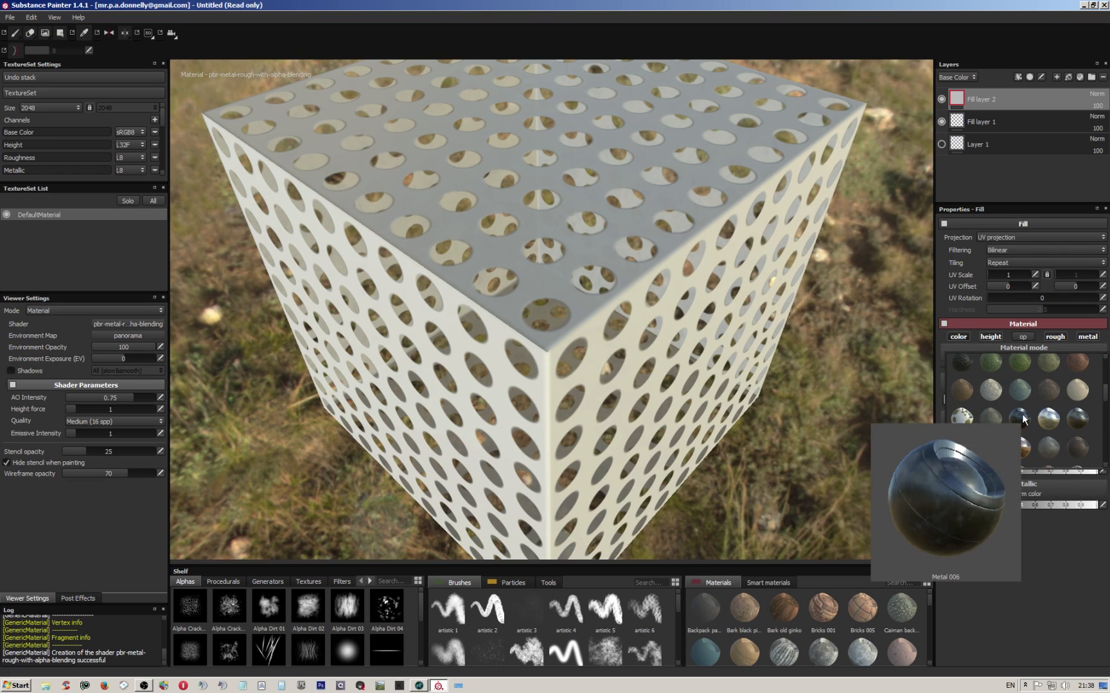
pyautogui.click(1022, 415)
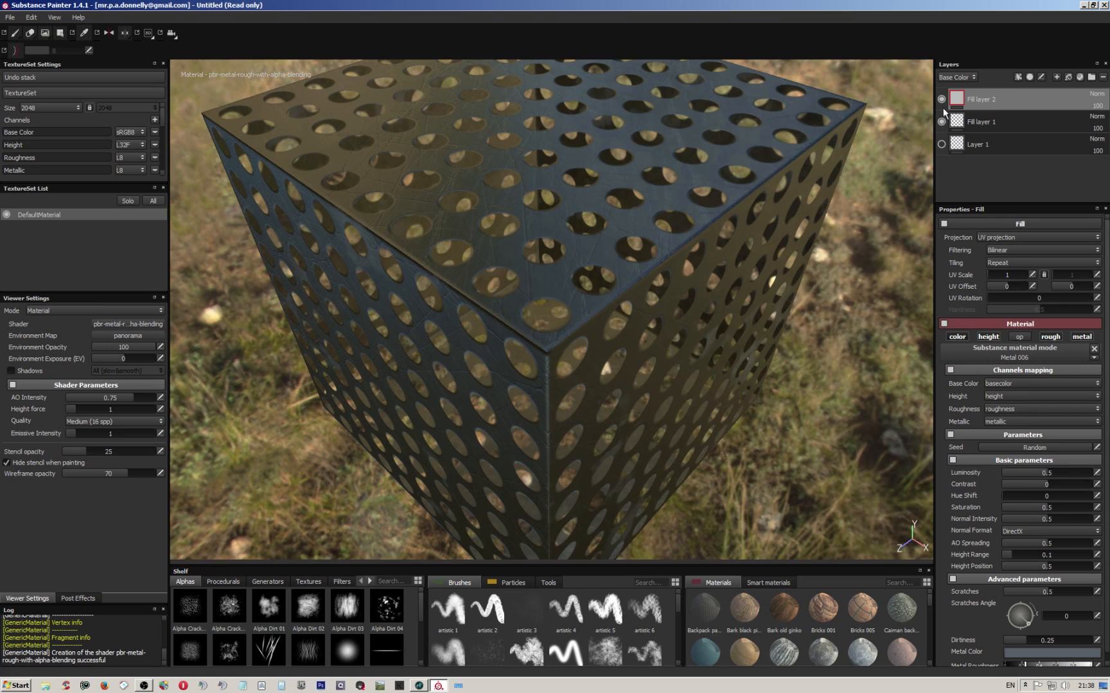
# Examine the Metal 006 surface and the transparent holes on the cube from several sides and distances.
pyautogui.keyDown('alt'); pyautogui.moveTo(594, 285); pyautogui.dragTo(568, 249); pyautogui.keyUp('alt')
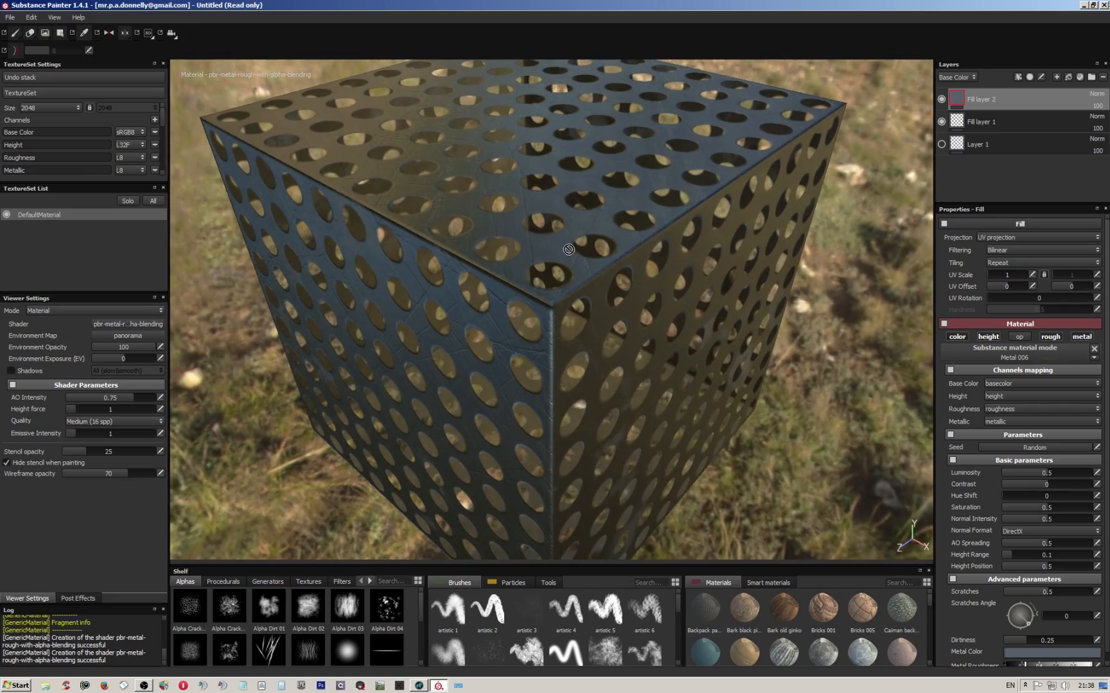
pyautogui.scroll(-1, 563, 274)
pyautogui.scroll(3, 563, 274)
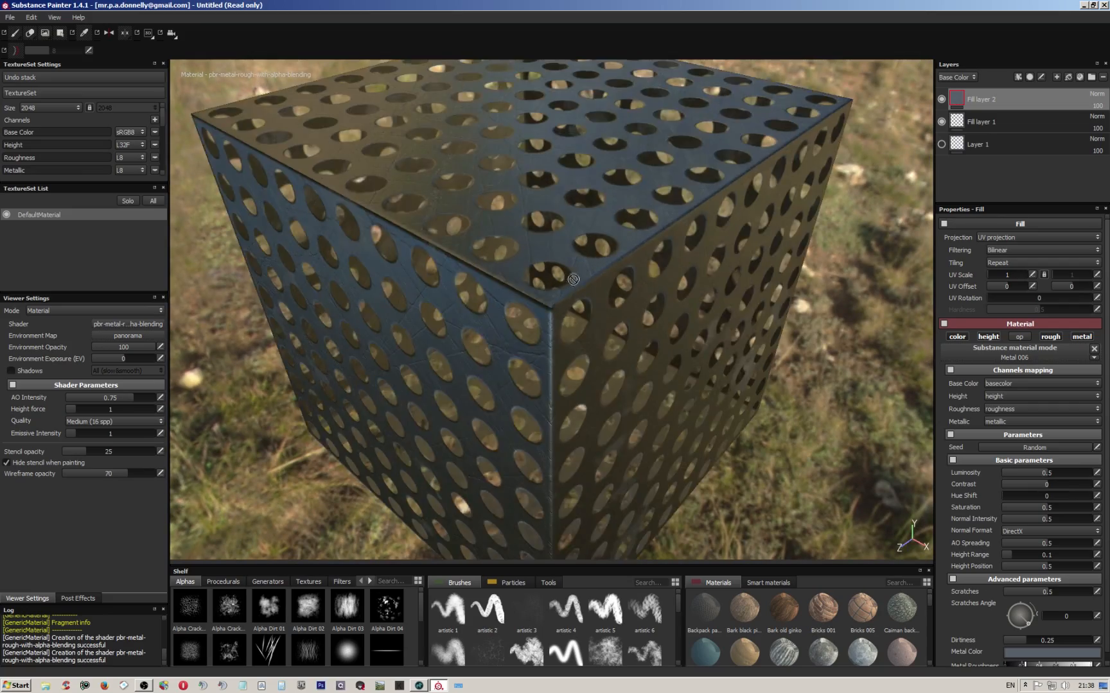
pyautogui.keyDown('alt'); pyautogui.moveTo(563, 273); pyautogui.dragTo(542, 252); pyautogui.keyUp('alt')
pyautogui.keyDown('alt'); pyautogui.moveTo(543, 252); pyautogui.dragTo(543, 156, button='middle'); pyautogui.keyUp('alt')
pyautogui.keyDown('alt'); pyautogui.moveTo(543, 156); pyautogui.dragTo(537, 202, button='right'); pyautogui.keyUp('alt')
pyautogui.keyDown('alt'); pyautogui.moveTo(538, 203); pyautogui.dragTo(706, 212); pyautogui.keyUp('alt')
pyautogui.keyDown('alt'); pyautogui.moveTo(445, 186); pyautogui.dragTo(580, 200, button='middle'); pyautogui.keyUp('alt')
pyautogui.keyDown('alt'); pyautogui.moveTo(305, 182); pyautogui.dragTo(459, 190); pyautogui.keyUp('alt')
pyautogui.keyDown('alt'); pyautogui.moveTo(417, 180); pyautogui.dragTo(464, 240, button='middle'); pyautogui.keyUp('alt')
pyautogui.moveTo(410, 225)
pyautogui.keyDown('alt'); pyautogui.mouseDown()
pyautogui.moveTo(441, 216)
pyautogui.moveTo(422, 225)
pyautogui.mouseUp(); pyautogui.keyUp('alt')
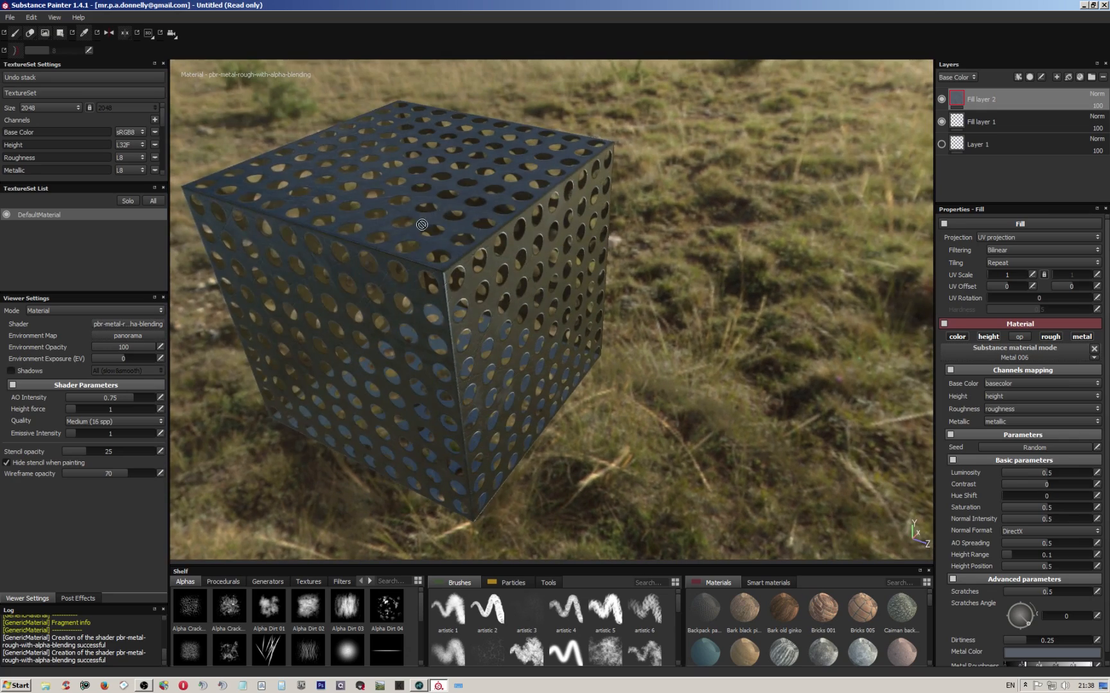
pyautogui.keyDown('alt'); pyautogui.moveTo(442, 218); pyautogui.dragTo(503, 253, button='middle'); pyautogui.keyUp('alt')
pyautogui.moveTo(485, 243)
pyautogui.keyDown('alt'); pyautogui.mouseDown()
pyautogui.moveTo(490, 252)
pyautogui.moveTo(467, 255)
pyautogui.moveTo(466, 244)
pyautogui.mouseUp(); pyautogui.keyUp('alt')
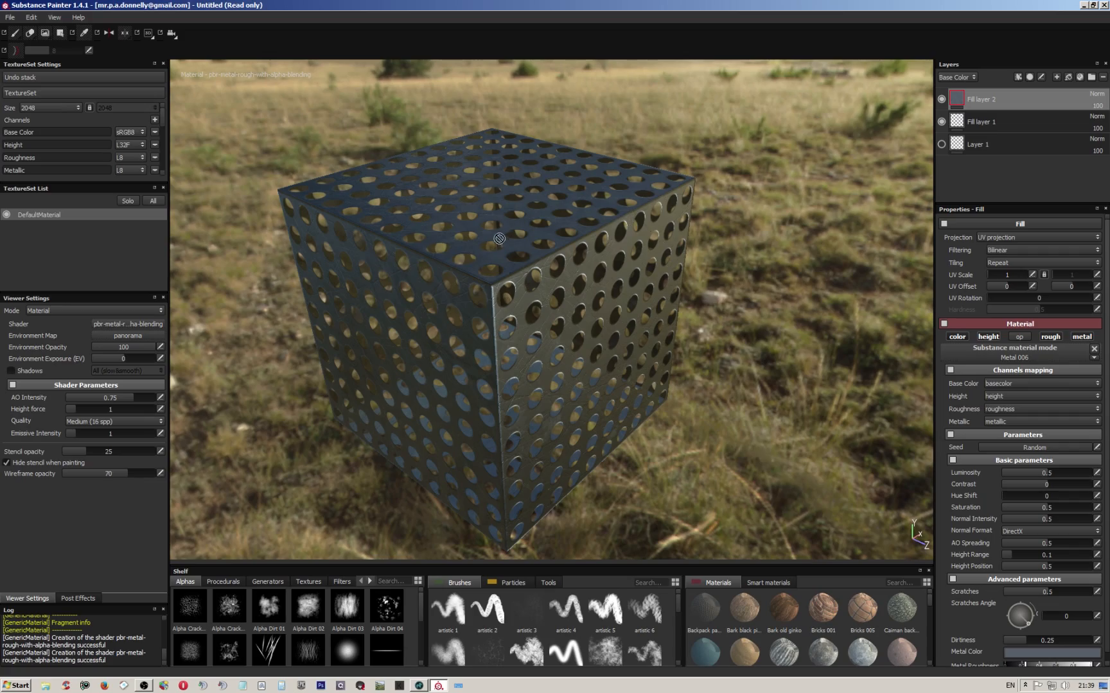
pyautogui.keyDown('alt'); pyautogui.moveTo(547, 245); pyautogui.dragTo(526, 262); pyautogui.keyUp('alt')
pyautogui.keyDown('alt'); pyautogui.moveTo(544, 262); pyautogui.dragTo(614, 302, button='middle'); pyautogui.keyUp('alt')
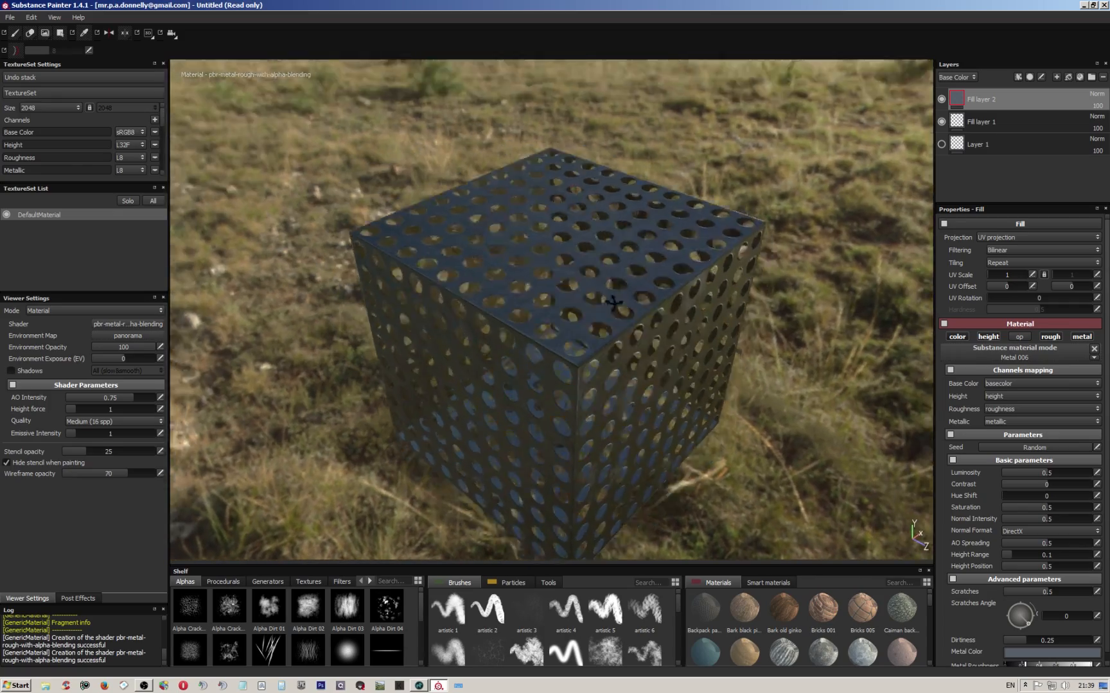
pyautogui.keyDown('alt'); pyautogui.moveTo(613, 303); pyautogui.dragTo(603, 283); pyautogui.keyUp('alt')
pyautogui.keyDown('alt'); pyautogui.moveTo(542, 235); pyautogui.dragTo(547, 273); pyautogui.keyUp('alt')
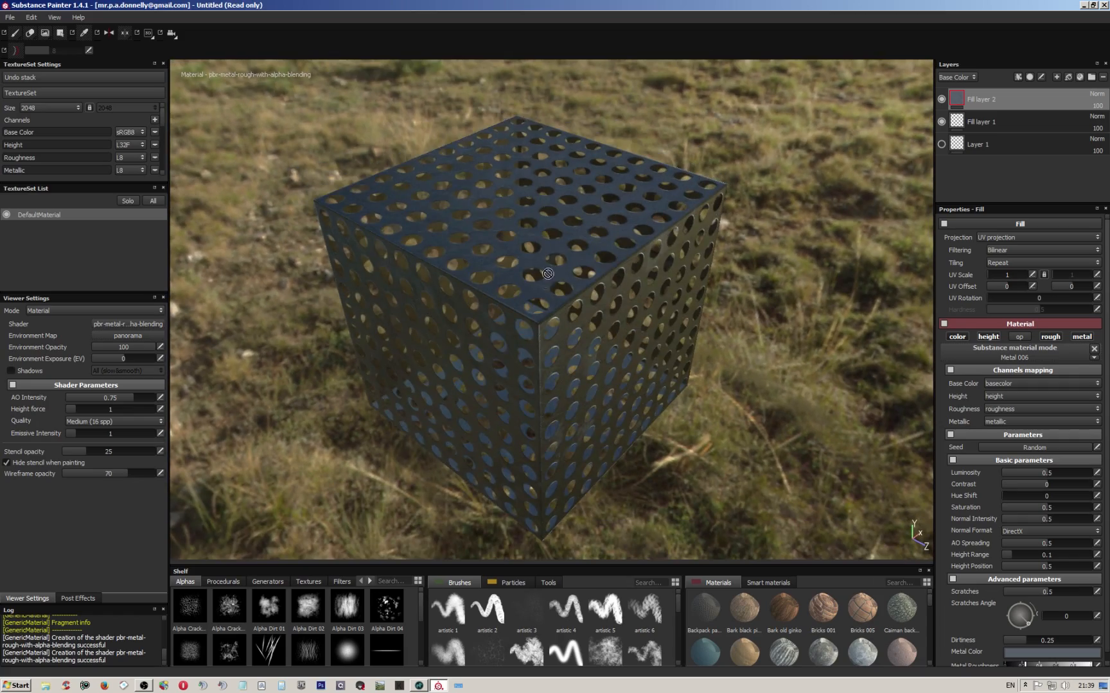
pyautogui.keyDown('alt'); pyautogui.moveTo(551, 344); pyautogui.dragTo(585, 205); pyautogui.keyUp('alt')
pyautogui.keyDown('alt'); pyautogui.moveTo(586, 204); pyautogui.dragTo(542, 267, button='right'); pyautogui.keyUp('alt')
pyautogui.moveTo(542, 268)
pyautogui.keyDown('alt'); pyautogui.mouseDown()
pyautogui.moveTo(559, 280)
pyautogui.moveTo(558, 259)
pyautogui.mouseUp(); pyautogui.keyUp('alt')
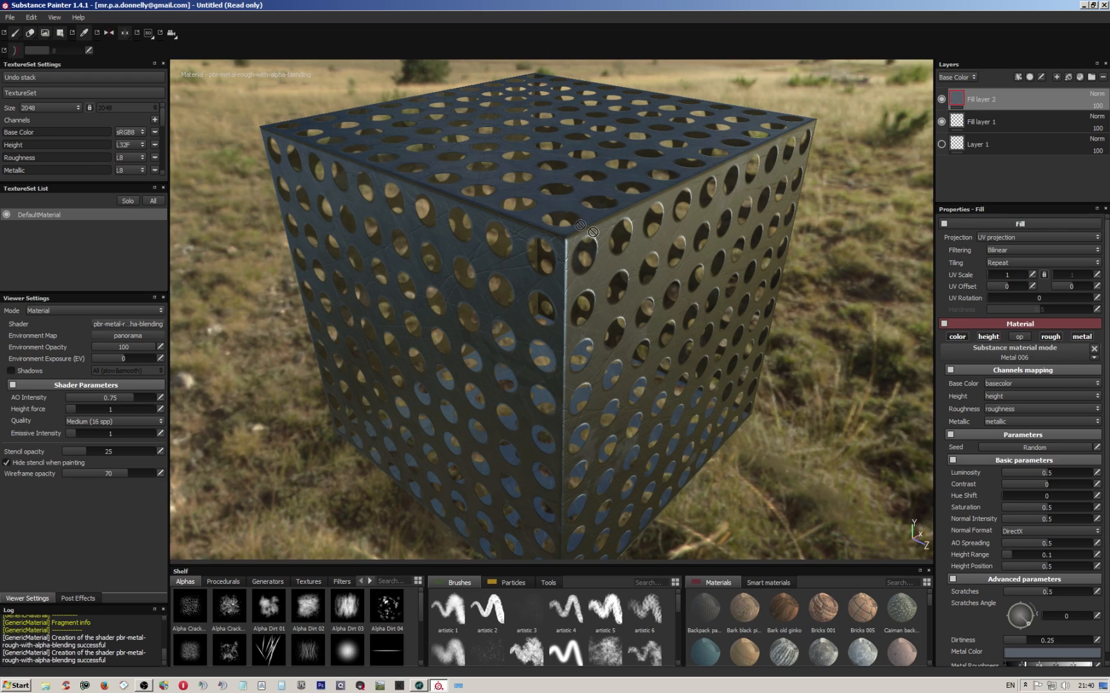
# Inspect the hole rims and beveled edges around the cube's upper corner up close.
pyautogui.keyDown('alt'); pyautogui.moveTo(580, 219); pyautogui.dragTo(563, 268); pyautogui.keyUp('alt')
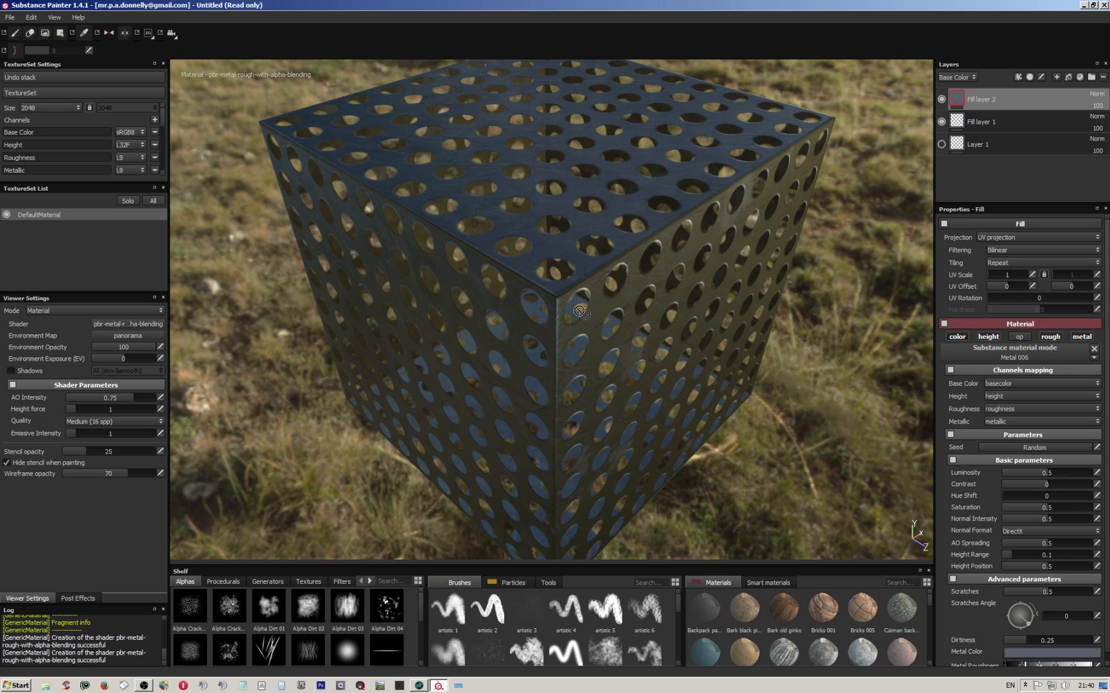
pyautogui.scroll(3, 571, 295)
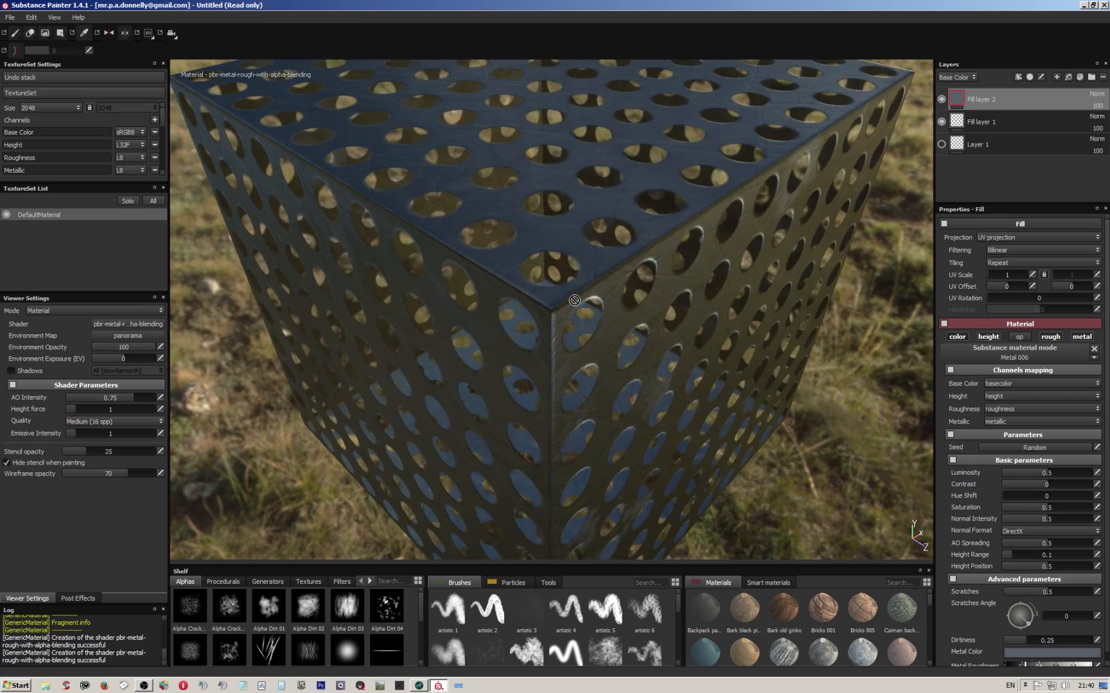
pyautogui.scroll(3, 574, 300)
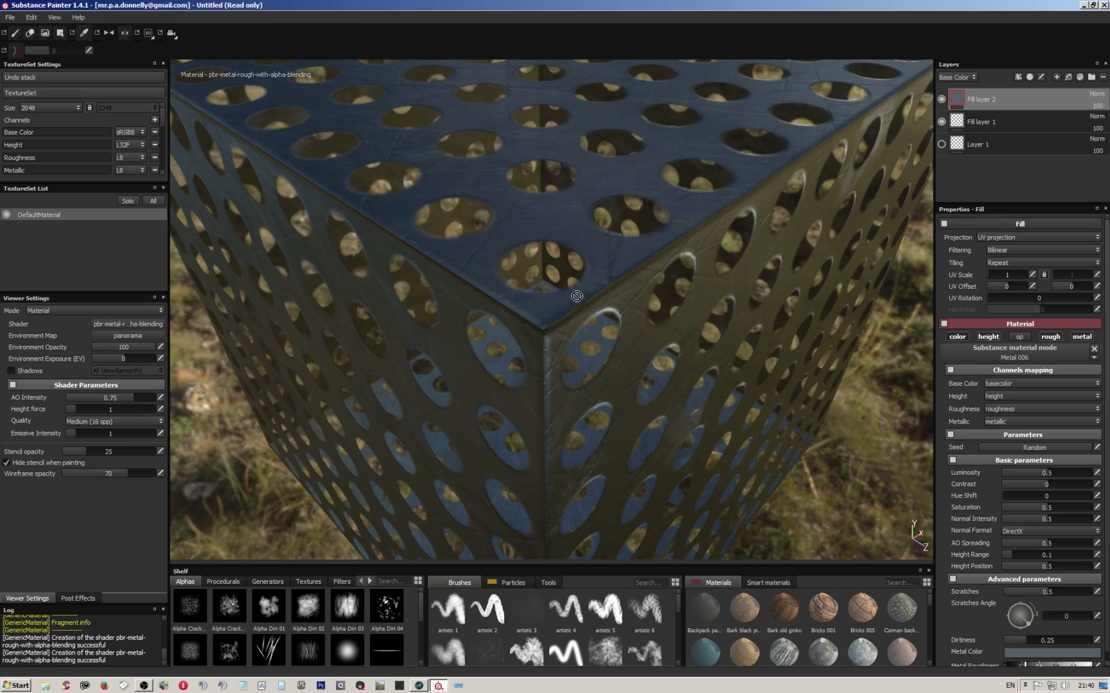
pyautogui.scroll(3, 576, 281)
pyautogui.moveTo(577, 281)
pyautogui.keyDown('alt'); pyautogui.mouseDown()
pyautogui.moveTo(592, 203)
pyautogui.moveTo(588, 273)
pyautogui.mouseUp(); pyautogui.keyUp('alt')
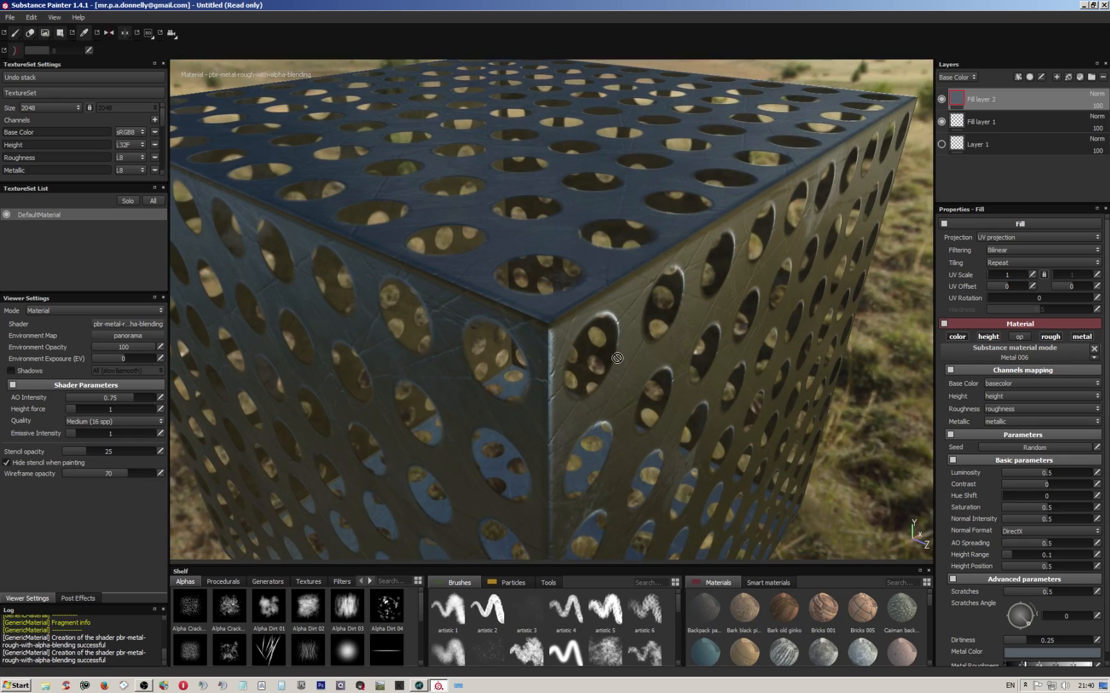
# Replace the substance material of Fill layer 2 with Titanium and inspect it on the perforated cube.
pyautogui.moveTo(598, 301)
pyautogui.keyDown('alt'); pyautogui.mouseDown()
pyautogui.moveTo(581, 424)
pyautogui.moveTo(594, 302)
pyautogui.mouseUp(); pyautogui.keyUp('alt')
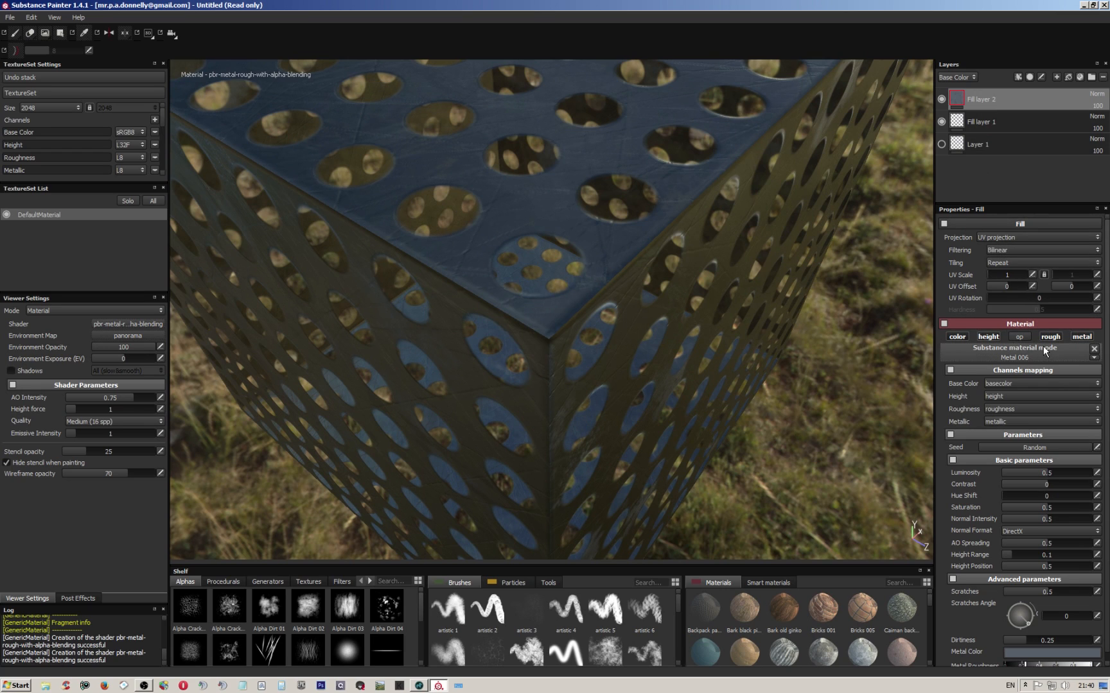
pyautogui.click(1011, 354)
pyautogui.scroll(-3, 1048, 385)
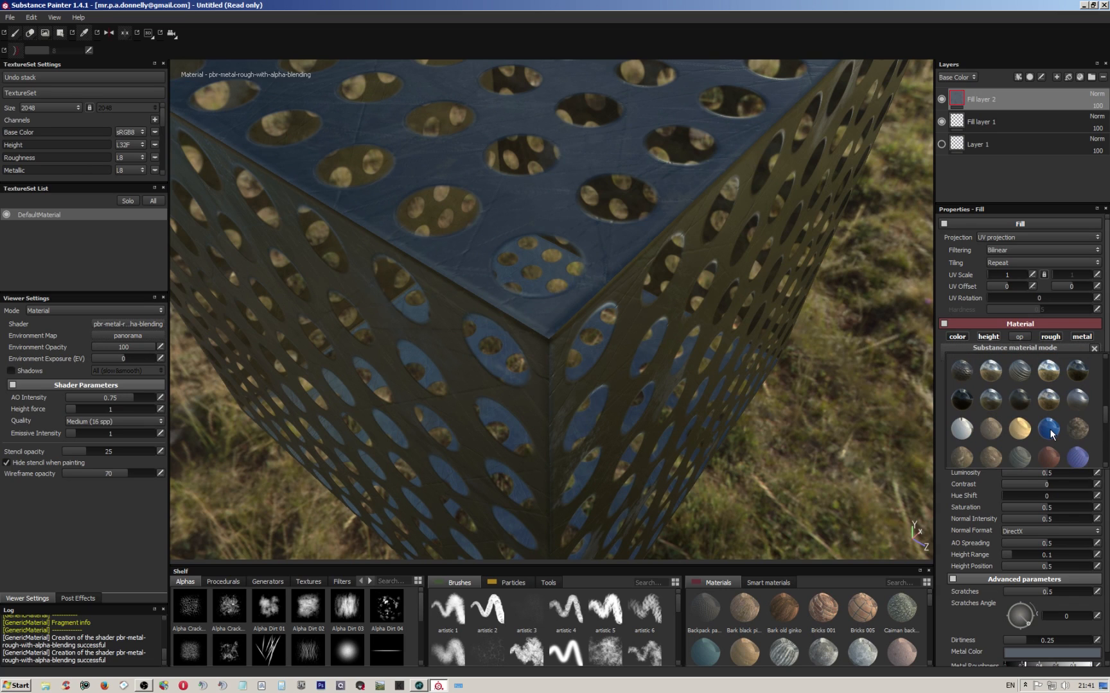
pyautogui.moveTo(1052, 434)
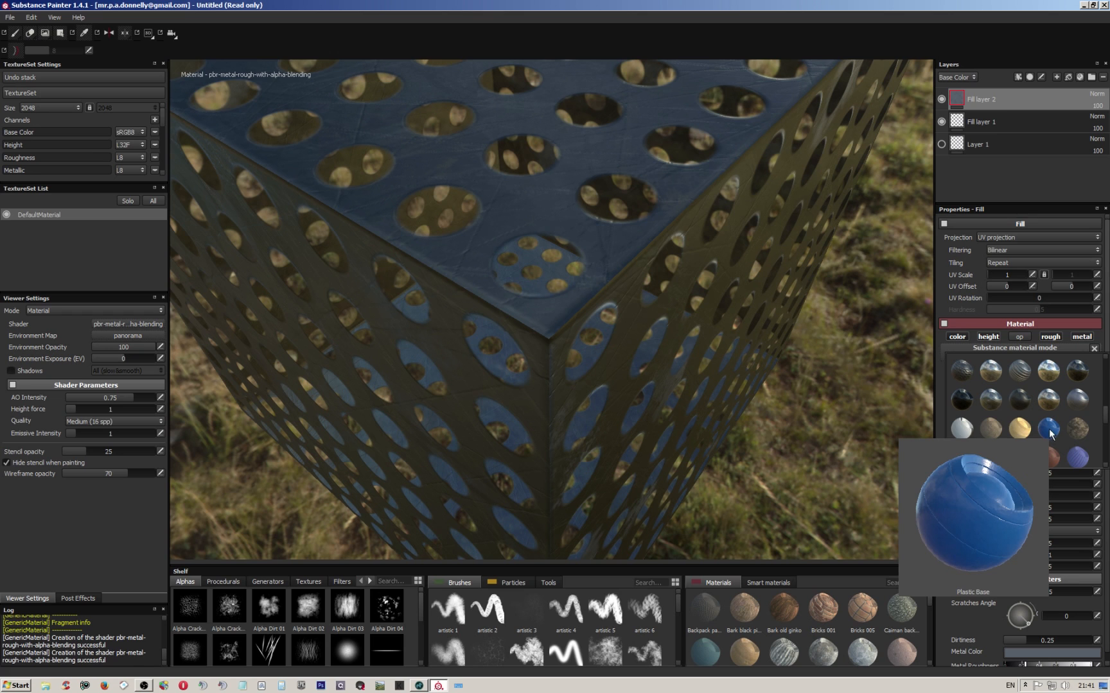
pyautogui.click(1048, 401)
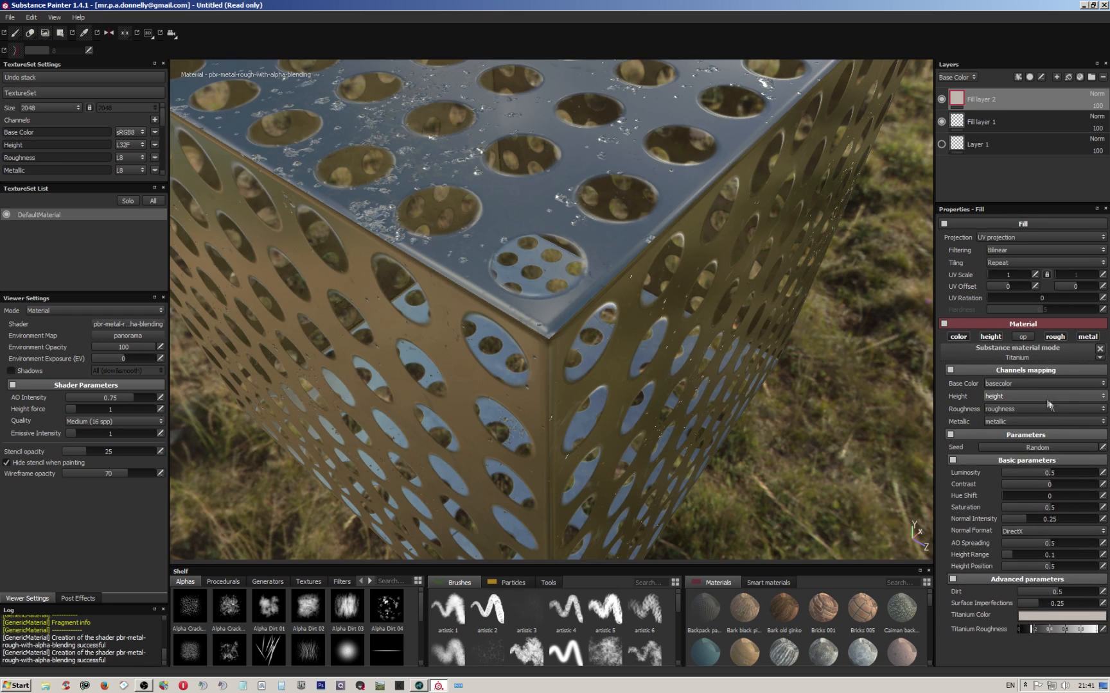
pyautogui.keyDown('alt'); pyautogui.moveTo(590, 200); pyautogui.dragTo(576, 222); pyautogui.keyUp('alt')
pyautogui.keyDown('alt'); pyautogui.moveTo(581, 166); pyautogui.dragTo(569, 219); pyautogui.keyUp('alt')
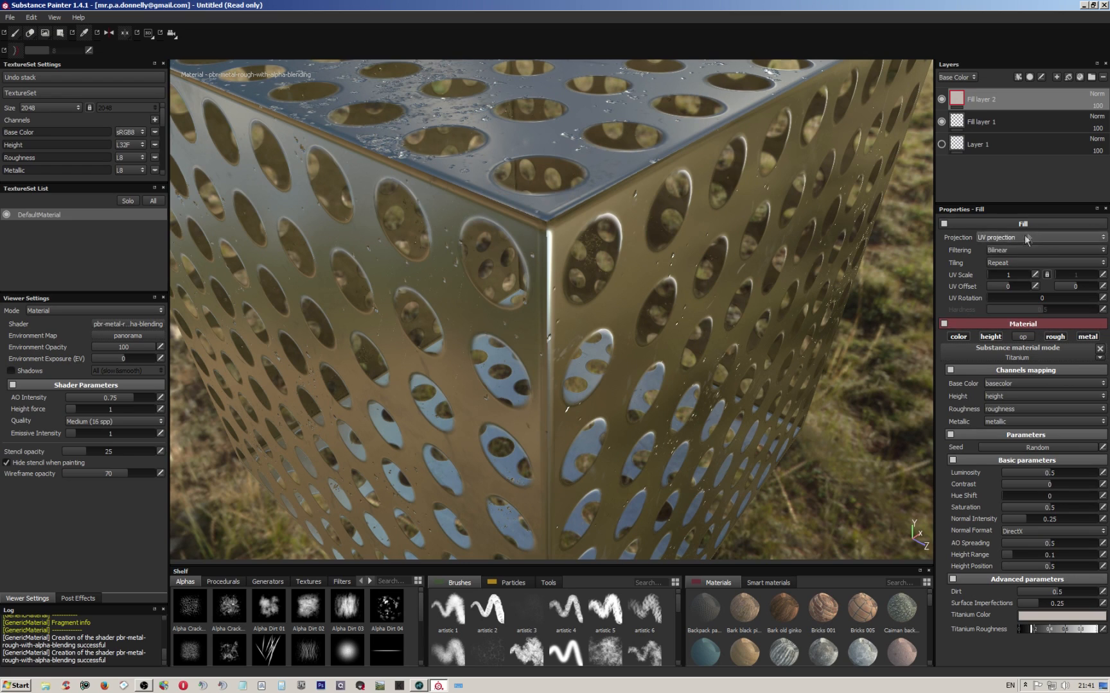
# Switch the substance material of Fill layer 2 to Metal Weapon and inspect it on the cube.
pyautogui.click(1035, 354)
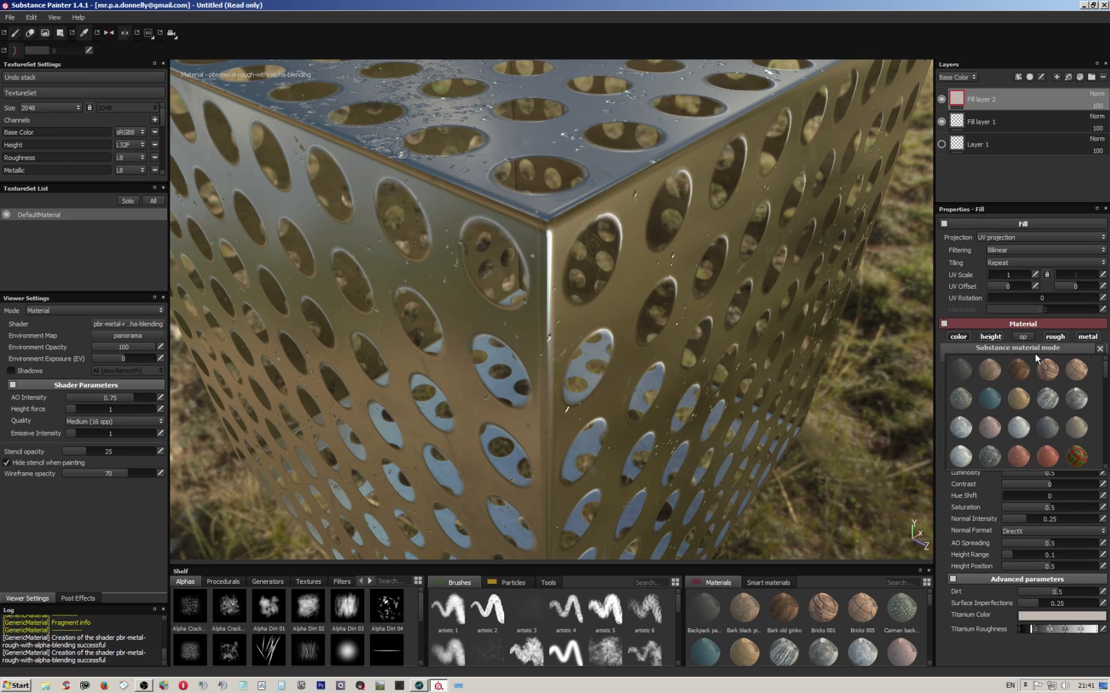
pyautogui.scroll(-3, 1048, 379)
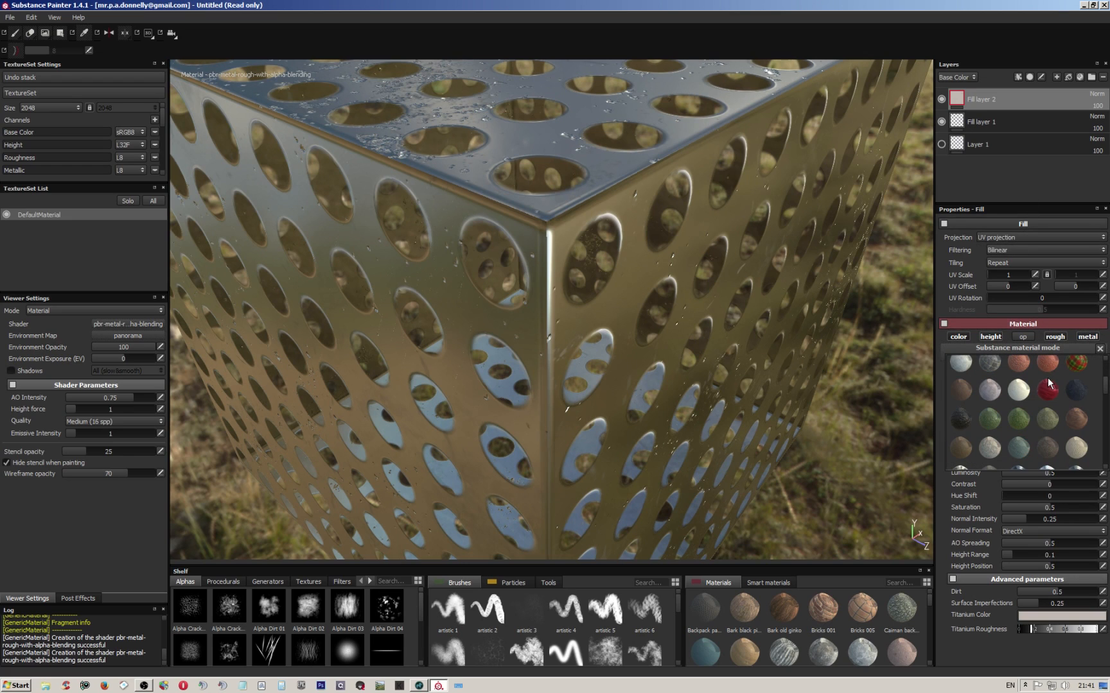
pyautogui.moveTo(1052, 384)
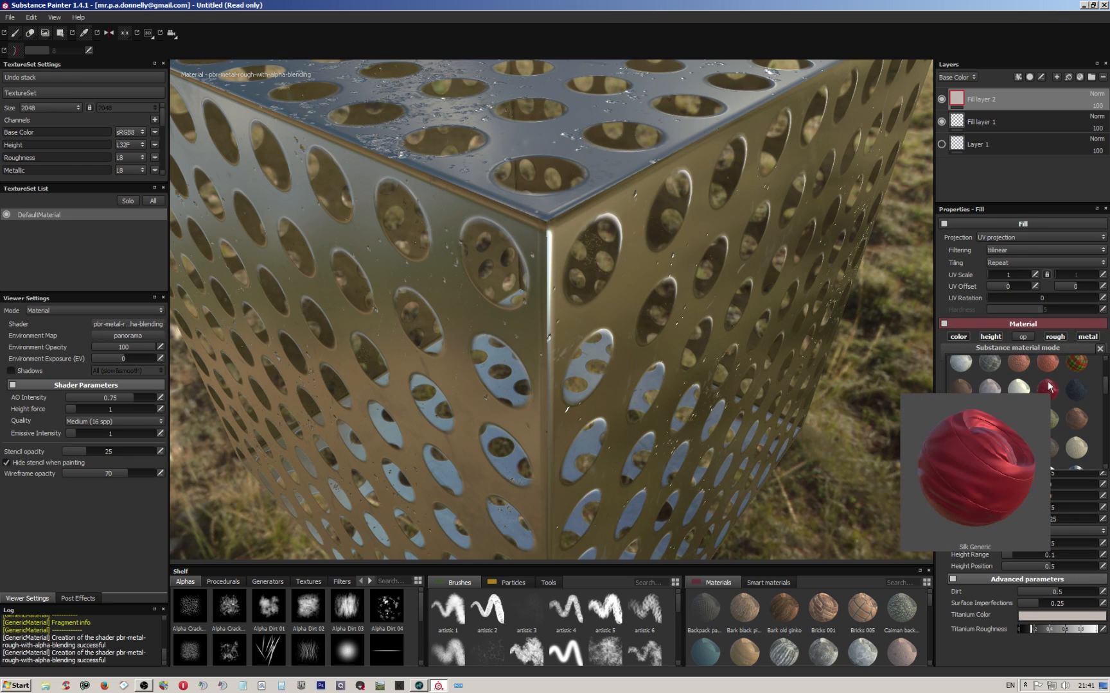
pyautogui.scroll(-2, 1080, 411)
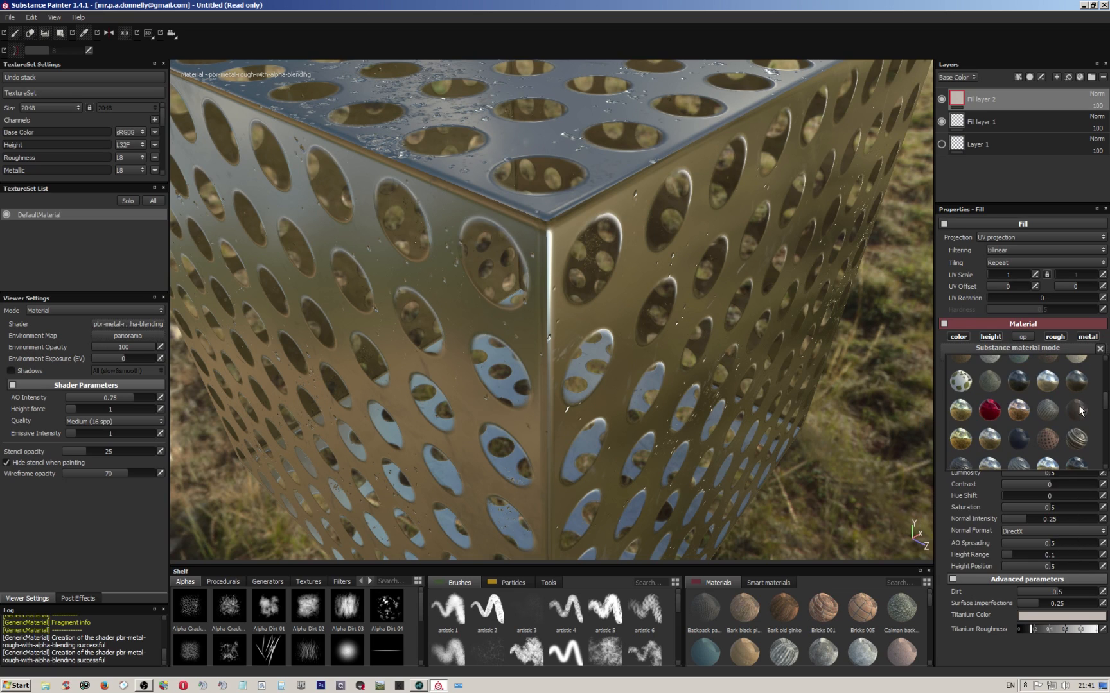
pyautogui.scroll(-2, 1017, 423)
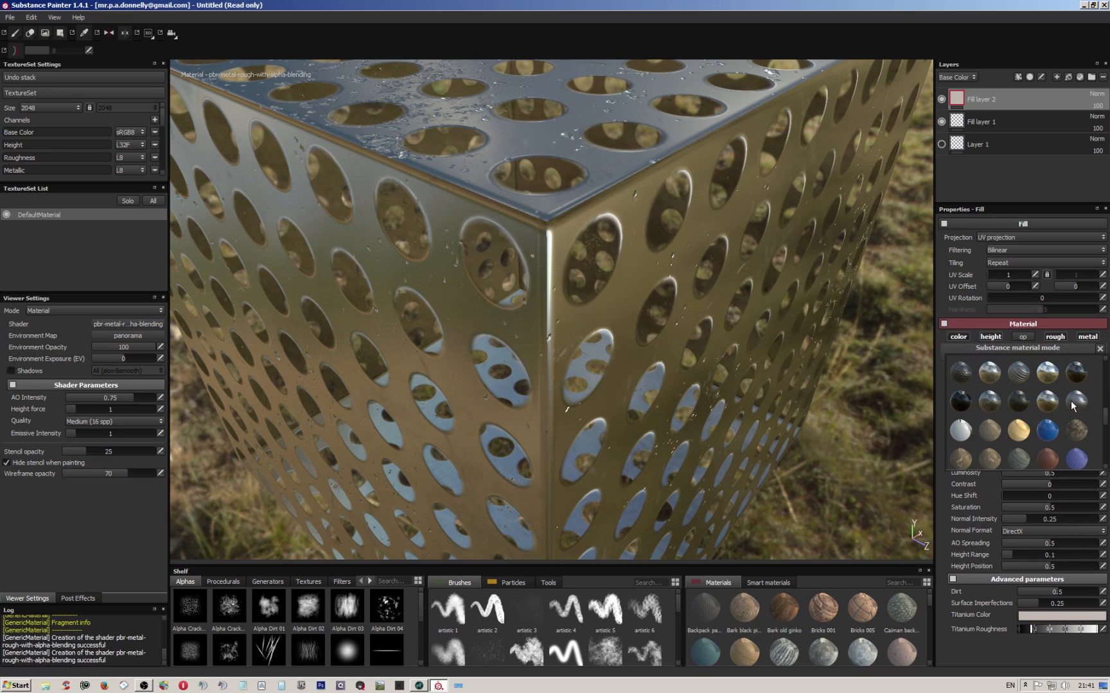
pyautogui.moveTo(1071, 405)
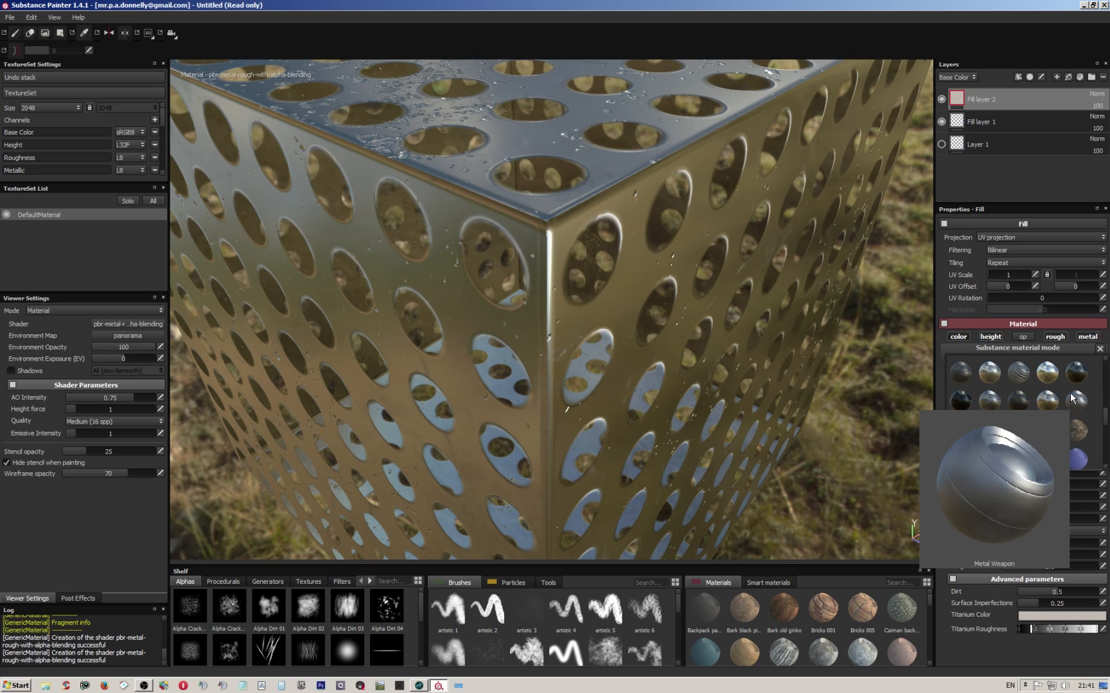
pyautogui.click(1075, 404)
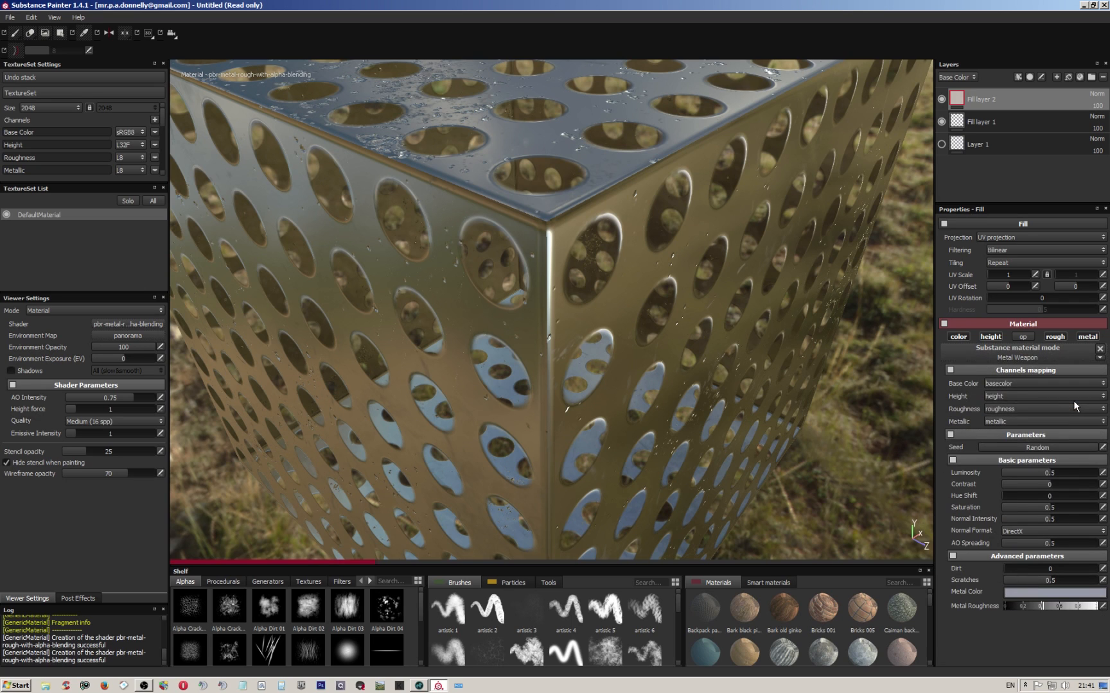
pyautogui.keyDown('alt'); pyautogui.moveTo(677, 230); pyautogui.dragTo(592, 355); pyautogui.keyUp('alt')
pyautogui.scroll(3, 649, 256)
pyautogui.scroll(-7, 646, 260)
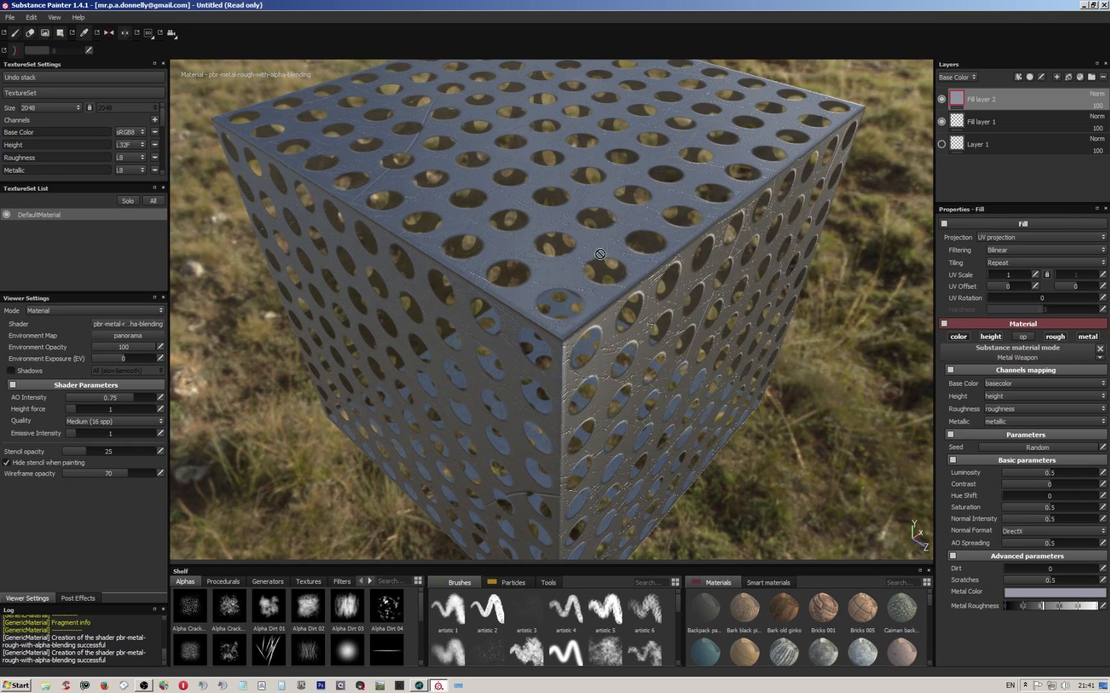
# Switch the substance material of Fill layer 2 to Car paint and inspect the perforated cube's surface.
pyautogui.click(1044, 355)
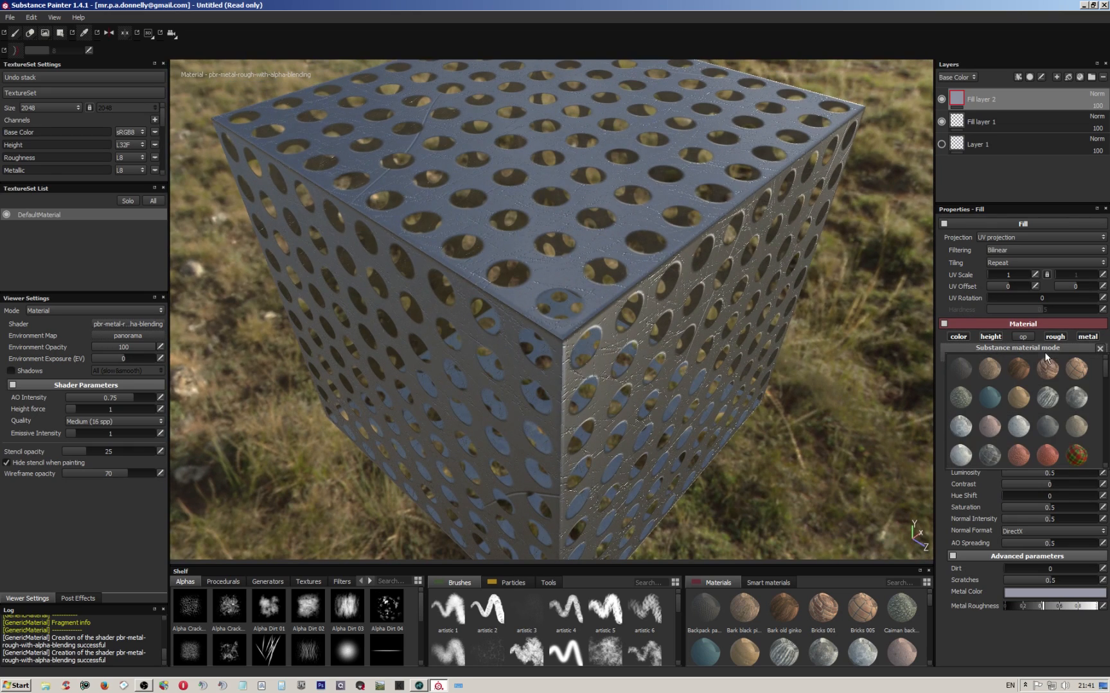
pyautogui.scroll(-3, 1086, 393)
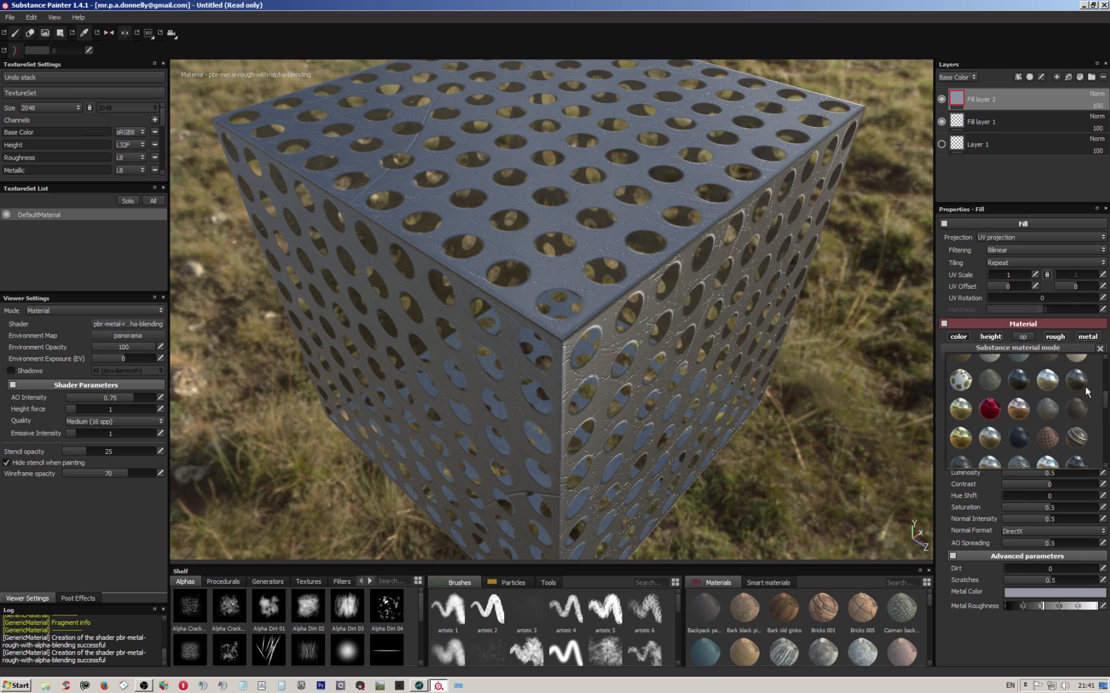
pyautogui.scroll(-3, 1086, 391)
pyautogui.scroll(-2, 1060, 423)
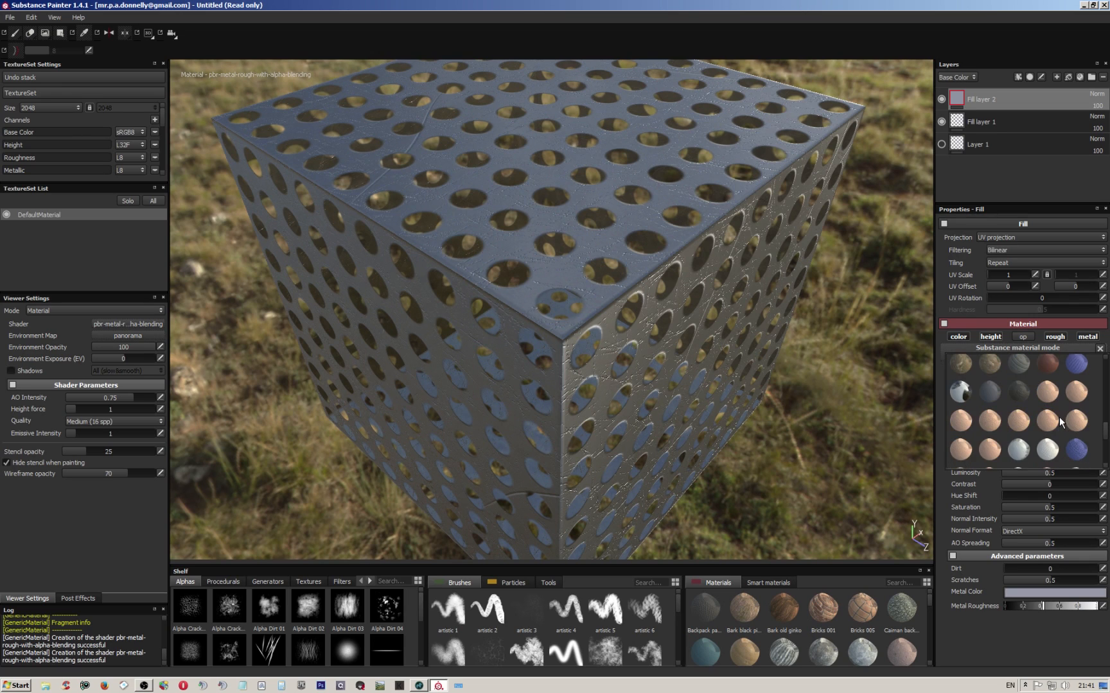
pyautogui.scroll(-3, 1062, 413)
pyautogui.scroll(3, 1060, 411)
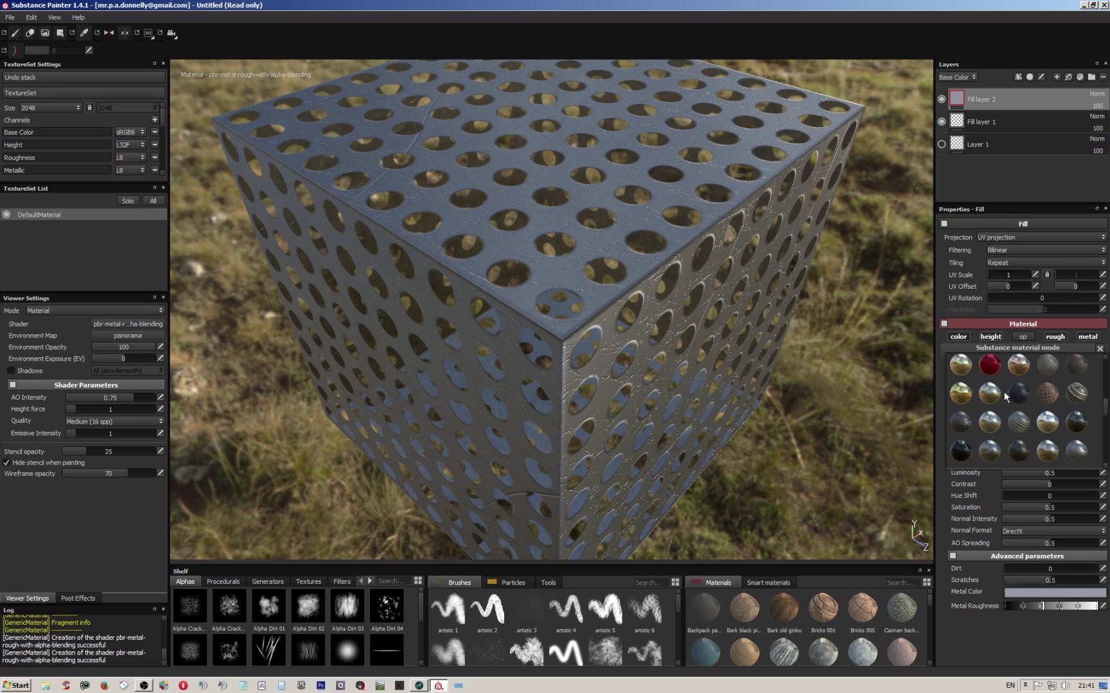
pyautogui.click(992, 372)
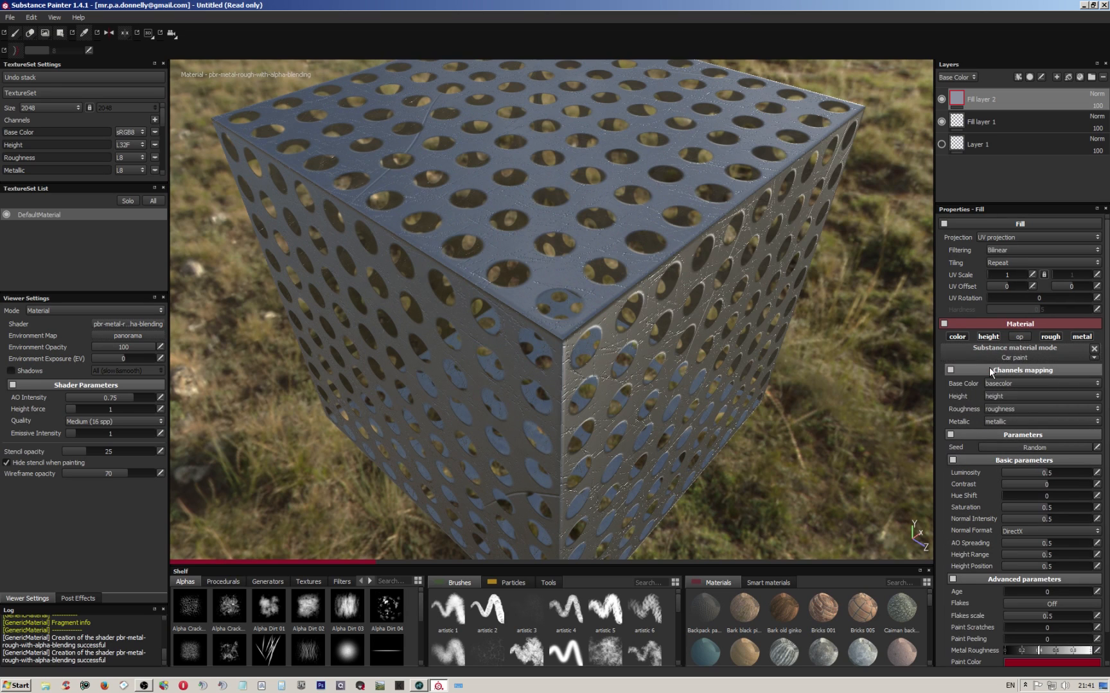
pyautogui.moveTo(646, 301)
pyautogui.keyDown('alt'); pyautogui.mouseDown()
pyautogui.moveTo(638, 249)
pyautogui.moveTo(645, 291)
pyautogui.mouseUp(); pyautogui.keyUp('alt')
pyautogui.scroll(-2, 575, 328)
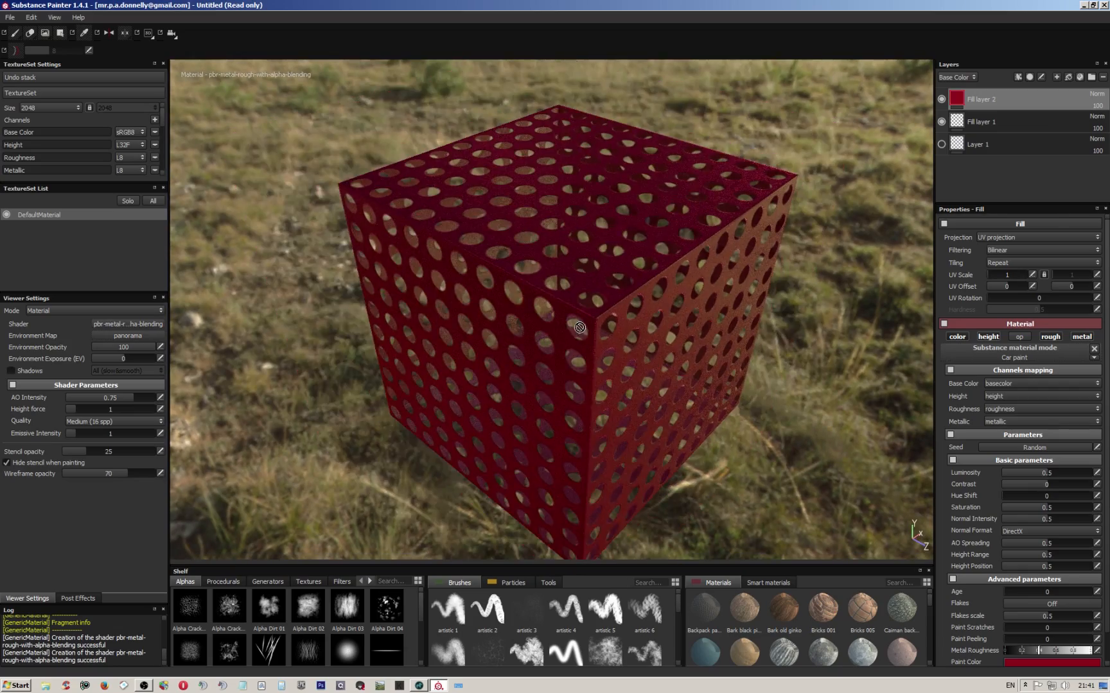
pyautogui.scroll(3, 581, 327)
pyautogui.scroll(2, 609, 302)
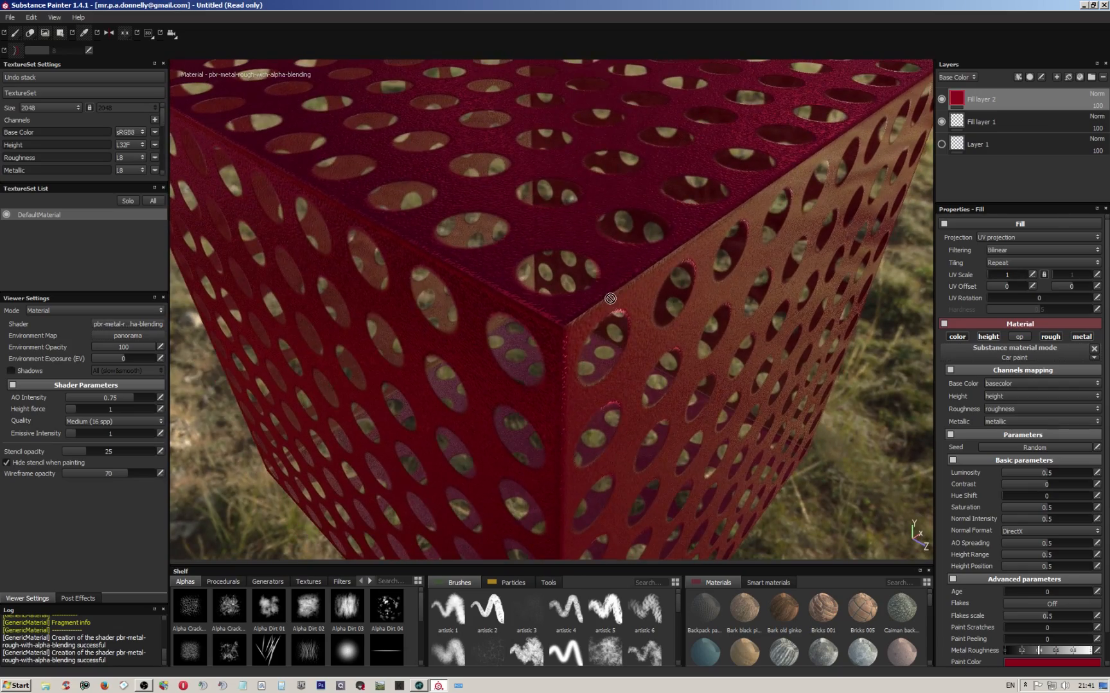
pyautogui.keyDown('alt'); pyautogui.moveTo(608, 286); pyautogui.dragTo(597, 235); pyautogui.keyUp('alt')
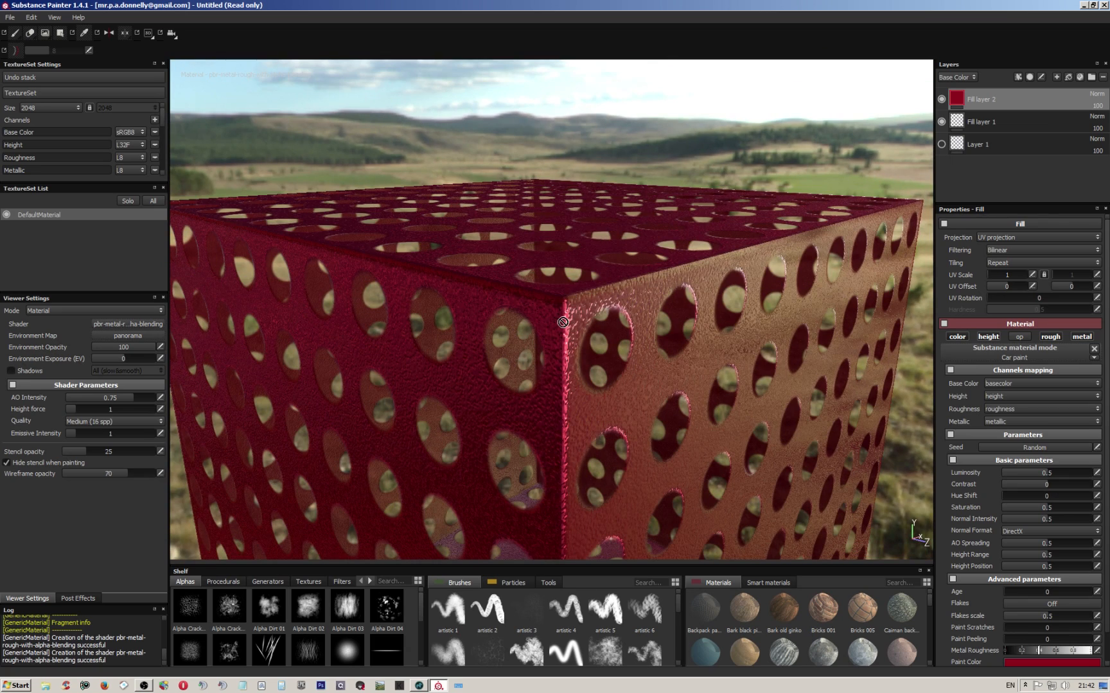
# Raise the texture set size to 4096 and check the cube's surface detail.
pyautogui.keyDown('alt'); pyautogui.moveTo(558, 279); pyautogui.dragTo(552, 340); pyautogui.keyUp('alt')
pyautogui.click(75, 106)
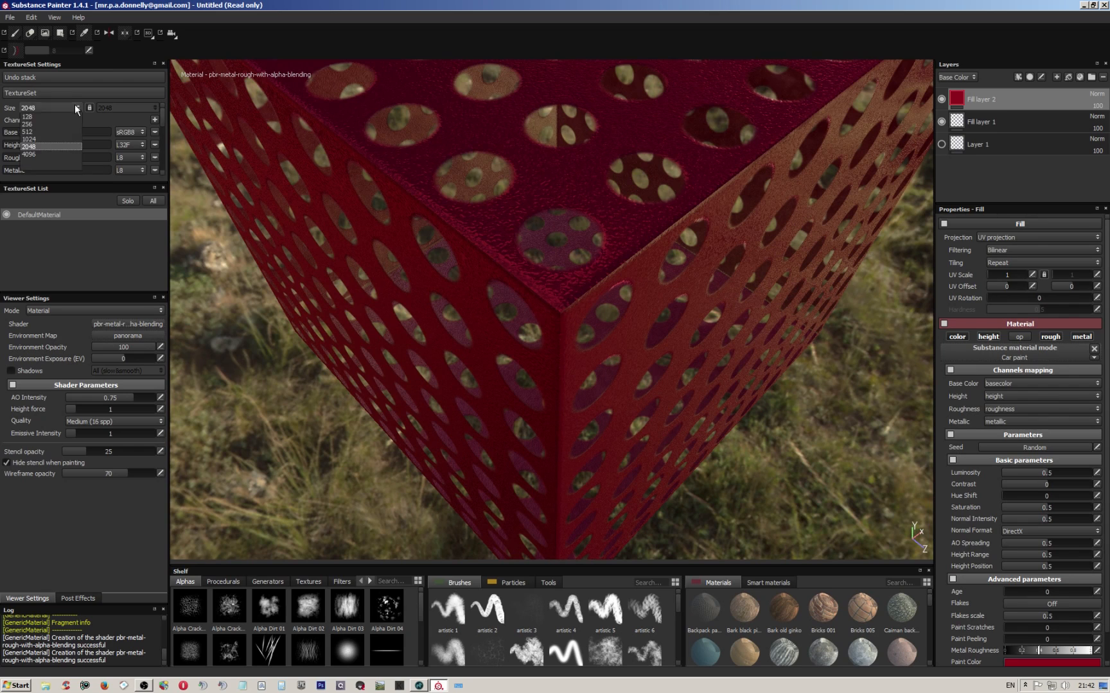
pyautogui.click(47, 153)
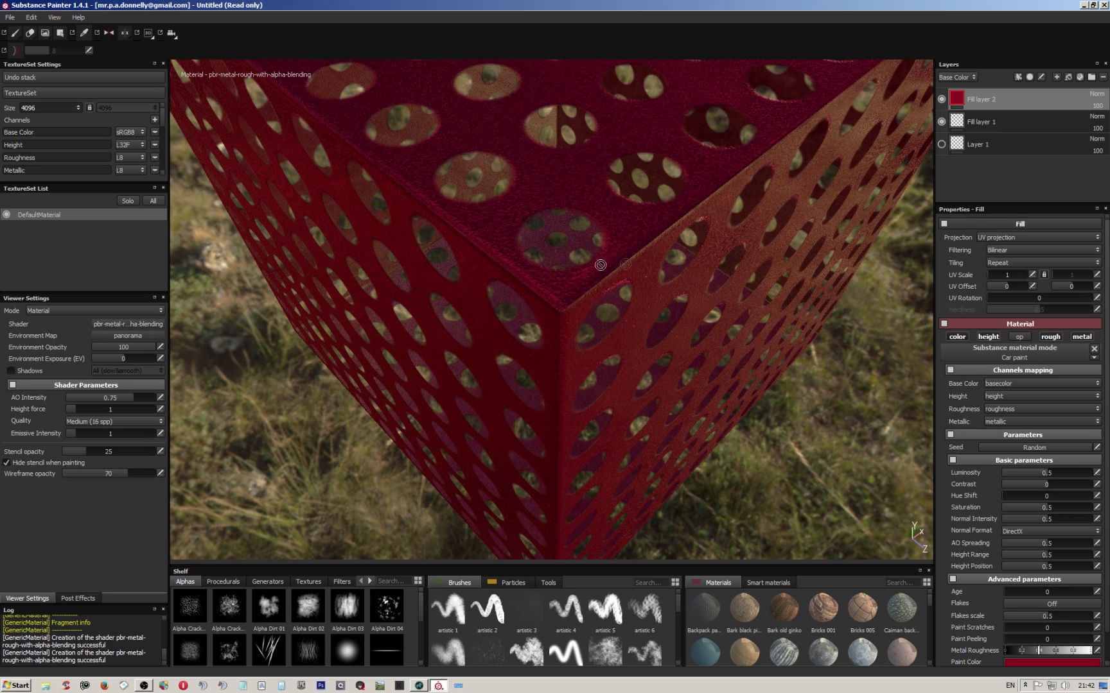
pyautogui.keyDown('alt'); pyautogui.moveTo(605, 295); pyautogui.dragTo(599, 255); pyautogui.keyUp('alt')
# Increase the UV Scale of Fill layer 2 to 68.64 and inspect the hole edges up close.
pyautogui.moveTo(1011, 275); pyautogui.dragTo(993, 276)
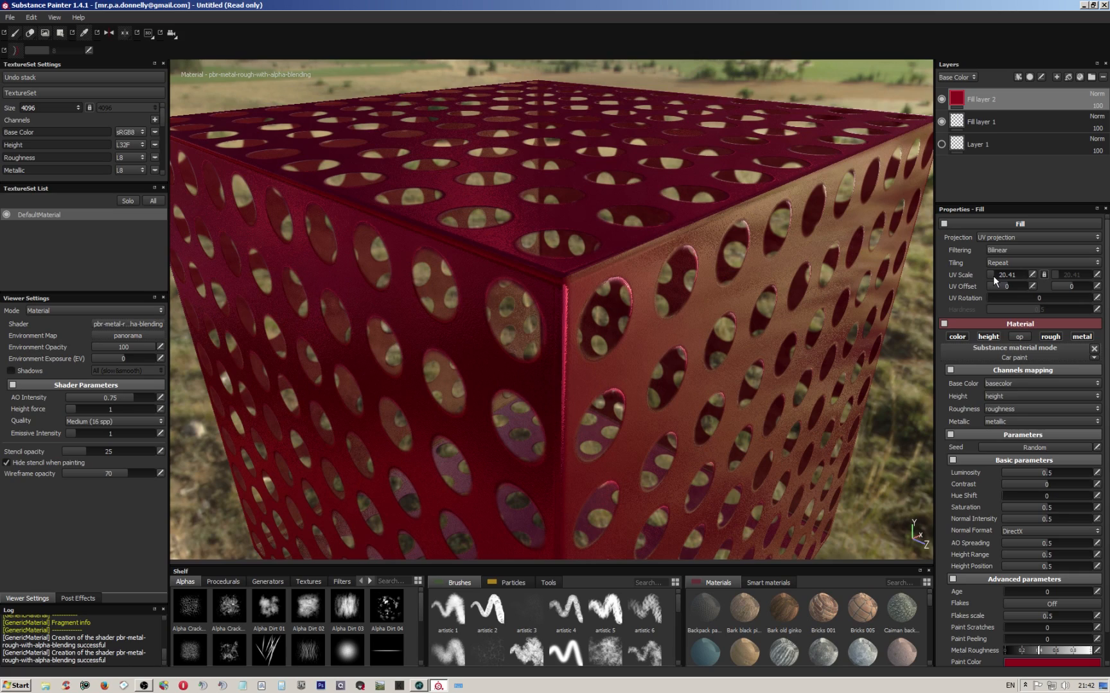
pyautogui.keyDown('alt'); pyautogui.moveTo(593, 241); pyautogui.dragTo(576, 339); pyautogui.keyUp('alt')
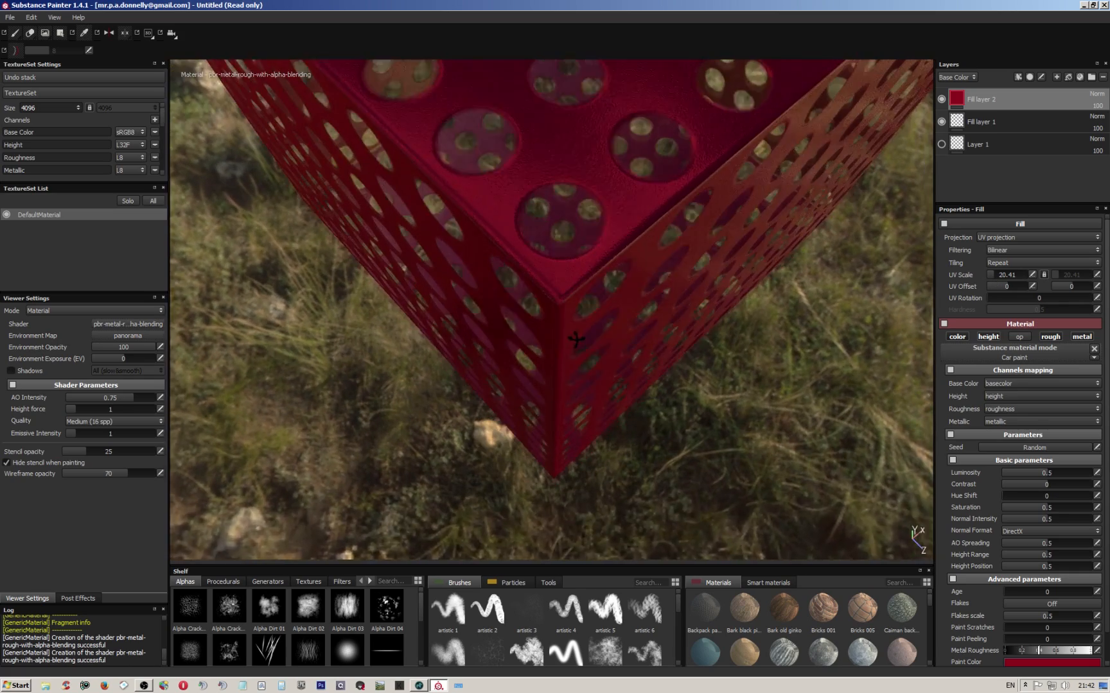
pyautogui.moveTo(995, 274); pyautogui.dragTo(1006, 276)
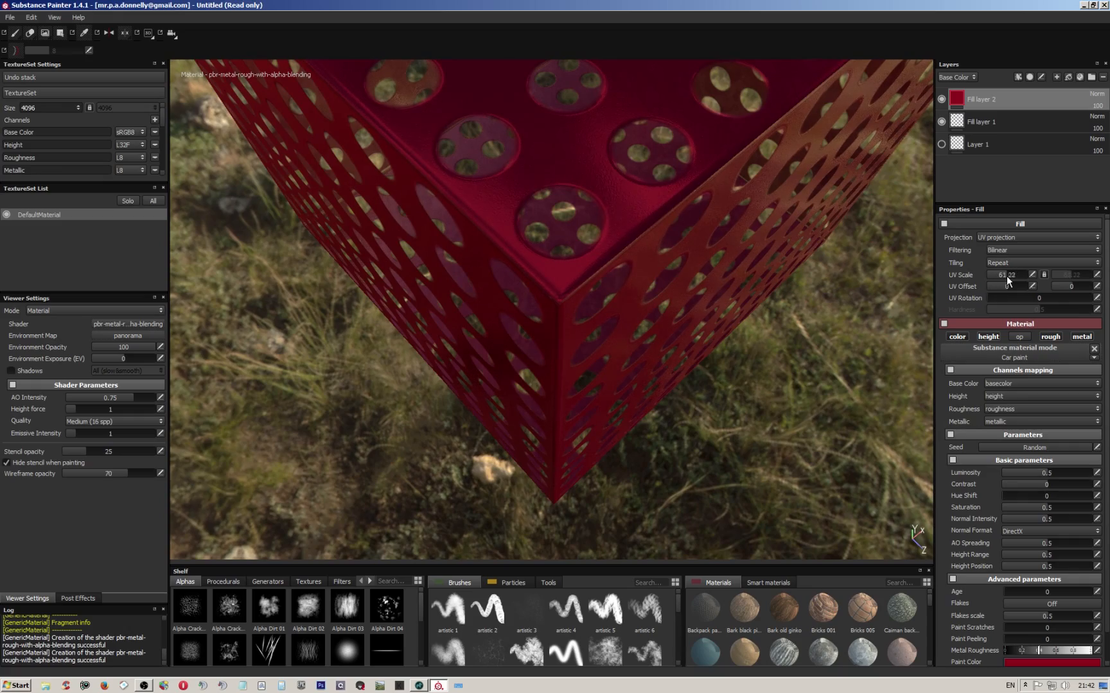
pyautogui.keyDown('alt'); pyautogui.moveTo(635, 209); pyautogui.dragTo(580, 266); pyautogui.keyUp('alt')
pyautogui.scroll(-2, 580, 264)
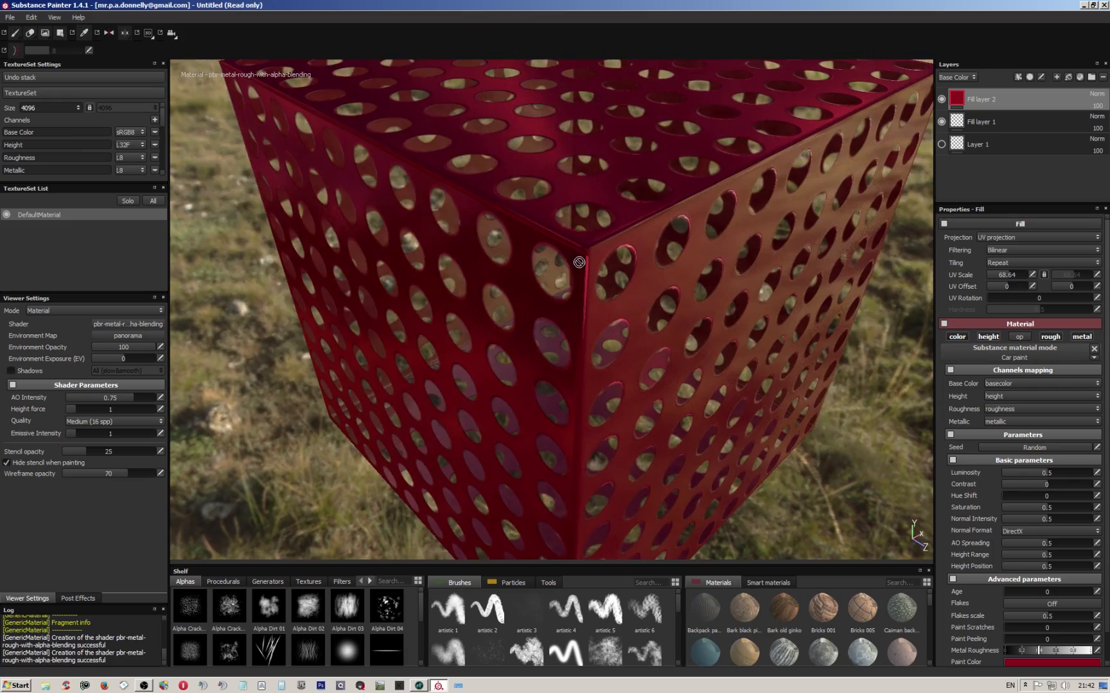
pyautogui.scroll(8, 579, 264)
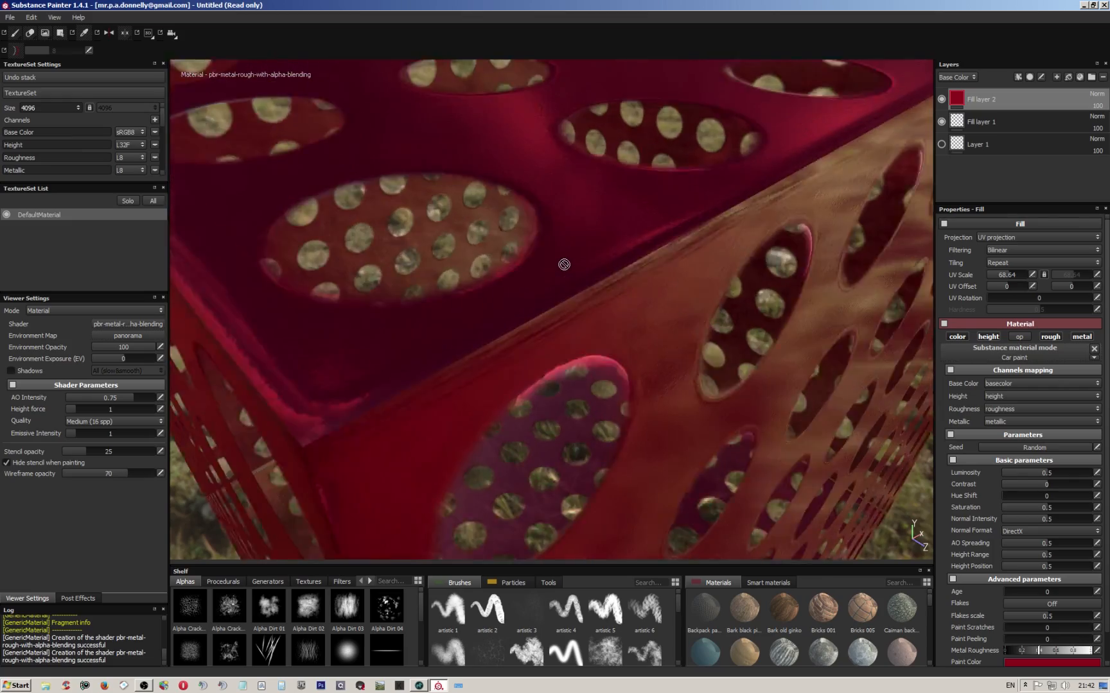
pyautogui.moveTo(563, 264)
pyautogui.keyDown('alt'); pyautogui.mouseDown()
pyautogui.moveTo(602, 299)
pyautogui.moveTo(619, 264)
pyautogui.moveTo(581, 270)
pyautogui.moveTo(543, 295)
pyautogui.moveTo(559, 280)
pyautogui.moveTo(579, 283)
pyautogui.moveTo(546, 289)
pyautogui.moveTo(557, 265)
pyautogui.mouseUp(); pyautogui.keyUp('alt')
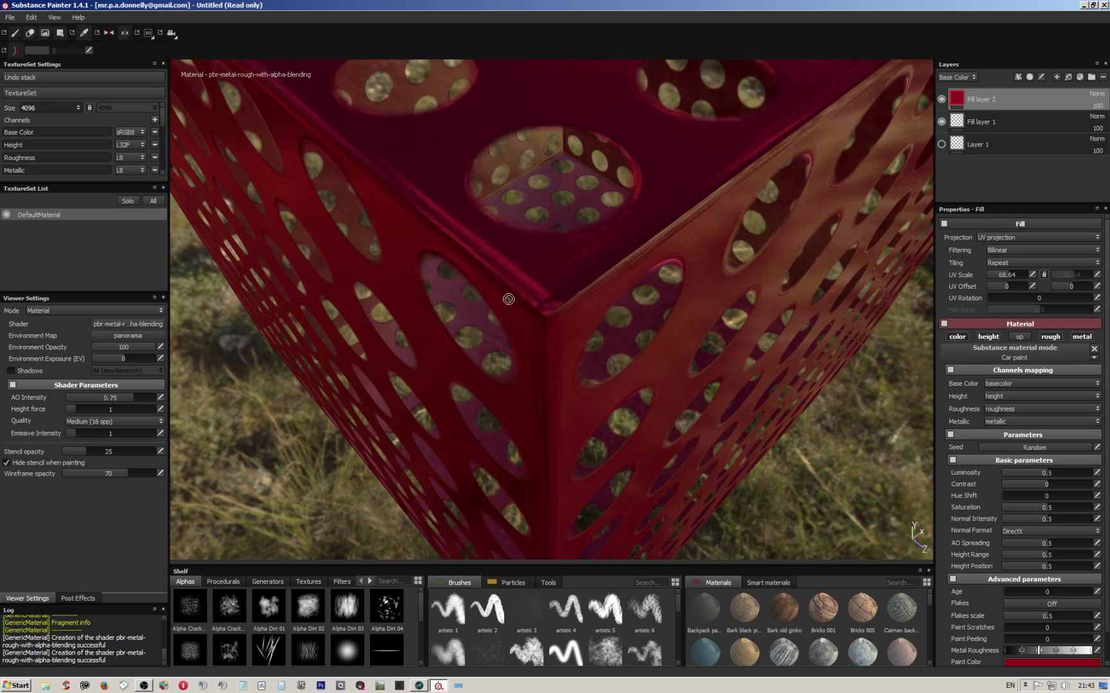
pyautogui.moveTo(570, 353)
pyautogui.keyDown('alt'); pyautogui.mouseDown()
pyautogui.moveTo(565, 248)
pyautogui.moveTo(578, 307)
pyautogui.moveTo(689, 309)
pyautogui.moveTo(572, 334)
pyautogui.mouseUp(); pyautogui.keyUp('alt')
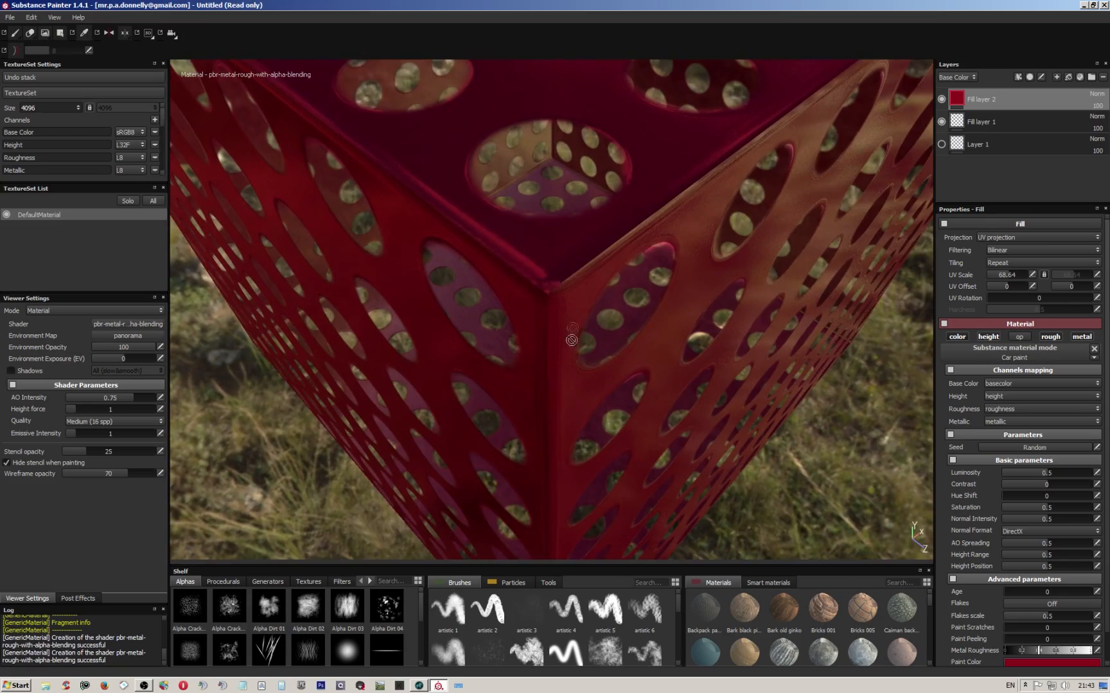
pyautogui.keyDown('alt'); pyautogui.moveTo(636, 246); pyautogui.dragTo(571, 307); pyautogui.keyUp('alt')
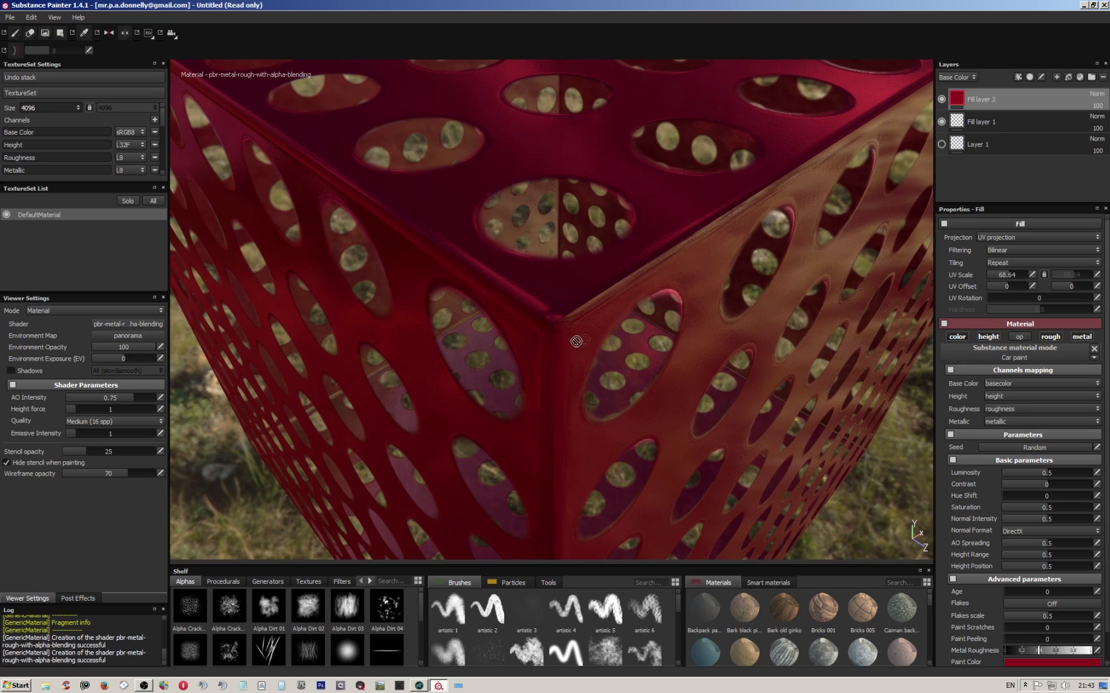
# Set the texture set size to 2048.
pyautogui.click(11, 17)
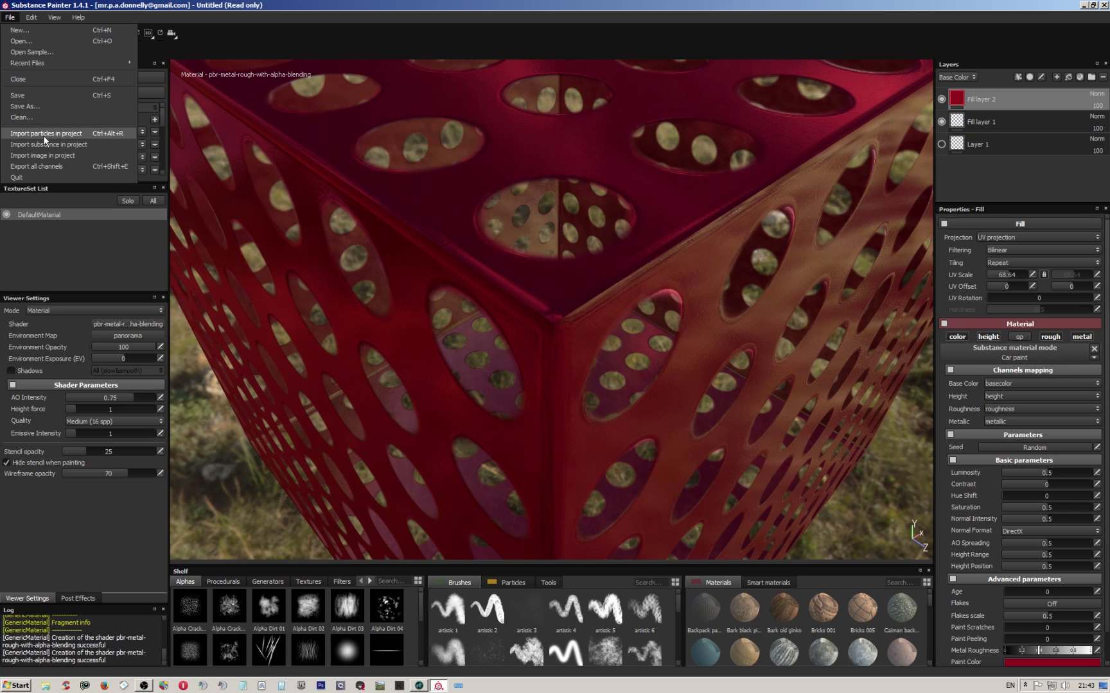
pyautogui.click(279, 6)
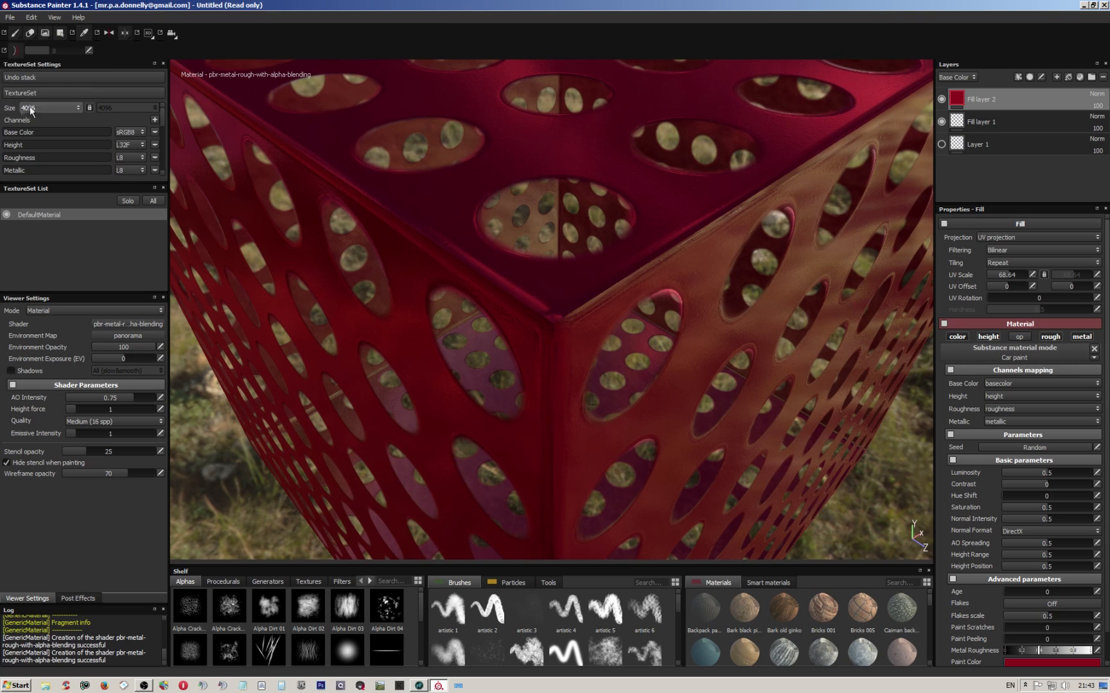
pyautogui.click(75, 105)
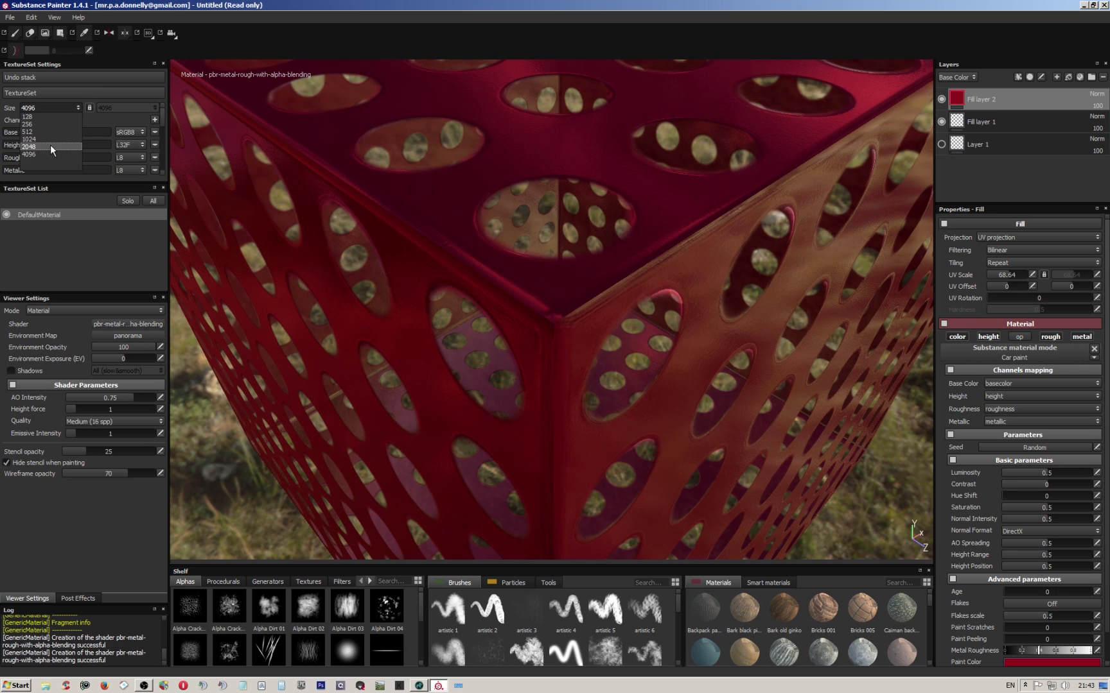
pyautogui.click(50, 144)
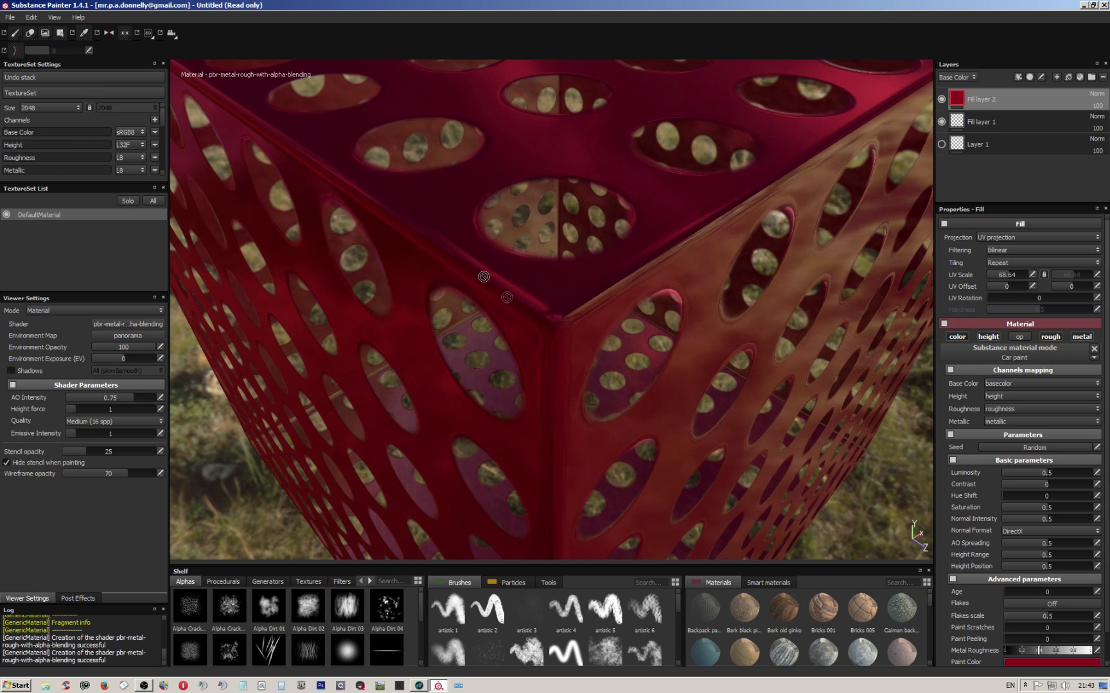
# Reduce the UV Scale of Fill layer 2 to 27.83 and check the cube's corner and holes.
pyautogui.keyDown('alt'); pyautogui.moveTo(568, 285); pyautogui.dragTo(599, 347); pyautogui.keyUp('alt')
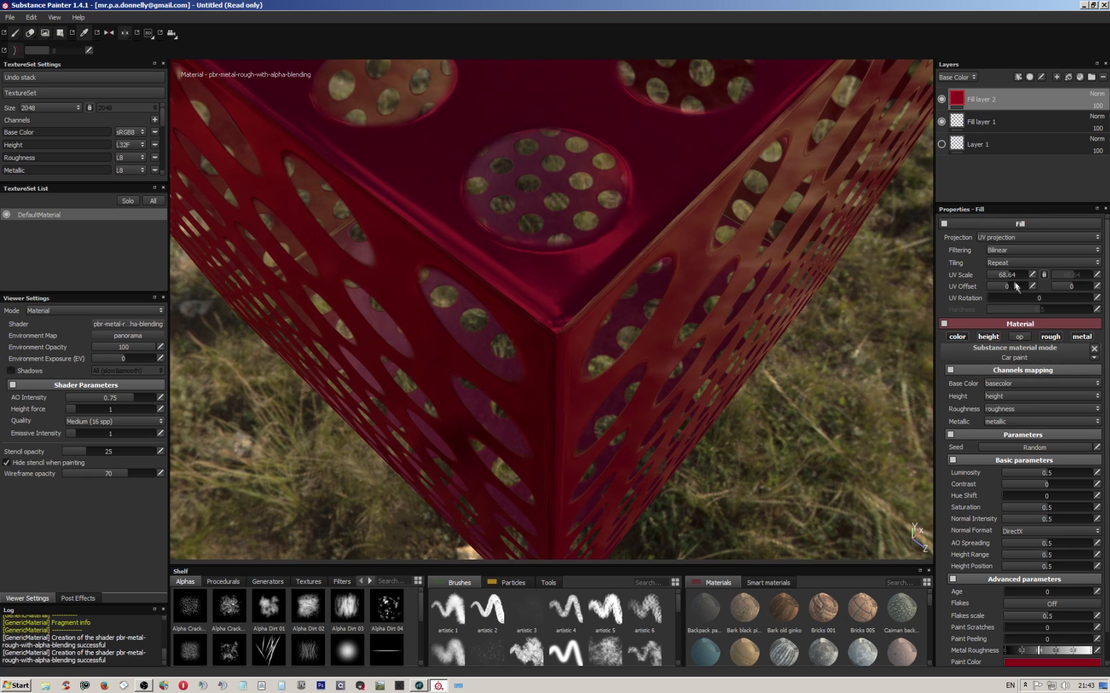
pyautogui.moveTo(991, 270); pyautogui.dragTo(996, 270)
pyautogui.keyDown('alt'); pyautogui.moveTo(653, 298); pyautogui.dragTo(368, 258); pyautogui.keyUp('alt')
# Open the export of all channels and review the DefaultMaterial map list and the available configuration presets.
pyautogui.click(9, 17)
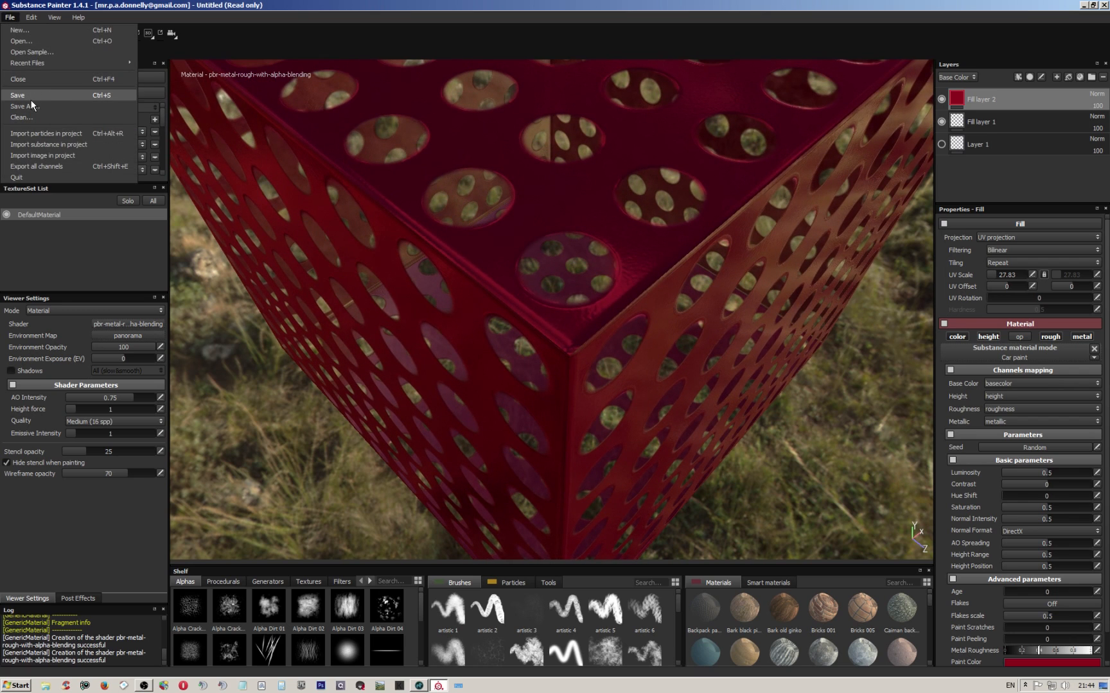
pyautogui.click(34, 165)
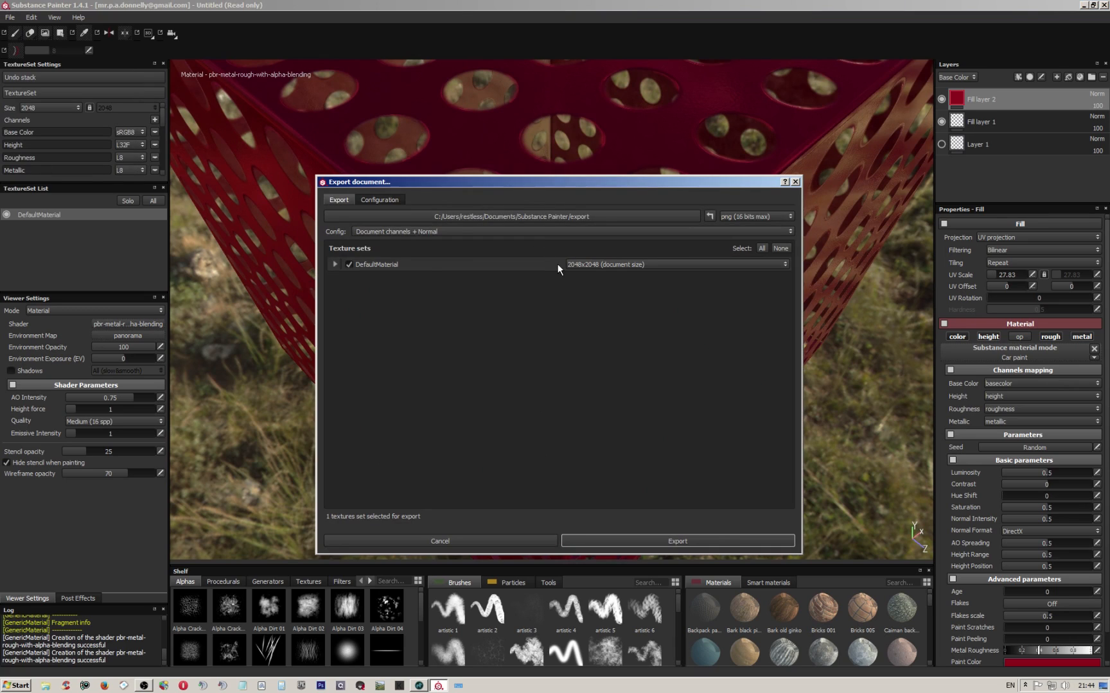
pyautogui.click(334, 264)
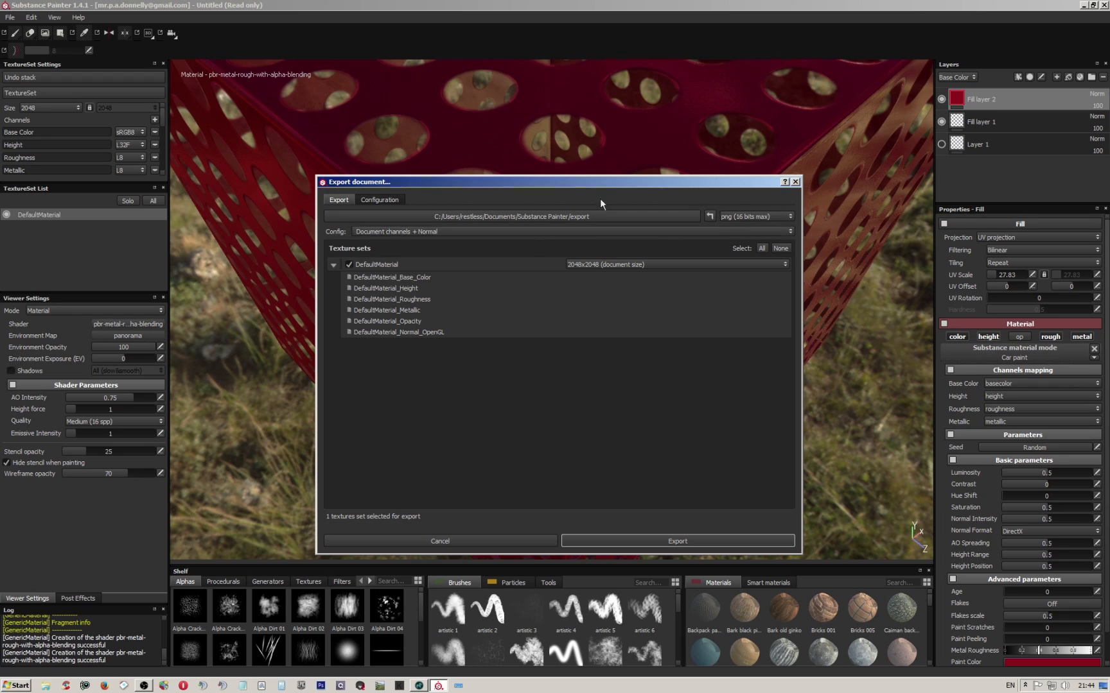
pyautogui.click(758, 232)
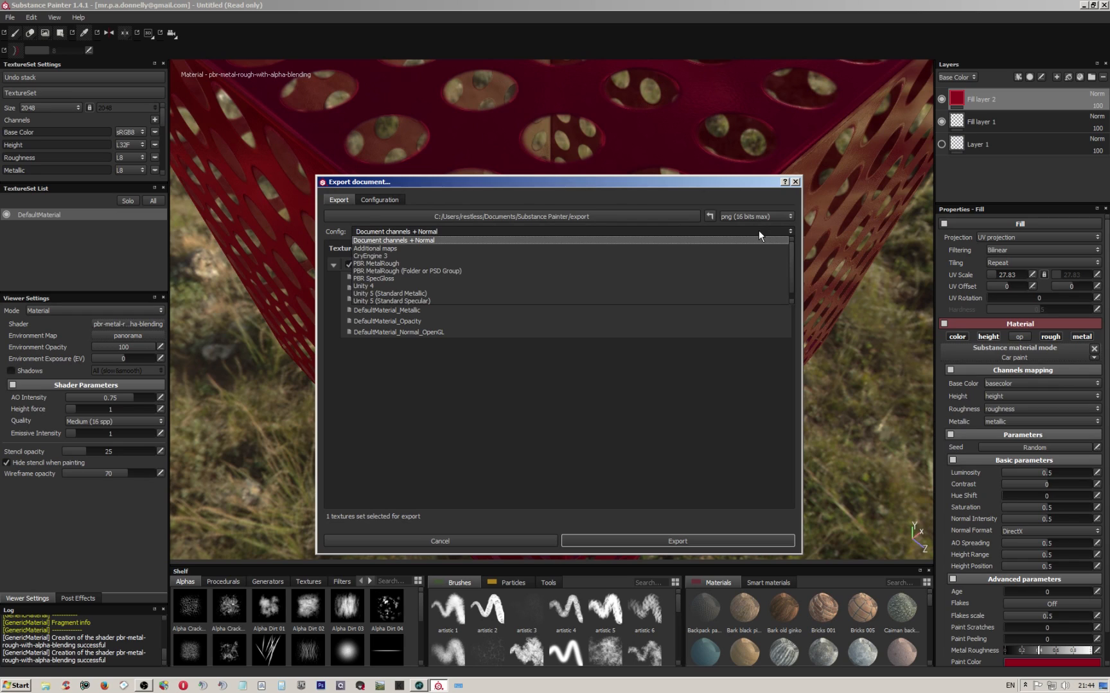
pyautogui.click(760, 188)
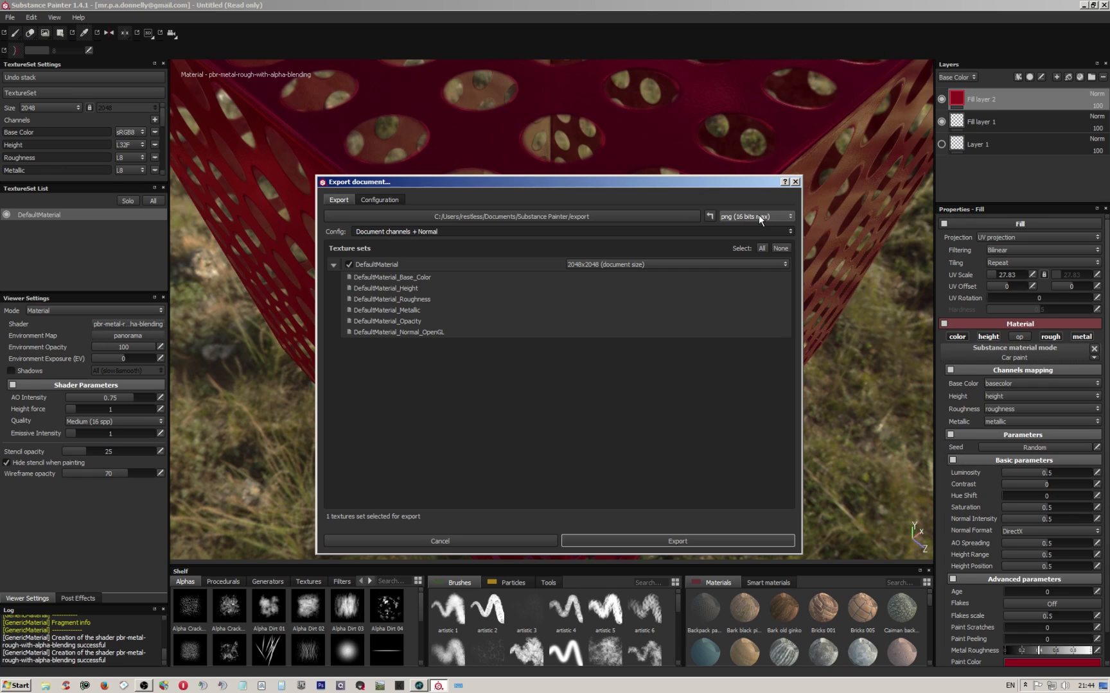
# Try targa (8 bits max) as the export file format and return to png (16 bits max).
pyautogui.click(759, 217)
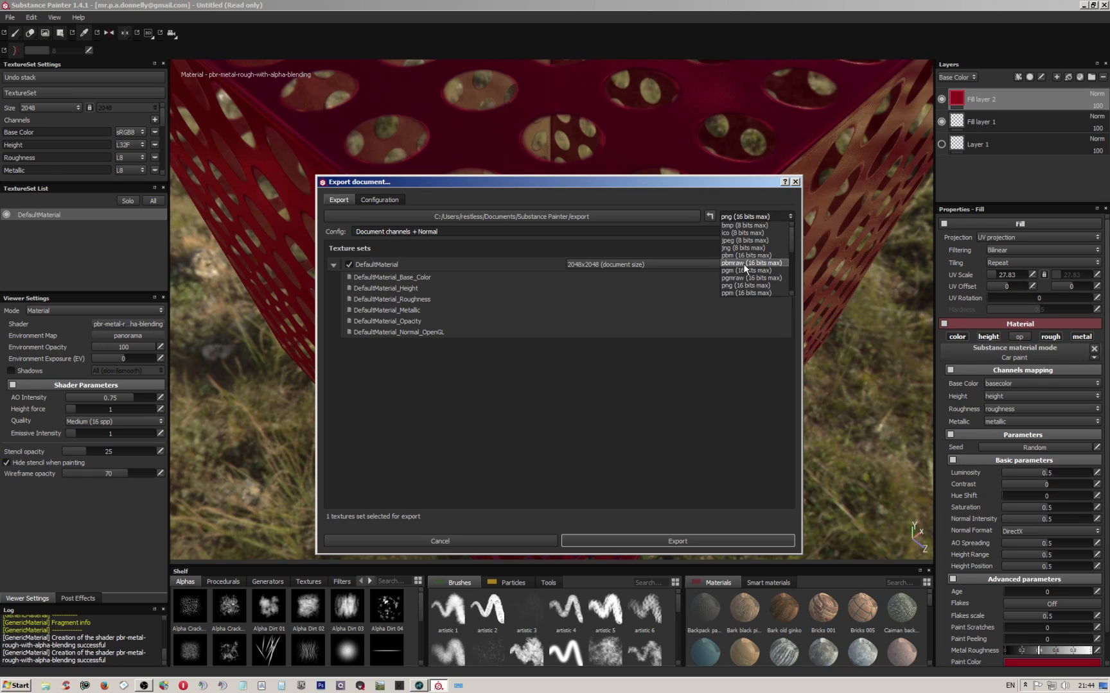
pyautogui.moveTo(792, 245)
pyautogui.mouseDown()
pyautogui.moveTo(790, 286)
pyautogui.moveTo(788, 240)
pyautogui.moveTo(790, 257)
pyautogui.mouseUp()
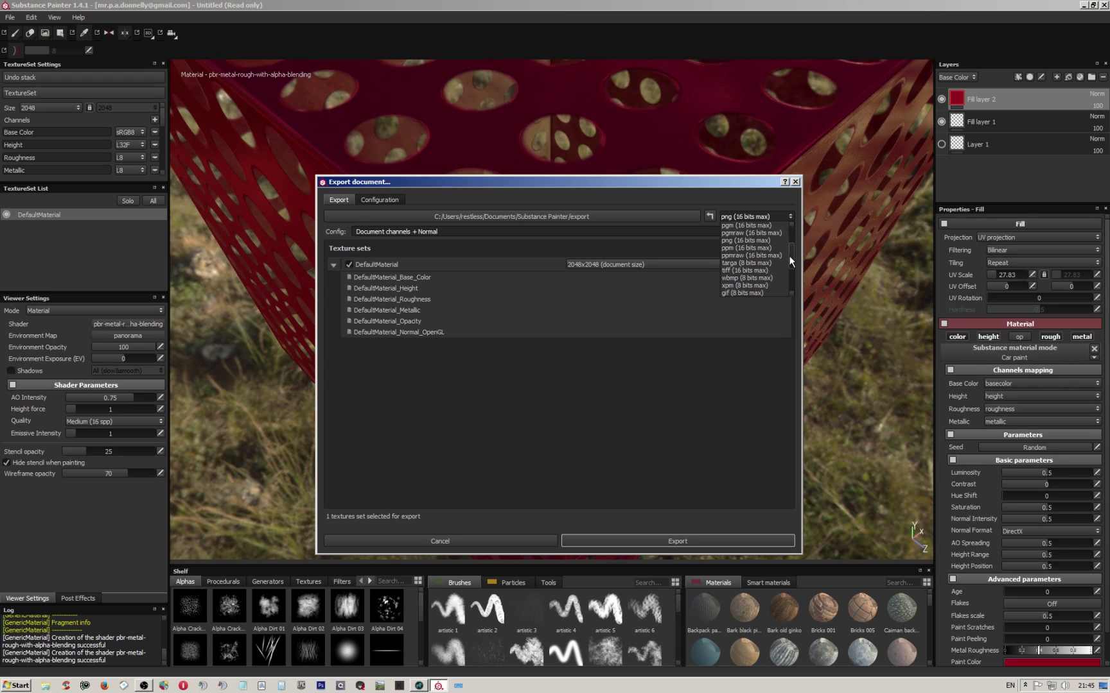
pyautogui.click(760, 262)
pyautogui.click(785, 217)
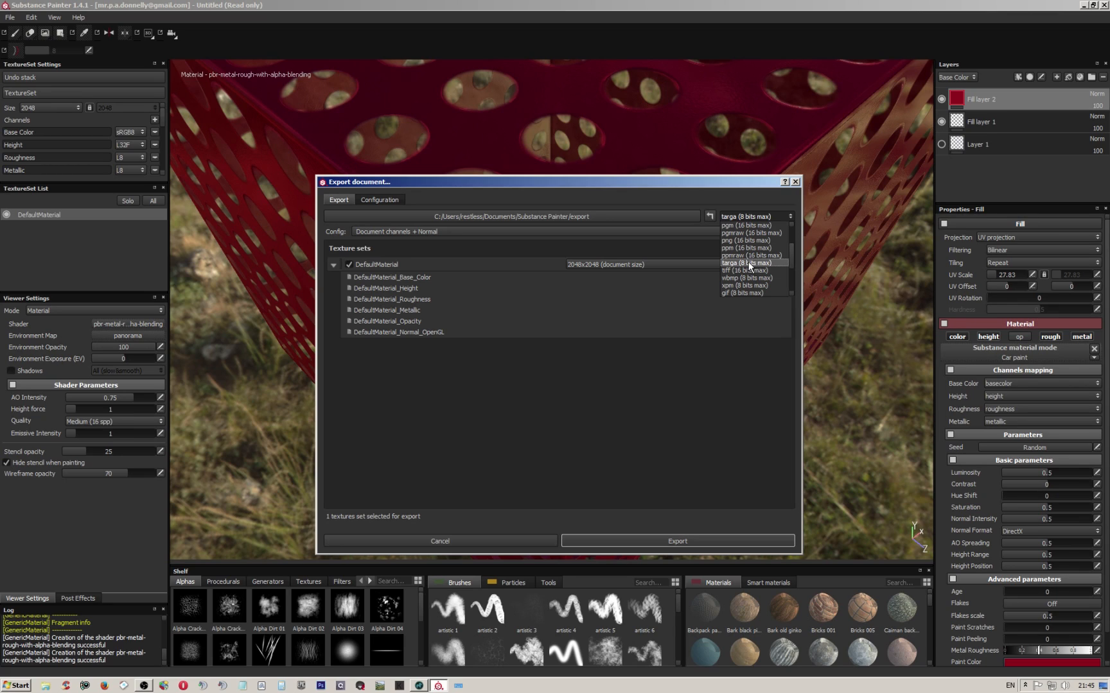
pyautogui.scroll(2, 790, 223)
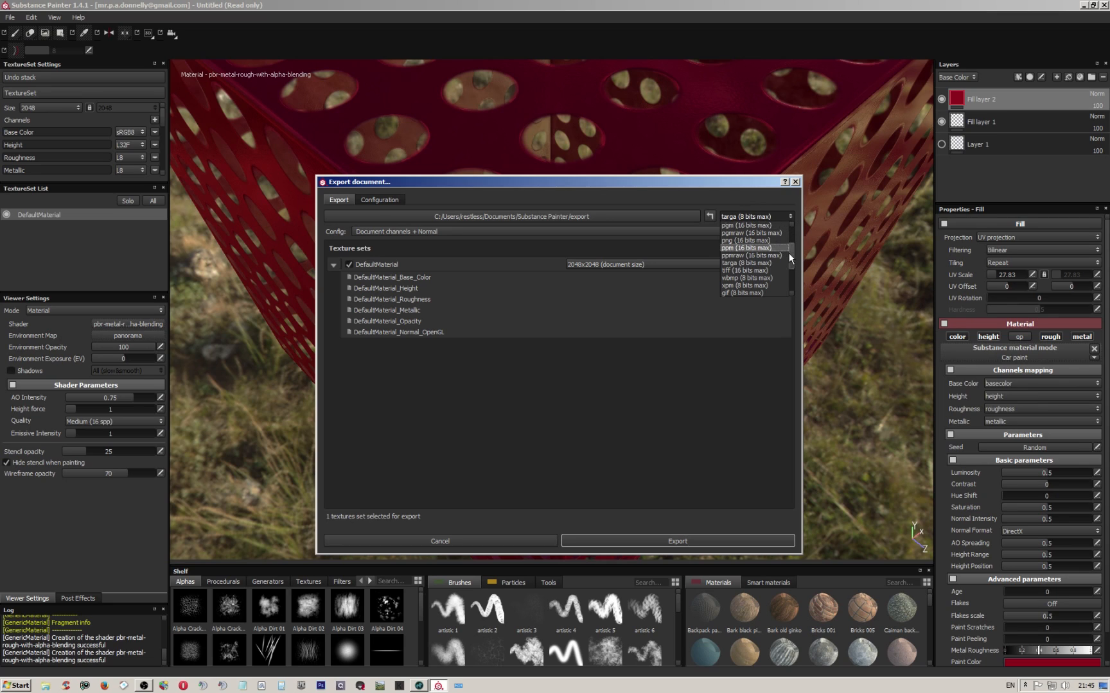
pyautogui.scroll(-2, 790, 235)
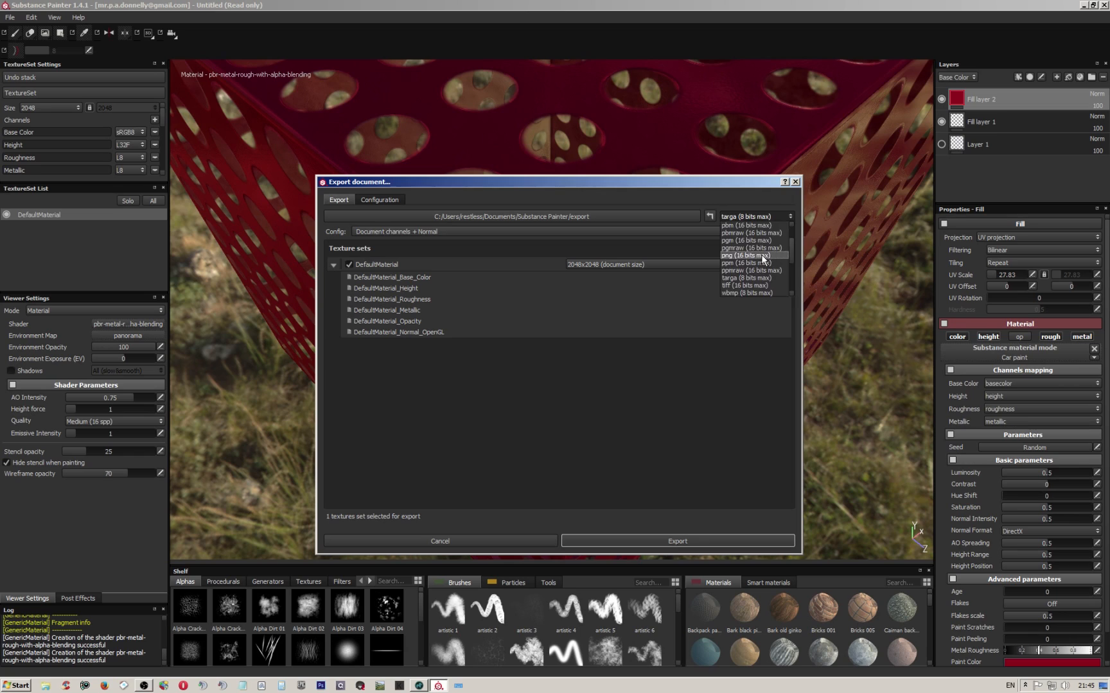
pyautogui.click(758, 255)
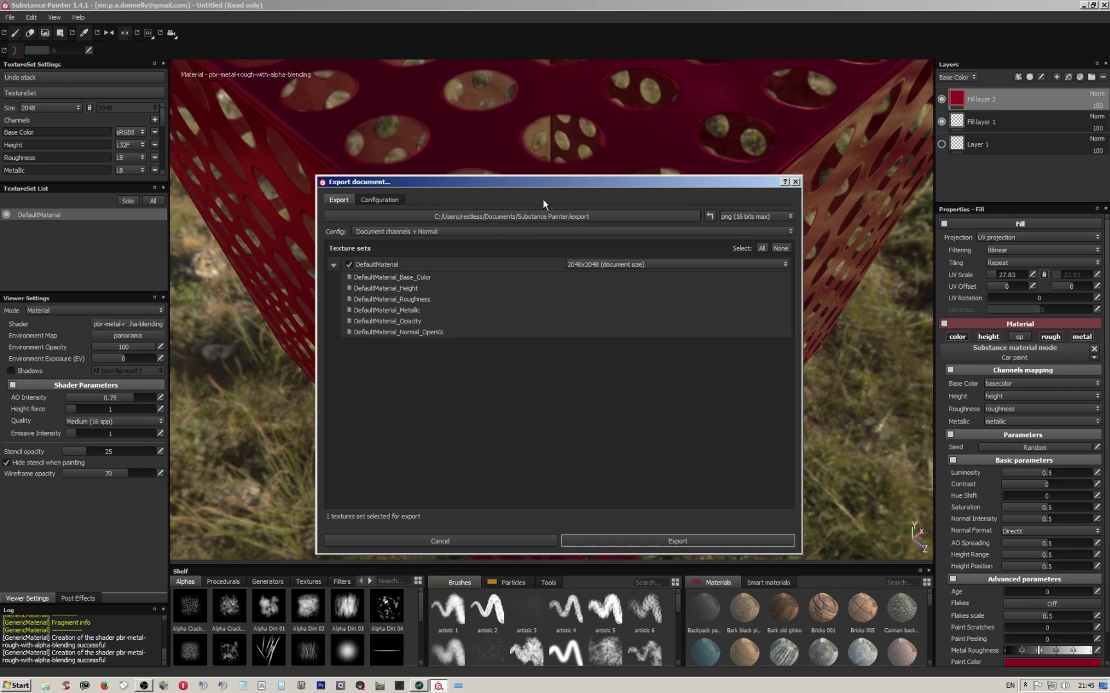
# Browse for the export destination and create a folder named Painter on the dev (H:) drive.
pyautogui.click(590, 217)
pyautogui.click(366, 458)
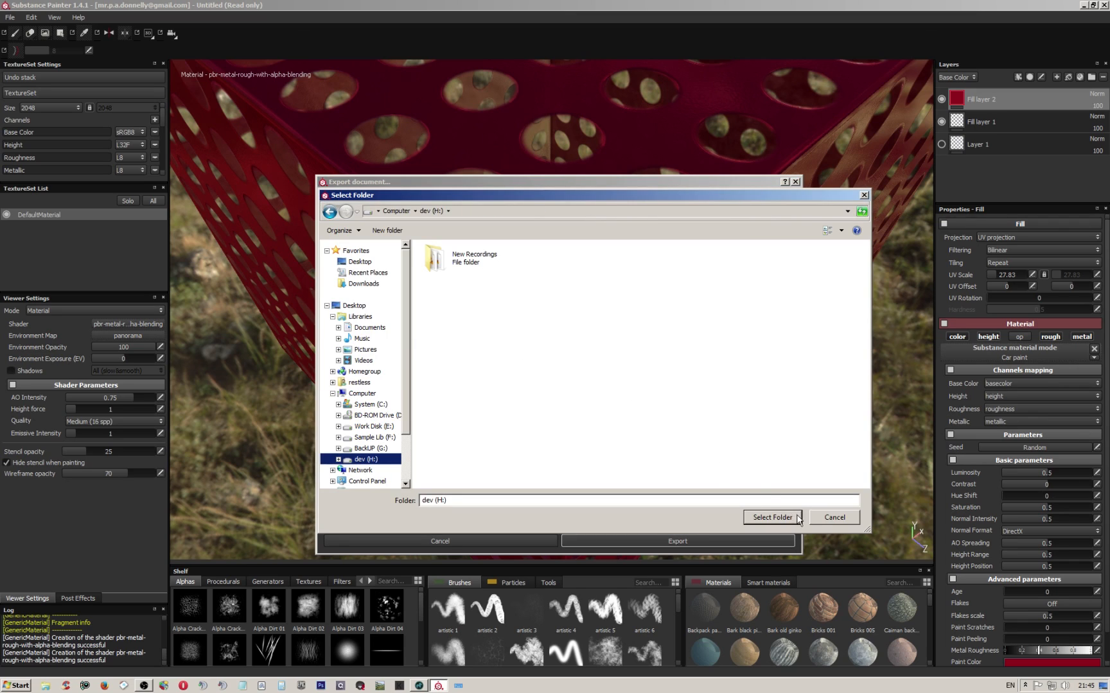
pyautogui.rightClick(623, 369)
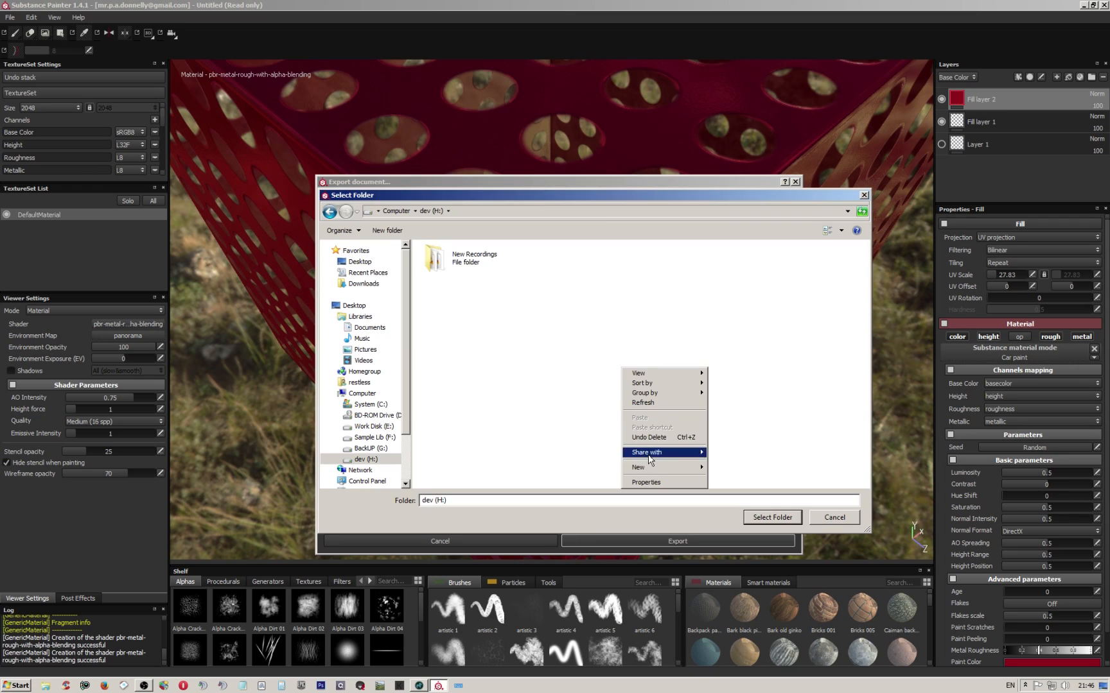
pyautogui.moveTo(649, 468)
pyautogui.click(734, 473)
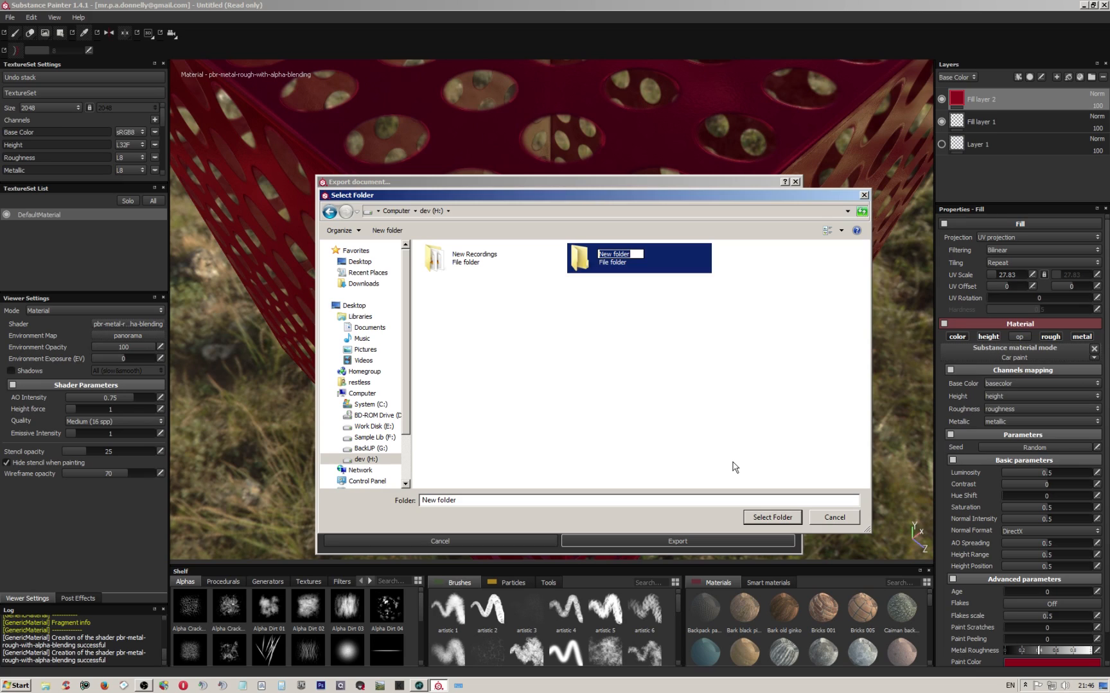
pyautogui.write('Painter')
pyautogui.press('Return')
# Select the Painter folder as the export destination and export the DefaultMaterial maps.
pyautogui.doubleClick(614, 269)
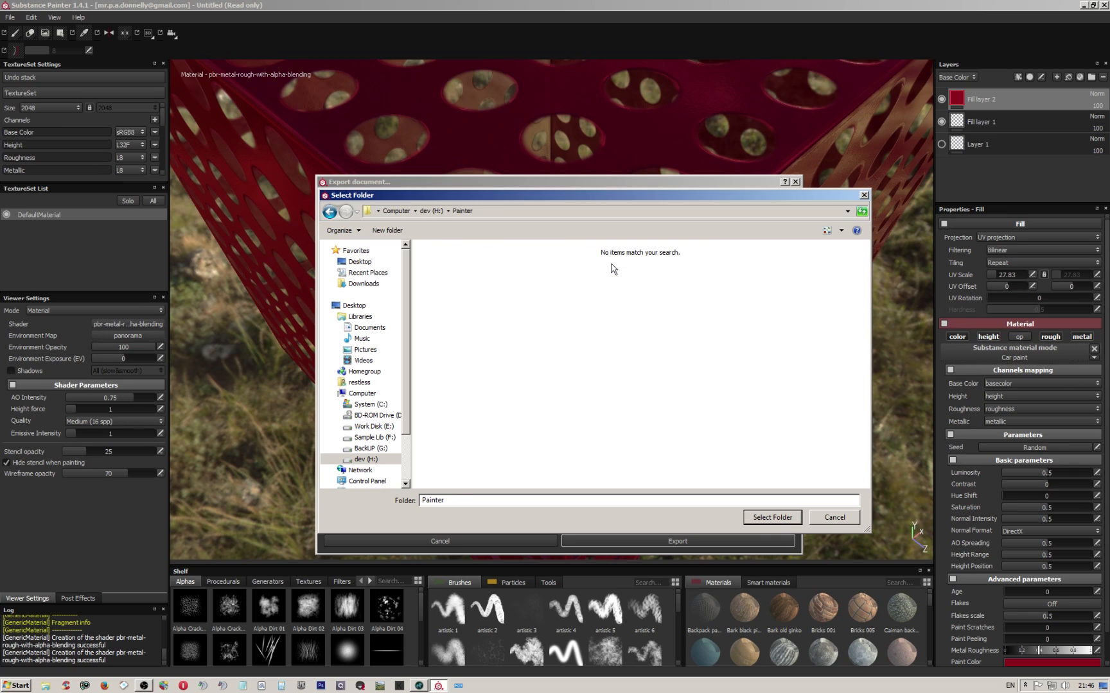
pyautogui.click(772, 518)
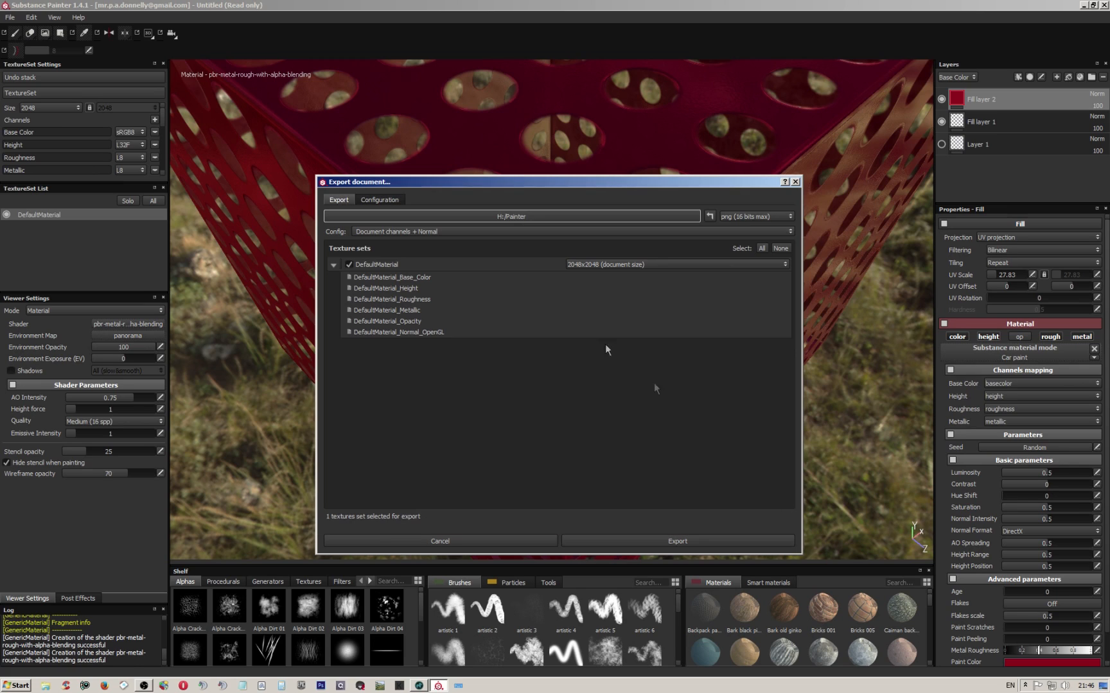
pyautogui.click(689, 540)
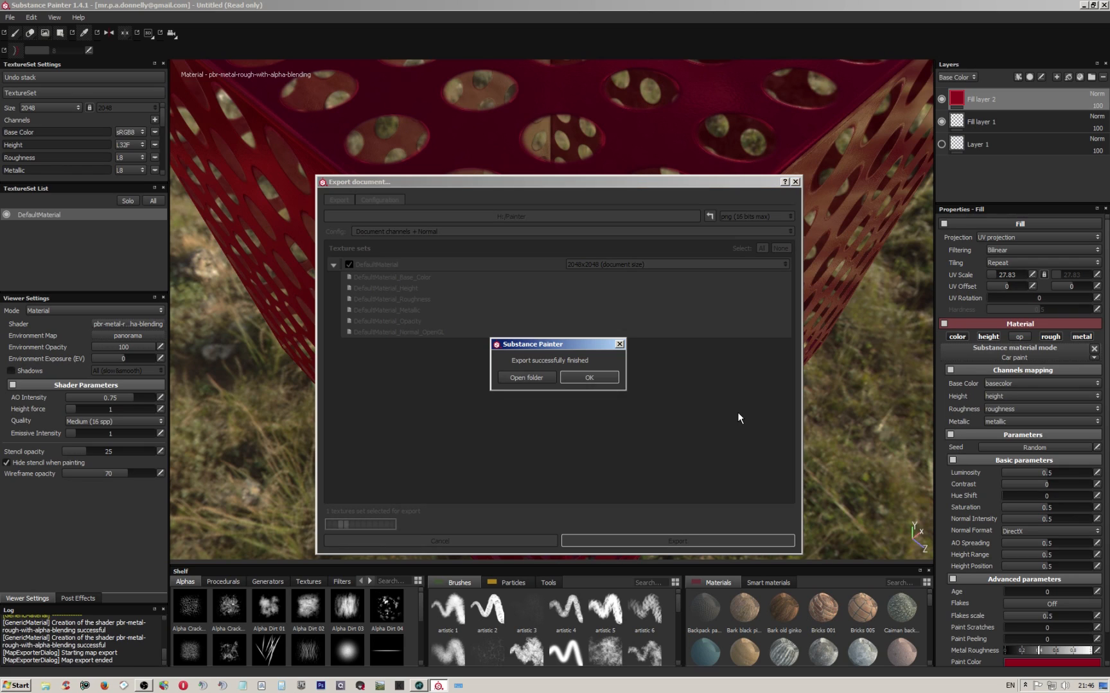
pyautogui.click(586, 378)
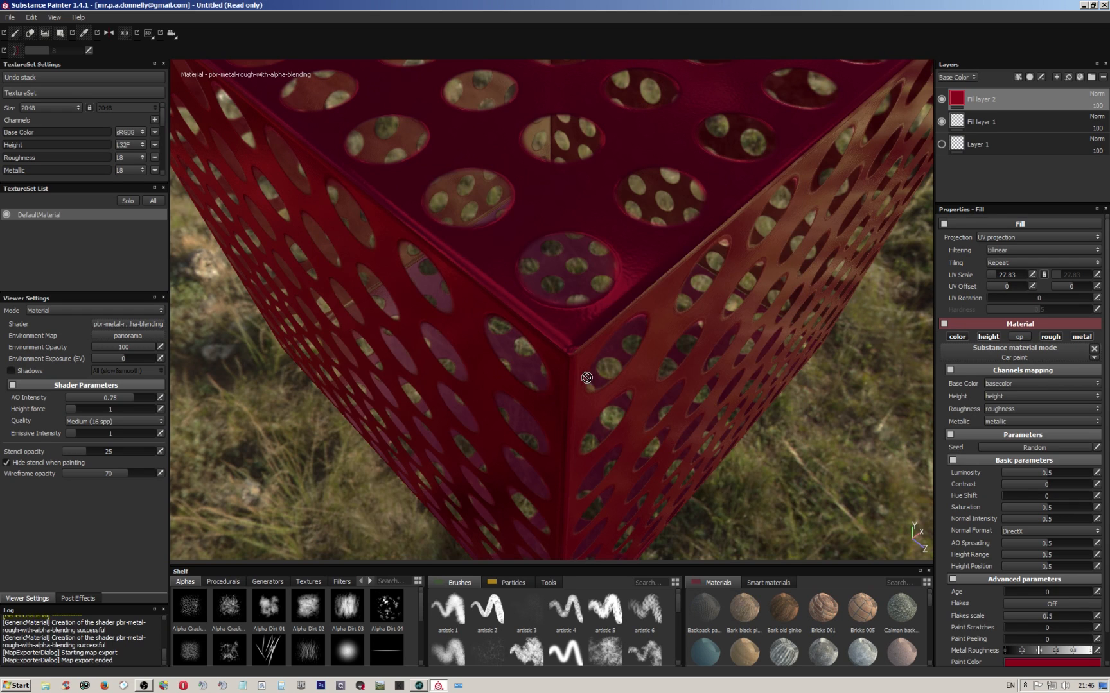
# Examine the perforated car-paint cube from several angles, both close up and as a whole.
pyautogui.scroll(2, 593, 306)
pyautogui.keyDown('alt'); pyautogui.moveTo(570, 315); pyautogui.dragTo(569, 342); pyautogui.keyUp('alt')
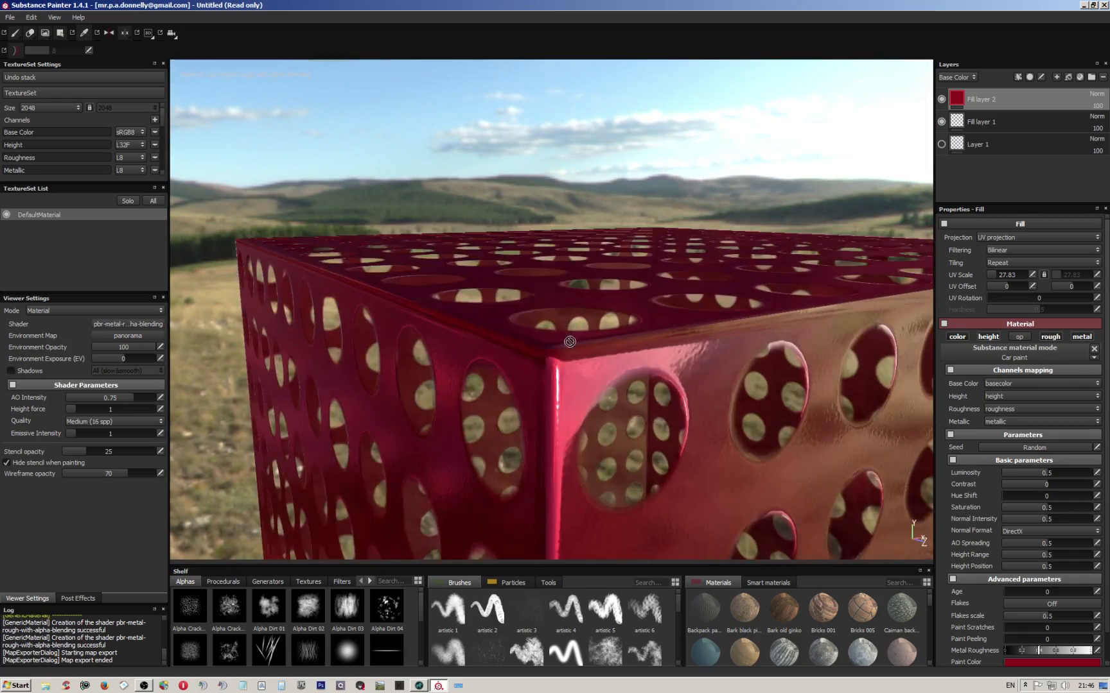
pyautogui.scroll(-5, 569, 342)
pyautogui.keyDown('alt'); pyautogui.moveTo(854, 283); pyautogui.dragTo(713, 270); pyautogui.keyUp('alt')
pyautogui.keyDown('alt'); pyautogui.moveTo(639, 313); pyautogui.dragTo(668, 392); pyautogui.keyUp('alt')
pyautogui.keyDown('alt'); pyautogui.moveTo(739, 481); pyautogui.dragTo(690, 390); pyautogui.keyUp('alt')
pyautogui.keyDown('alt'); pyautogui.moveTo(539, 409); pyautogui.dragTo(604, 318, button='middle'); pyautogui.keyUp('alt')
pyautogui.keyDown('alt'); pyautogui.moveTo(636, 334); pyautogui.dragTo(686, 327); pyautogui.keyUp('alt')
pyautogui.keyDown('alt'); pyautogui.moveTo(544, 361); pyautogui.dragTo(526, 417); pyautogui.keyUp('alt')
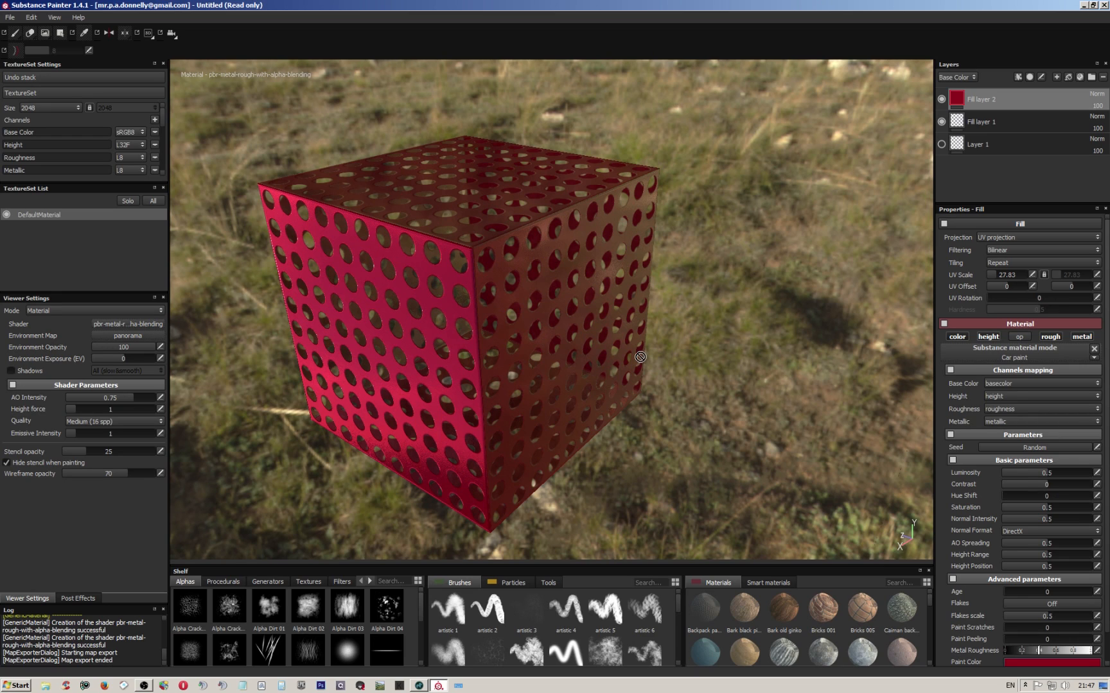
pyautogui.keyDown('alt'); pyautogui.moveTo(348, 235); pyautogui.dragTo(666, 289); pyautogui.keyUp('alt')
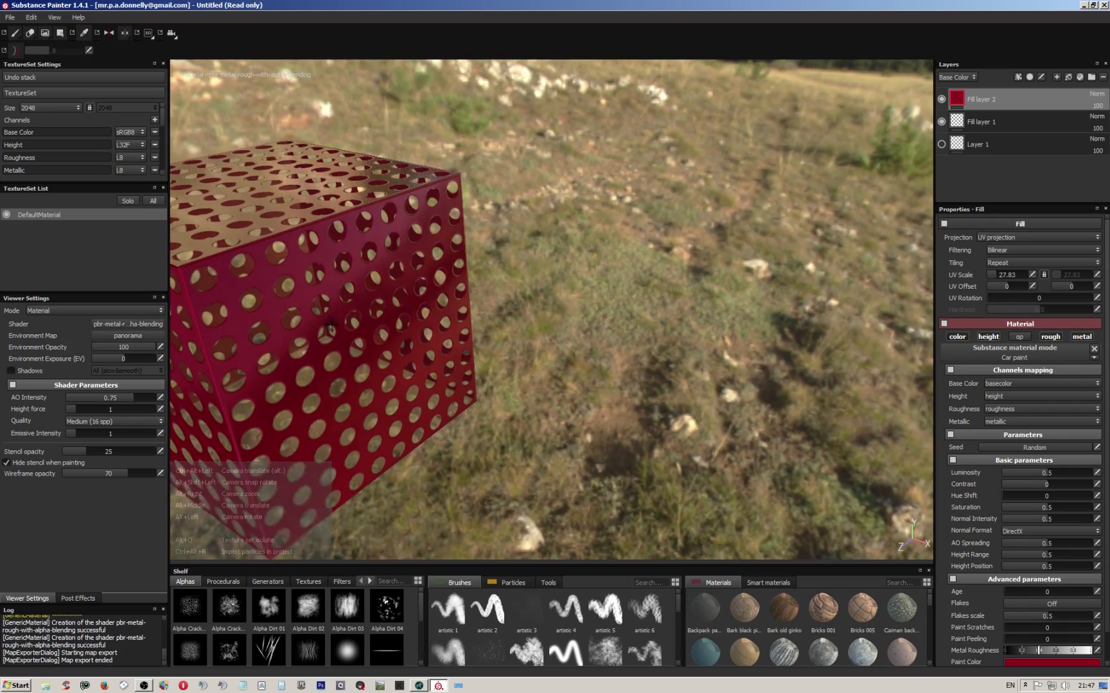
pyautogui.keyDown('alt'); pyautogui.moveTo(330, 323); pyautogui.dragTo(585, 284, button='middle'); pyautogui.keyUp('alt')
pyautogui.keyDown('alt'); pyautogui.moveTo(585, 284); pyautogui.dragTo(508, 361); pyautogui.keyUp('alt')
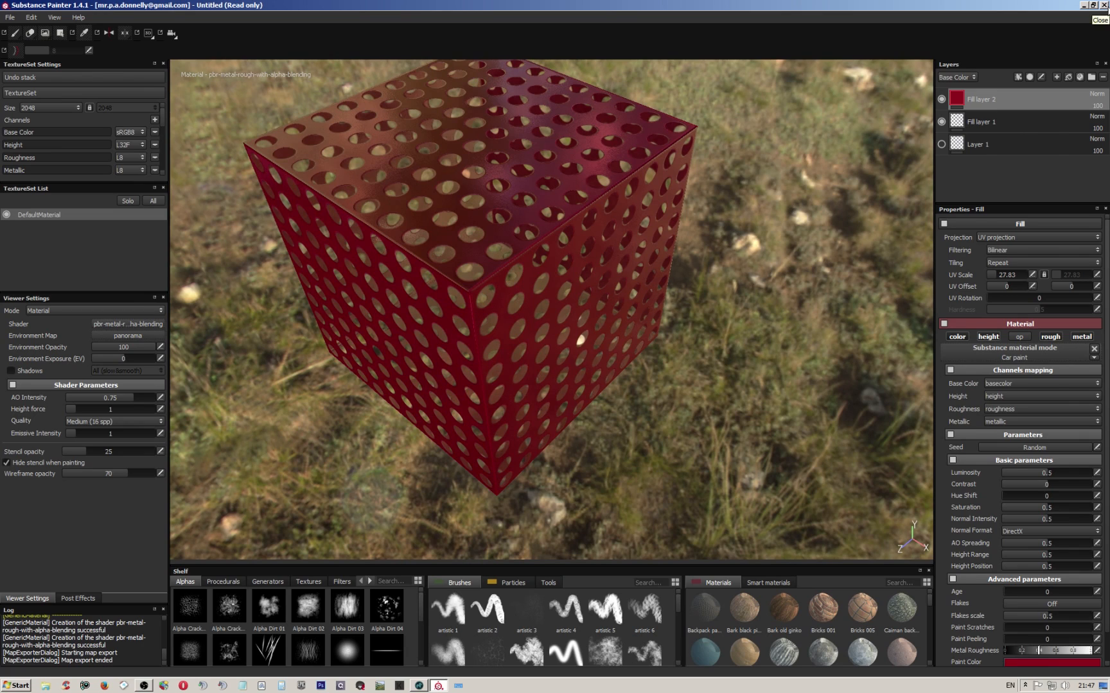
# Close Substance Painter, discarding the project changes, and switch to Marmoset Toolbag.
pyautogui.click(1104, 5)
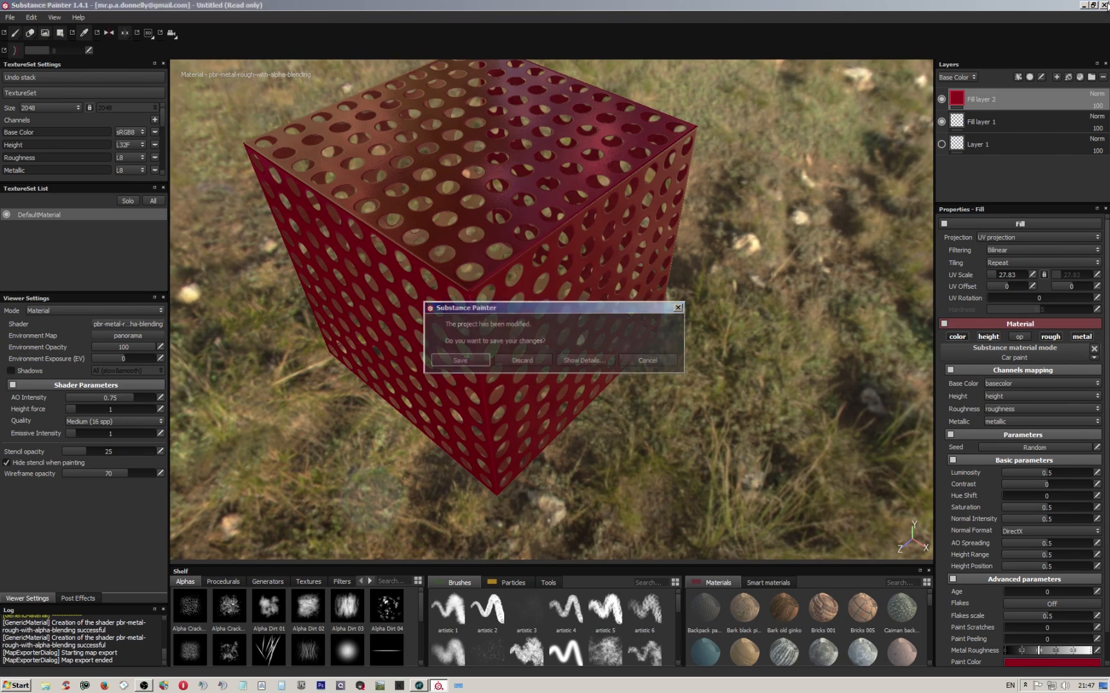
pyautogui.click(536, 365)
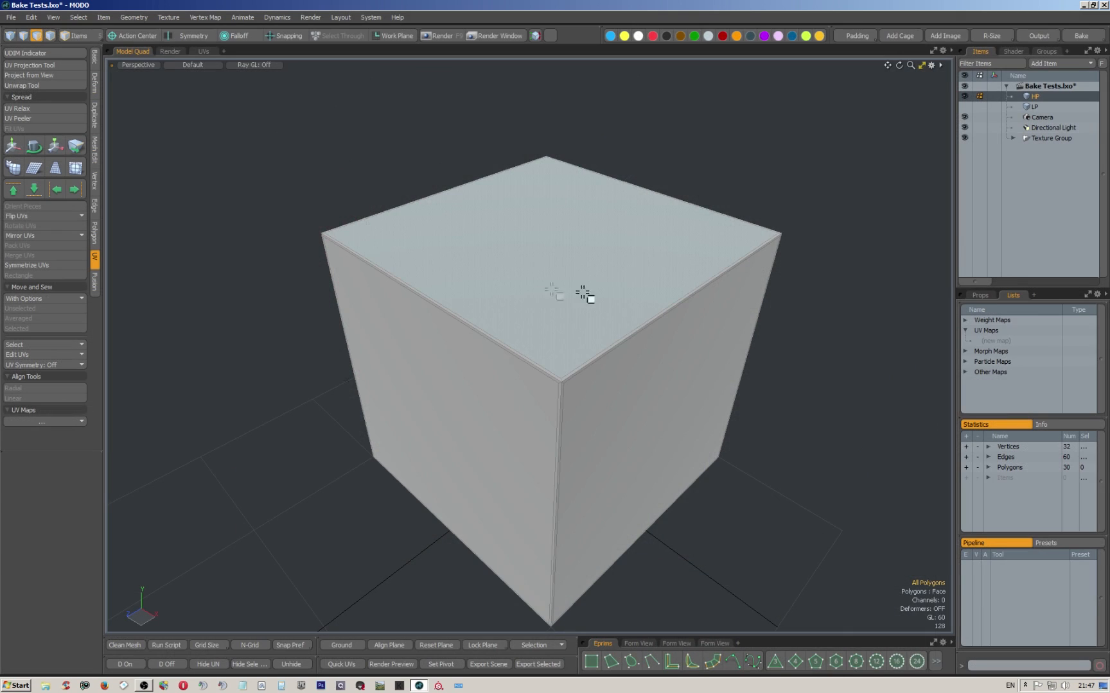
pyautogui.click(360, 686)
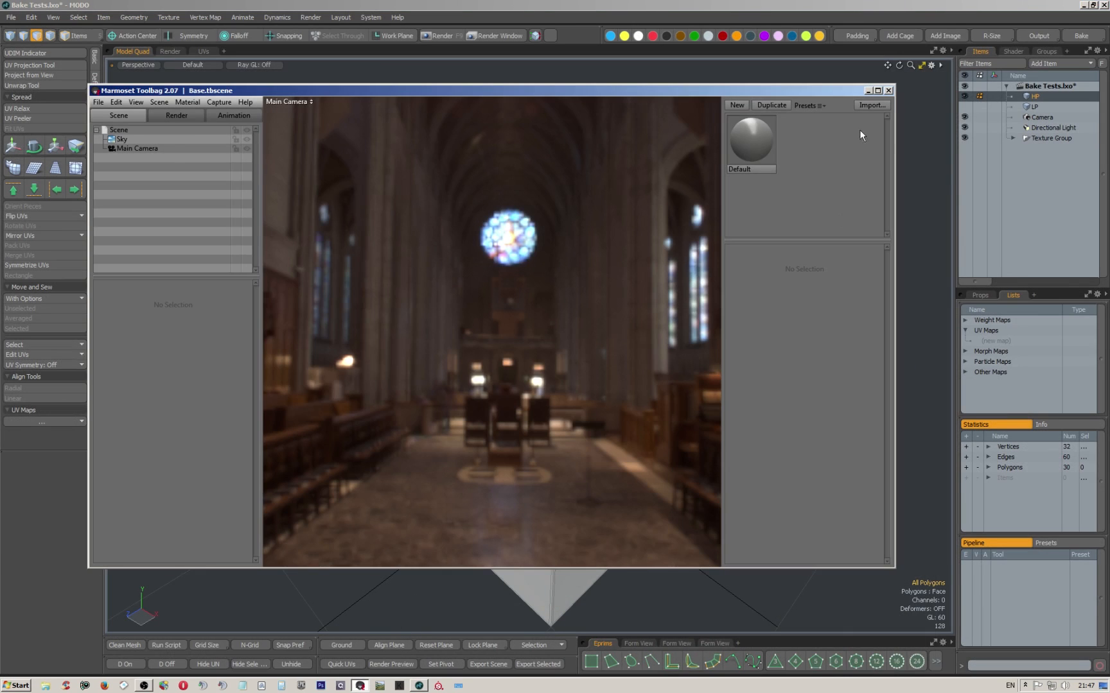
pyautogui.click(98, 102)
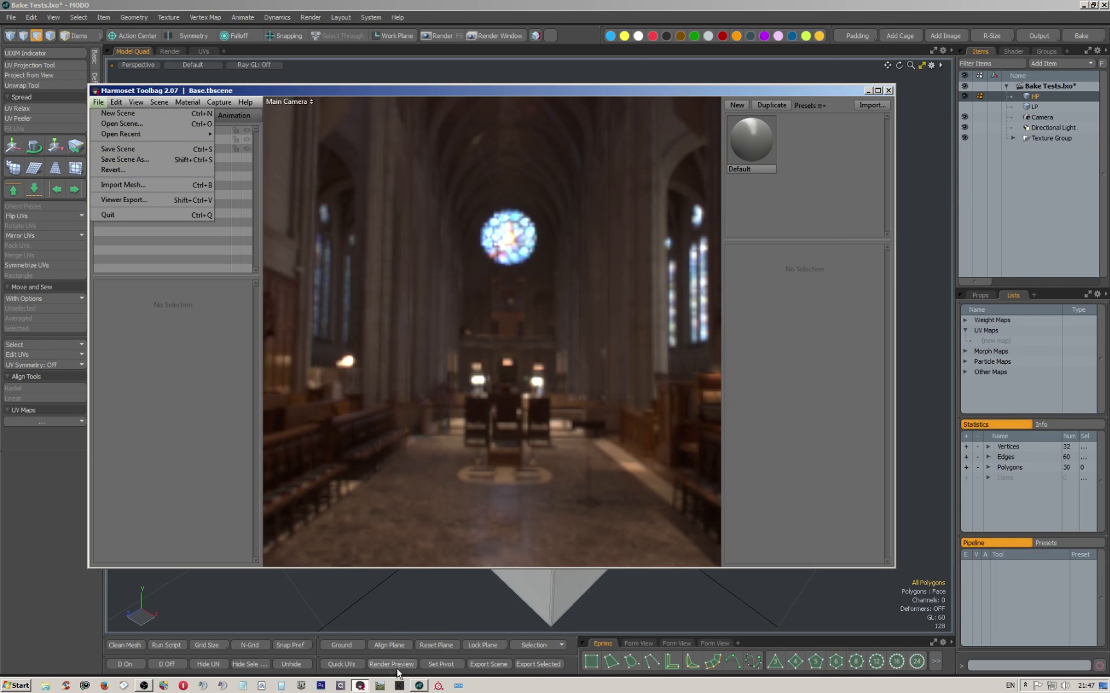
# Switch to Photoshop, open DefaultMaterial_Base_Color from the Painter folder on the dev (H:) drive and show its layers.
pyautogui.click(321, 686)
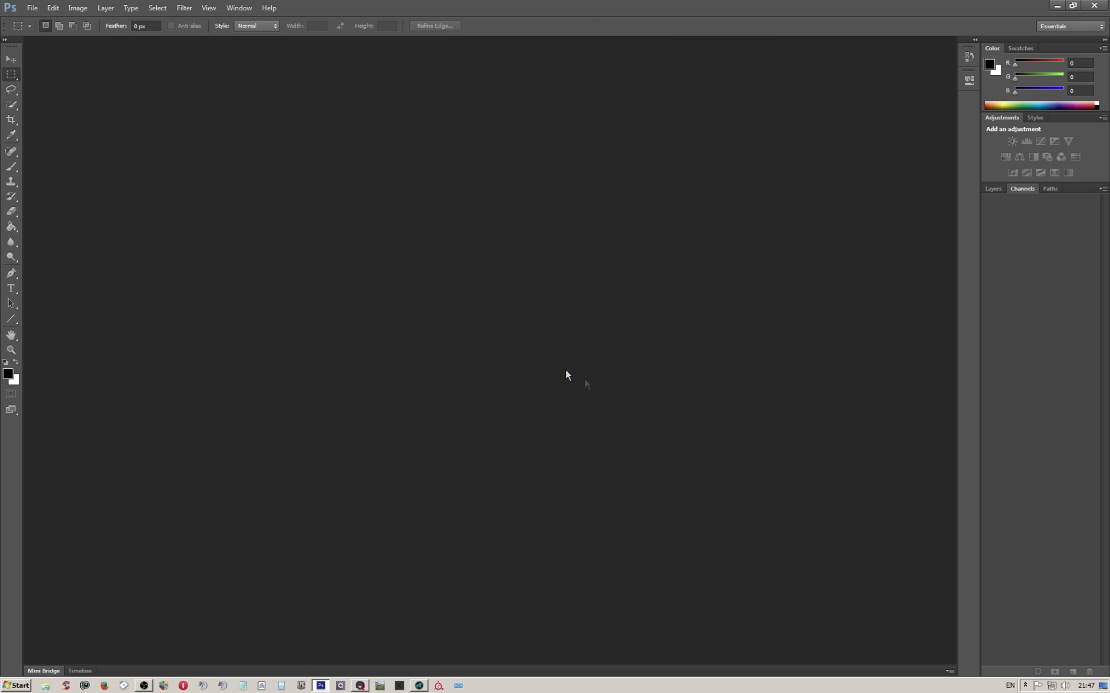
pyautogui.click(32, 9)
pyautogui.click(43, 30)
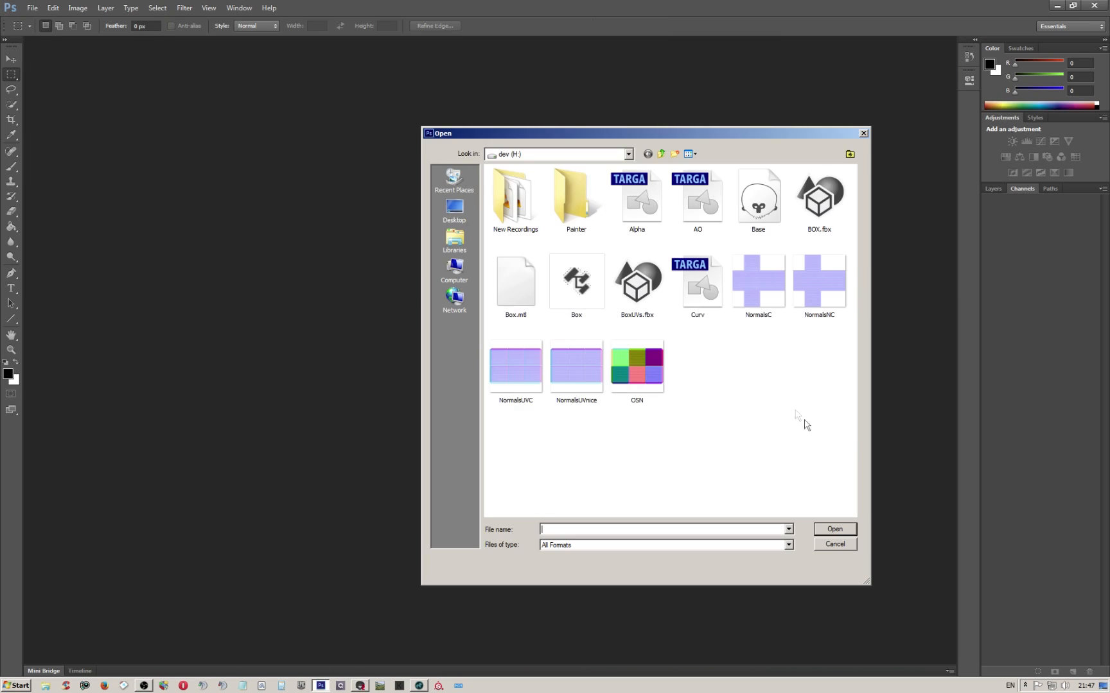
pyautogui.doubleClick(575, 207)
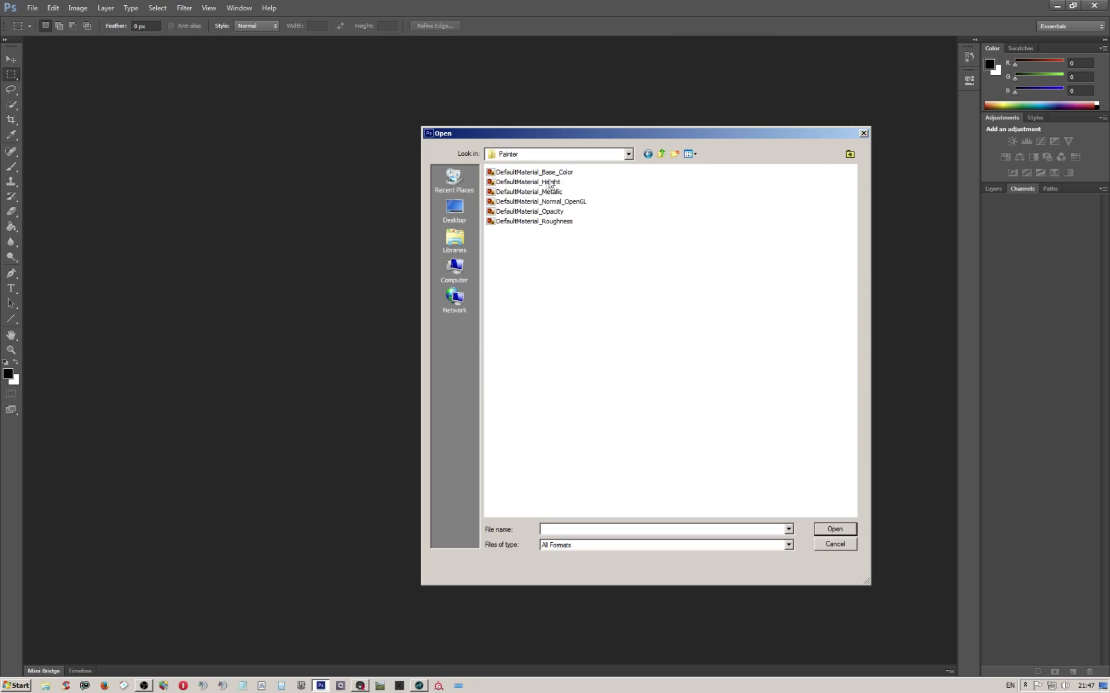
pyautogui.click(690, 154)
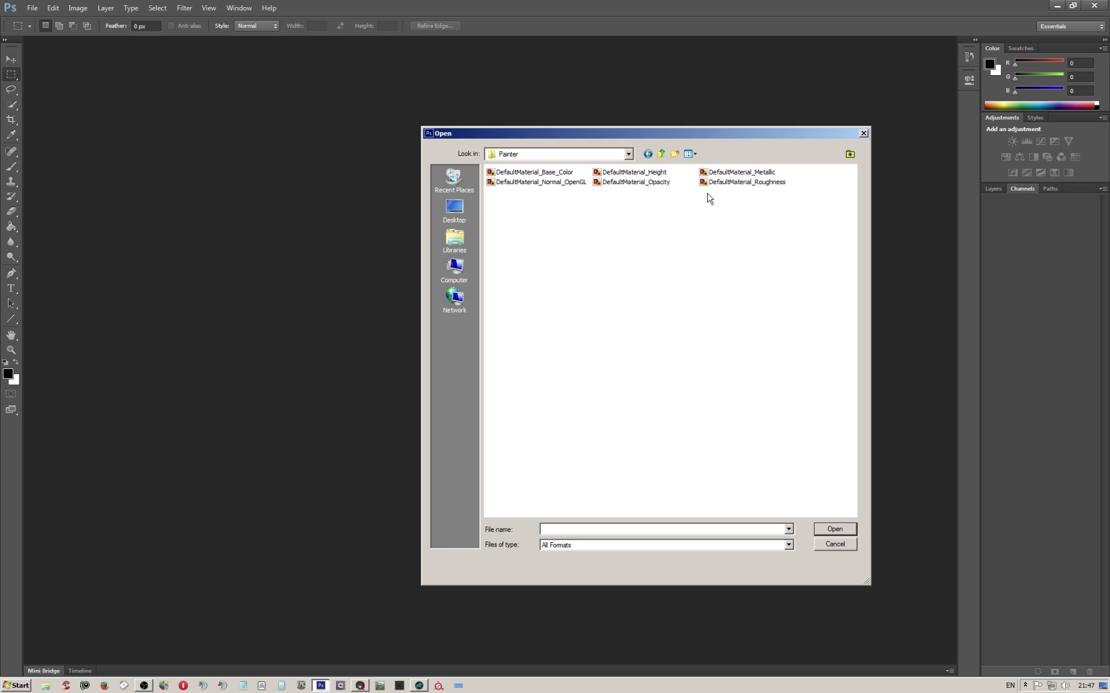
pyautogui.click(694, 154)
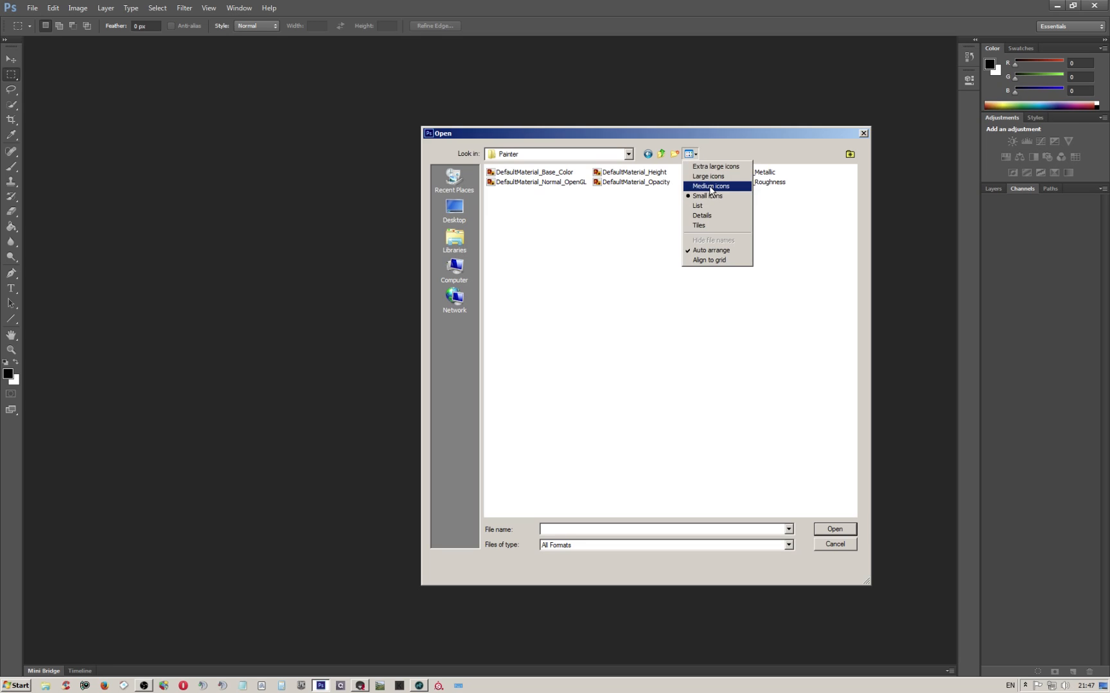
pyautogui.click(740, 152)
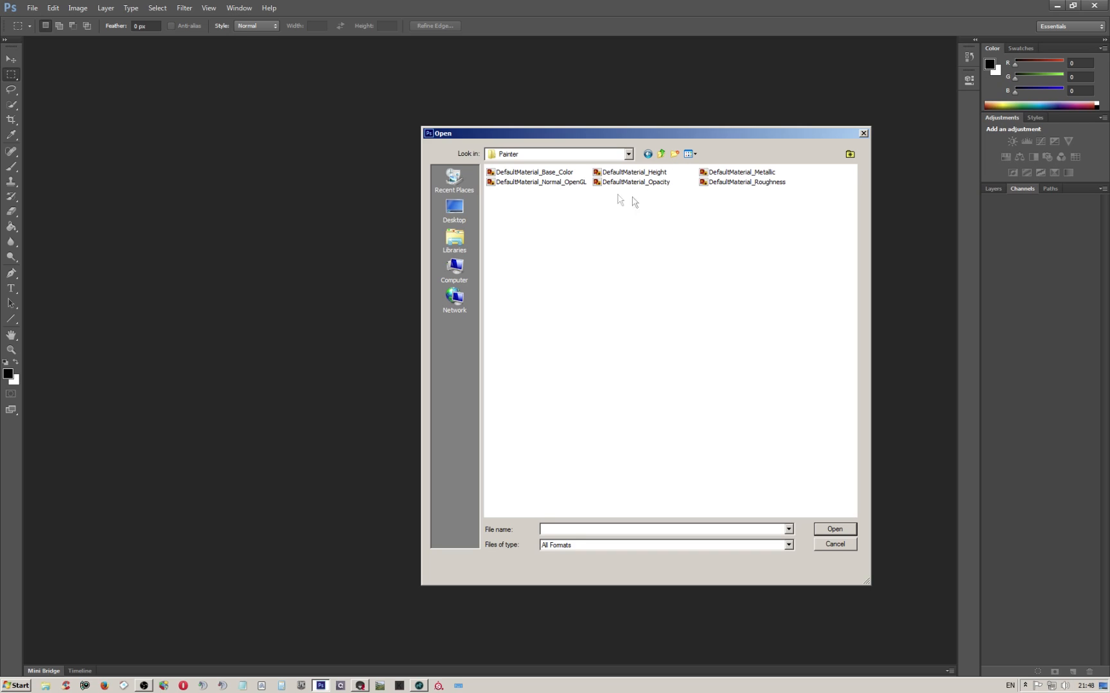
pyautogui.doubleClick(526, 172)
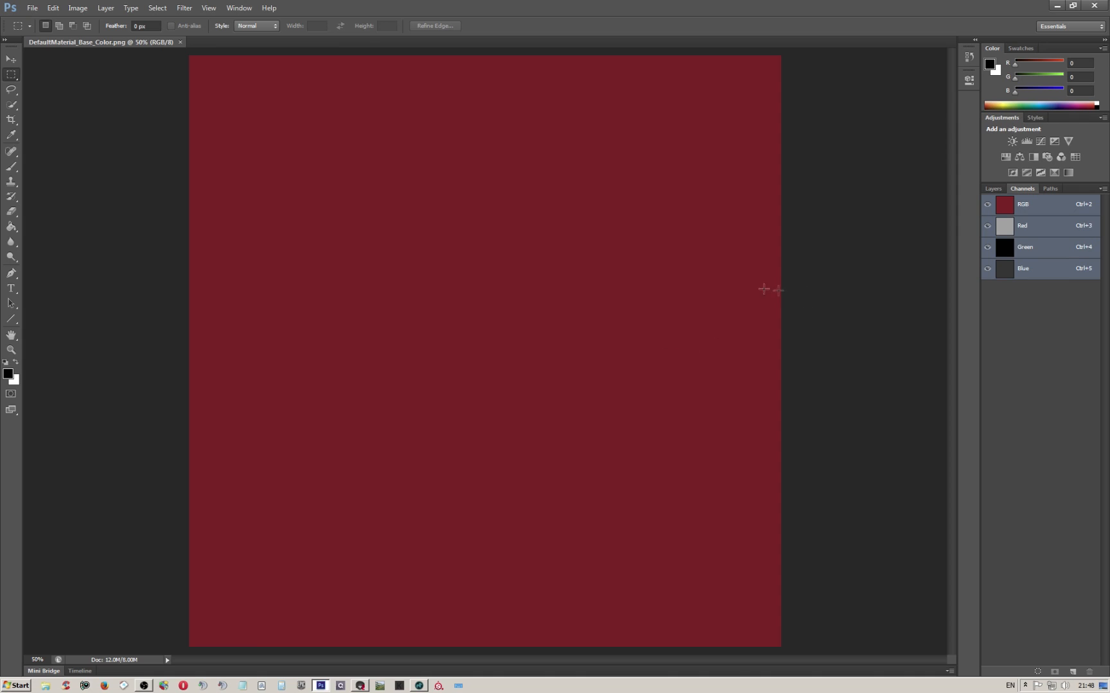
pyautogui.click(993, 189)
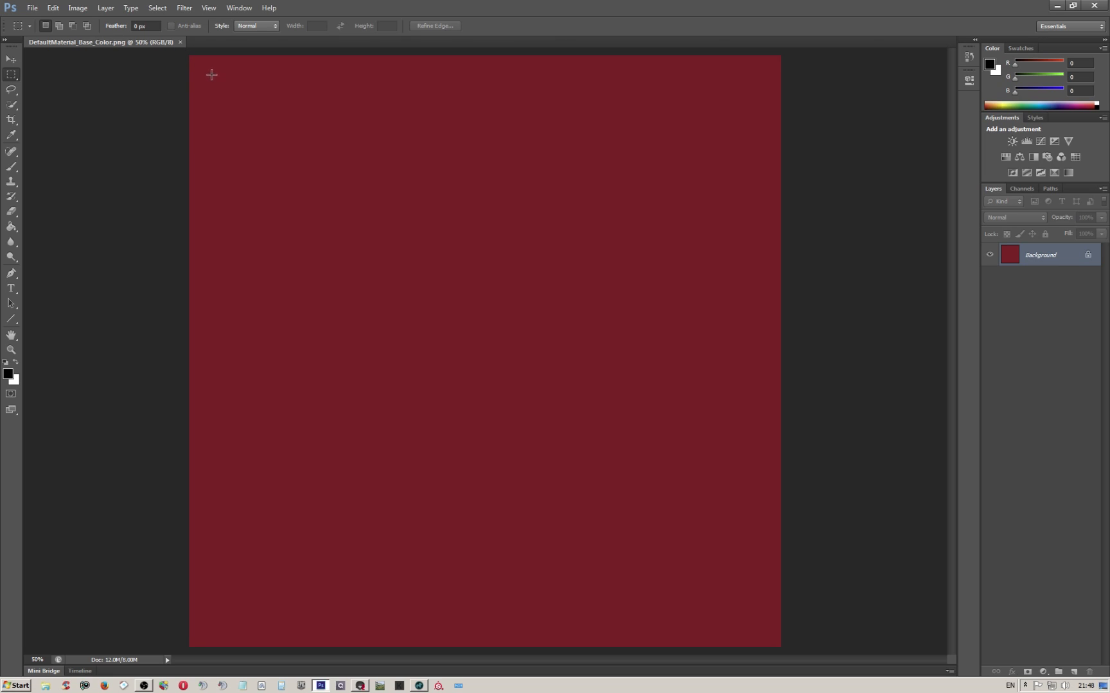
# Duplicate the Background layer, delete the locked original and check the image's color channels.
pyautogui.rightClick(1048, 253)
pyautogui.click(1050, 269)
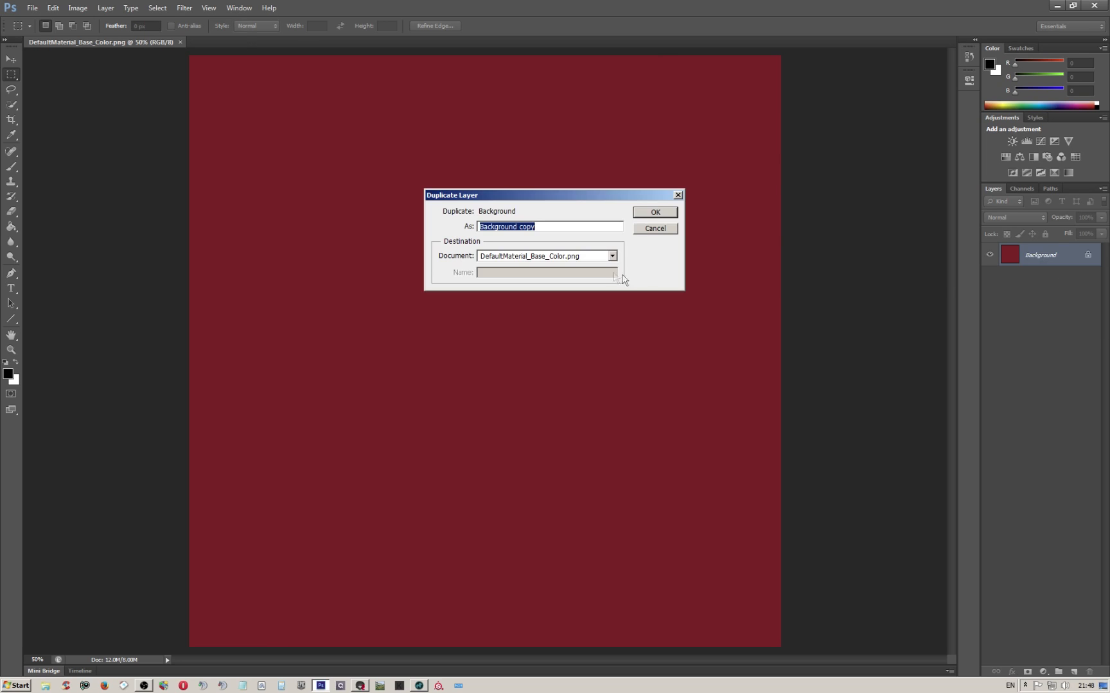
pyautogui.press('Return')
pyautogui.click(1028, 282)
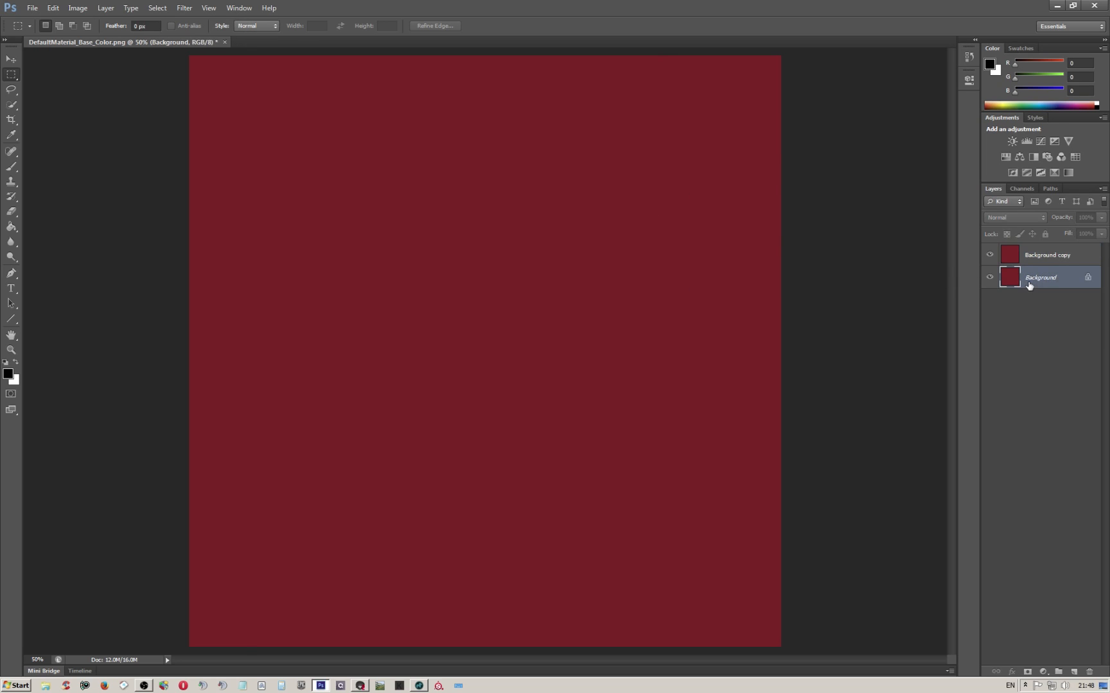
pyautogui.press('Delete')
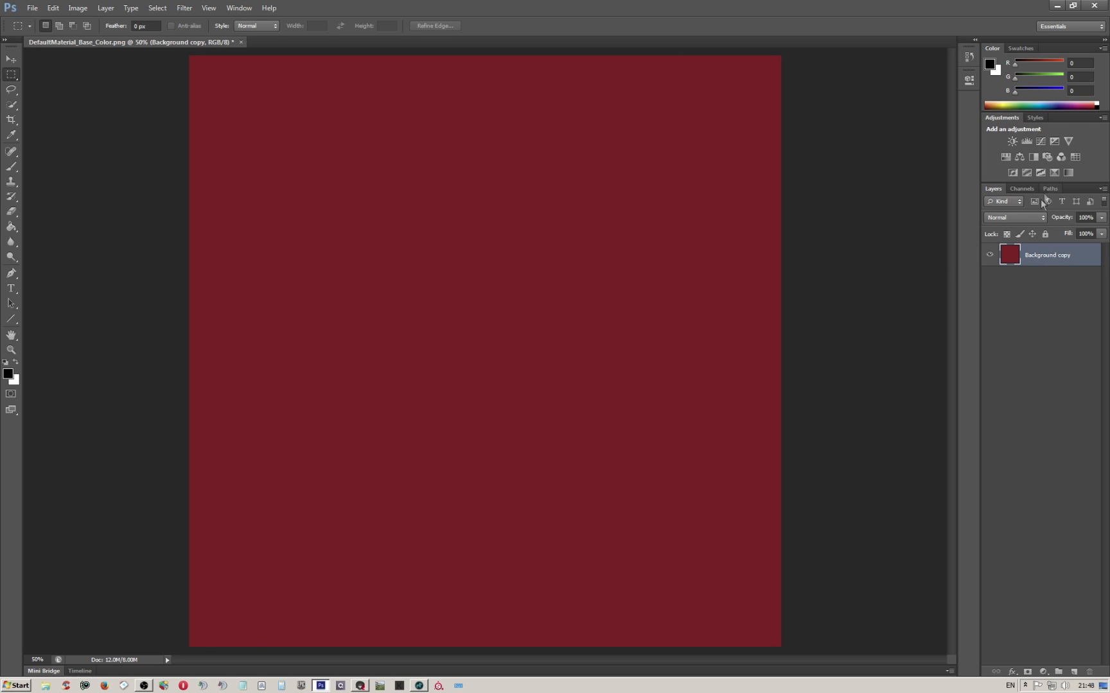
pyautogui.click(1025, 189)
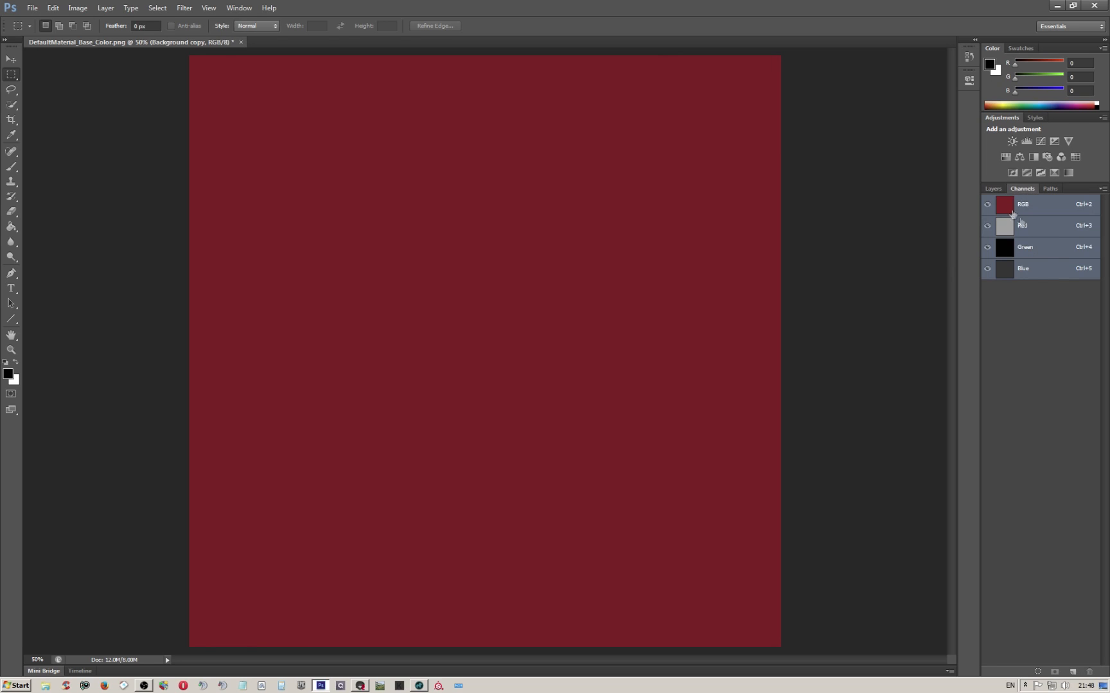
pyautogui.click(997, 189)
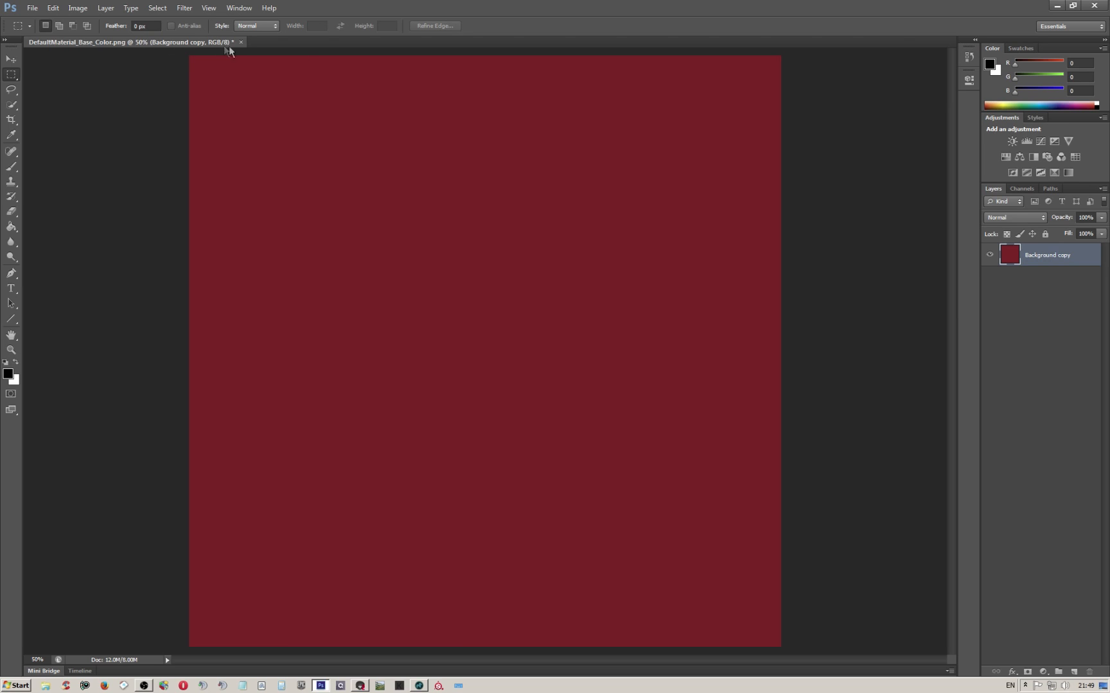
# Try converting the base color image to Multichannel mode with its layers flattened.
pyautogui.click(80, 9)
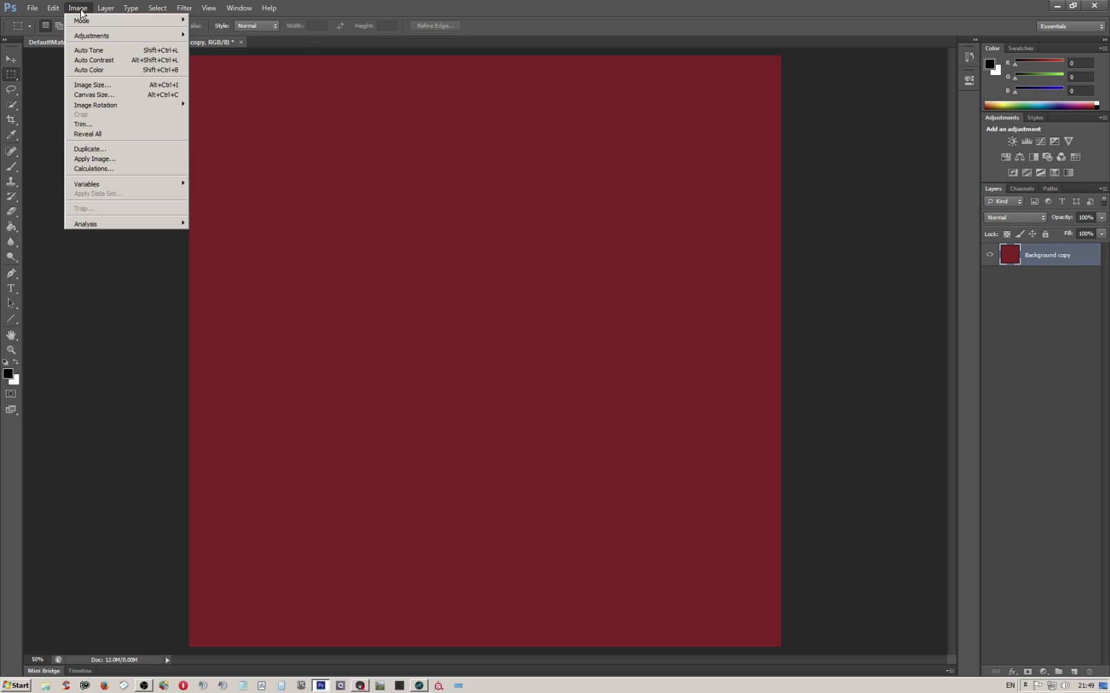
pyautogui.moveTo(93, 23)
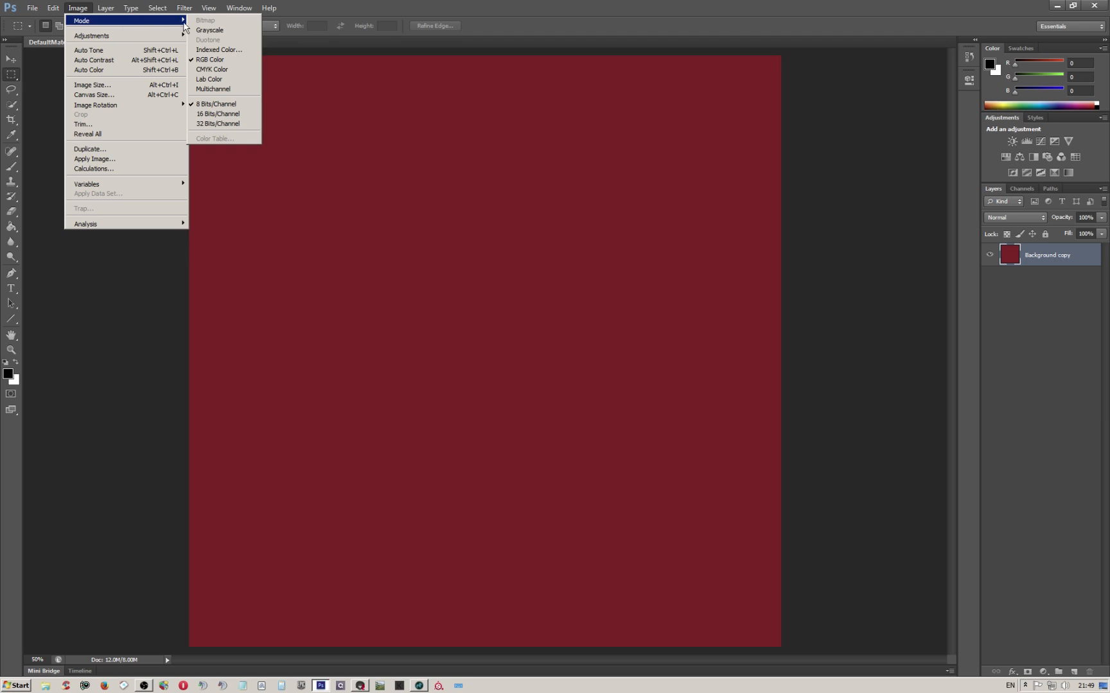
pyautogui.click(219, 90)
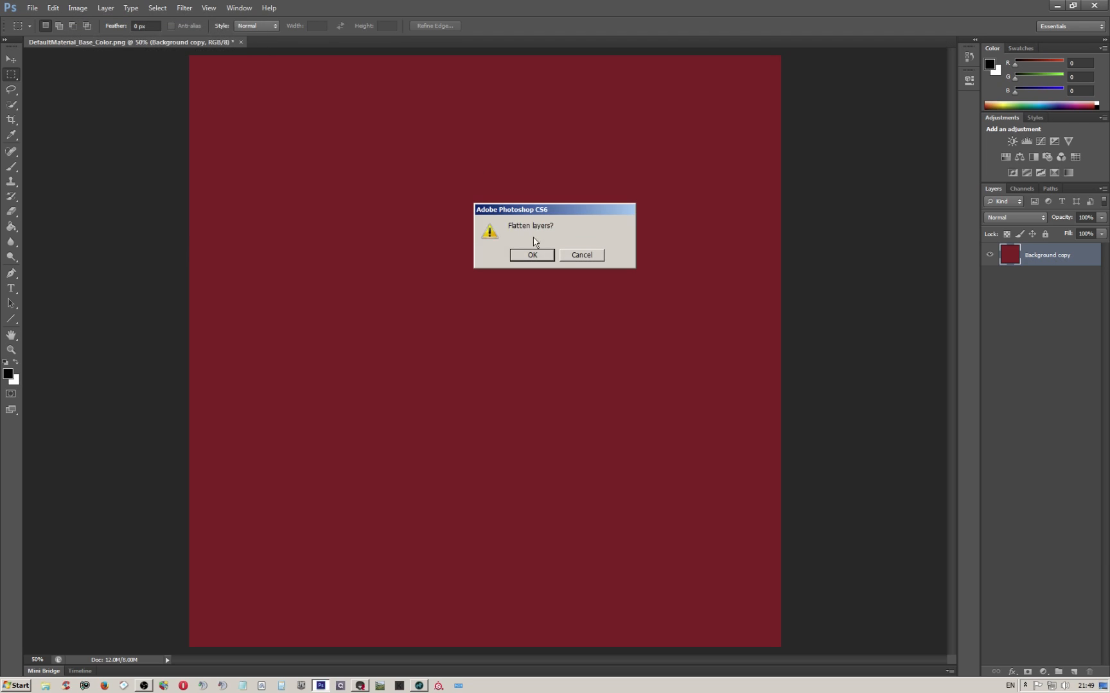
pyautogui.click(533, 255)
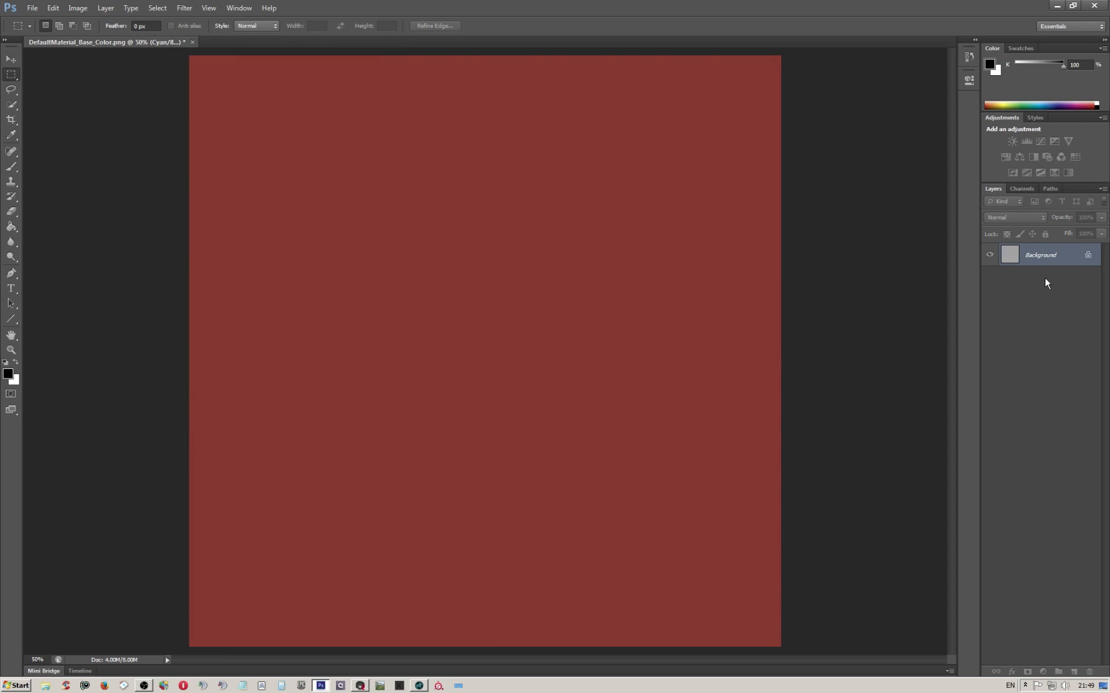
pyautogui.click(1025, 188)
pyautogui.click(993, 189)
pyautogui.click(37, 11)
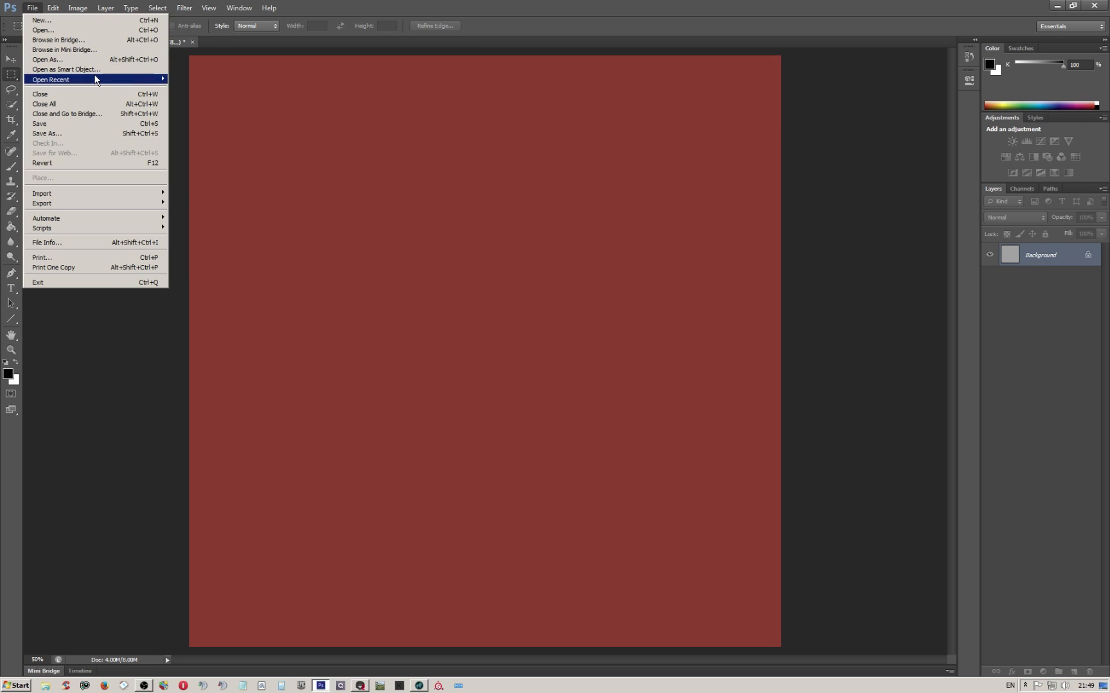
pyautogui.moveTo(95, 79)
pyautogui.click(1003, 303)
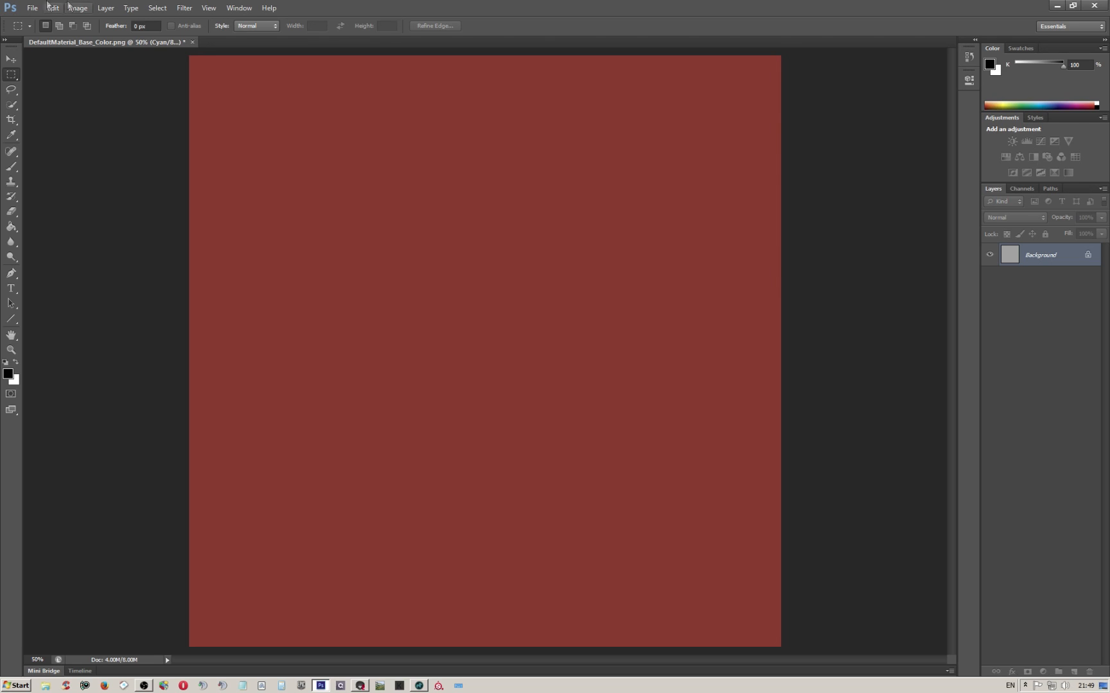
# Close the multichannel image without saving and reopen DefaultMaterial_Base_Color from the Painter folder.
pyautogui.click(192, 42)
pyautogui.click(581, 255)
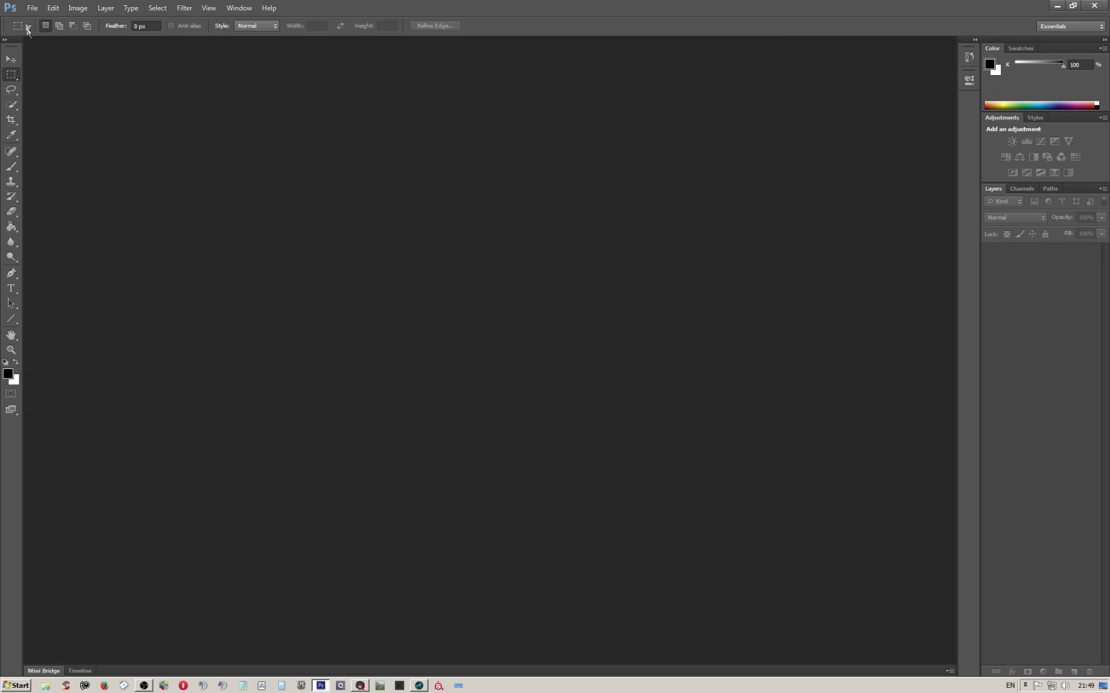
pyautogui.click(32, 7)
pyautogui.click(40, 28)
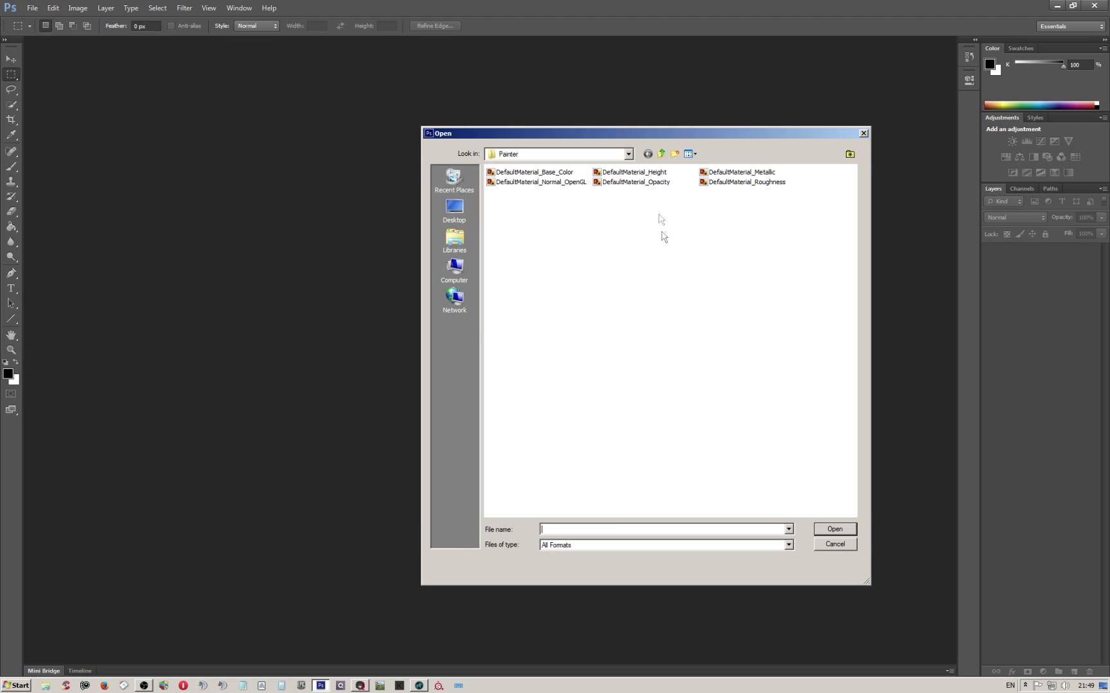
pyautogui.doubleClick(537, 172)
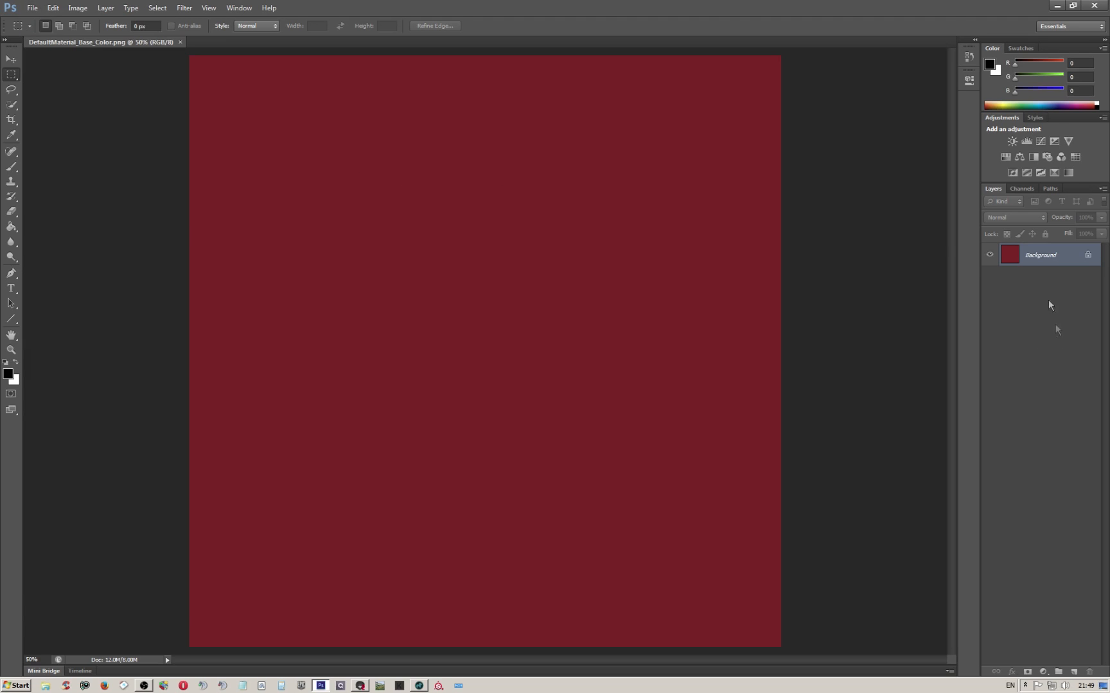
# Duplicate the Background layer of the base color image as Background copy and delete the locked original.
pyautogui.click(1022, 187)
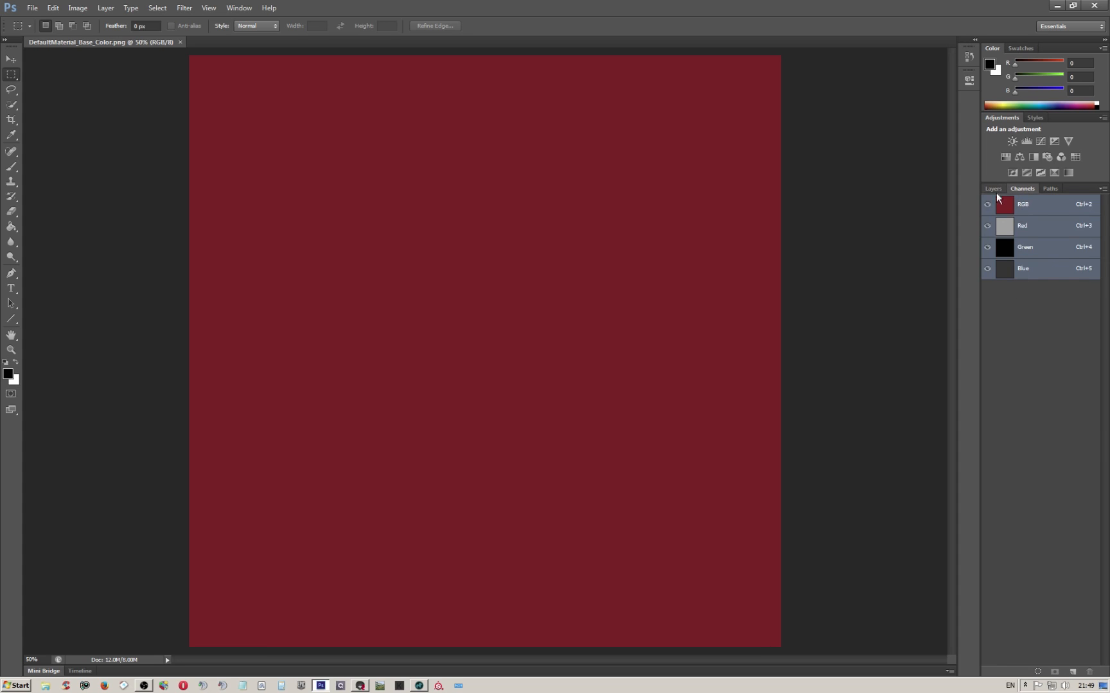
pyautogui.click(994, 189)
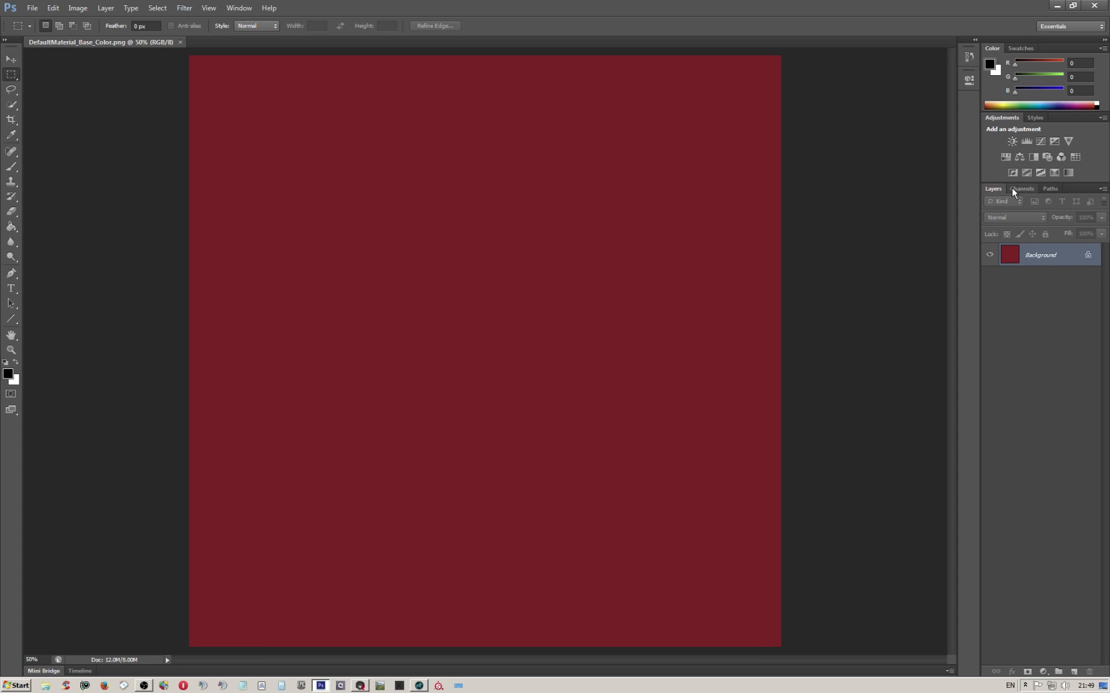
pyautogui.click(1012, 188)
pyautogui.click(995, 188)
pyautogui.rightClick(1034, 255)
pyautogui.click(1043, 273)
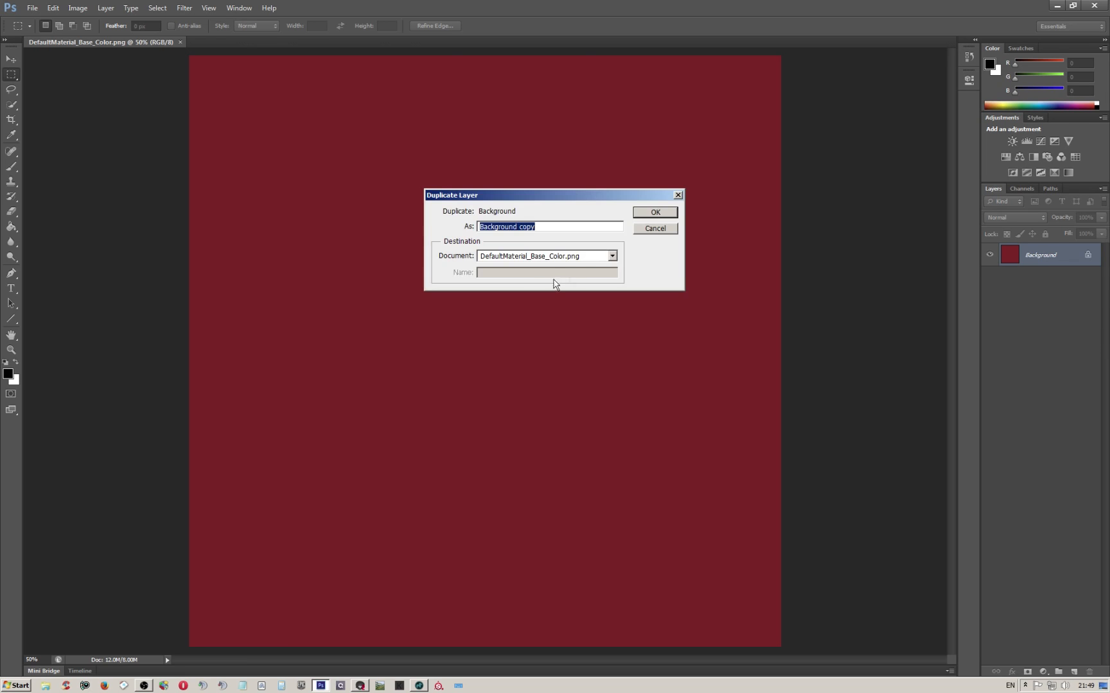
pyautogui.click(655, 213)
pyautogui.click(1041, 279)
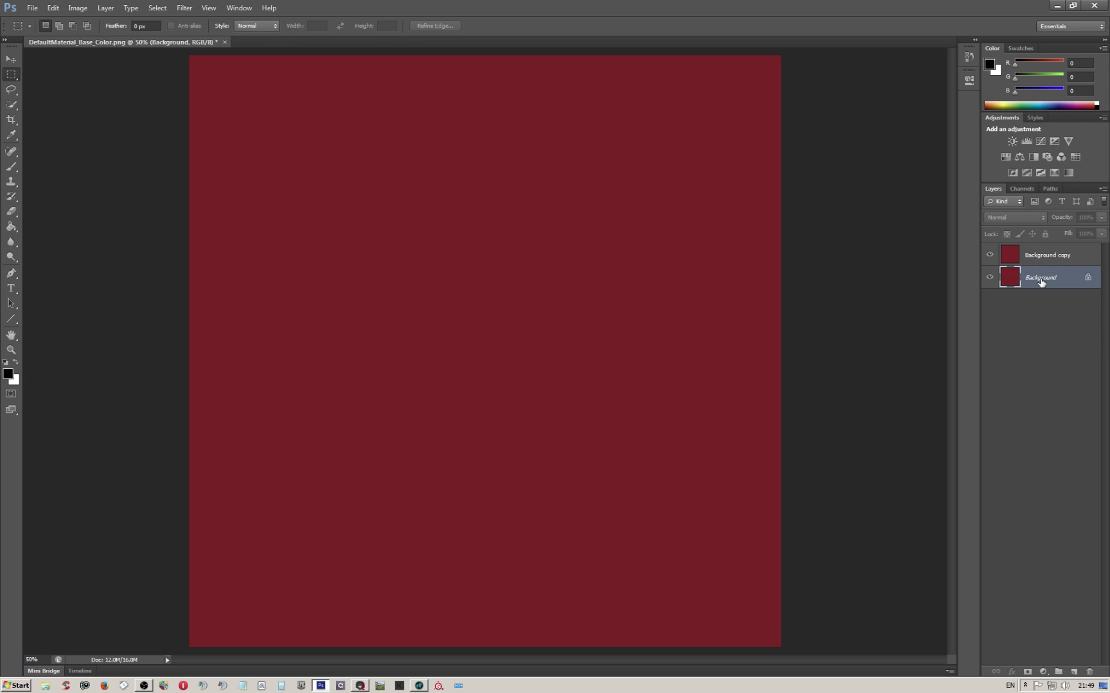
pyautogui.press('Delete')
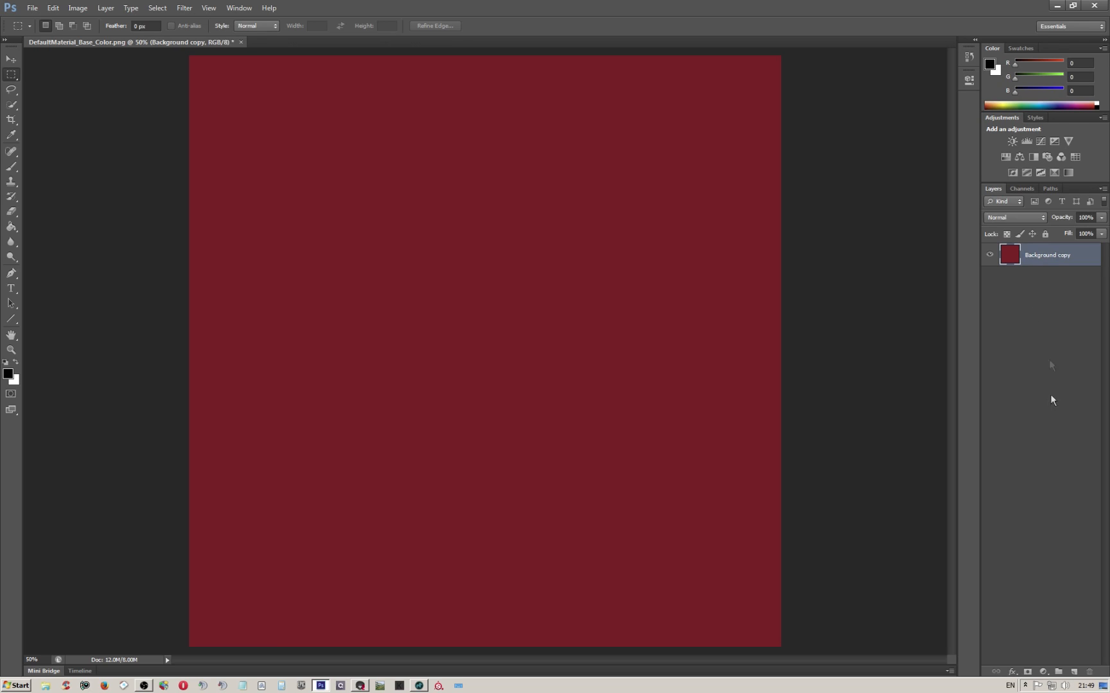
# Add a new alpha channel to the base color image, showing the RGB channels and hiding the alpha.
pyautogui.click(1021, 188)
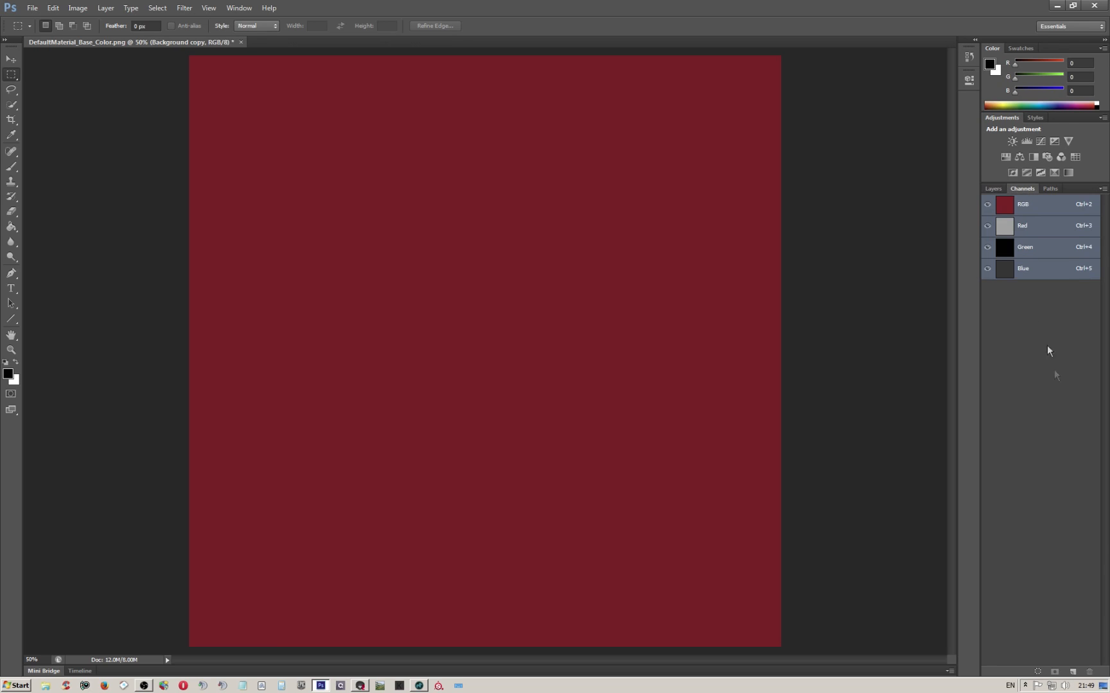
pyautogui.click(1071, 672)
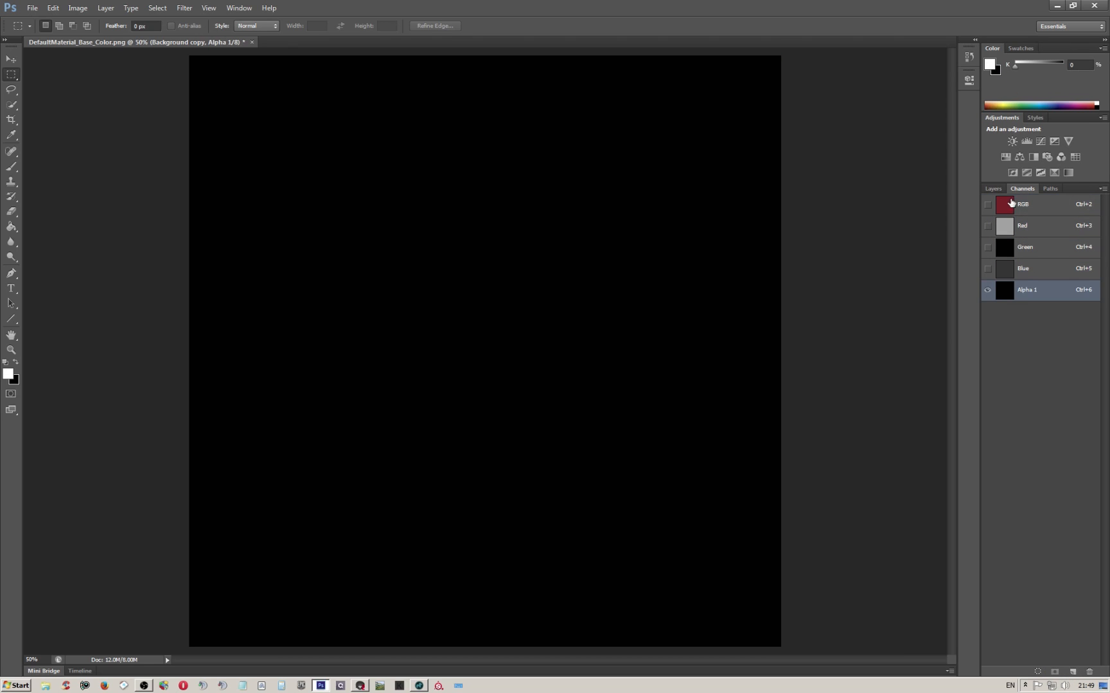
pyautogui.click(987, 205)
pyautogui.click(987, 290)
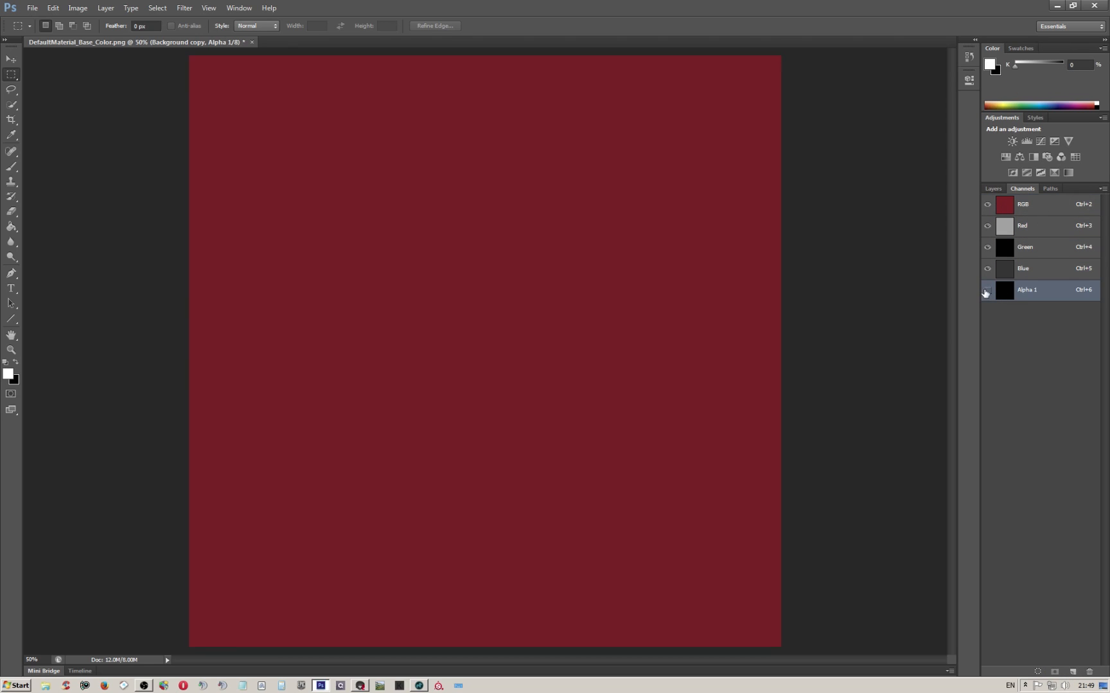
# Open the Alpha Targa image from the folder above Painter.
pyautogui.click(31, 8)
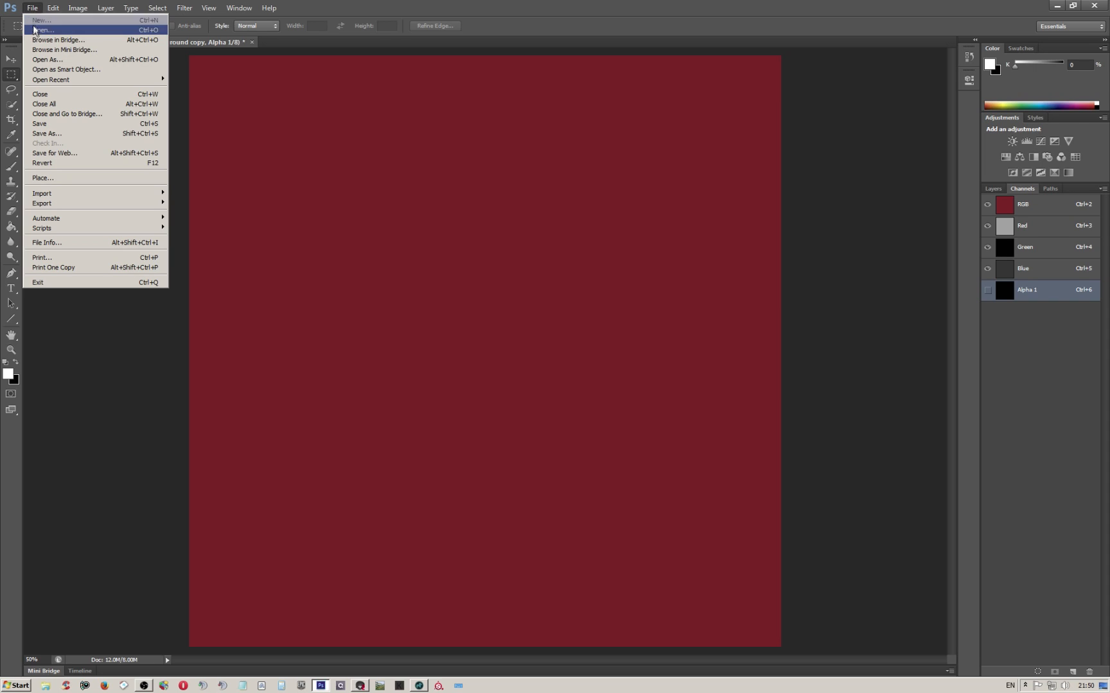
pyautogui.click(34, 30)
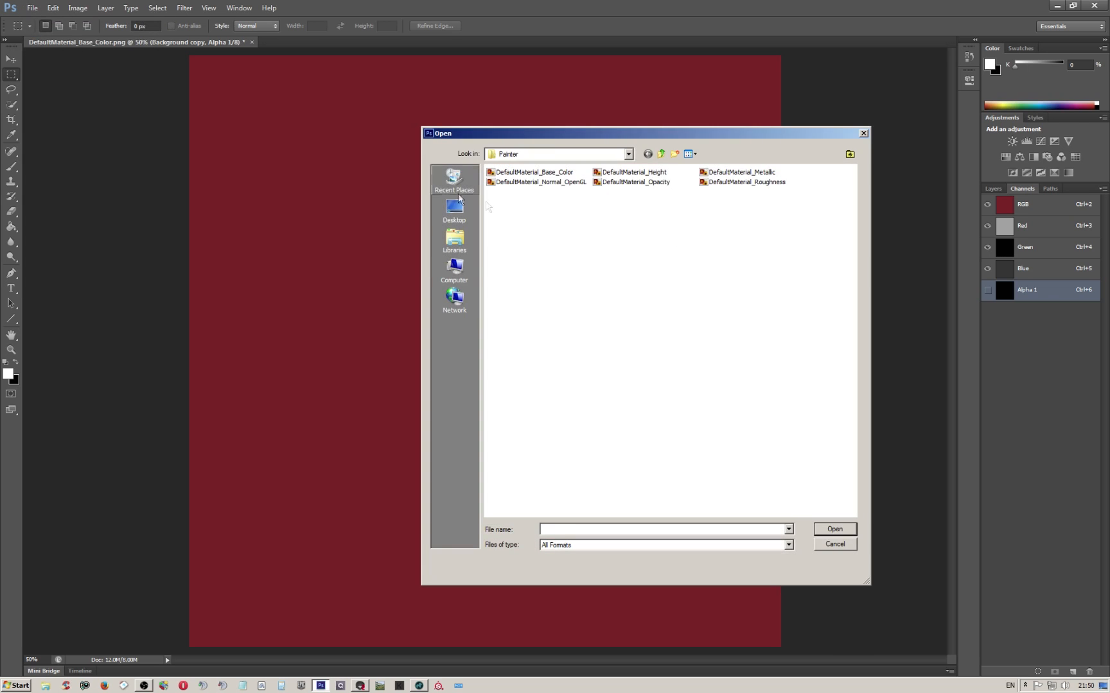
pyautogui.click(661, 155)
pyautogui.doubleClick(650, 217)
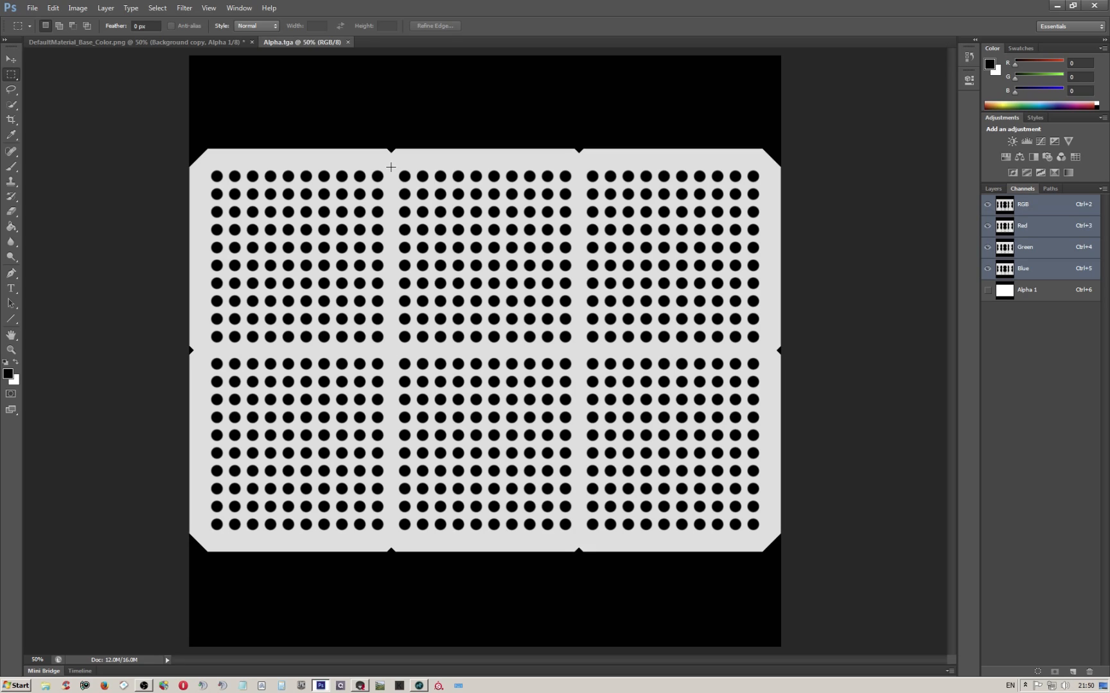
# Copy the entire perforation pattern from Alpha.tga and paste it into the base color image's Alpha 1 channel.
pyautogui.click(209, 41)
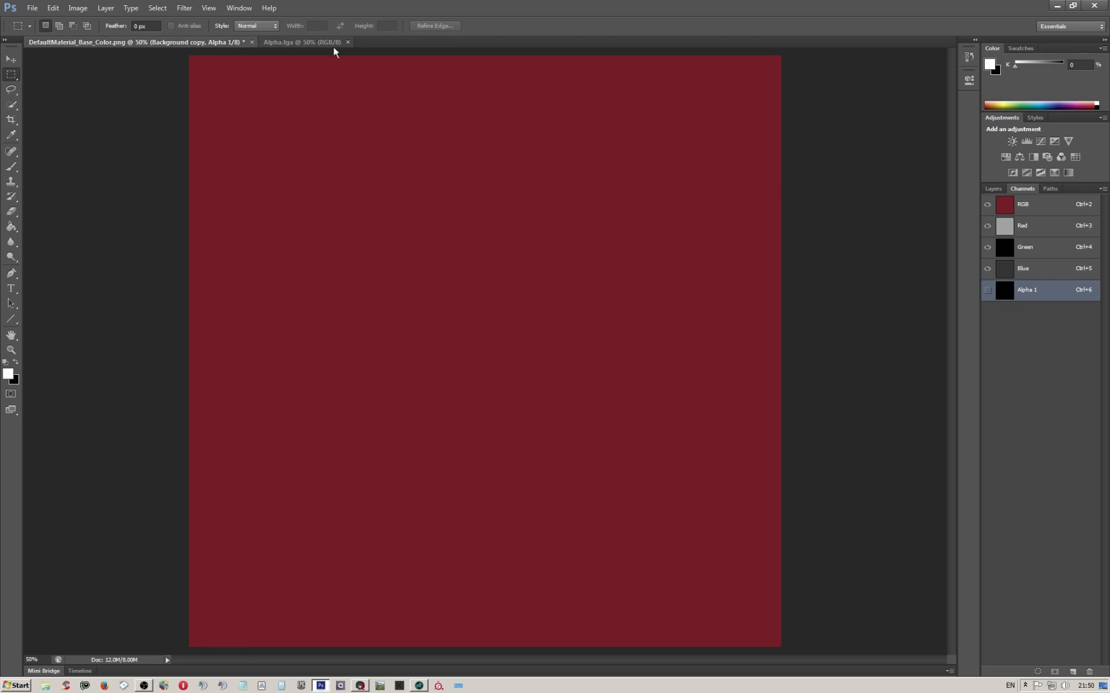
pyautogui.click(312, 42)
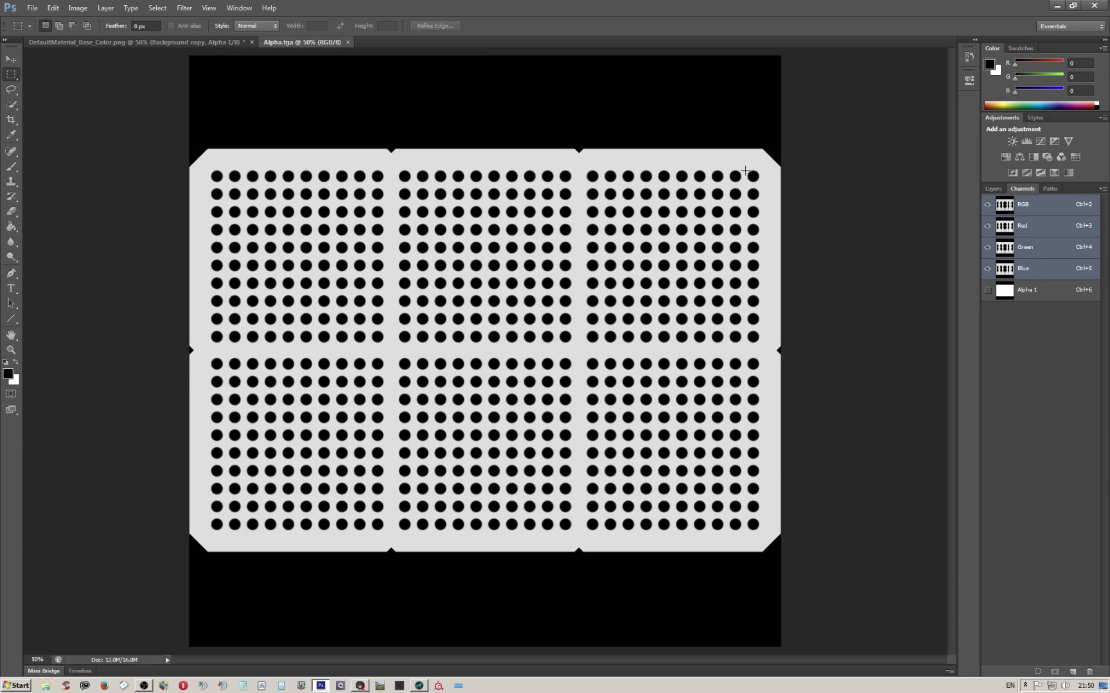
pyautogui.hotkey('ctrl', 'a')
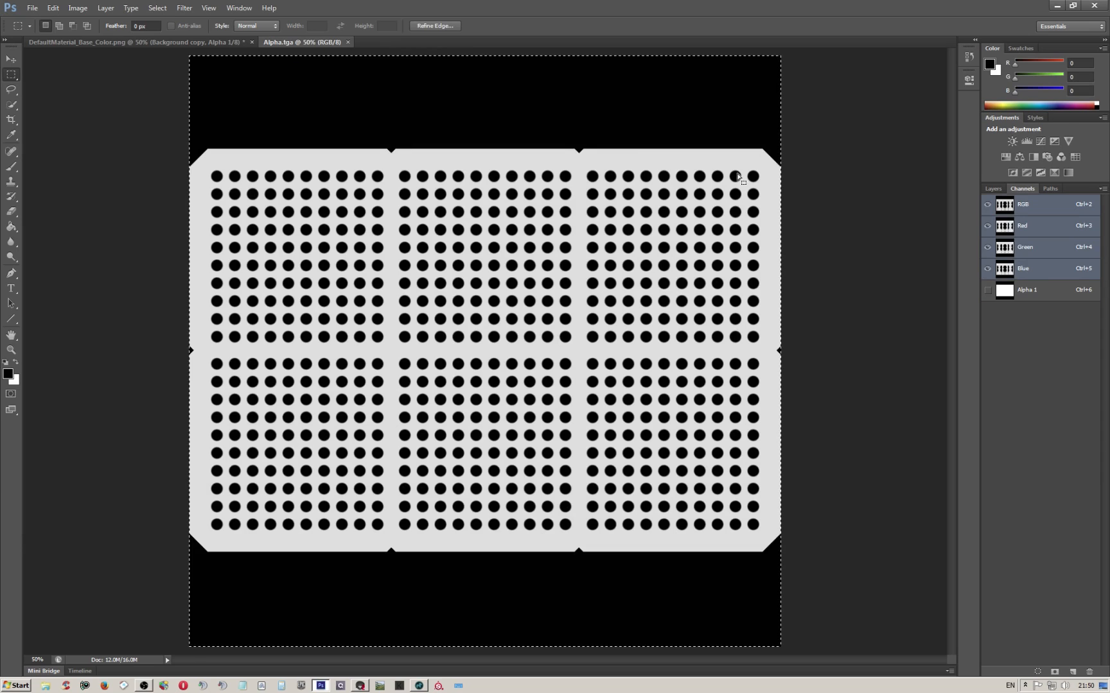
pyautogui.click(206, 43)
pyautogui.click(987, 290)
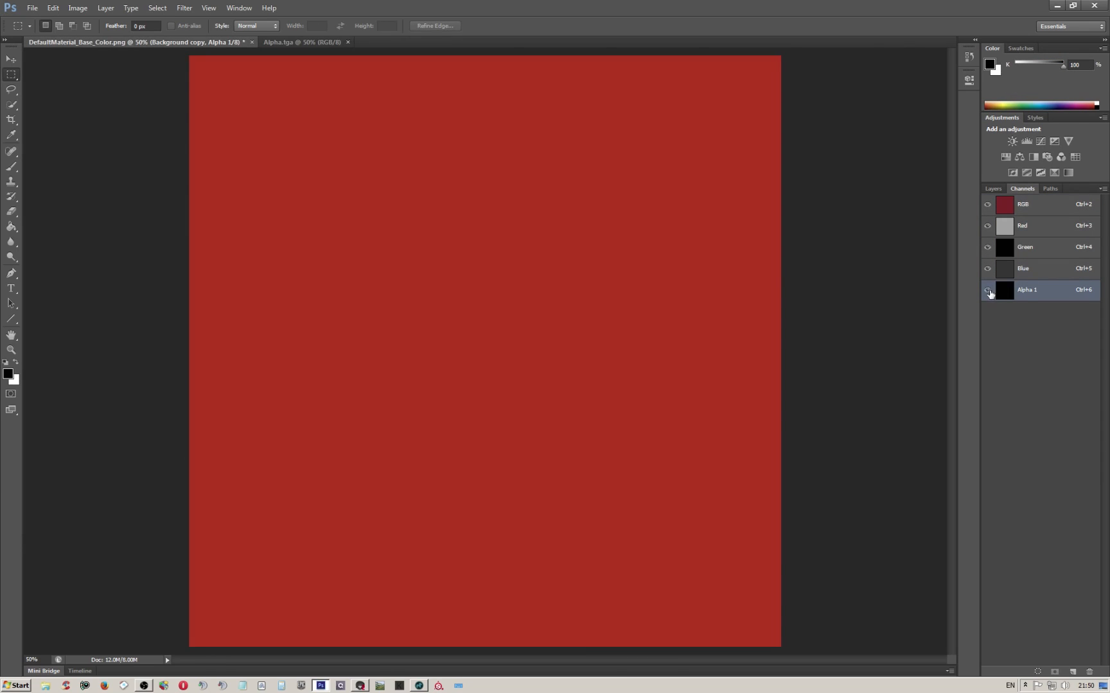
pyautogui.hotkey('ctrl', 'v')
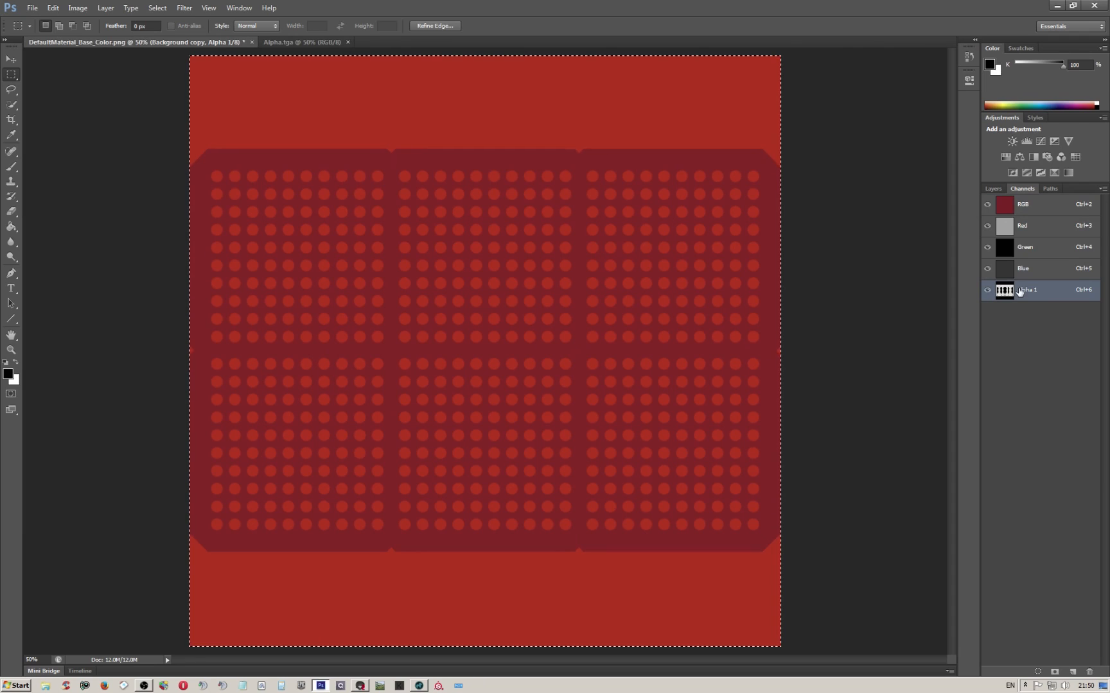
# Save the base color image with its alpha channel as a 32 bits/pixel Targa named Base_Color.tga in the folder above Painter.
pyautogui.click(994, 188)
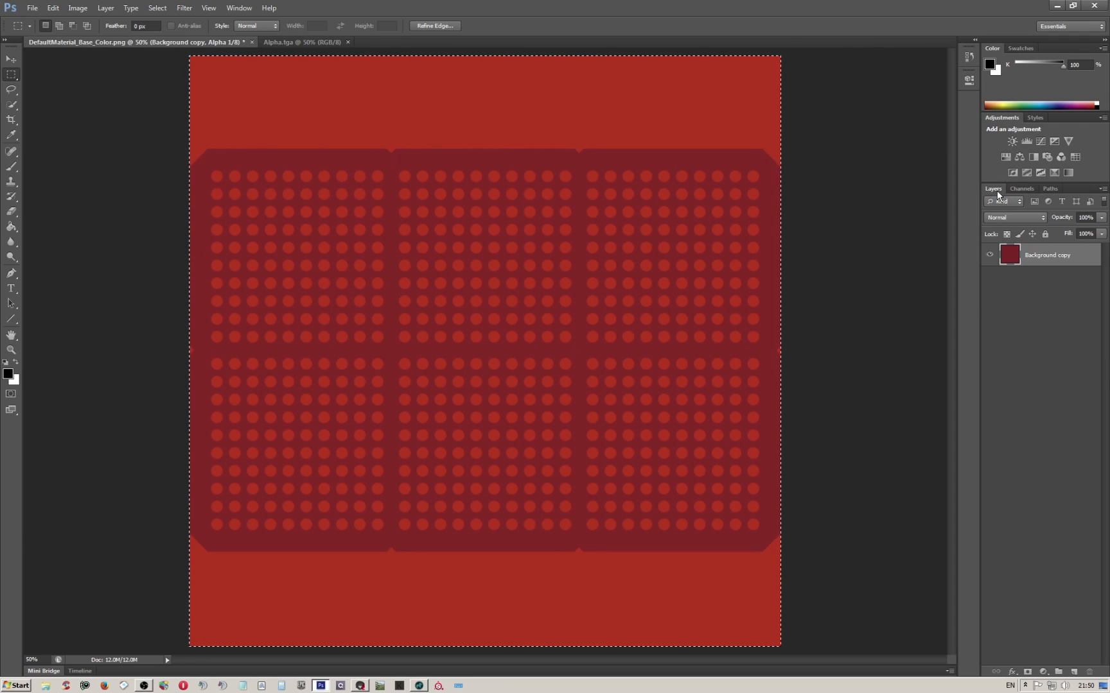
pyautogui.click(32, 7)
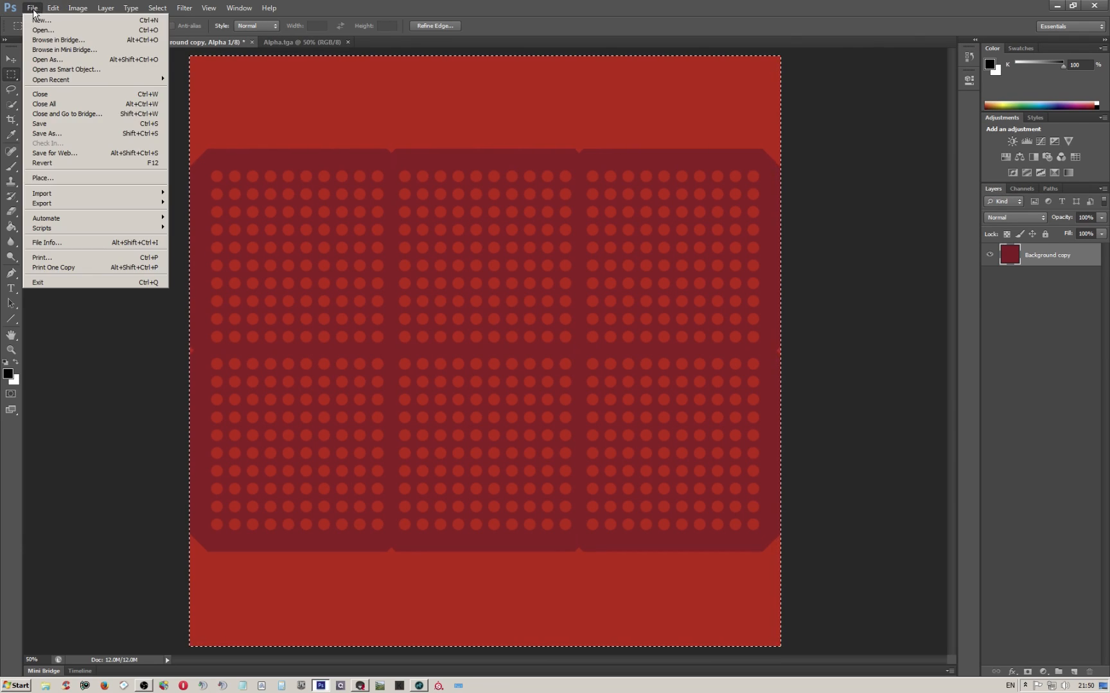
pyautogui.click(47, 133)
pyautogui.click(720, 446)
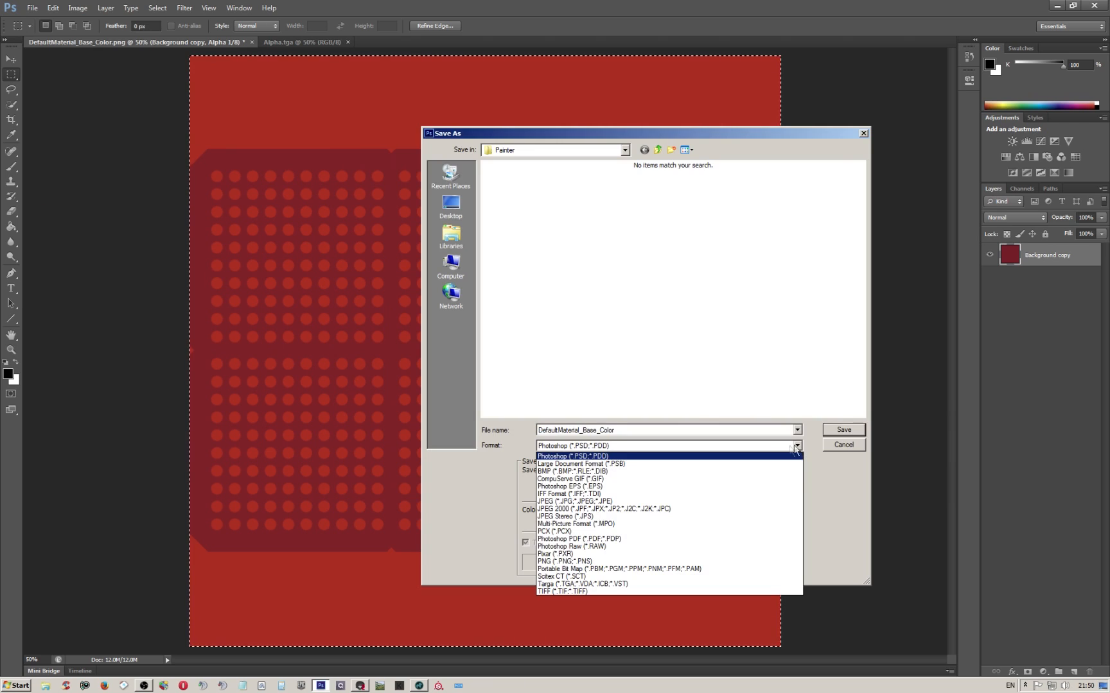
pyautogui.click(617, 584)
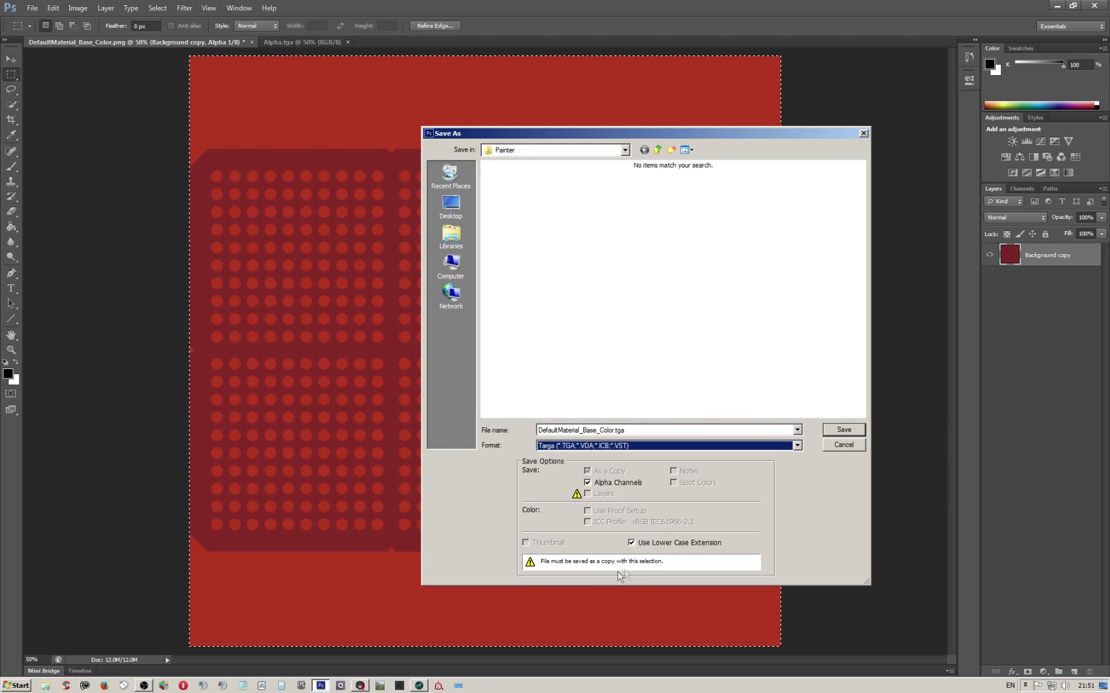
pyautogui.click(656, 150)
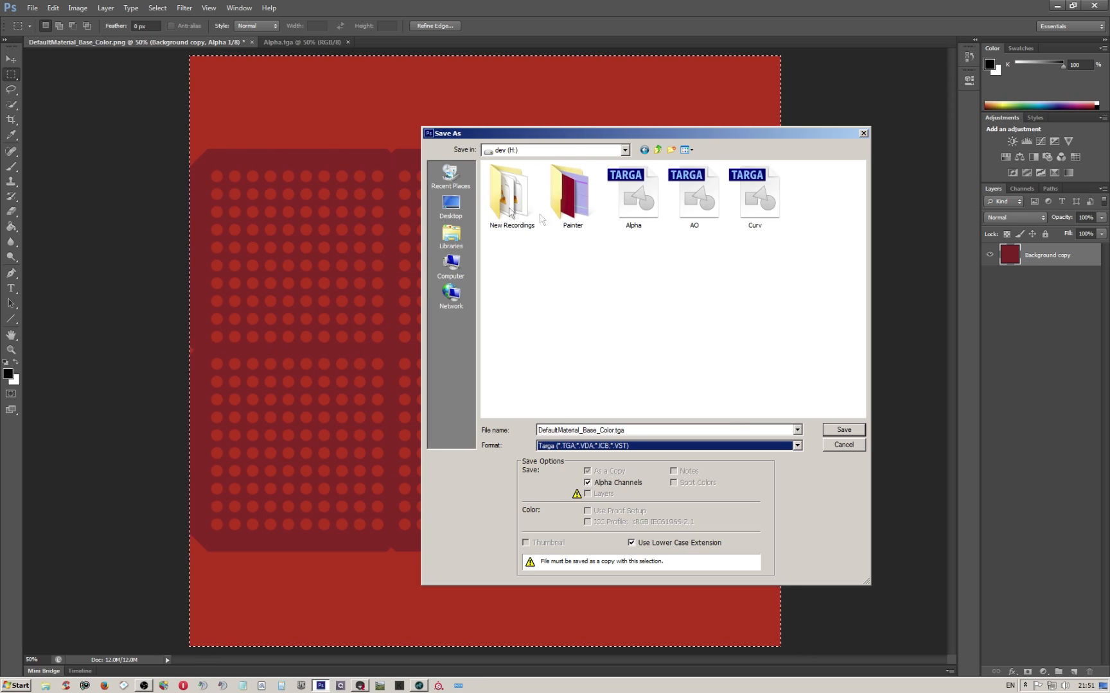
pyautogui.click(583, 431)
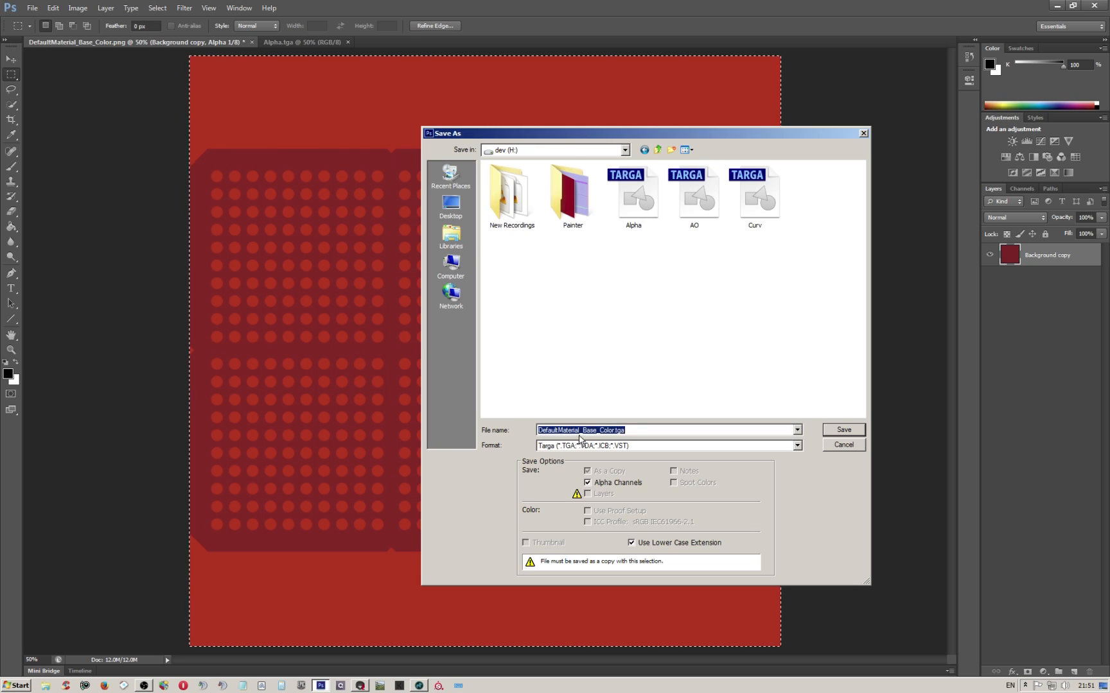
pyautogui.moveTo(583, 431); pyautogui.dragTo(416, 425)
pyautogui.press('BackSpace')
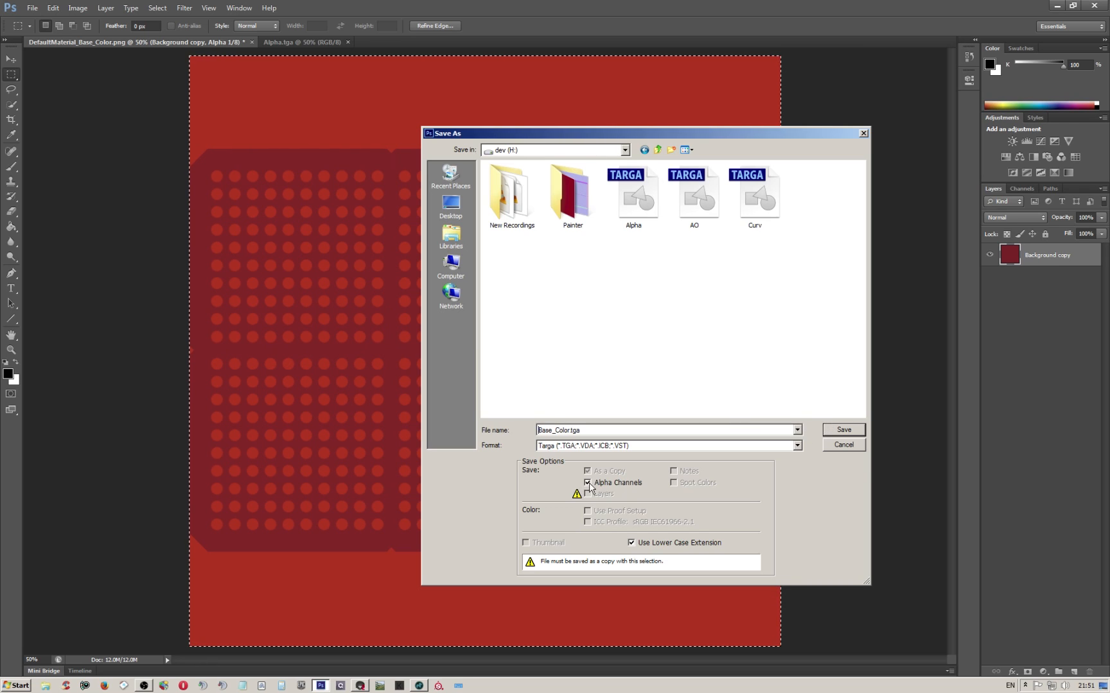
pyautogui.click(841, 430)
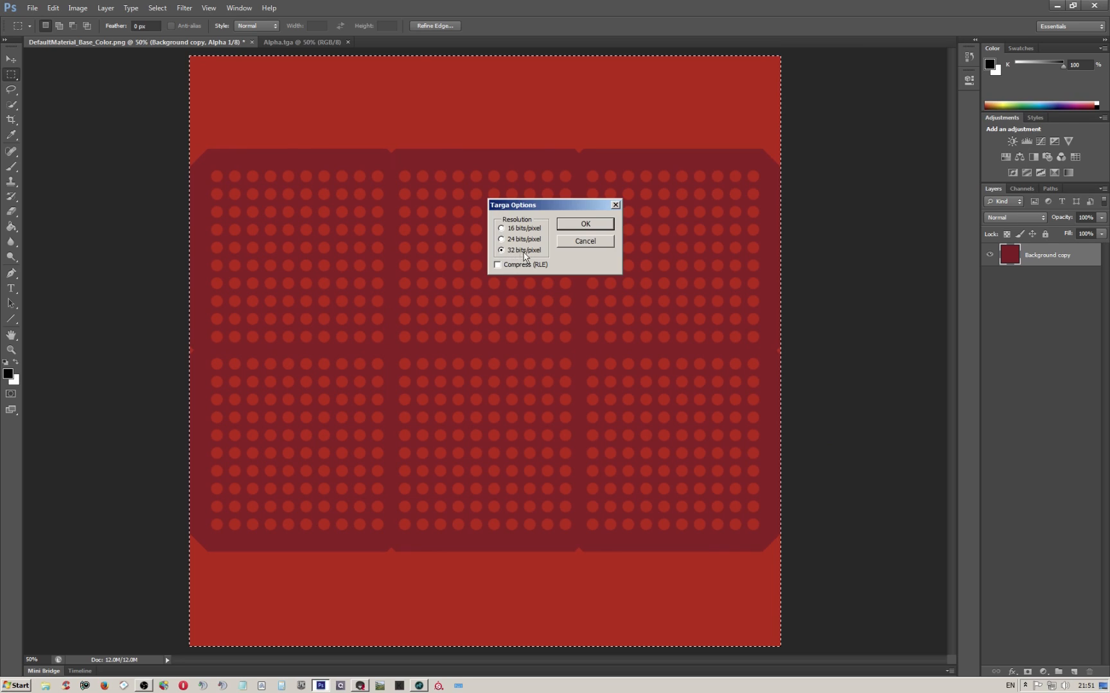
pyautogui.click(583, 225)
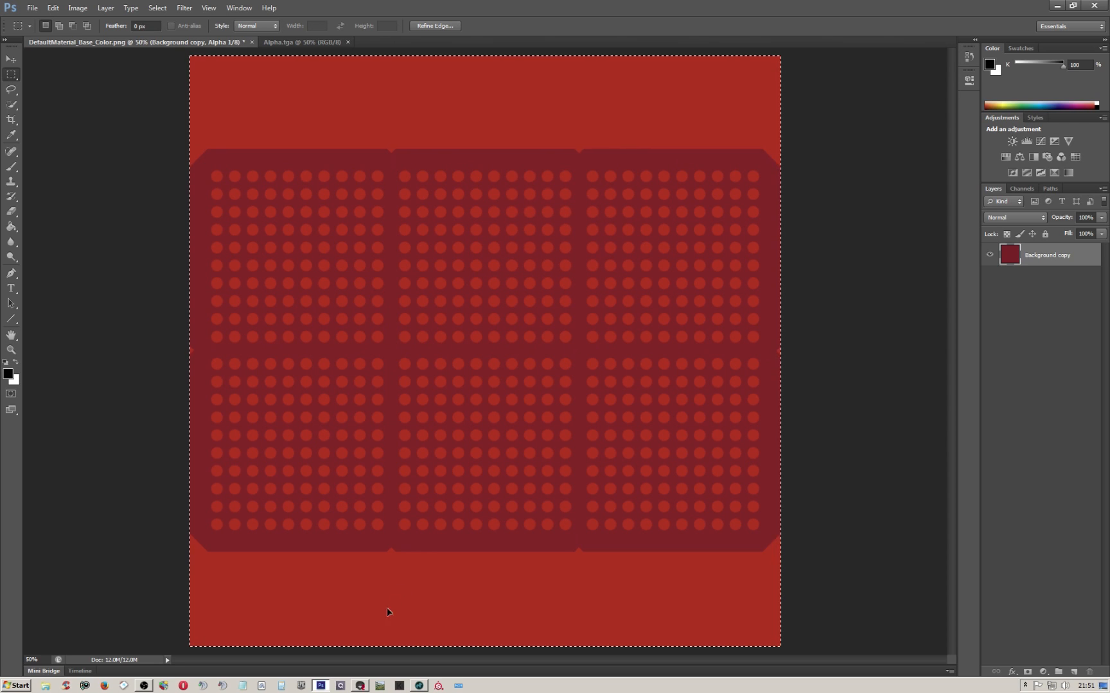
# Switch to Marmoset Toolbag, maximize its window and import the BoxUVs.fbx model into the scene.
pyautogui.click(360, 686)
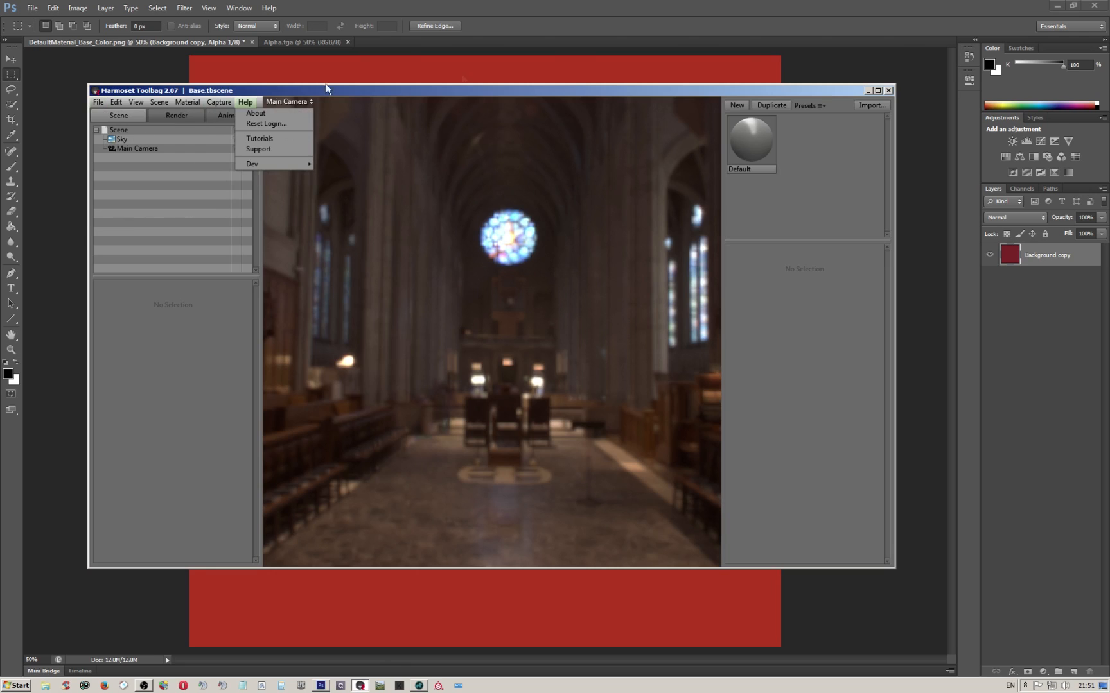
pyautogui.click(877, 91)
pyautogui.click(8, 16)
pyautogui.click(31, 98)
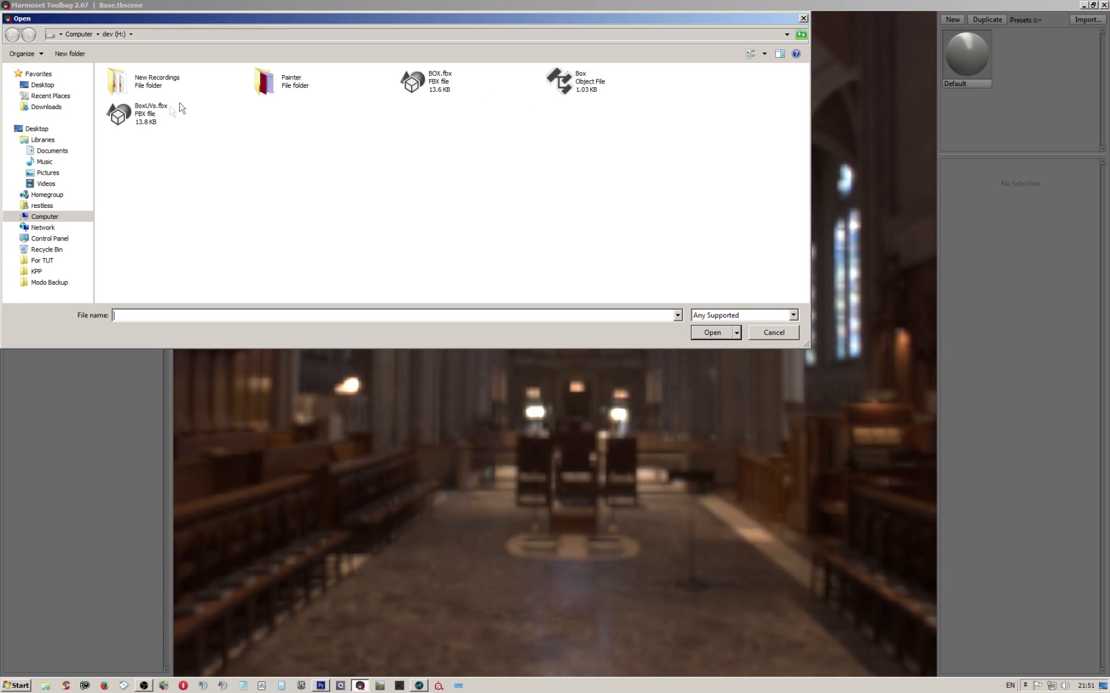
pyautogui.doubleClick(131, 116)
pyautogui.moveTo(642, 129); pyautogui.dragTo(578, 210)
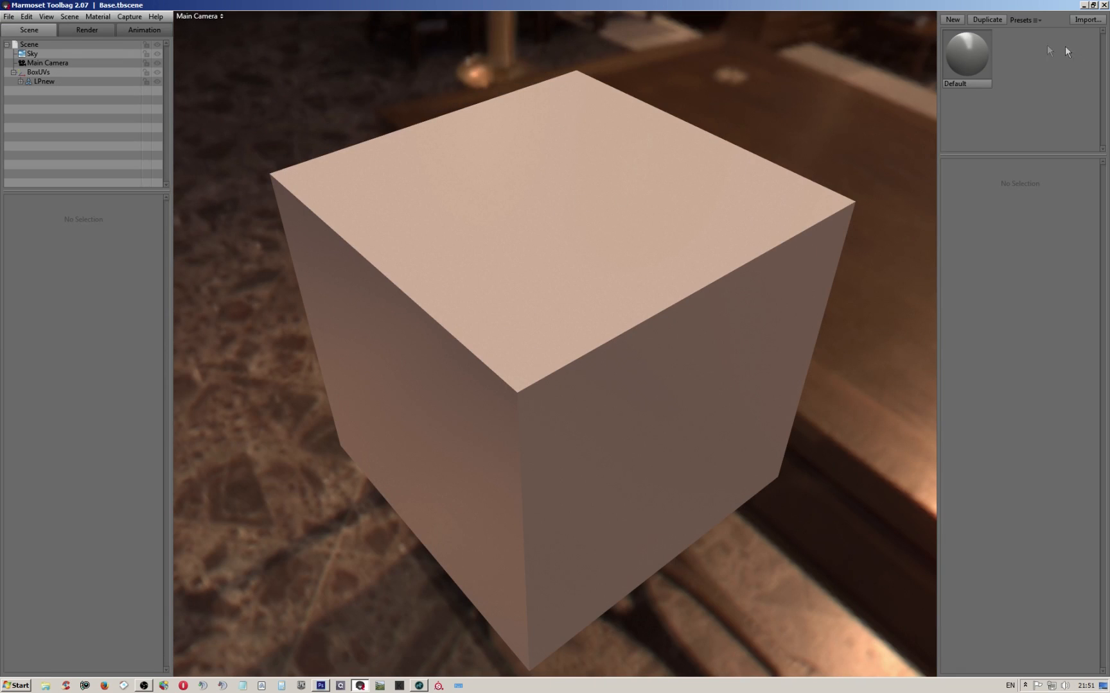
# Load NormalsUVnice.png as the normal map of the Default material.
pyautogui.click(983, 56)
pyautogui.click(959, 205)
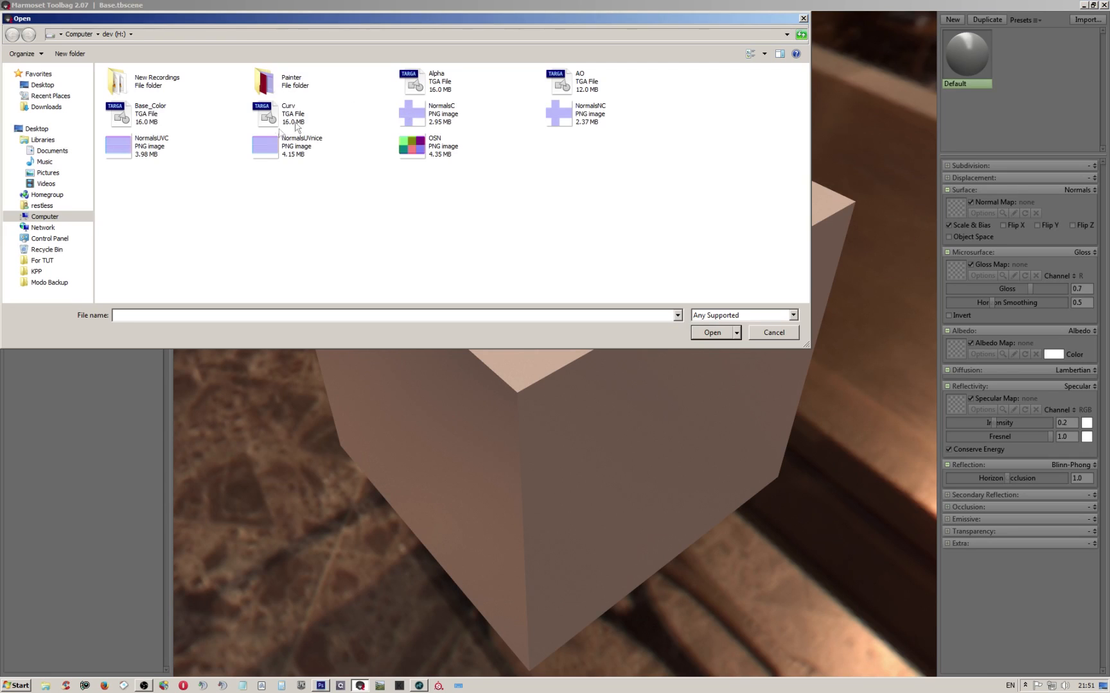
pyautogui.click(270, 150)
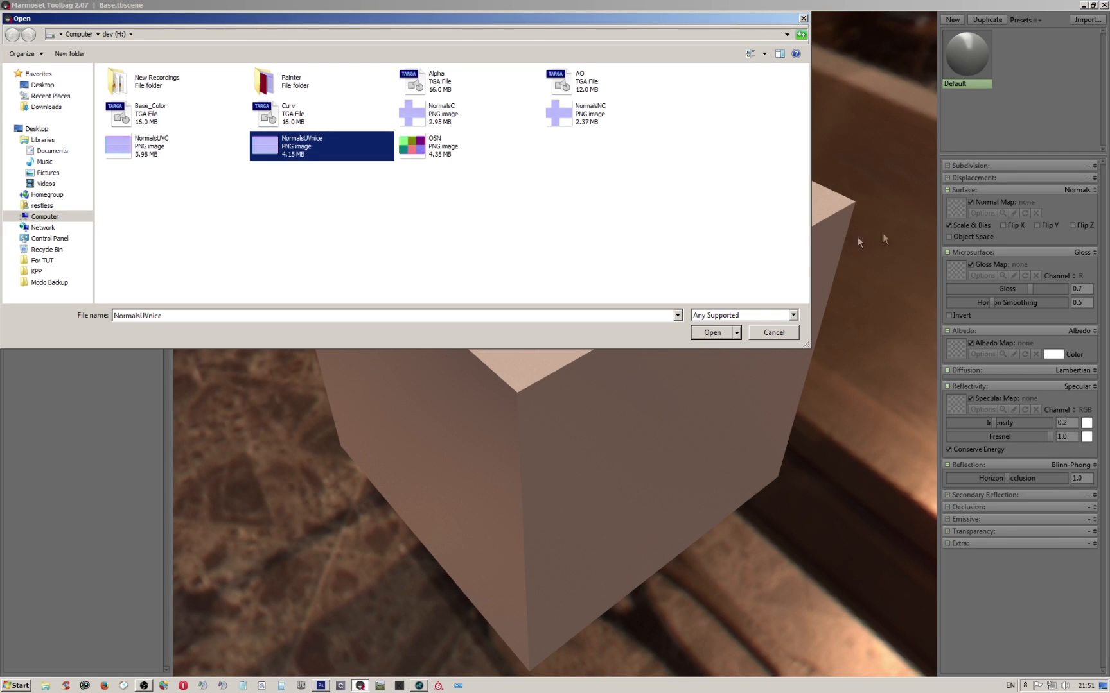
pyautogui.click(723, 332)
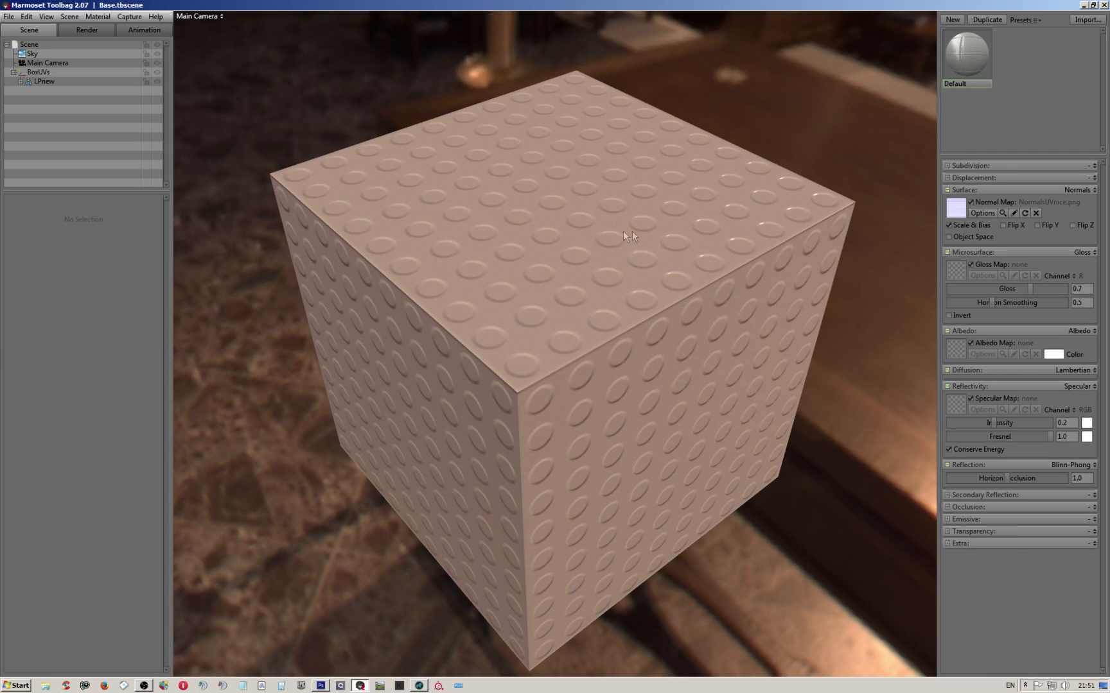
# Enable sRGB Color Space in the texture options of the material's normal map.
pyautogui.click(990, 211)
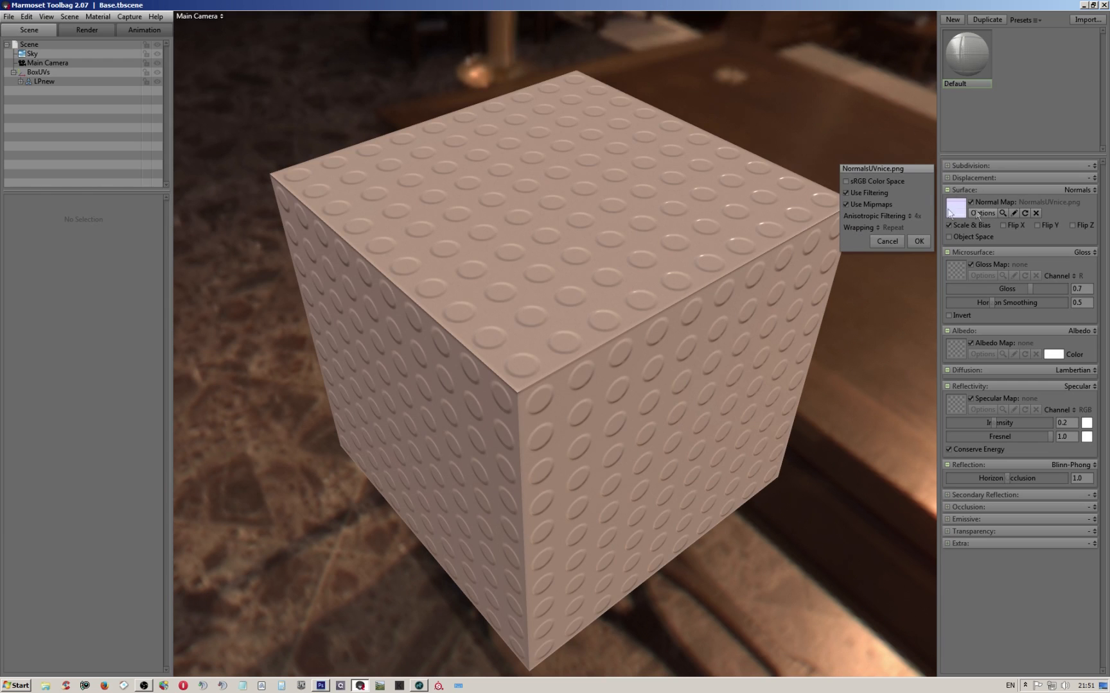
pyautogui.click(846, 181)
pyautogui.click(920, 241)
pyautogui.moveTo(677, 246); pyautogui.dragTo(686, 234)
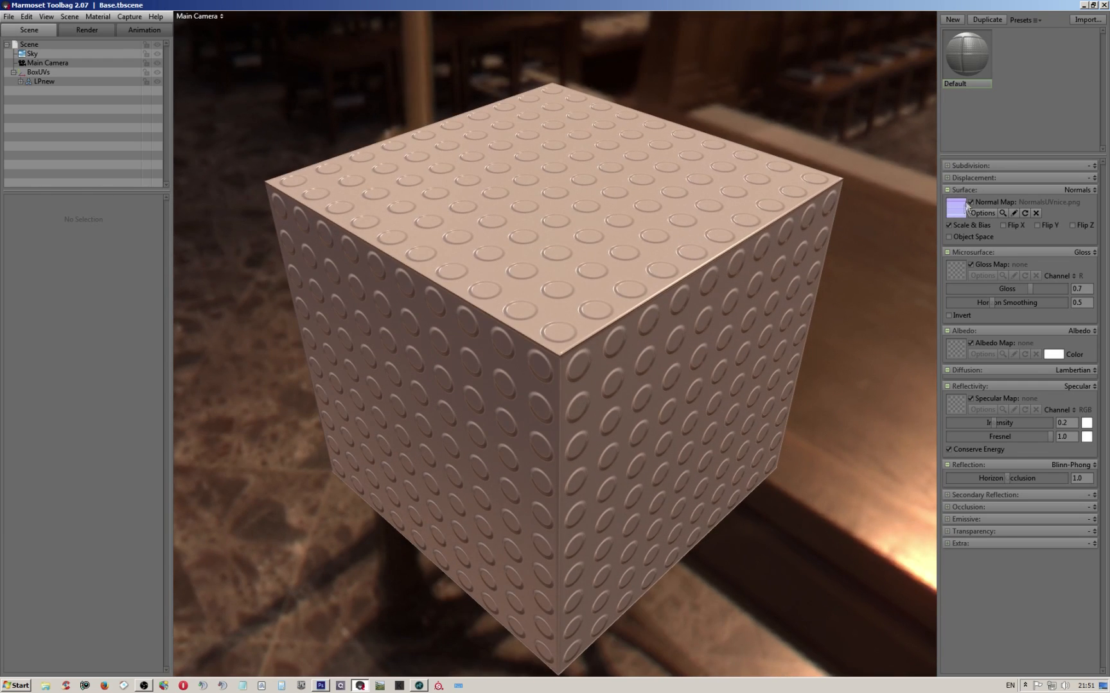
# Enable Flip Y for the normal map and inspect the raised discs on the cube up close.
pyautogui.click(1038, 225)
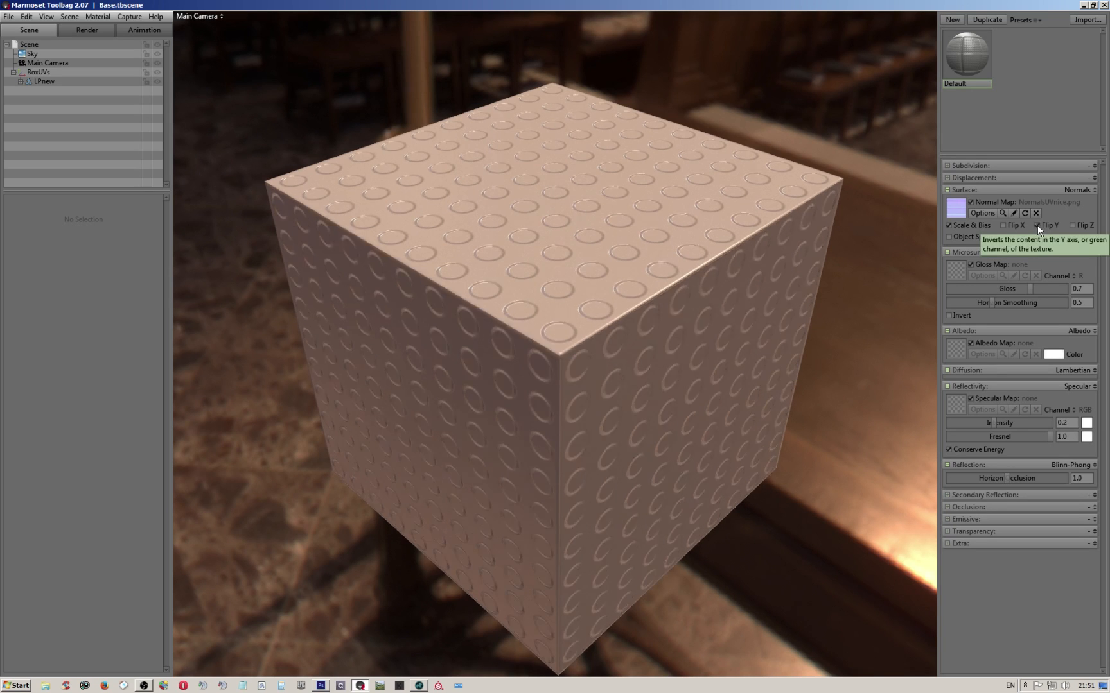
pyautogui.moveTo(579, 352); pyautogui.dragTo(582, 306)
pyautogui.scroll(-3, 583, 303)
pyautogui.scroll(5, 573, 365)
pyautogui.moveTo(574, 357); pyautogui.dragTo(566, 335)
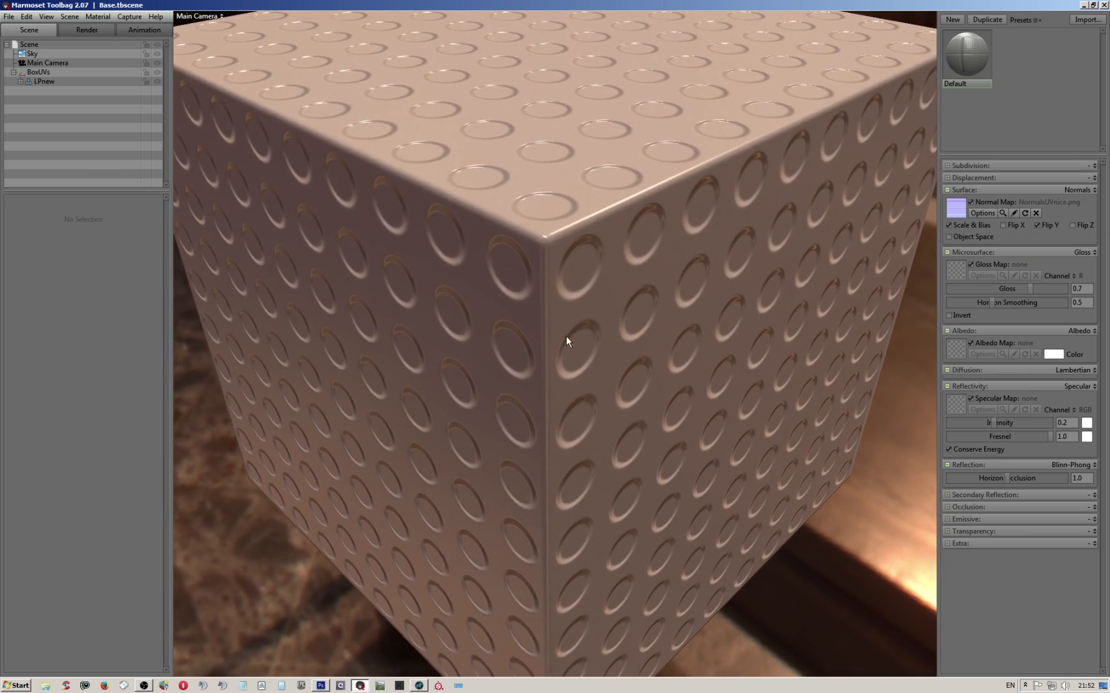
pyautogui.scroll(-2, 566, 315)
pyautogui.moveTo(567, 315); pyautogui.dragTo(572, 233)
pyautogui.scroll(-2, 573, 233)
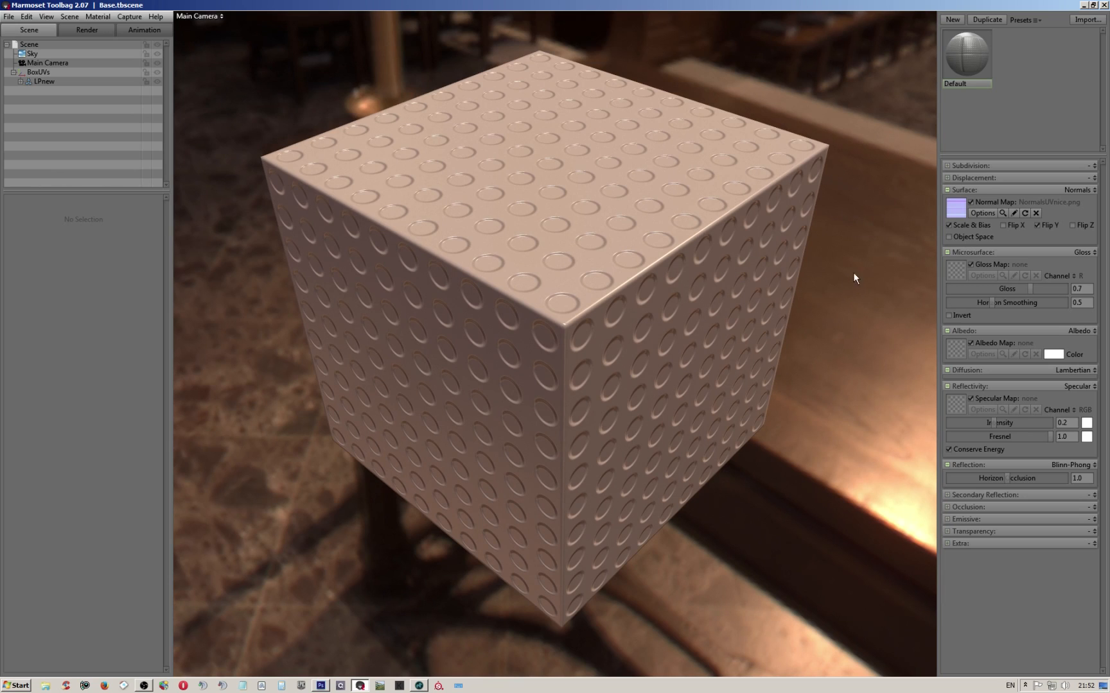
# Load Base_Color.tga as the albedo map of the Default material.
pyautogui.click(963, 350)
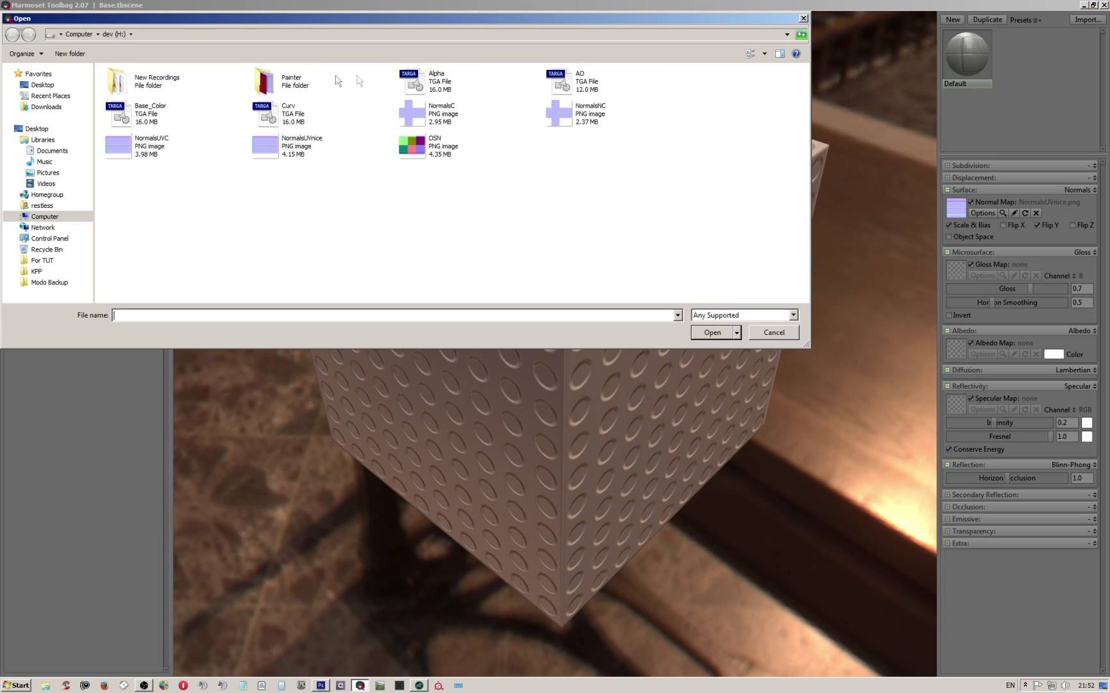
pyautogui.doubleClick(127, 113)
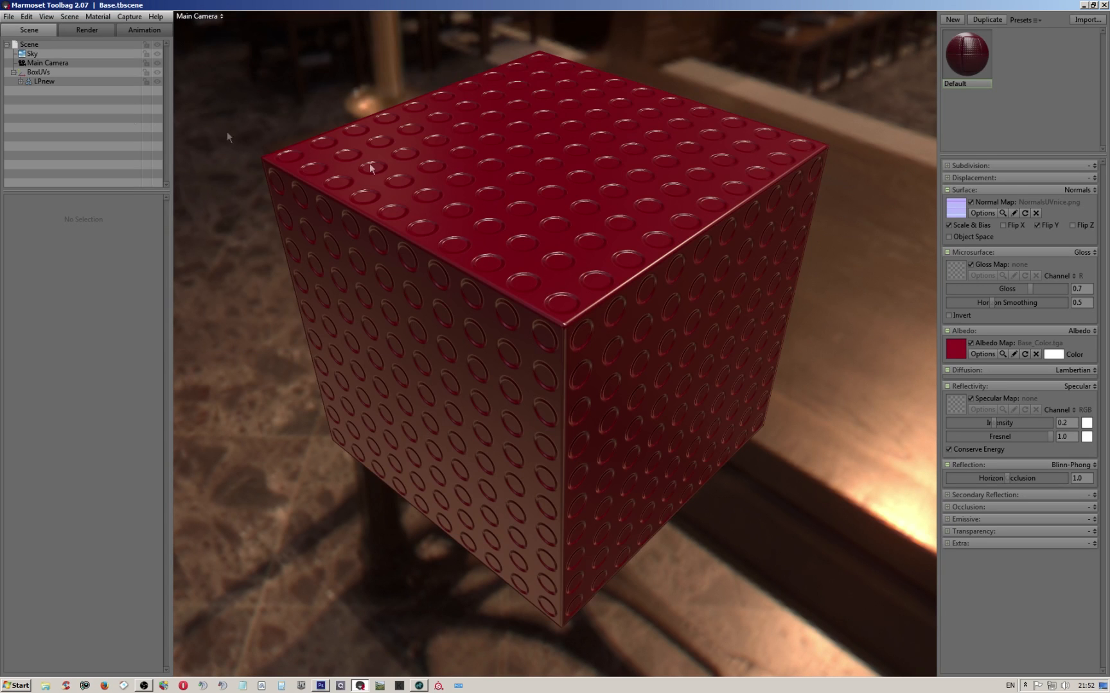
pyautogui.moveTo(579, 255)
pyautogui.mouseDown()
pyautogui.moveTo(525, 307)
pyautogui.moveTo(528, 322)
pyautogui.moveTo(573, 240)
pyautogui.moveTo(581, 283)
pyautogui.moveTo(584, 272)
pyautogui.mouseUp()
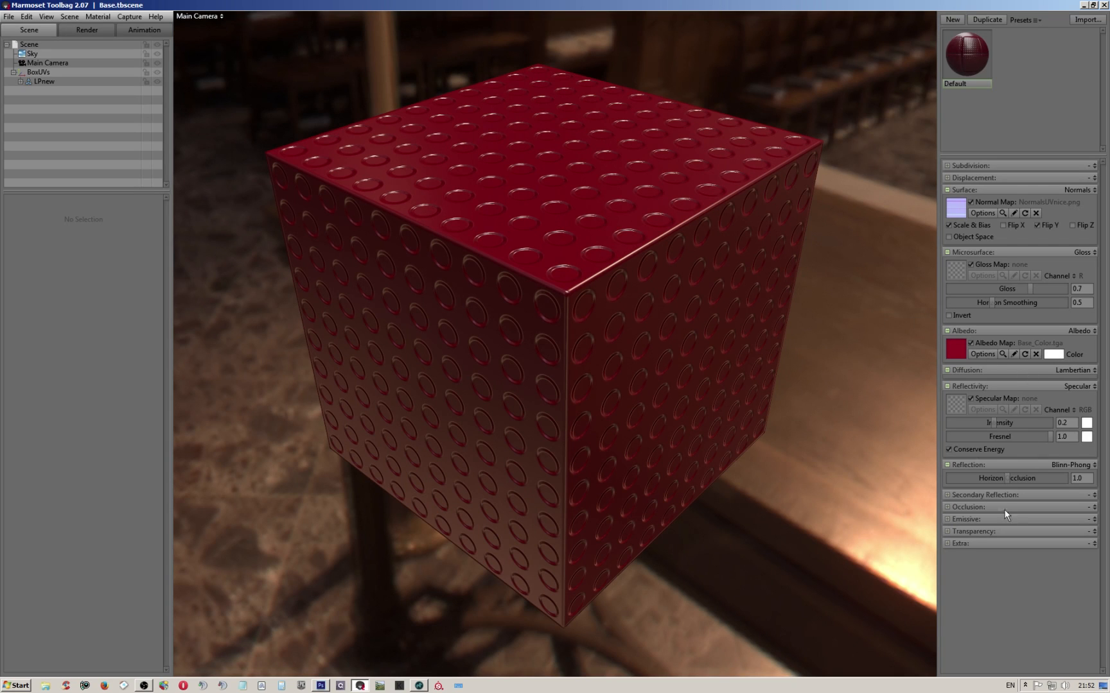
# Set the Default material's transparency mode to Cutout and its occlusion mode to Occlusion.
pyautogui.click(1092, 532)
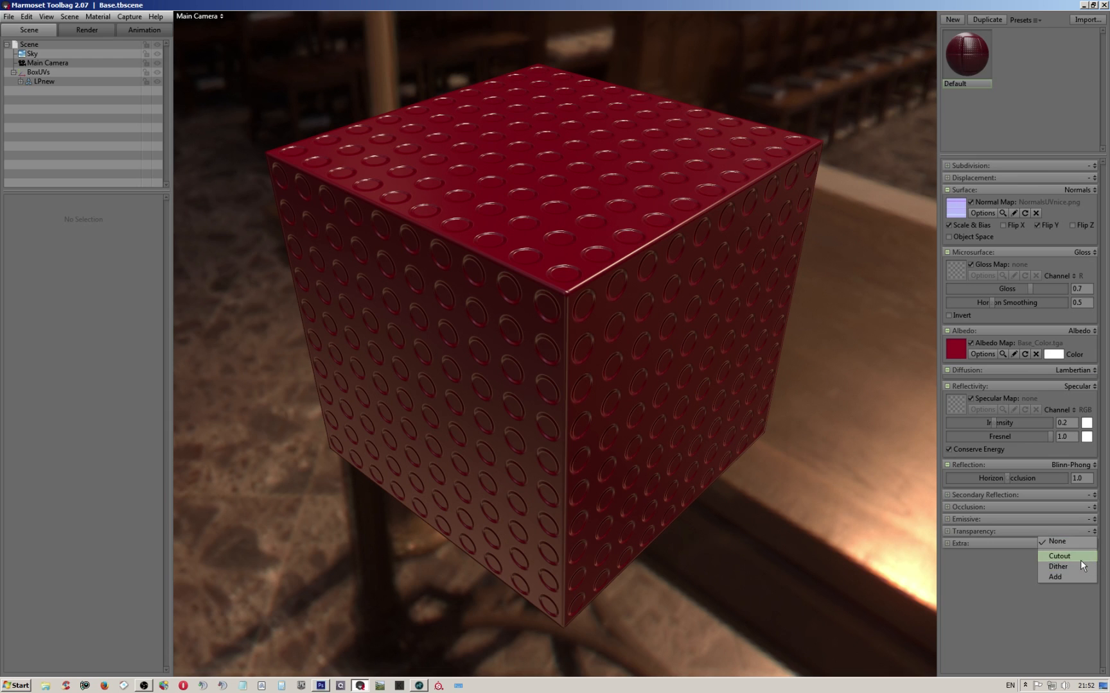
pyautogui.click(1079, 557)
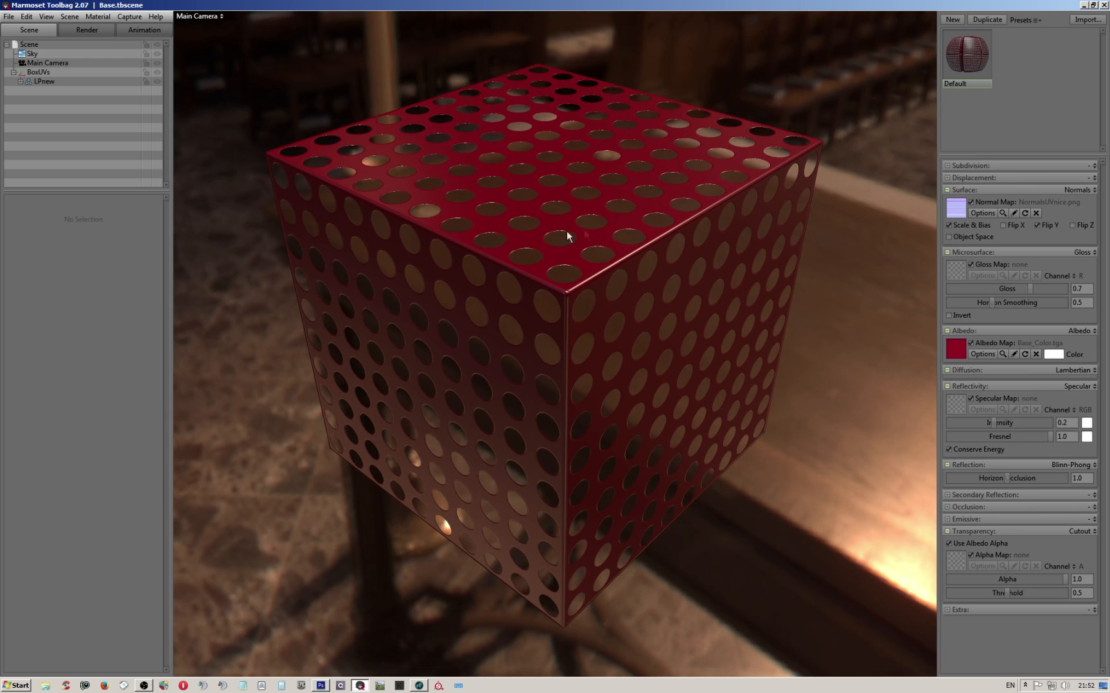
pyautogui.moveTo(701, 406); pyautogui.dragTo(585, 344)
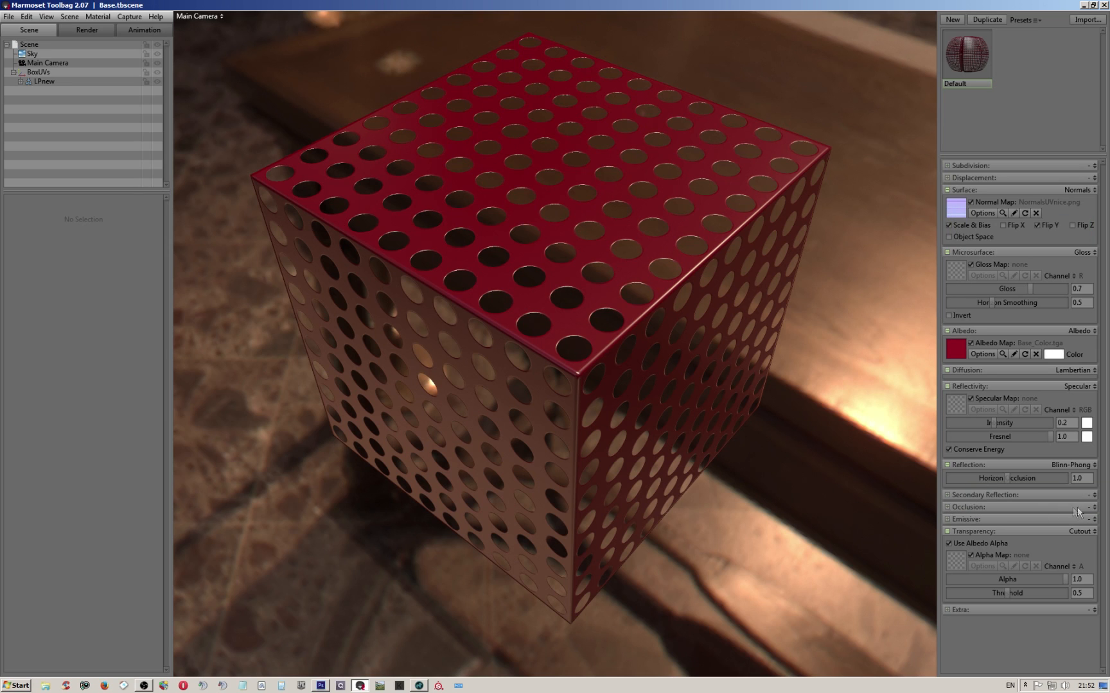
pyautogui.click(1093, 509)
pyautogui.click(1073, 529)
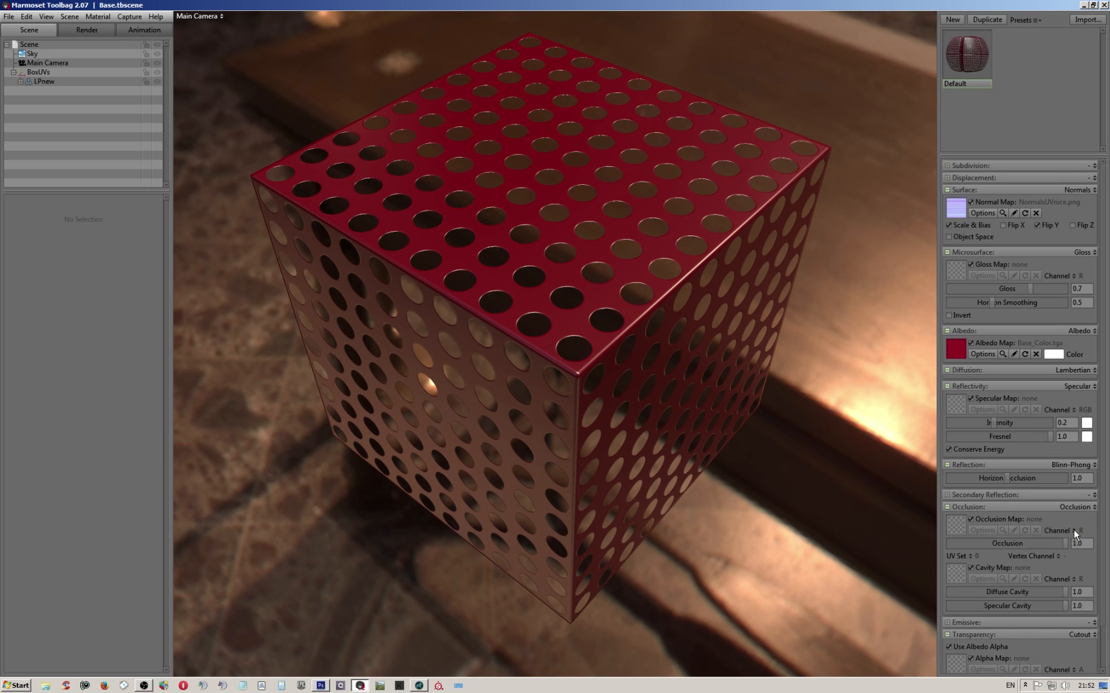
# Try AO.tga as the material's occlusion map and clear it again.
pyautogui.click(956, 526)
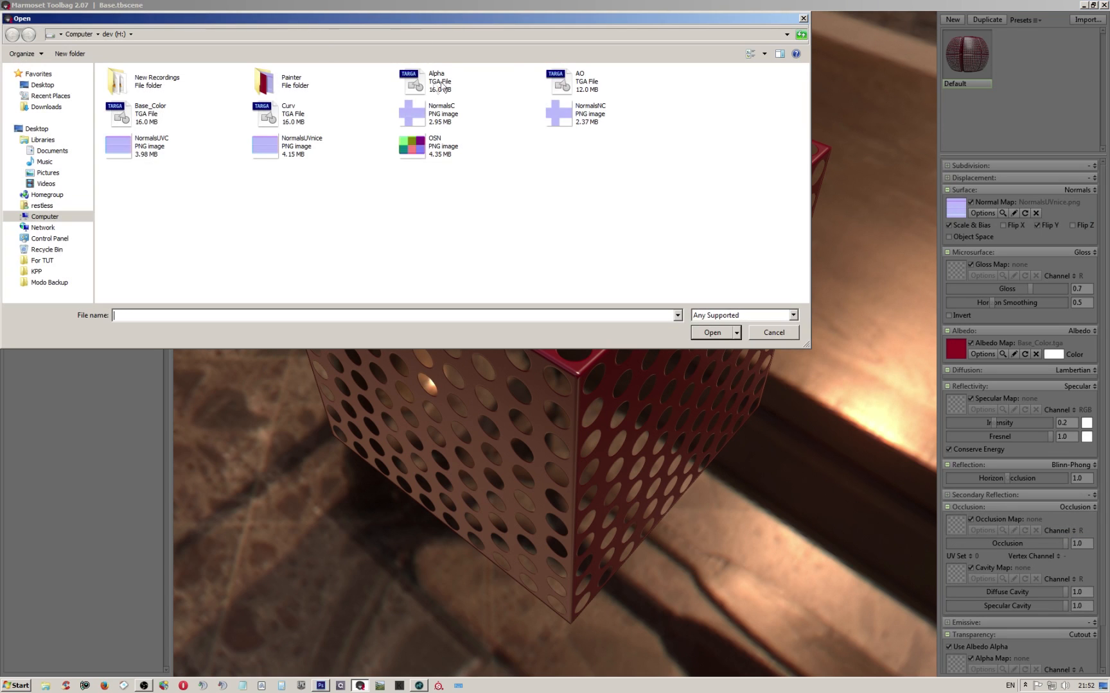
pyautogui.doubleClick(553, 84)
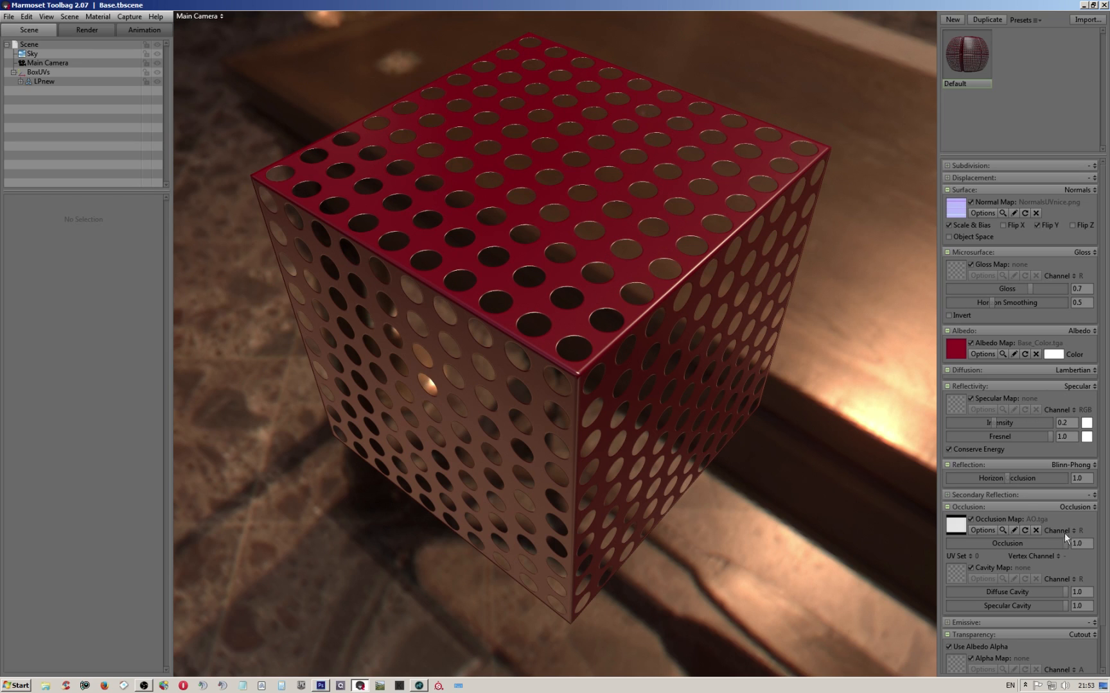
pyautogui.click(1036, 531)
# Load DefaultMaterial_Roughness from the Painter folder as the gloss map and set Gloss to 0.589.
pyautogui.click(957, 269)
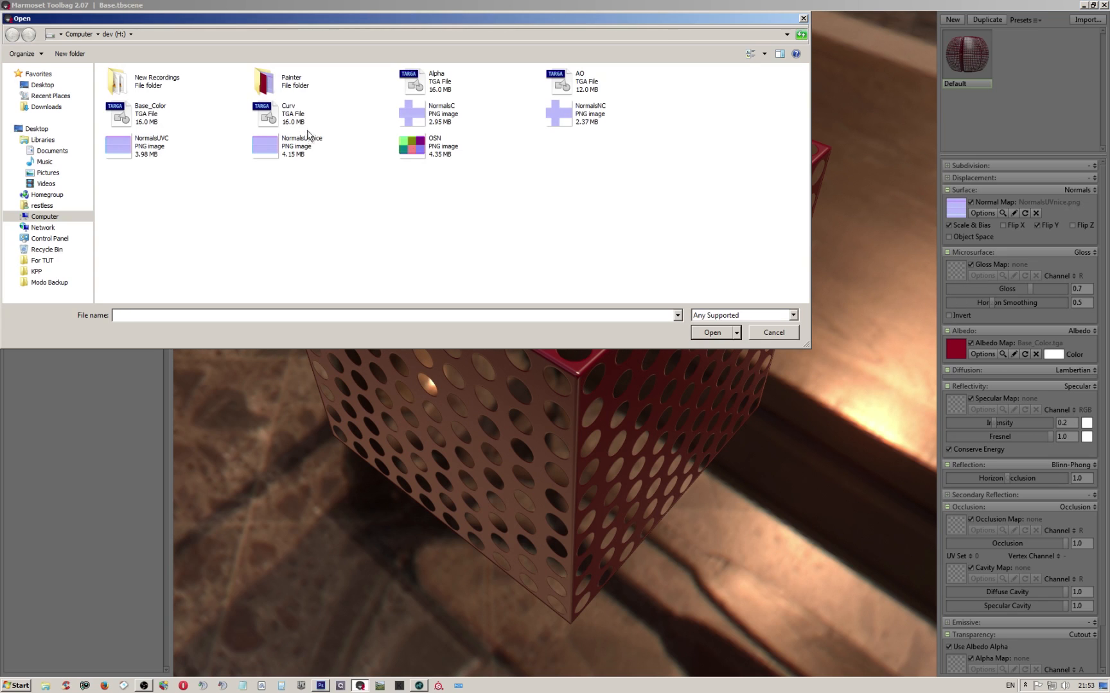
pyautogui.doubleClick(250, 77)
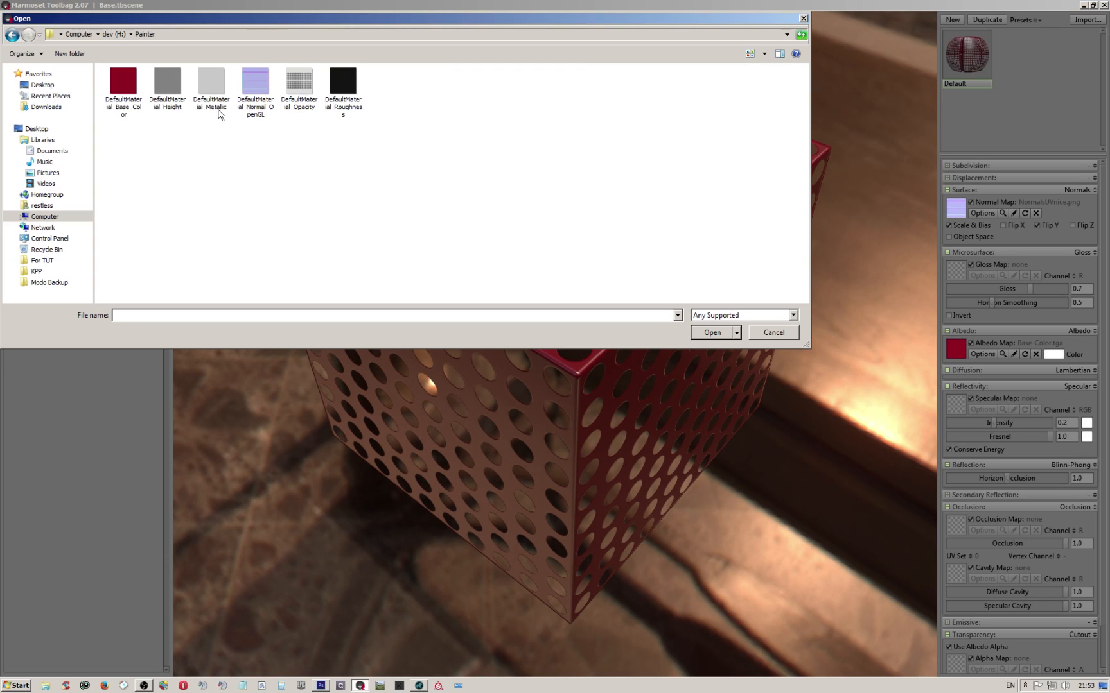
pyautogui.doubleClick(343, 90)
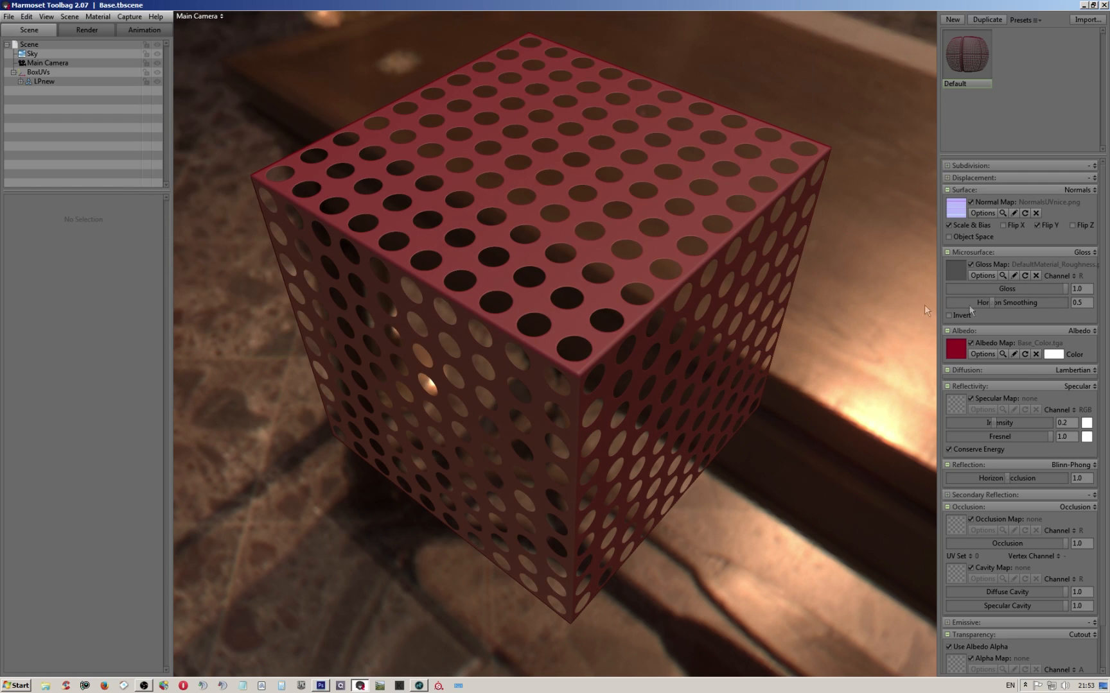
pyautogui.moveTo(1061, 290); pyautogui.dragTo(1018, 290)
# Load DefaultMaterial_Metallic from the Painter folder as the Default material's specular map.
pyautogui.moveTo(996, 424)
pyautogui.mouseDown()
pyautogui.moveTo(1044, 422)
pyautogui.moveTo(974, 422)
pyautogui.moveTo(1013, 422)
pyautogui.mouseUp()
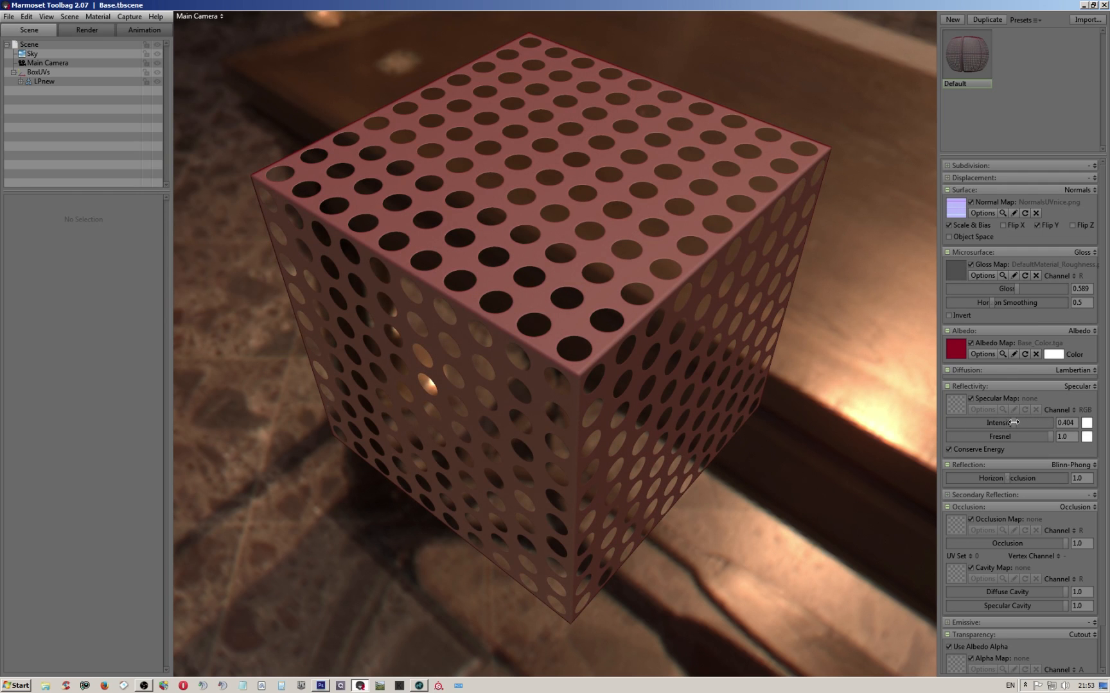
pyautogui.click(961, 406)
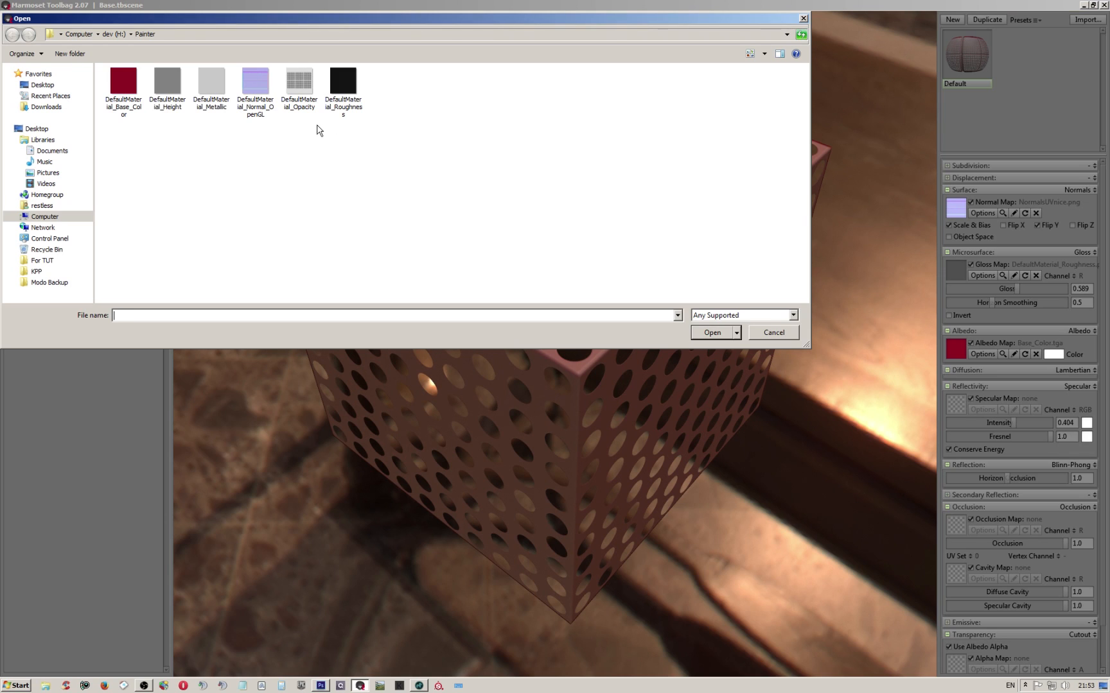
pyautogui.click(218, 85)
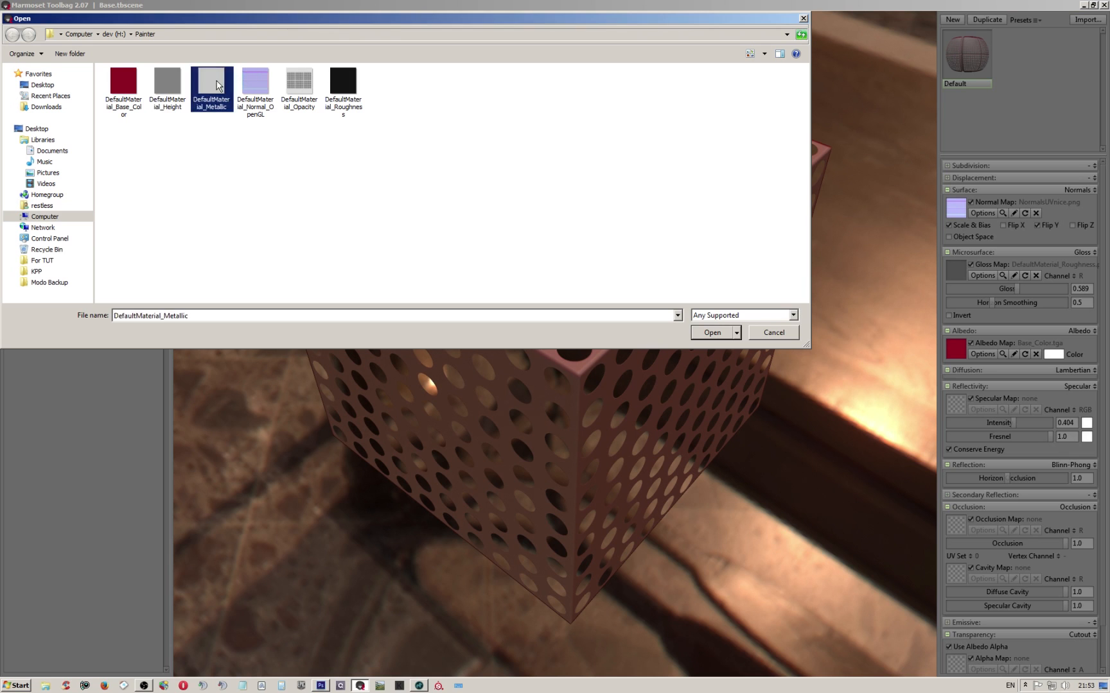
pyautogui.doubleClick(219, 85)
# Set the Default material's Gloss to 0.797 and its specular intensity to 0.273.
pyautogui.moveTo(1041, 434); pyautogui.dragTo(1013, 424)
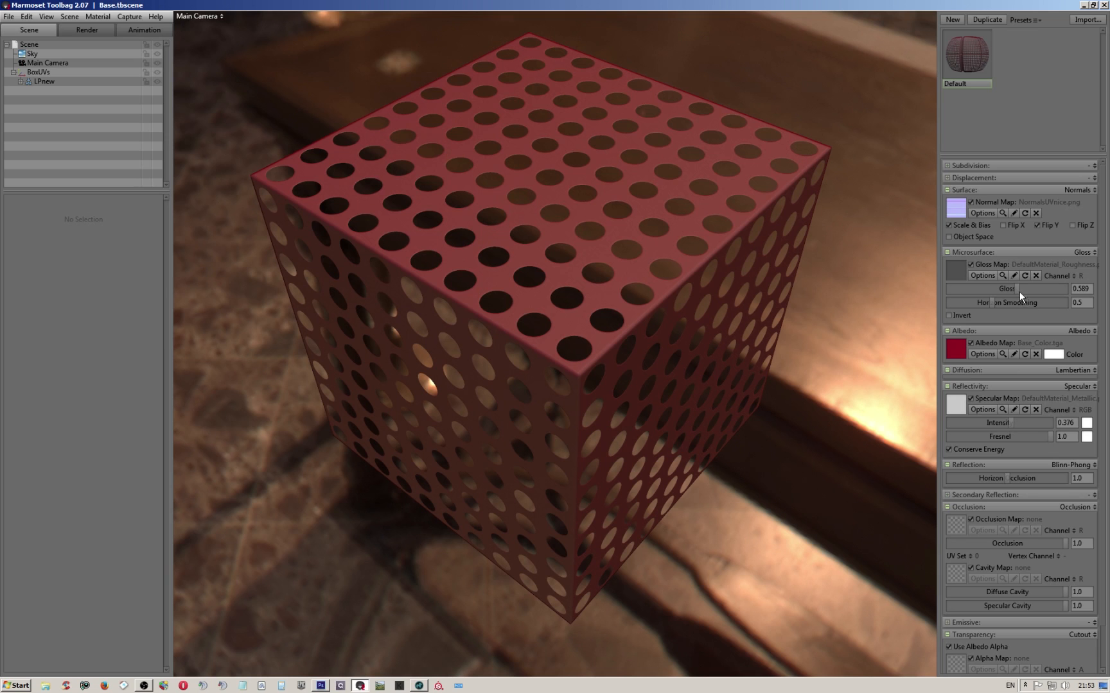
pyautogui.moveTo(1017, 289); pyautogui.dragTo(1041, 288)
pyautogui.moveTo(1011, 424)
pyautogui.mouseDown()
pyautogui.moveTo(1030, 424)
pyautogui.moveTo(1005, 423)
pyautogui.mouseUp()
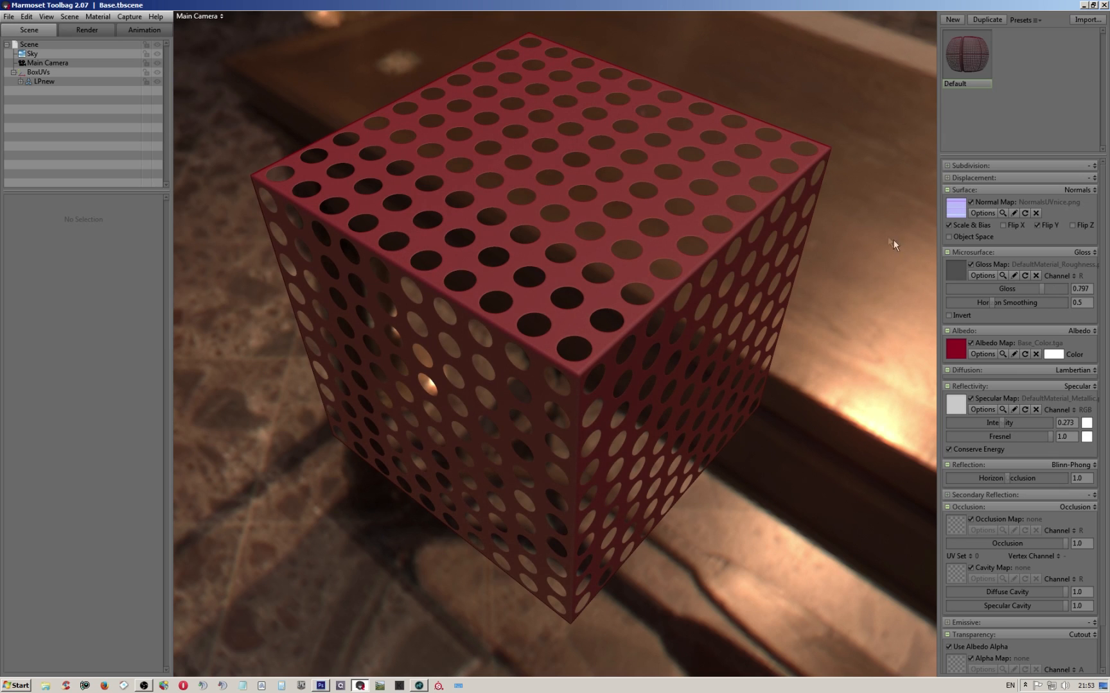
# Try DefaultMaterial_Normal_OpenGL as the normal map, inspect the box corner up close, and toggle Flip Y on the map.
pyautogui.click(956, 208)
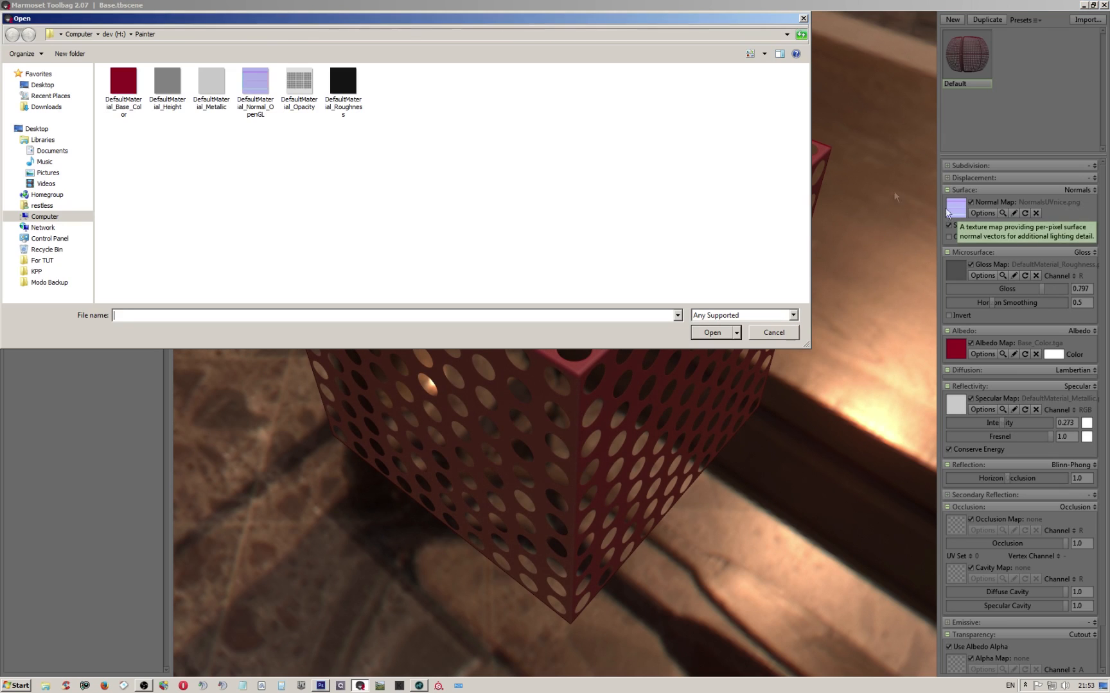
pyautogui.doubleClick(254, 89)
pyautogui.moveTo(573, 329); pyautogui.dragTo(557, 264)
pyautogui.moveTo(558, 264); pyautogui.dragTo(561, 308, button='right')
pyautogui.moveTo(560, 253); pyautogui.dragTo(560, 281)
pyautogui.moveTo(561, 281)
pyautogui.mouseDown(button='right')
pyautogui.moveTo(568, 307)
pyautogui.moveTo(570, 280)
pyautogui.mouseUp(button='right')
pyautogui.moveTo(570, 281); pyautogui.dragTo(572, 266)
pyautogui.moveTo(572, 266); pyautogui.dragTo(573, 282, button='right')
pyautogui.moveTo(572, 283); pyautogui.dragTo(568, 198)
pyautogui.moveTo(568, 198)
pyautogui.mouseDown(button='right')
pyautogui.moveTo(567, 177)
pyautogui.moveTo(571, 205)
pyautogui.mouseUp(button='right')
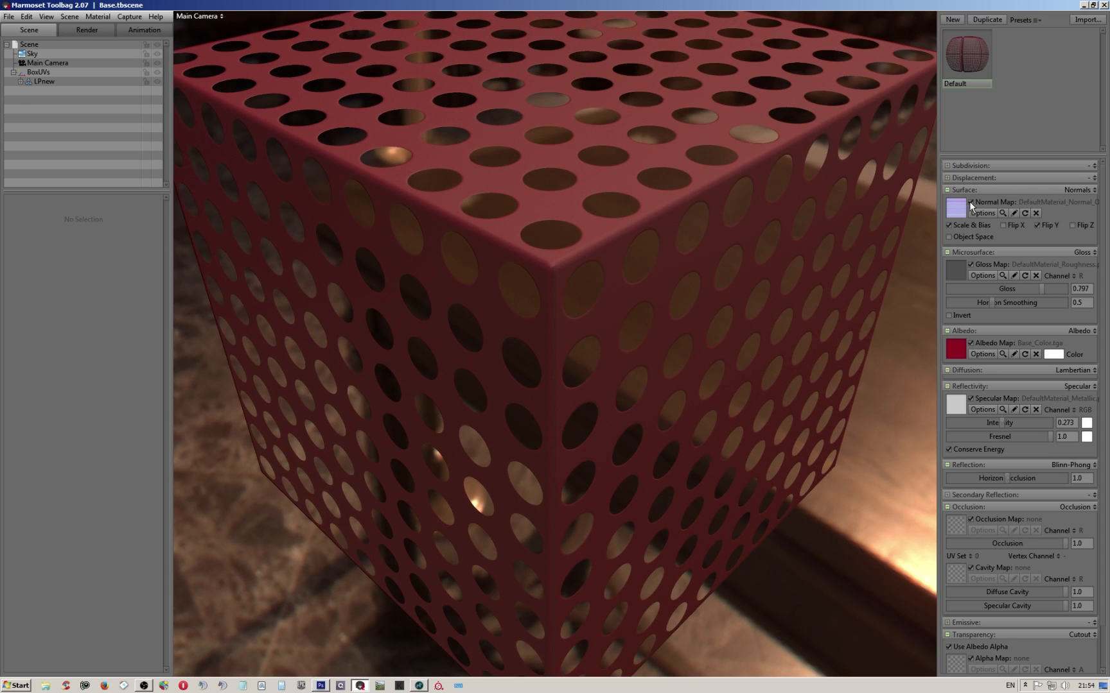
pyautogui.click(1037, 225)
pyautogui.click(1037, 225)
# Load NormalsUVnice from the dev (H:) drive as the normal map and inspect the box's edges.
pyautogui.click(962, 206)
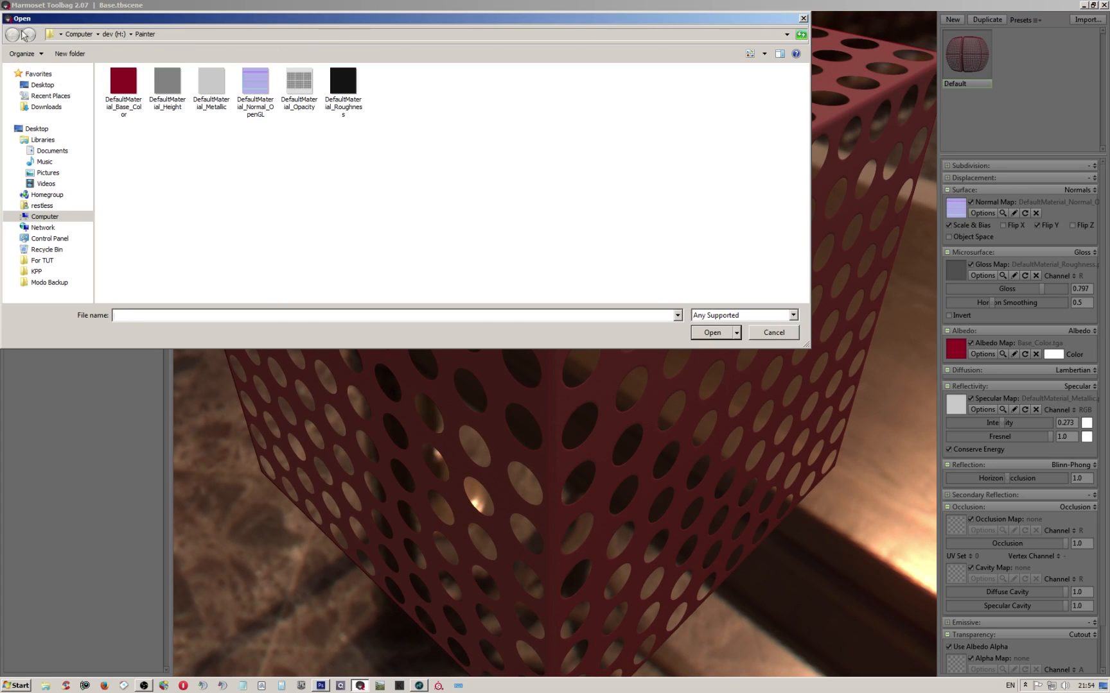
pyautogui.click(113, 34)
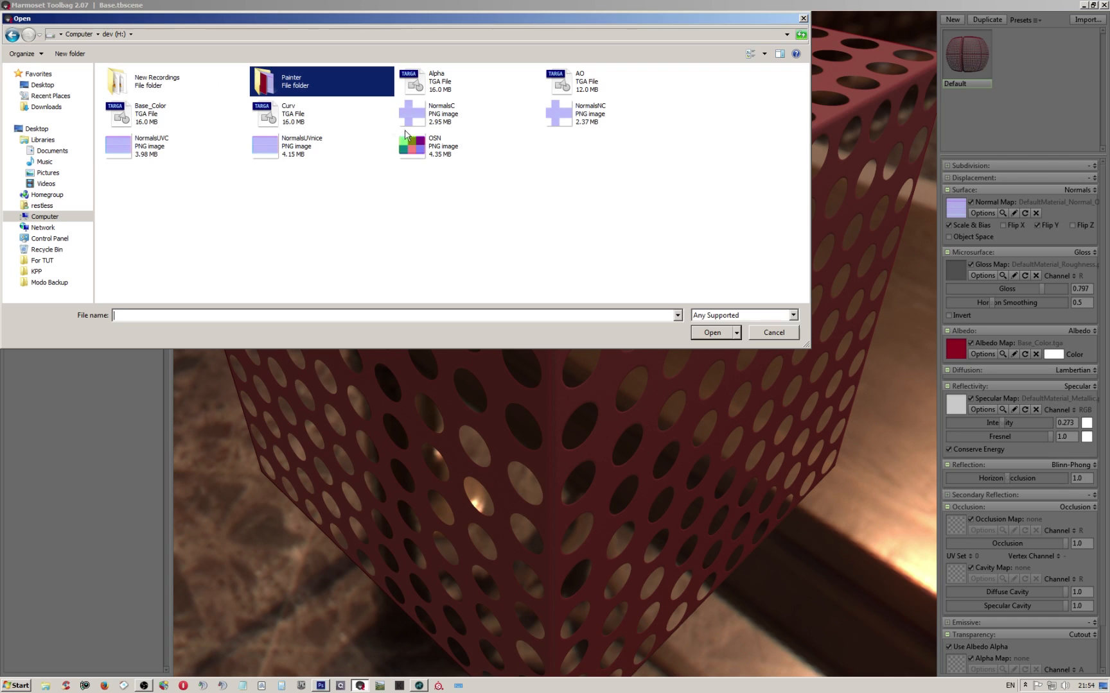
pyautogui.doubleClick(263, 146)
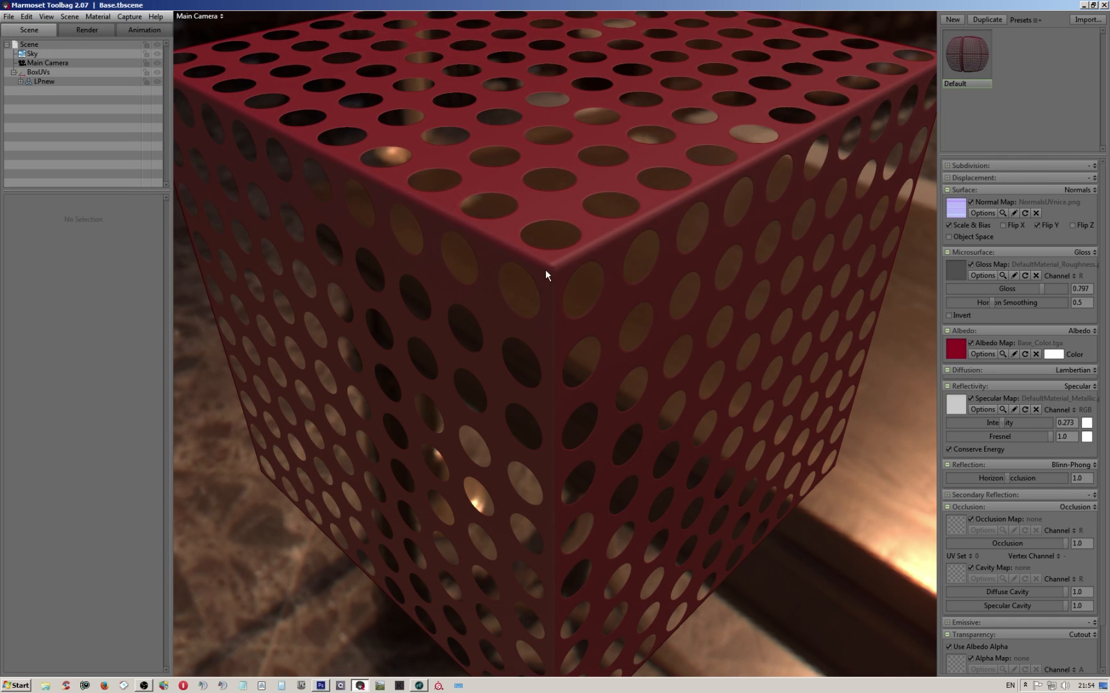
pyautogui.scroll(3, 563, 252)
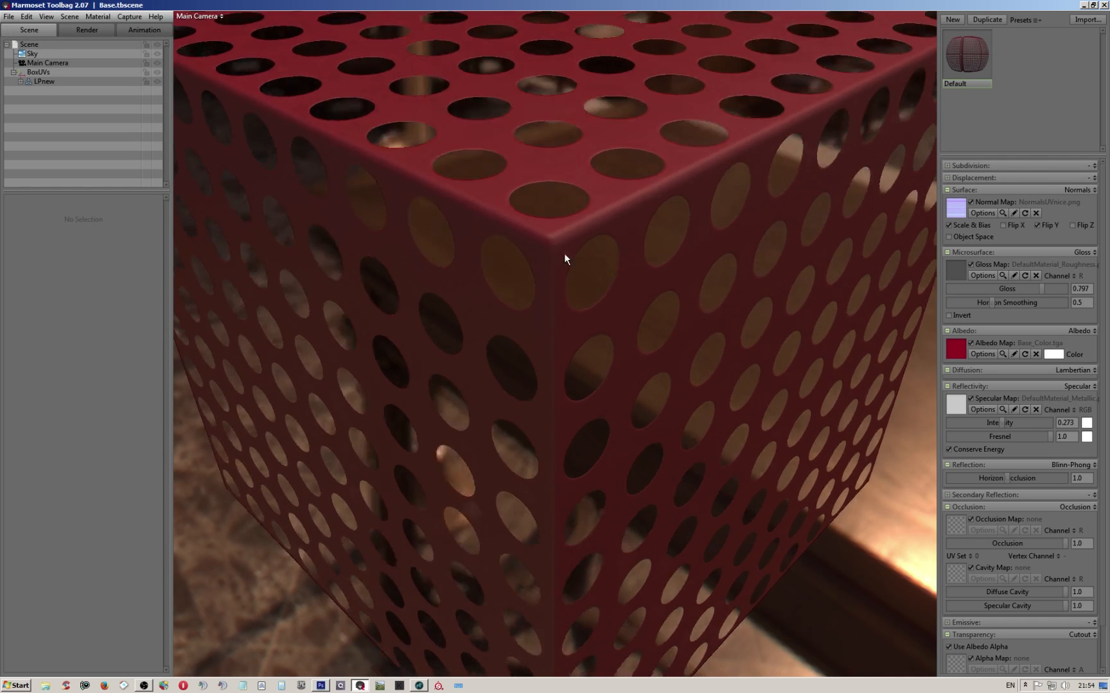
pyautogui.scroll(-3, 563, 253)
pyautogui.moveTo(558, 237)
pyautogui.mouseDown()
pyautogui.moveTo(567, 332)
pyautogui.moveTo(570, 251)
pyautogui.mouseUp()
pyautogui.scroll(3, 572, 270)
pyautogui.scroll(-3, 573, 274)
pyautogui.moveTo(502, 214); pyautogui.dragTo(748, 226)
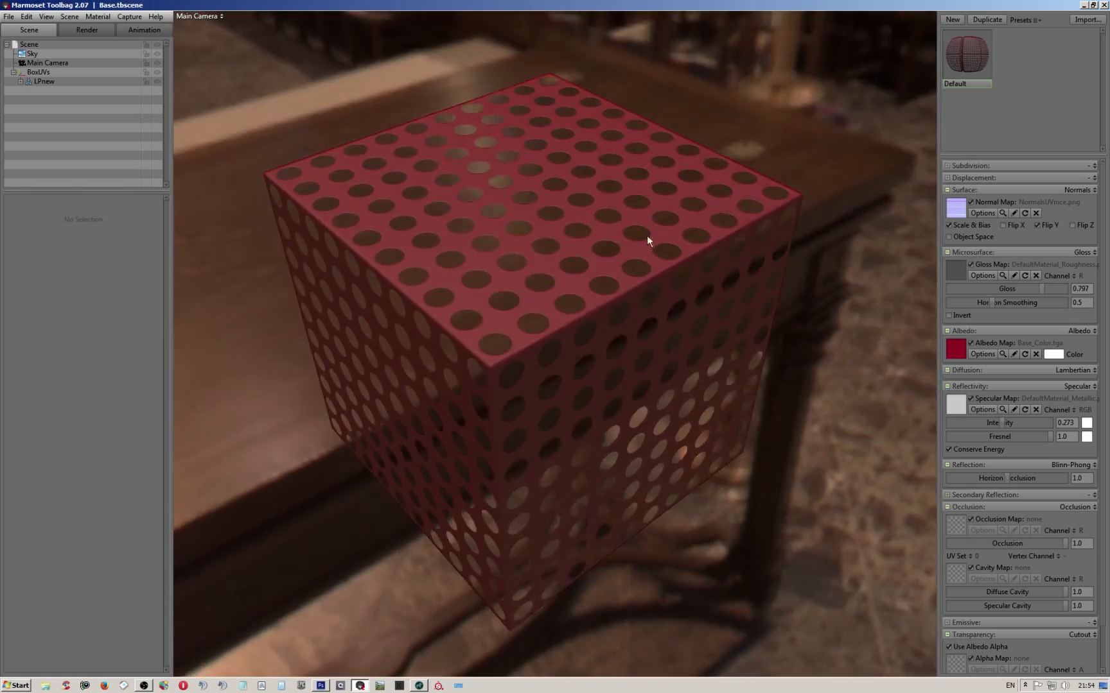
# Turn off Cull Back Faces for the LPnew mesh so the box's inner faces render.
pyautogui.click(37, 72)
pyautogui.click(40, 82)
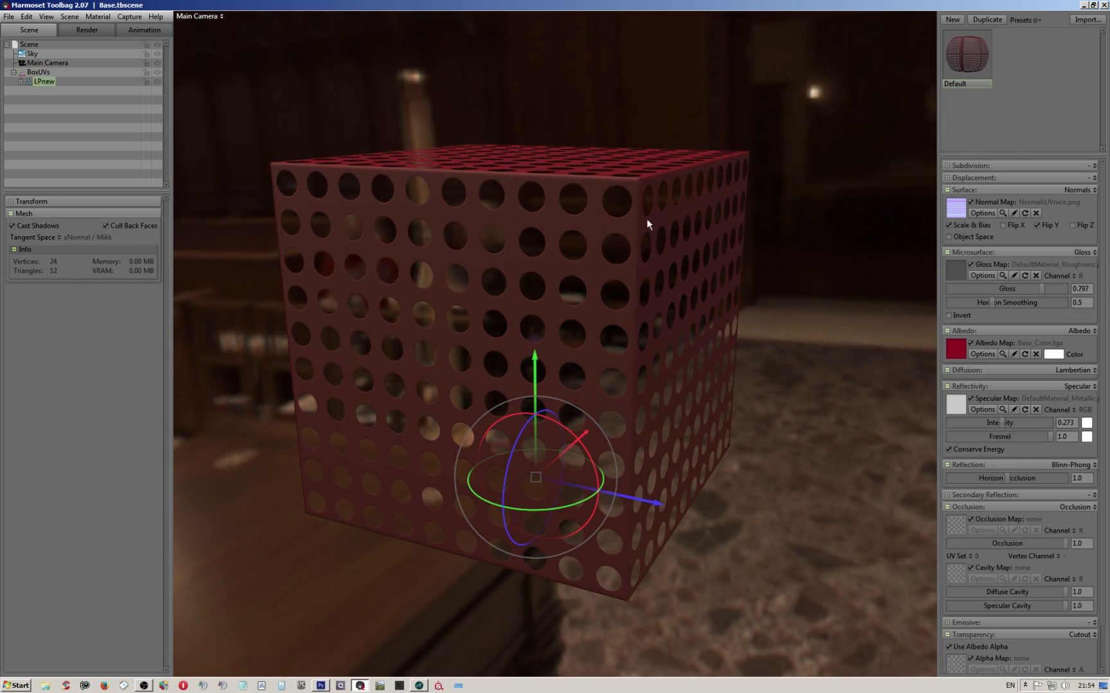
pyautogui.moveTo(652, 218); pyautogui.dragTo(587, 245)
pyautogui.click(589, 243)
pyautogui.moveTo(612, 180); pyautogui.dragTo(596, 236)
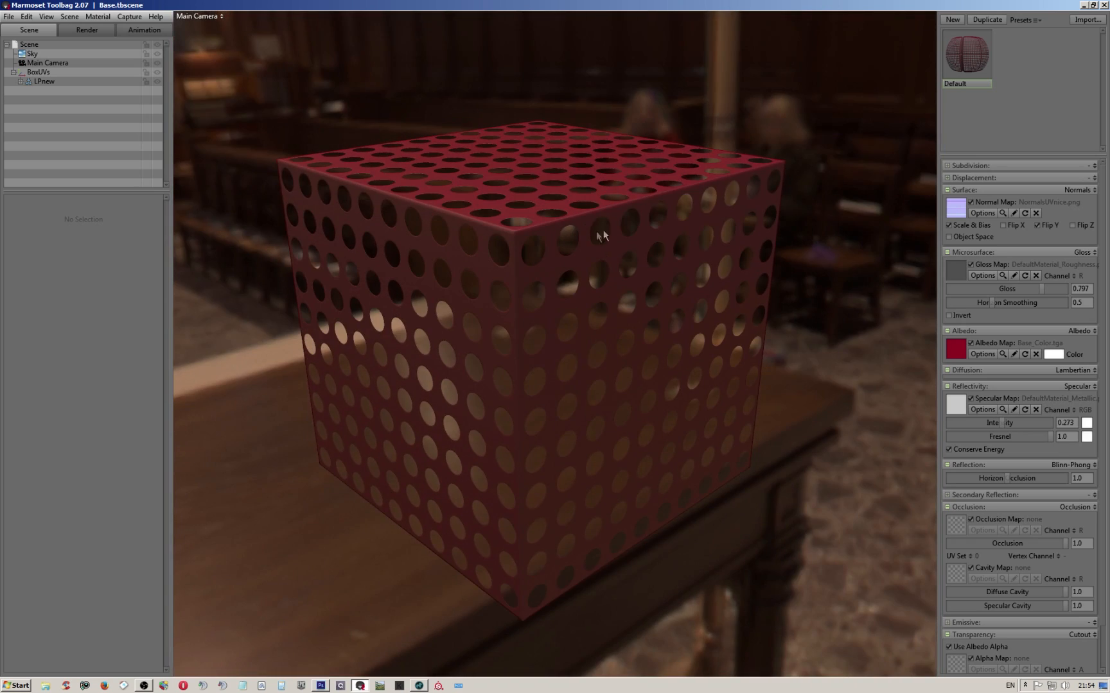
pyautogui.click(42, 82)
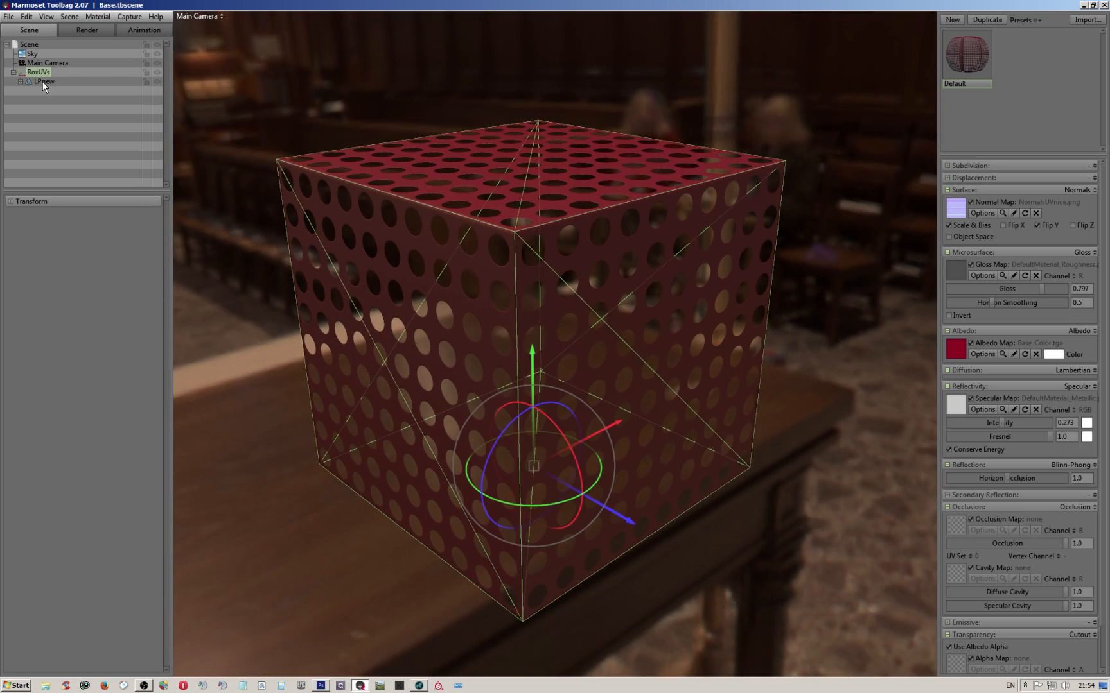
pyautogui.click(106, 225)
pyautogui.moveTo(558, 324)
pyautogui.mouseDown()
pyautogui.moveTo(471, 318)
pyautogui.moveTo(604, 340)
pyautogui.moveTo(535, 324)
pyautogui.moveTo(548, 342)
pyautogui.mouseUp()
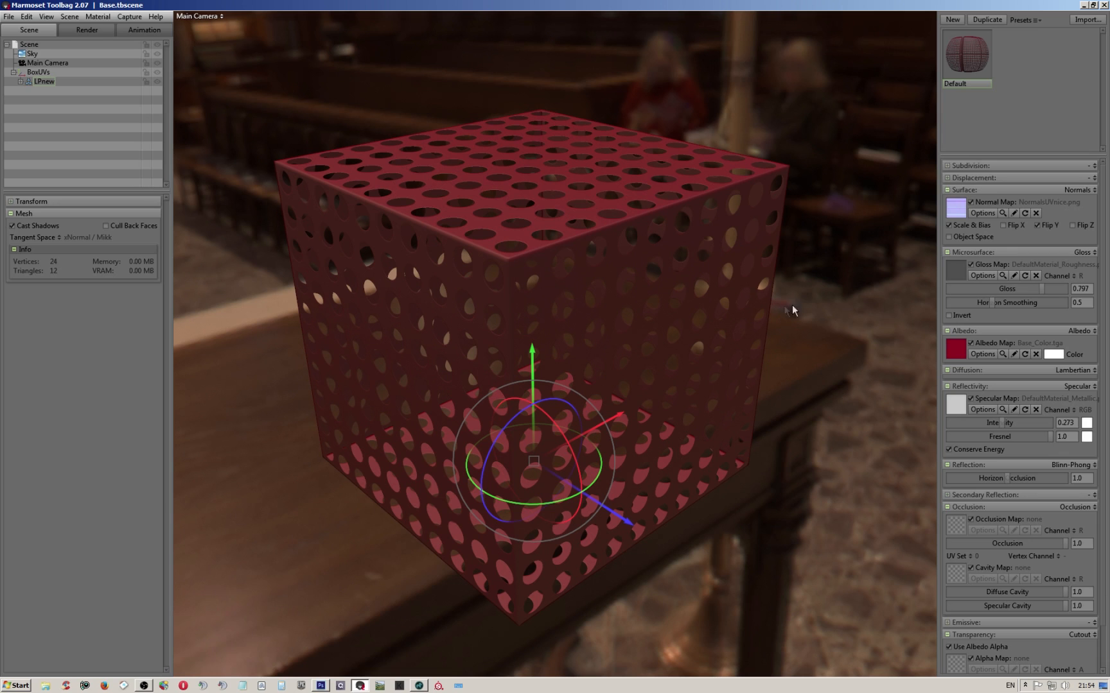
# Change the Default material's albedo tint color from white to a light red.
pyautogui.click(1055, 355)
pyautogui.moveTo(282, 547)
pyautogui.mouseDown()
pyautogui.moveTo(276, 562)
pyautogui.moveTo(300, 565)
pyautogui.moveTo(303, 537)
pyautogui.moveTo(285, 538)
pyautogui.moveTo(333, 503)
pyautogui.mouseUp()
pyautogui.click(339, 568)
pyautogui.click(441, 528)
pyautogui.moveTo(523, 305); pyautogui.dragTo(546, 308)
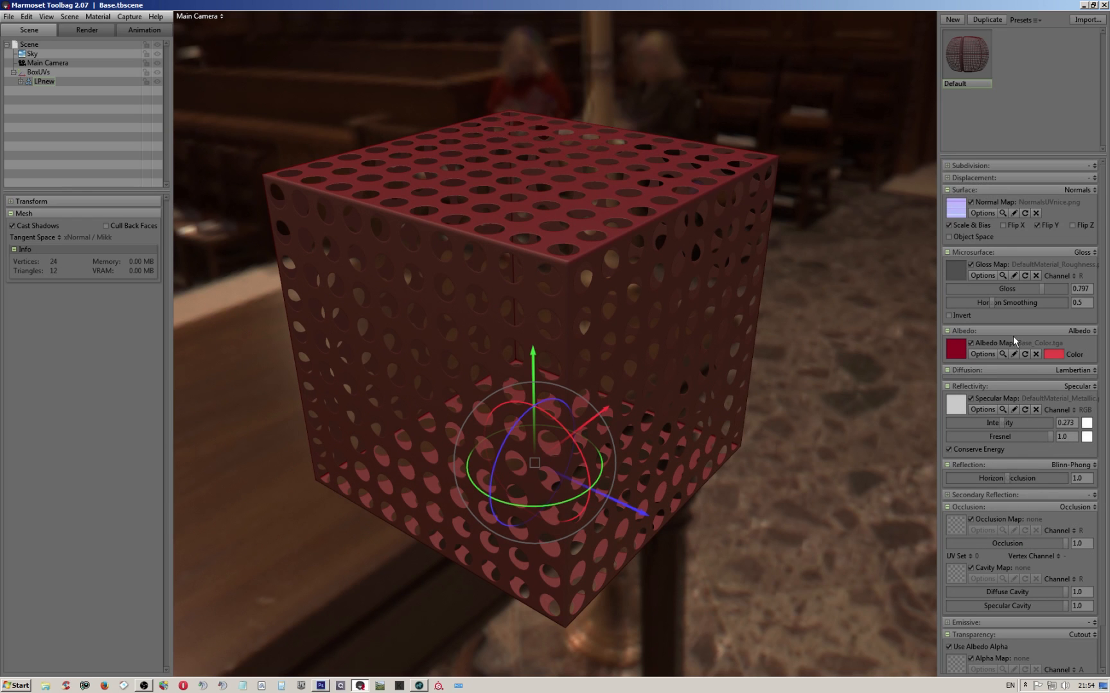
# Invert the gloss map and set Gloss to 0.717, checking the reflections at the box corner.
pyautogui.click(947, 314)
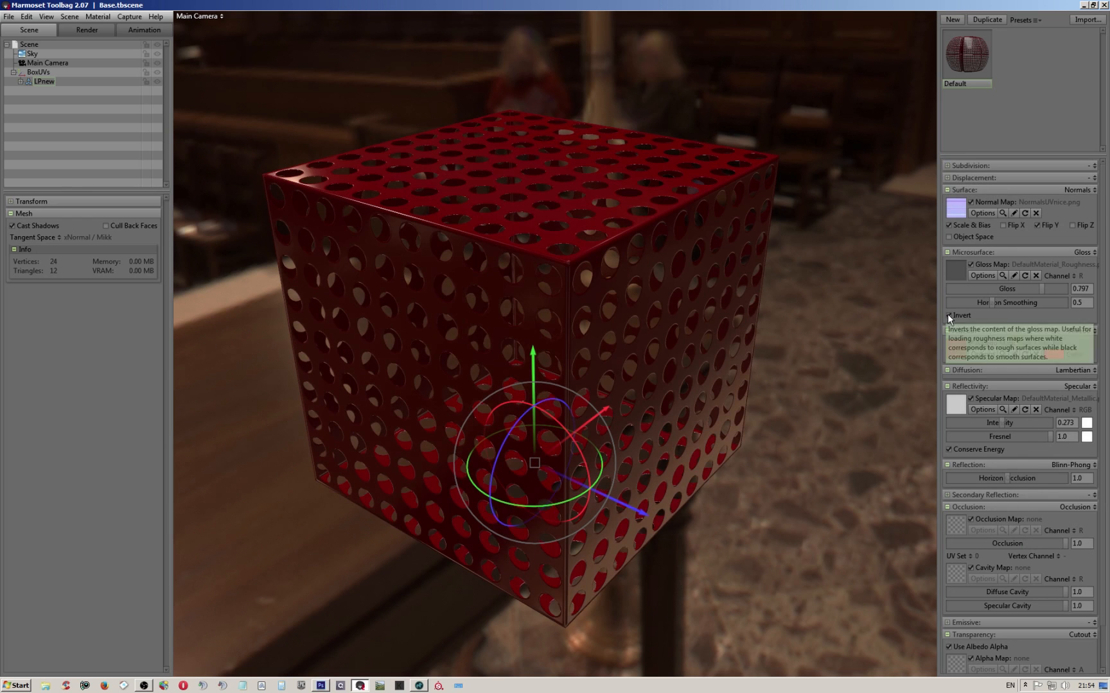
pyautogui.moveTo(721, 267)
pyautogui.mouseDown()
pyautogui.moveTo(607, 321)
pyautogui.moveTo(554, 321)
pyautogui.moveTo(564, 297)
pyautogui.mouseUp()
pyautogui.moveTo(564, 296); pyautogui.dragTo(590, 327, button='right')
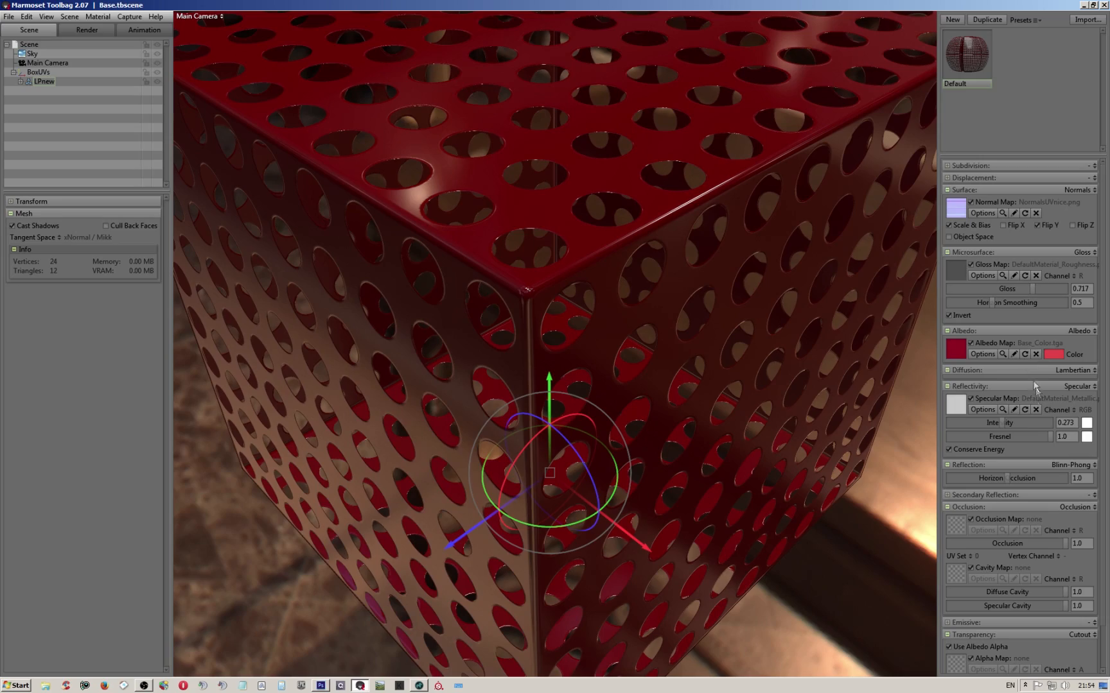
# Set the Default material's specular intensity to 0.623.
pyautogui.moveTo(1001, 423); pyautogui.dragTo(1039, 422)
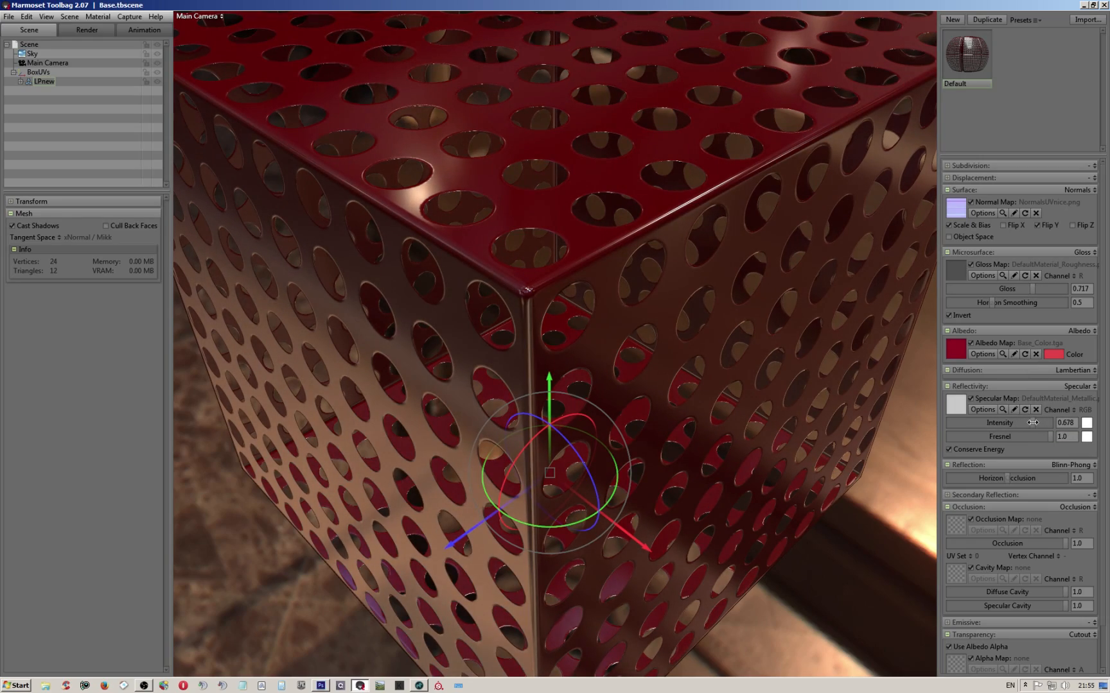
pyautogui.moveTo(612, 259)
pyautogui.mouseDown()
pyautogui.moveTo(613, 272)
pyautogui.moveTo(618, 260)
pyautogui.mouseUp()
pyautogui.moveTo(618, 260)
pyautogui.mouseDown(button='right')
pyautogui.moveTo(612, 215)
pyautogui.moveTo(616, 249)
pyautogui.mouseUp(button='right')
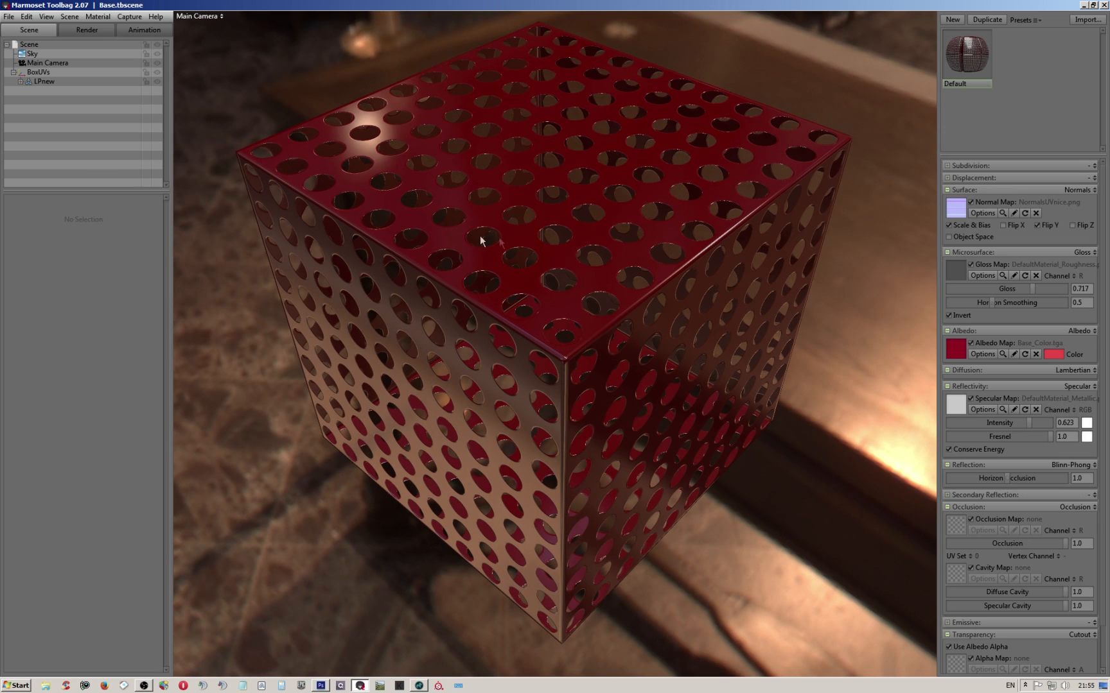
# Examine the perforated box's faces and interior from several angles and from farther away.
pyautogui.click(39, 80)
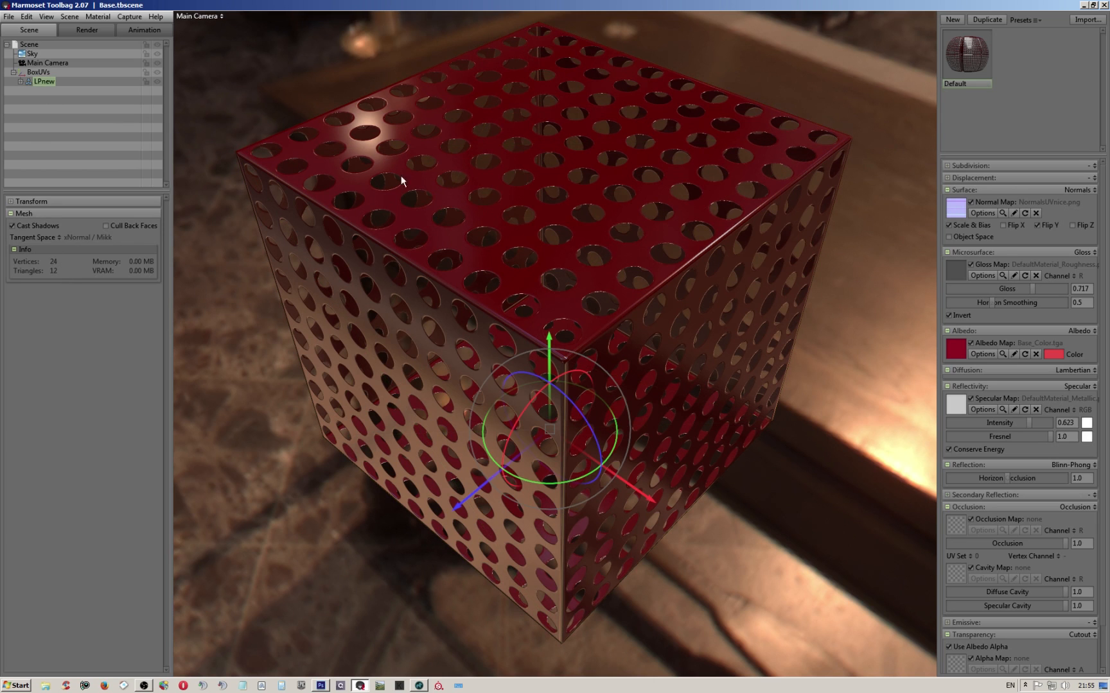
pyautogui.moveTo(616, 225); pyautogui.dragTo(609, 187)
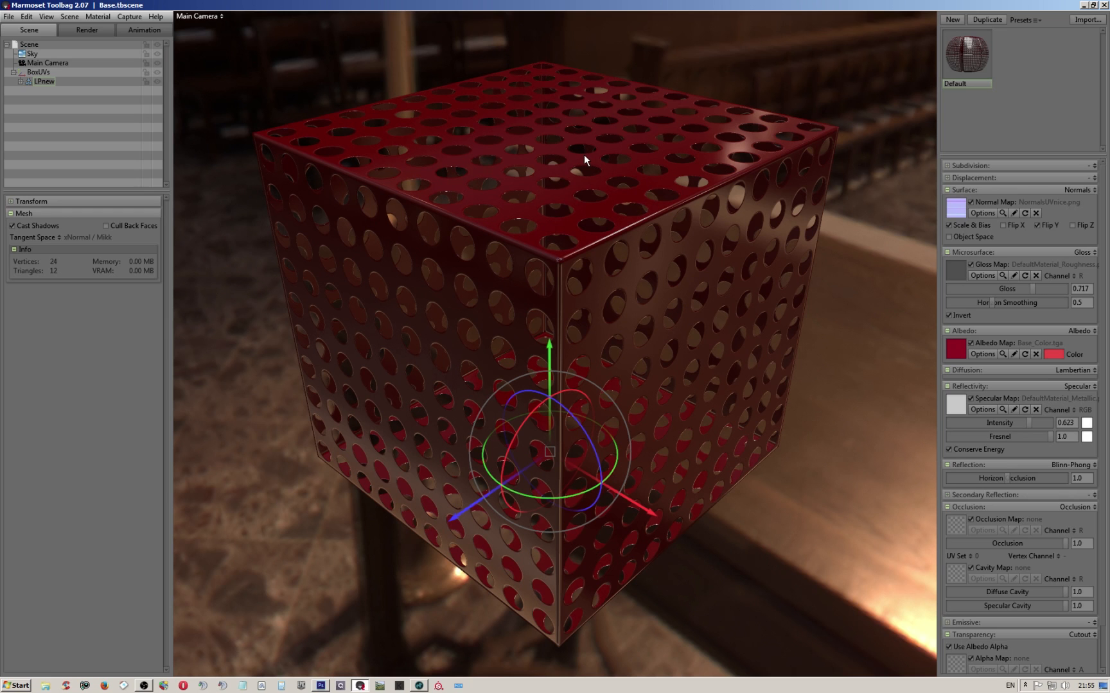
pyautogui.scroll(-5, 589, 142)
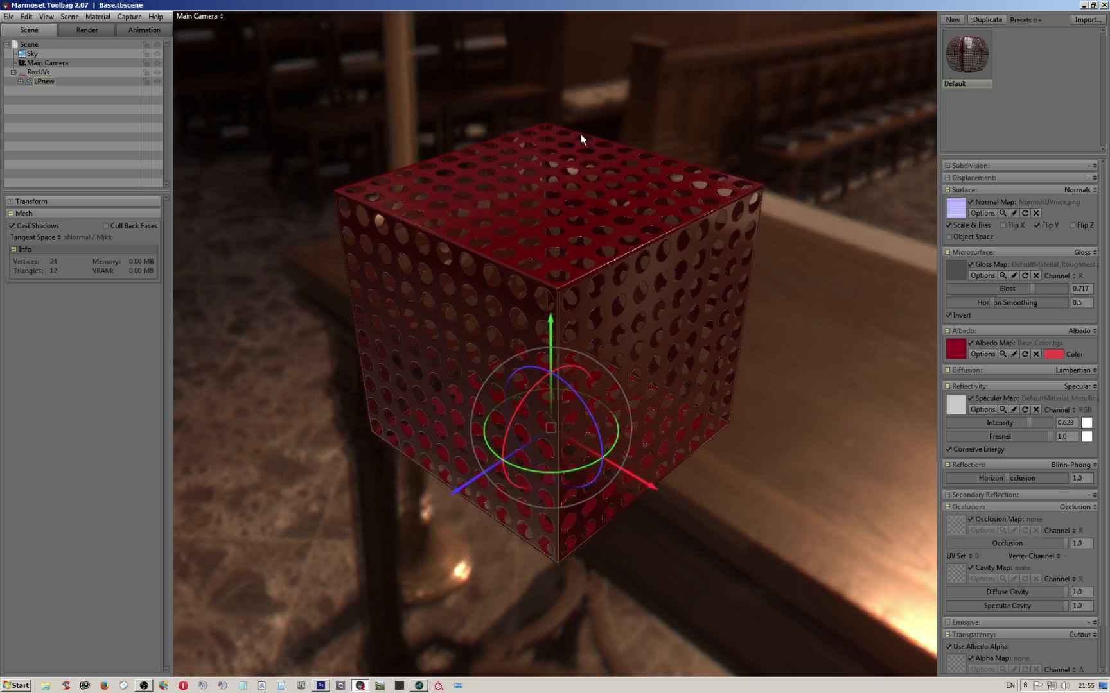
pyautogui.moveTo(557, 240); pyautogui.dragTo(560, 268)
pyautogui.click(684, 136)
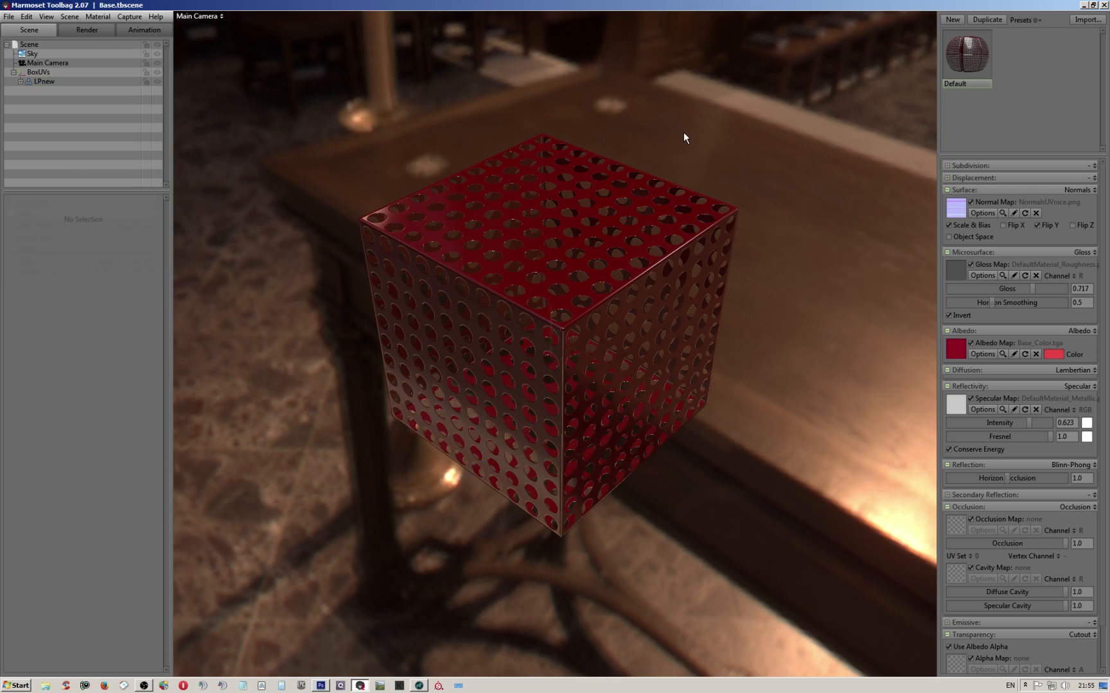
pyautogui.moveTo(597, 230); pyautogui.dragTo(569, 248)
pyautogui.scroll(2, 585, 275)
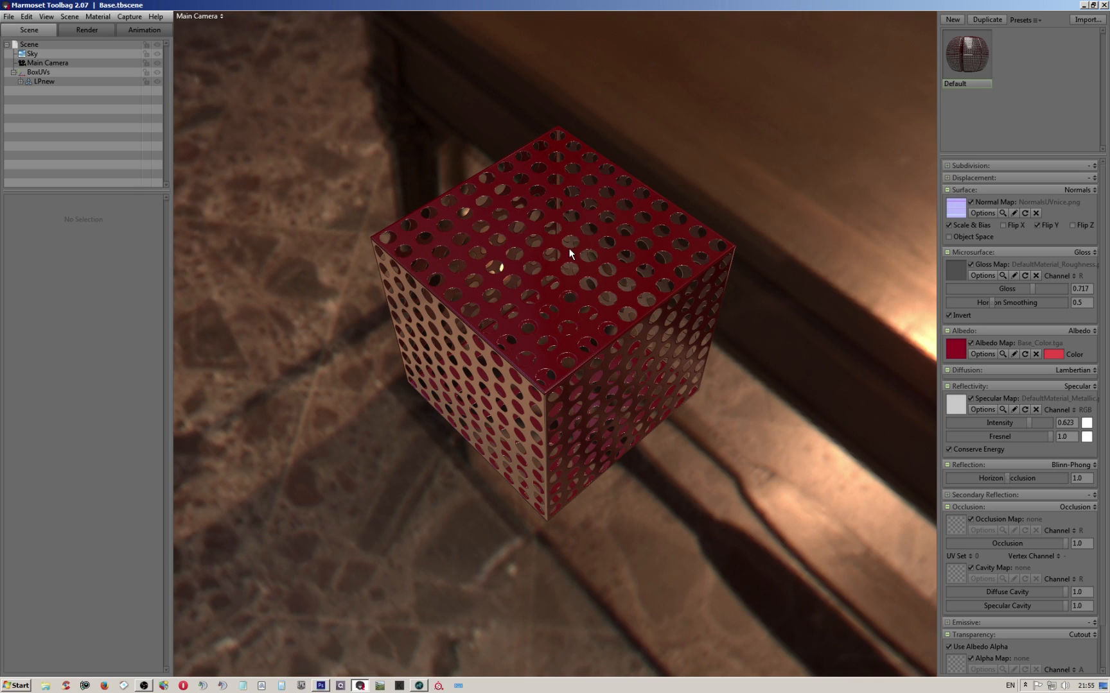
# Add a new light to the scene and raise it to the middle of the box's interior.
pyautogui.click(68, 16)
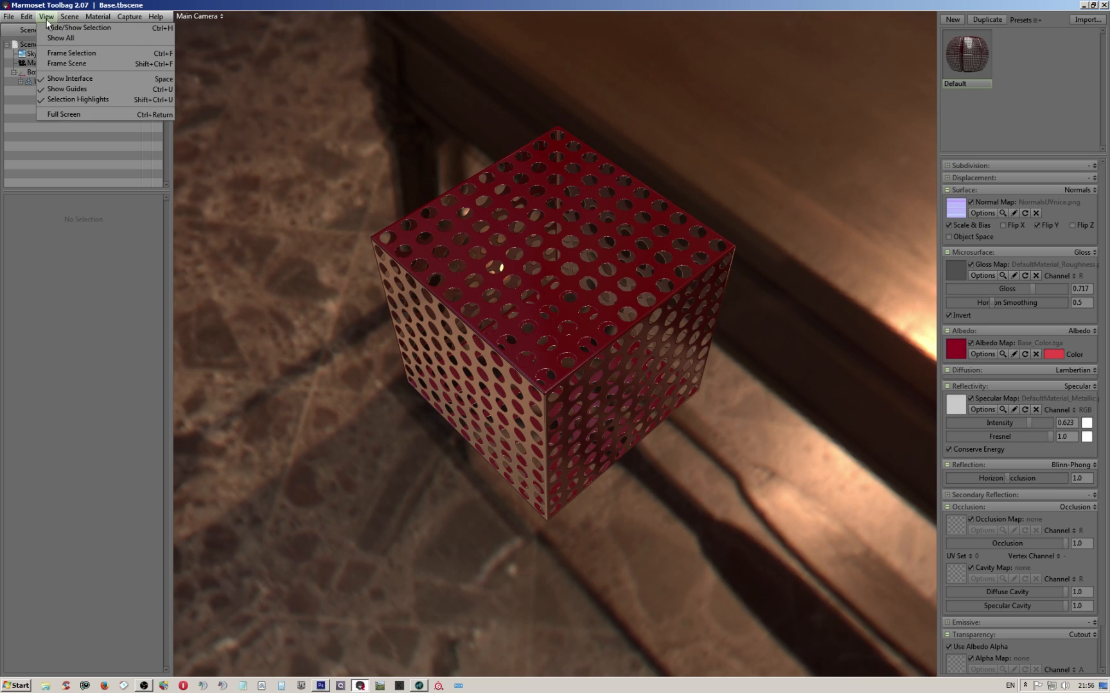
pyautogui.moveTo(45, 14)
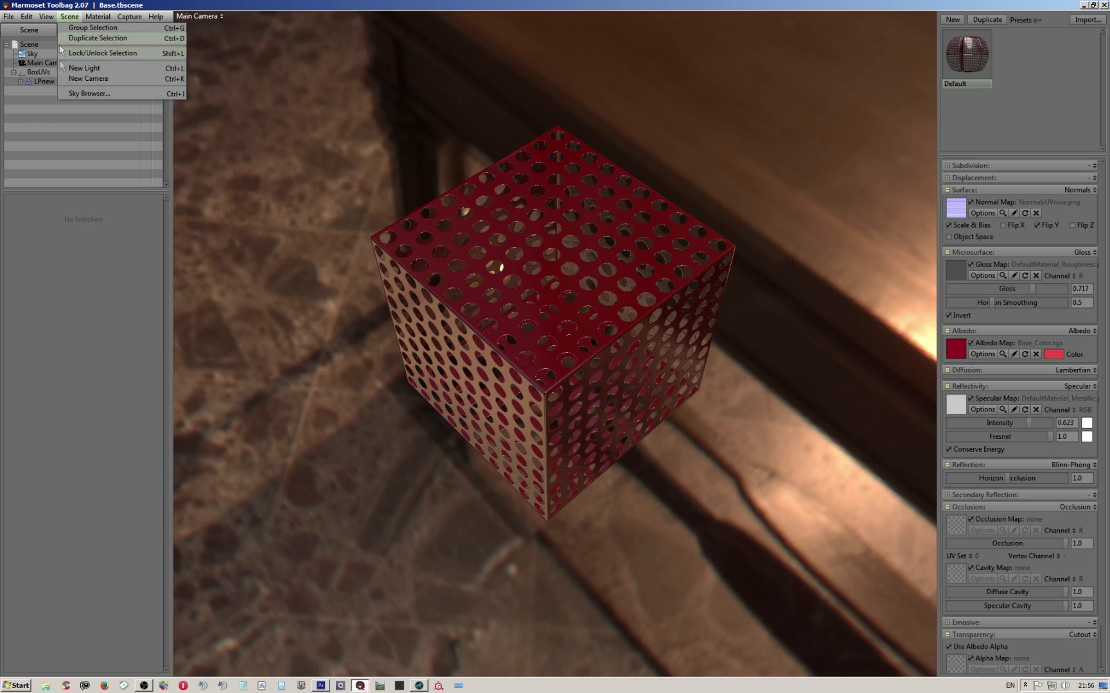
pyautogui.click(78, 67)
pyautogui.moveTo(459, 297); pyautogui.dragTo(556, 228)
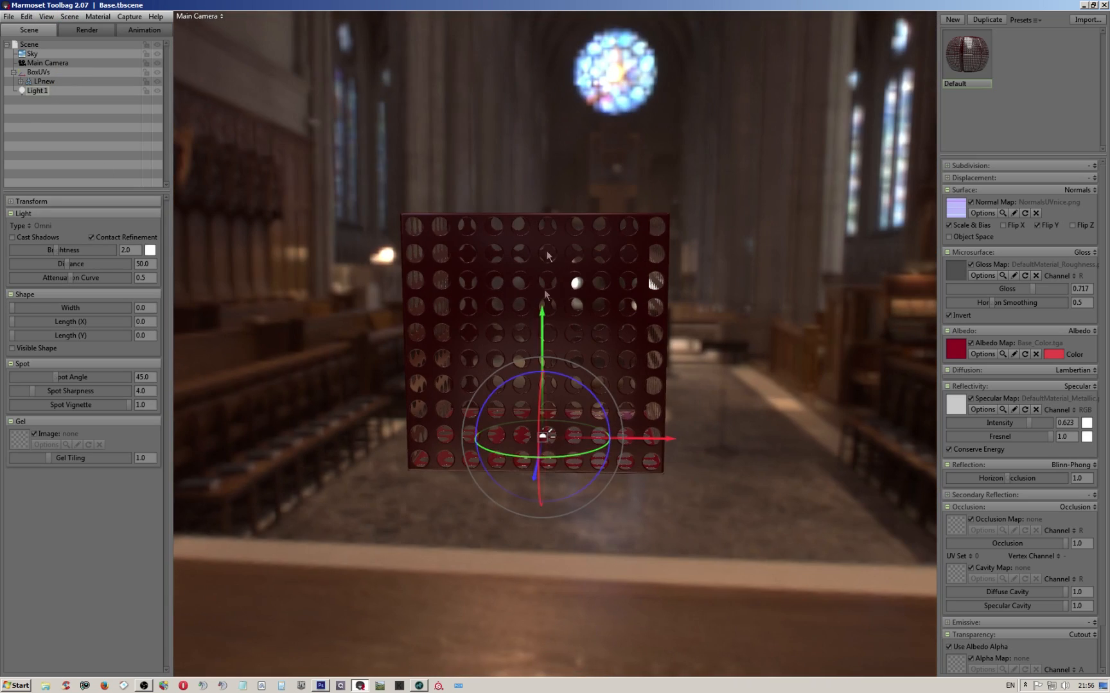
pyautogui.moveTo(541, 313); pyautogui.dragTo(487, 268)
pyautogui.moveTo(552, 195); pyautogui.dragTo(551, 207)
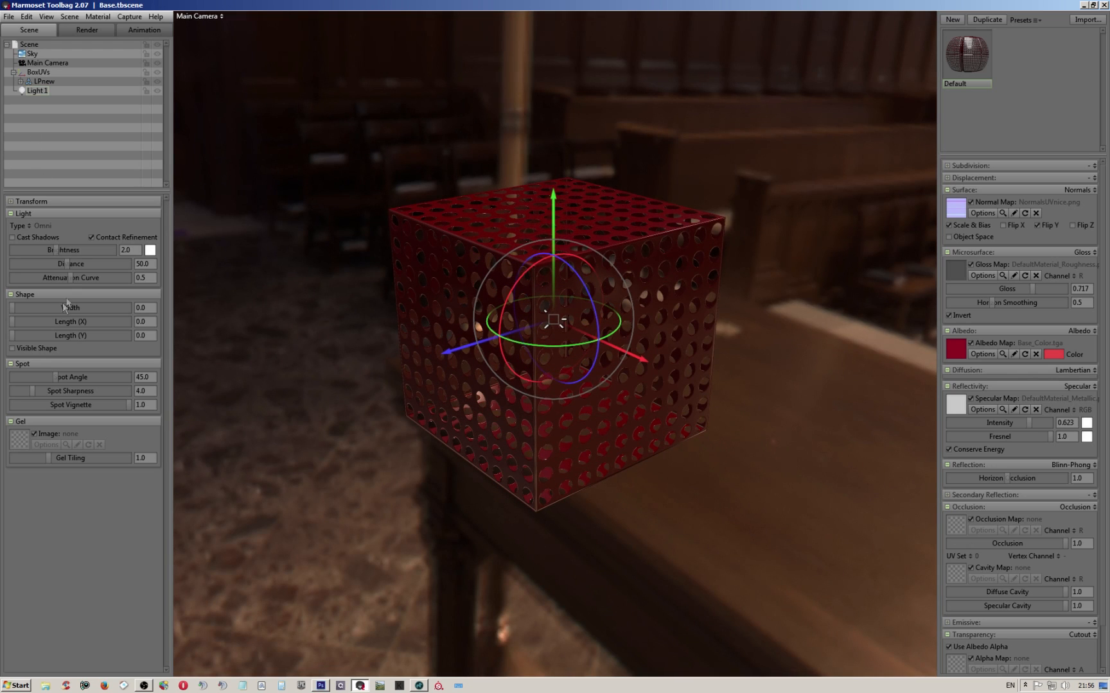
# Set the Sky's backdrop brightness to 0.0.
pyautogui.click(31, 53)
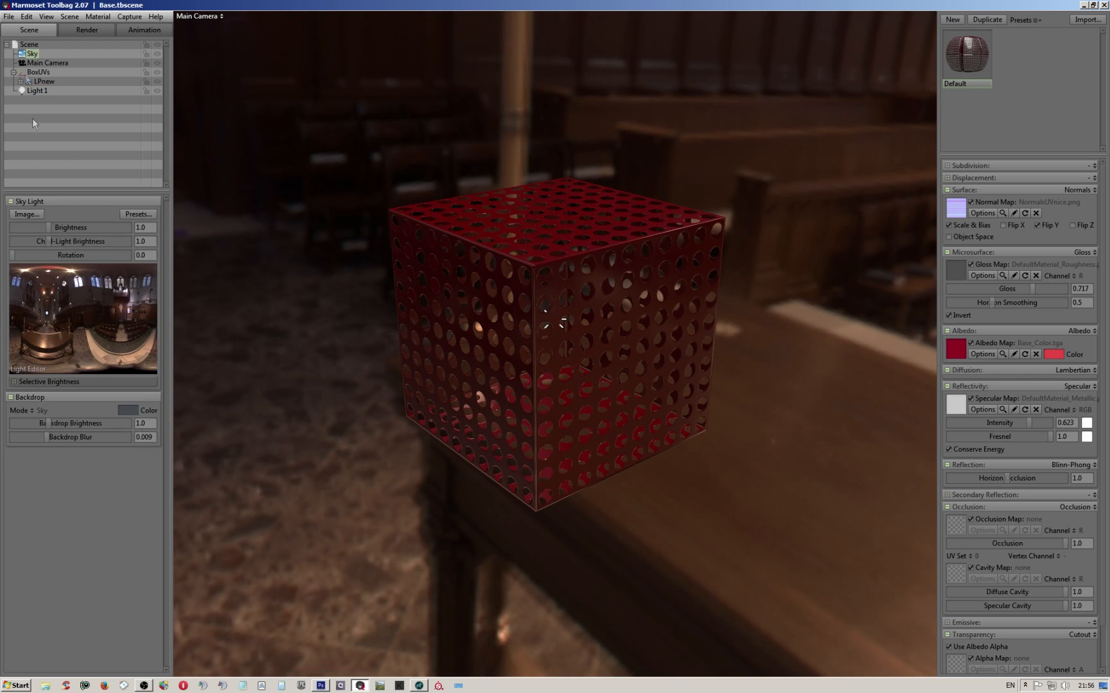
pyautogui.moveTo(48, 421); pyautogui.dragTo(8, 423)
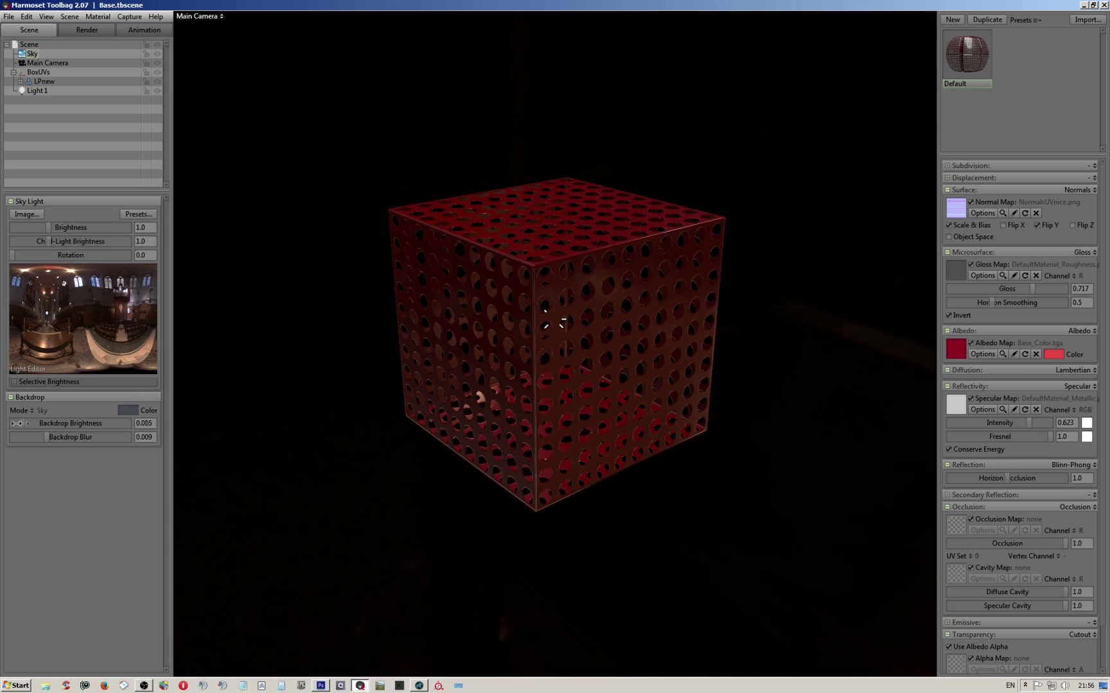
pyautogui.moveTo(314, 346); pyautogui.dragTo(536, 238)
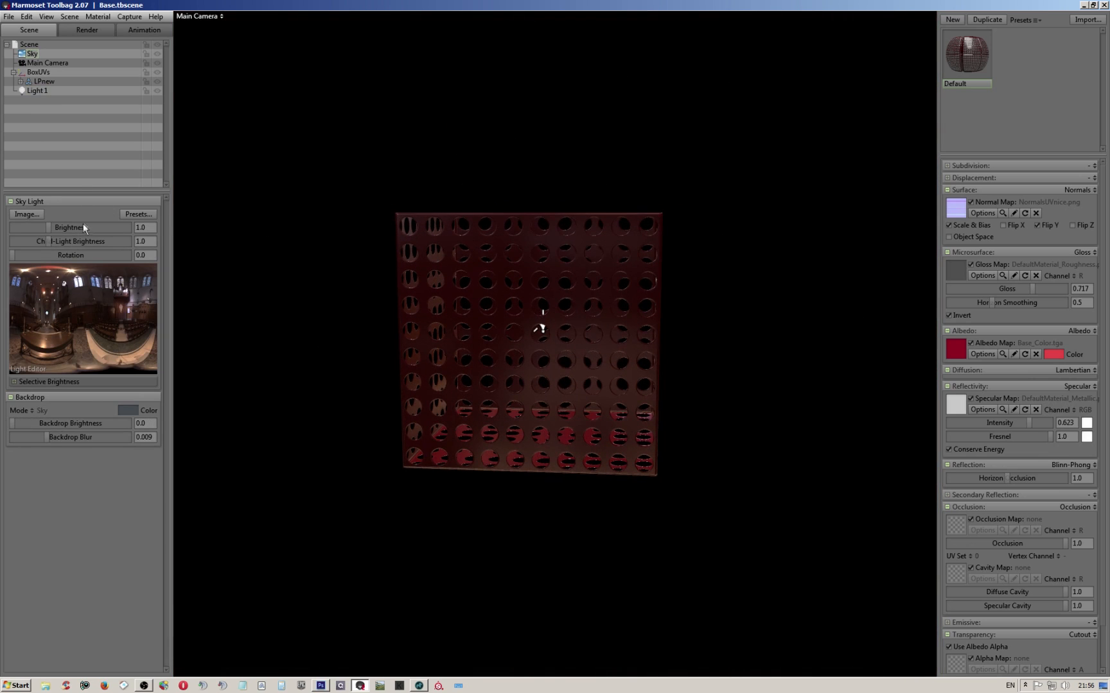
# Set the new light's brightness to 9.221 and its distance to 525.6.
pyautogui.click(37, 89)
pyautogui.moveTo(59, 248); pyautogui.dragTo(104, 262)
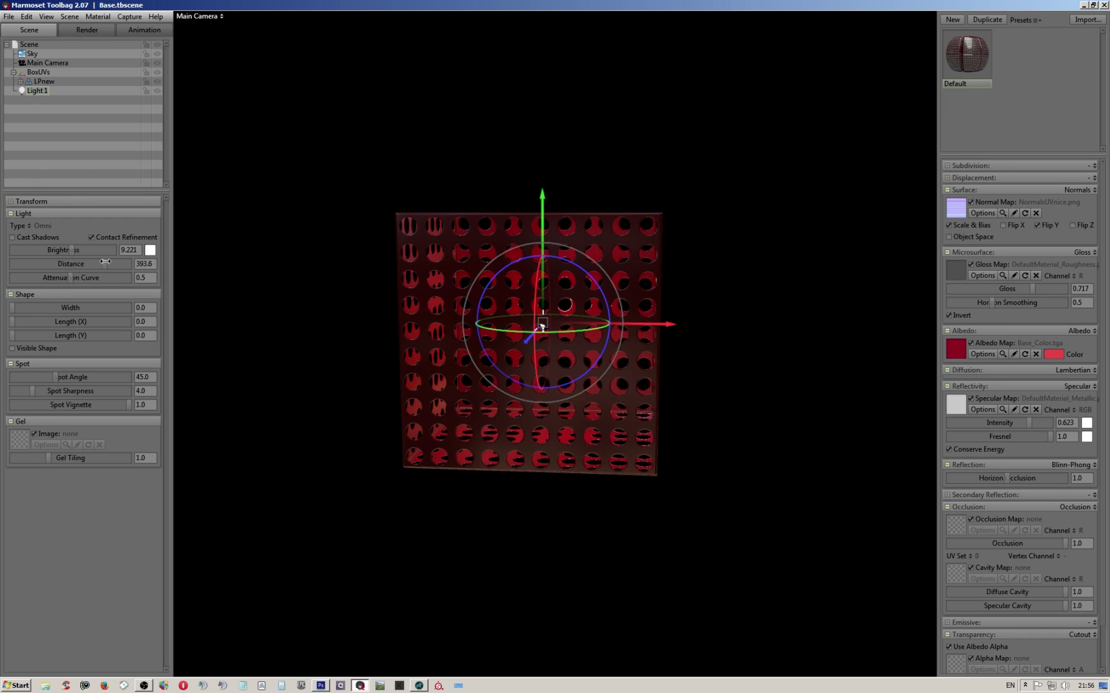
pyautogui.moveTo(174, 259); pyautogui.dragTo(217, 312)
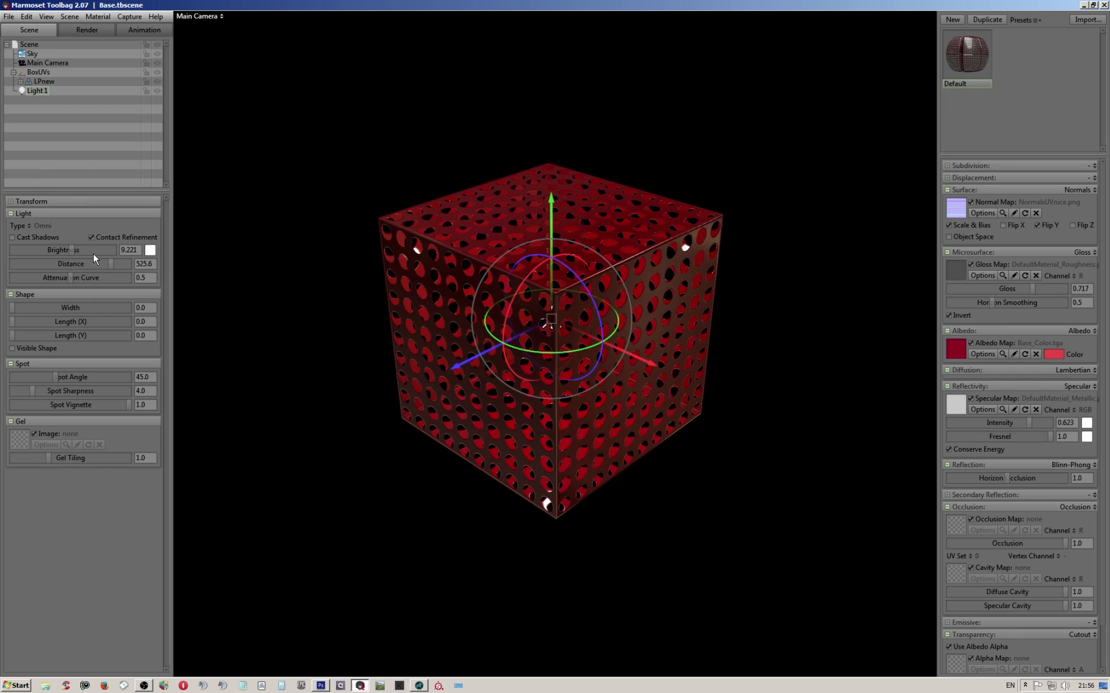
# Set the Sky light's brightness to 0.946.
pyautogui.click(31, 52)
pyautogui.moveTo(52, 227); pyautogui.dragTo(46, 227)
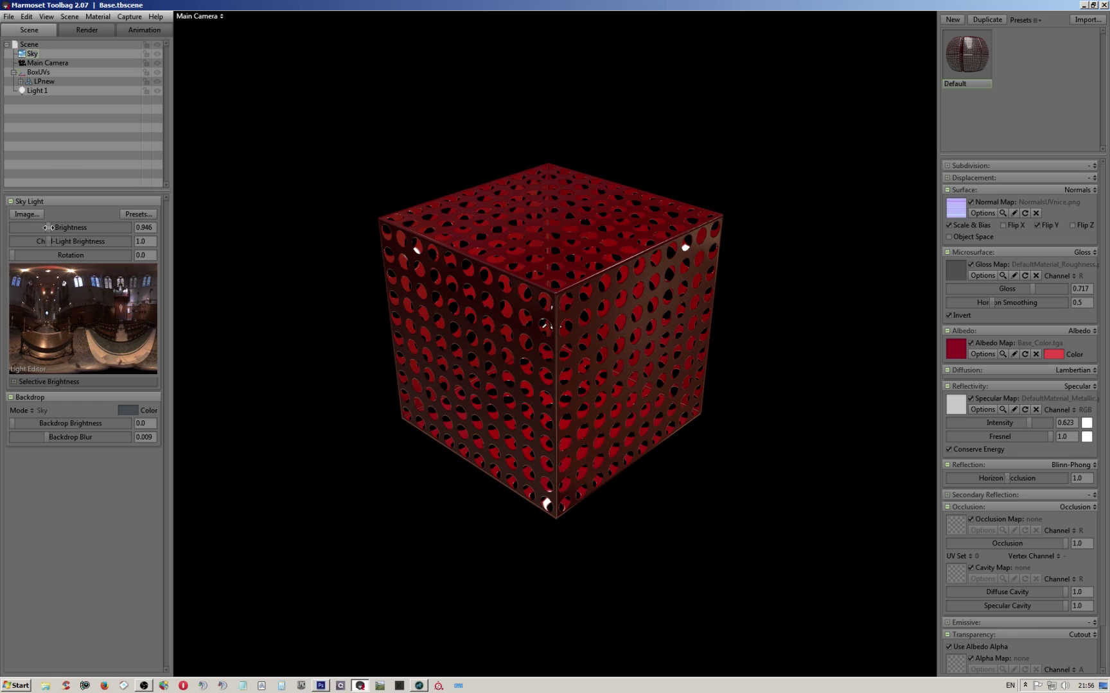
# Tint Light 1 a saturated blue, hex 0b3eea, and set its brightness to 46.93 and distance to 304.0.
pyautogui.click(37, 91)
pyautogui.click(150, 251)
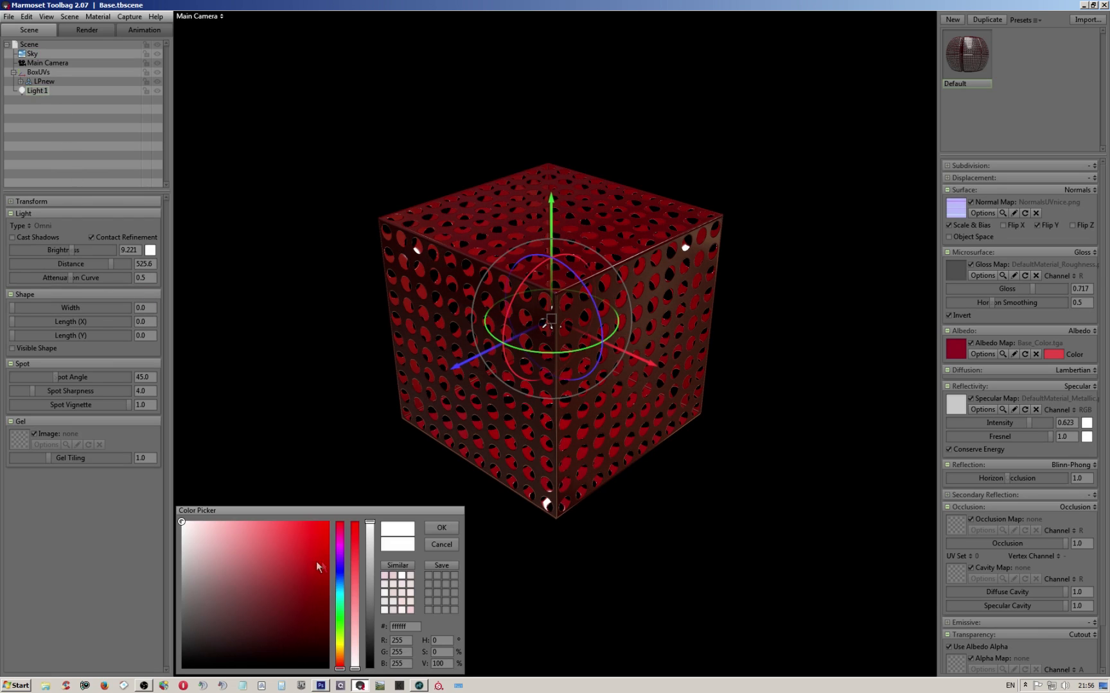
pyautogui.moveTo(344, 558)
pyautogui.mouseDown()
pyautogui.moveTo(342, 572)
pyautogui.moveTo(337, 512)
pyautogui.mouseUp()
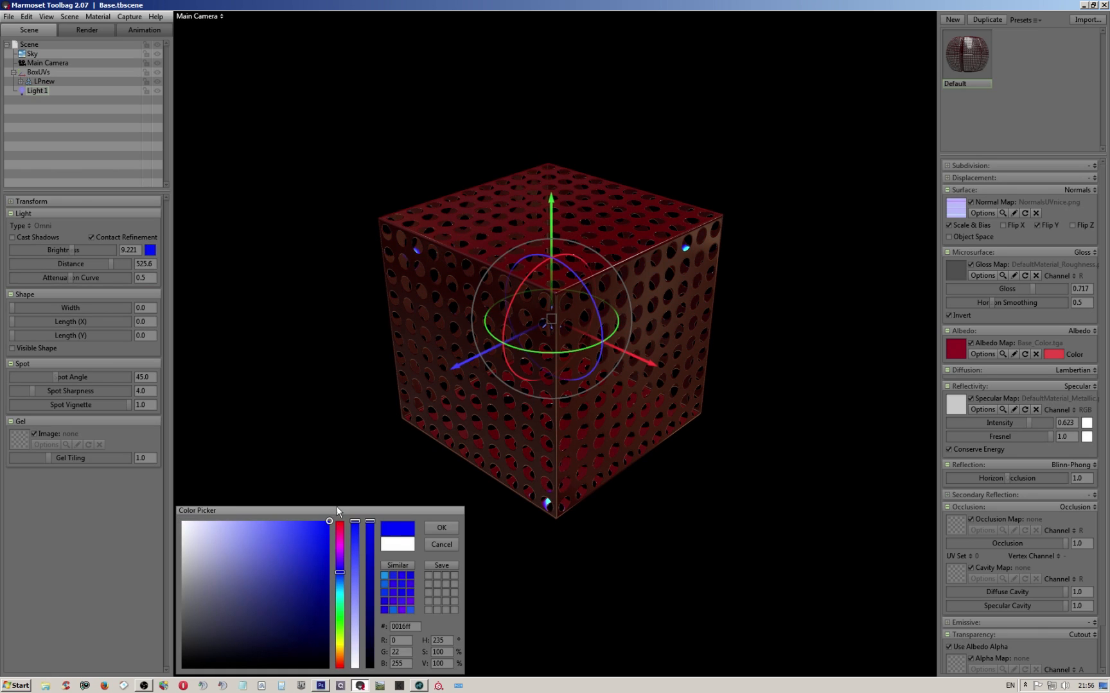
pyautogui.click(338, 575)
pyautogui.moveTo(332, 526); pyautogui.dragTo(322, 533)
pyautogui.moveTo(352, 393)
pyautogui.mouseDown()
pyautogui.moveTo(536, 283)
pyautogui.moveTo(359, 391)
pyautogui.mouseUp()
pyautogui.moveTo(109, 263)
pyautogui.mouseDown()
pyautogui.moveTo(81, 263)
pyautogui.moveTo(125, 264)
pyautogui.moveTo(90, 264)
pyautogui.moveTo(95, 249)
pyautogui.mouseUp()
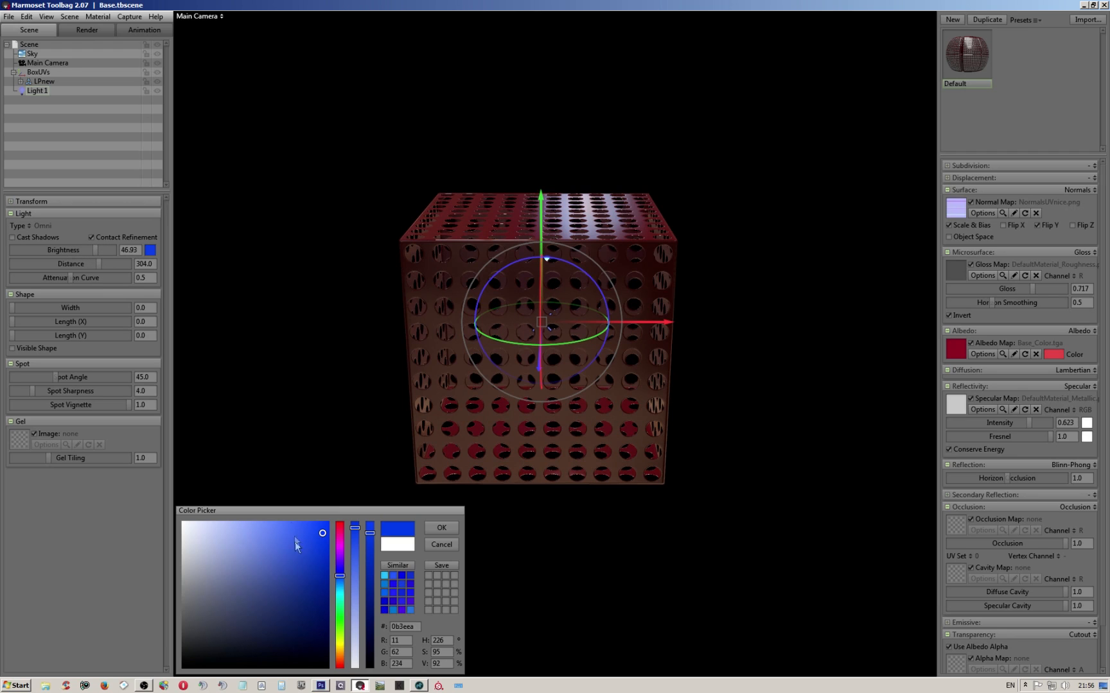
# Soften Light 1's colour to a paler violet-blue, hex 5057fa, and accept the colour.
pyautogui.moveTo(326, 537)
pyautogui.mouseDown()
pyautogui.moveTo(252, 545)
pyautogui.moveTo(283, 525)
pyautogui.mouseUp()
pyautogui.moveTo(342, 564)
pyautogui.mouseDown()
pyautogui.moveTo(343, 515)
pyautogui.moveTo(326, 662)
pyautogui.moveTo(339, 577)
pyautogui.mouseUp()
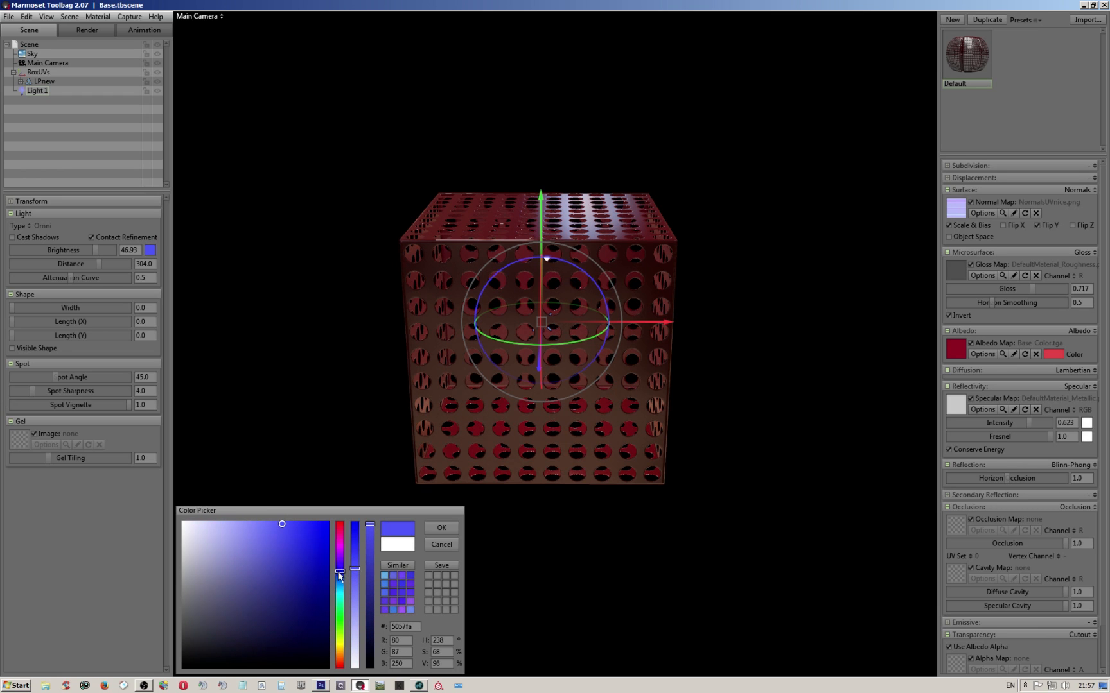
pyautogui.moveTo(287, 347); pyautogui.dragTo(399, 338)
pyautogui.click(446, 529)
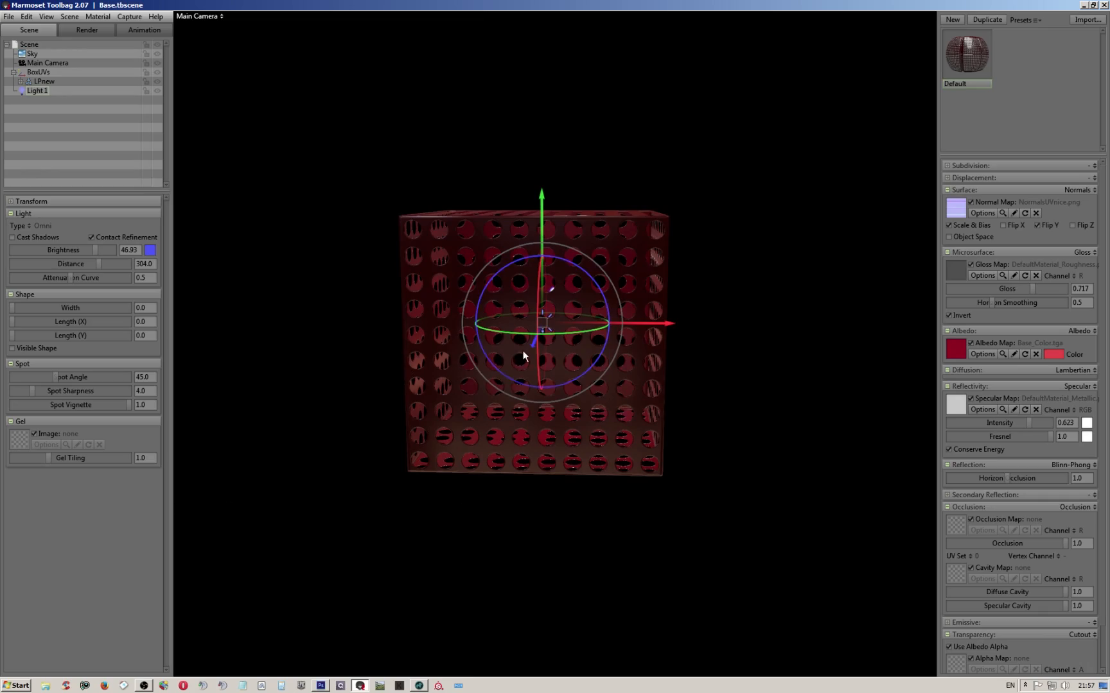
# Set Light 1's brightness to 5.273, distance to 156.2 and attenuation curve to 0.881, and give its shape a width slightly below 248.4.
pyautogui.moveTo(522, 350); pyautogui.dragTo(513, 359)
pyautogui.moveTo(513, 360); pyautogui.dragTo(533, 540, button='right')
pyautogui.moveTo(533, 540); pyautogui.dragTo(655, 466)
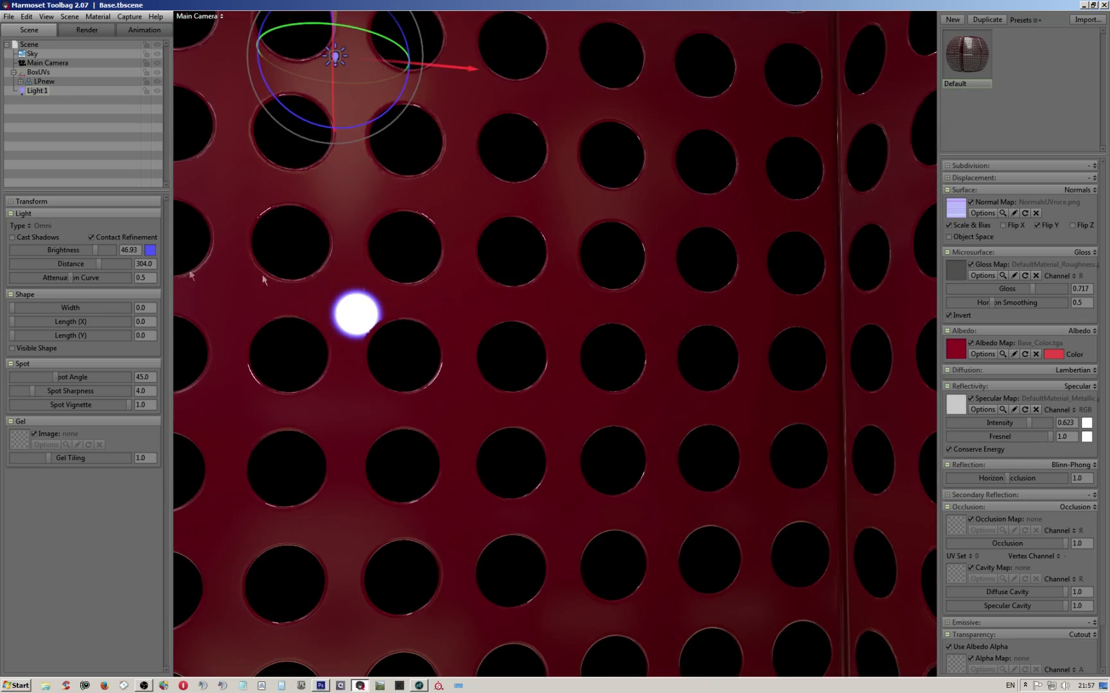
pyautogui.moveTo(95, 255)
pyautogui.mouseDown()
pyautogui.moveTo(52, 250)
pyautogui.moveTo(66, 250)
pyautogui.moveTo(61, 265)
pyautogui.moveTo(130, 264)
pyautogui.moveTo(97, 270)
pyautogui.mouseUp()
pyautogui.moveTo(17, 306); pyautogui.dragTo(116, 278)
pyautogui.moveTo(488, 283); pyautogui.dragTo(406, 315)
pyautogui.moveTo(406, 316); pyautogui.dragTo(381, 145, button='right')
pyautogui.moveTo(382, 145); pyautogui.dragTo(302, 228)
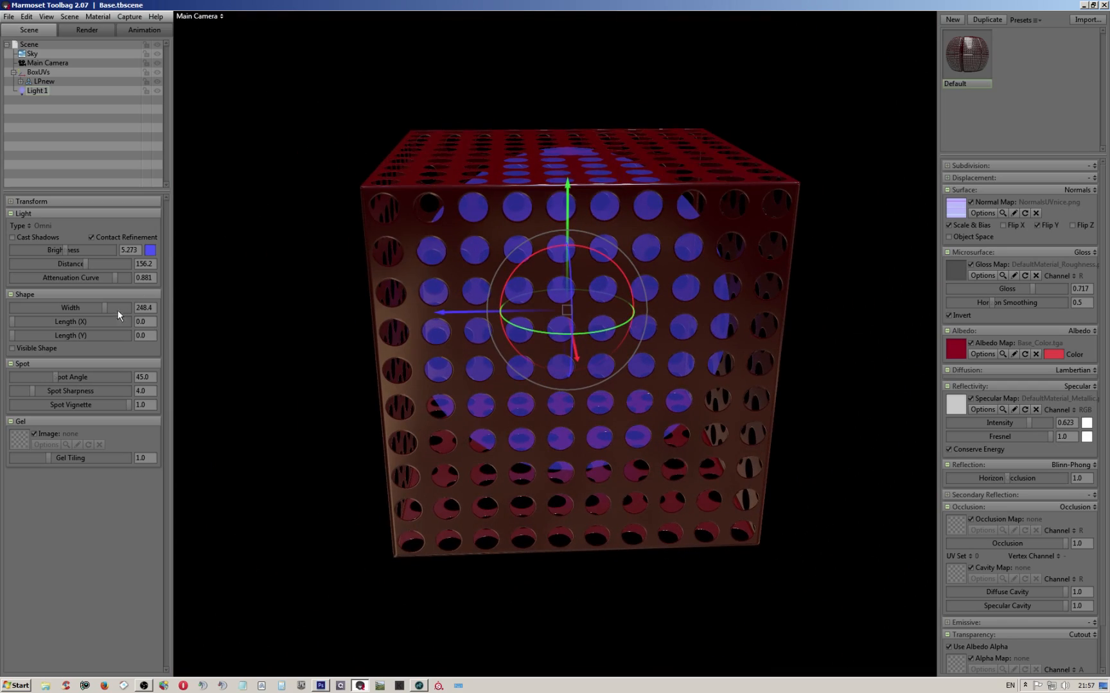
pyautogui.moveTo(105, 309); pyautogui.dragTo(99, 309)
# Deselect the light and examine its blue glow through the box's holes from several angles.
pyautogui.moveTo(372, 270); pyautogui.dragTo(302, 280)
pyautogui.moveTo(641, 249); pyautogui.dragTo(627, 276)
pyautogui.moveTo(627, 276); pyautogui.dragTo(633, 251, button='right')
pyautogui.click(786, 47)
pyautogui.moveTo(706, 141); pyautogui.dragTo(701, 178)
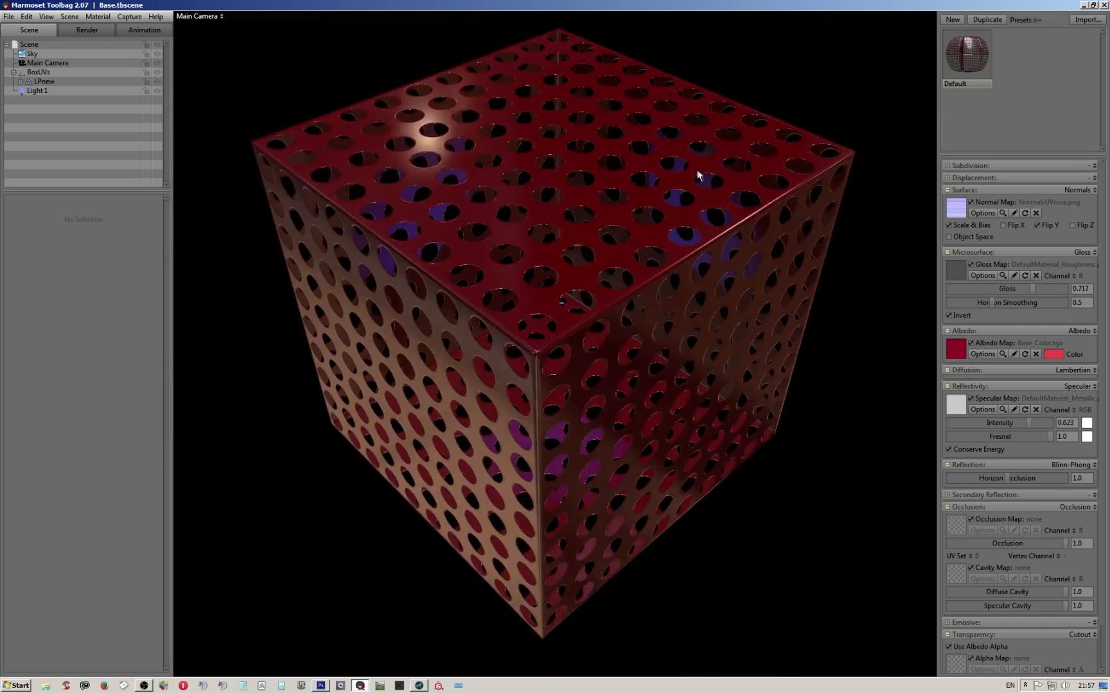
pyautogui.moveTo(651, 223); pyautogui.dragTo(626, 258)
pyautogui.moveTo(618, 262)
pyautogui.mouseDown(button='right')
pyautogui.moveTo(609, 239)
pyautogui.moveTo(607, 271)
pyautogui.mouseUp(button='right')
pyautogui.moveTo(610, 265); pyautogui.dragTo(615, 267)
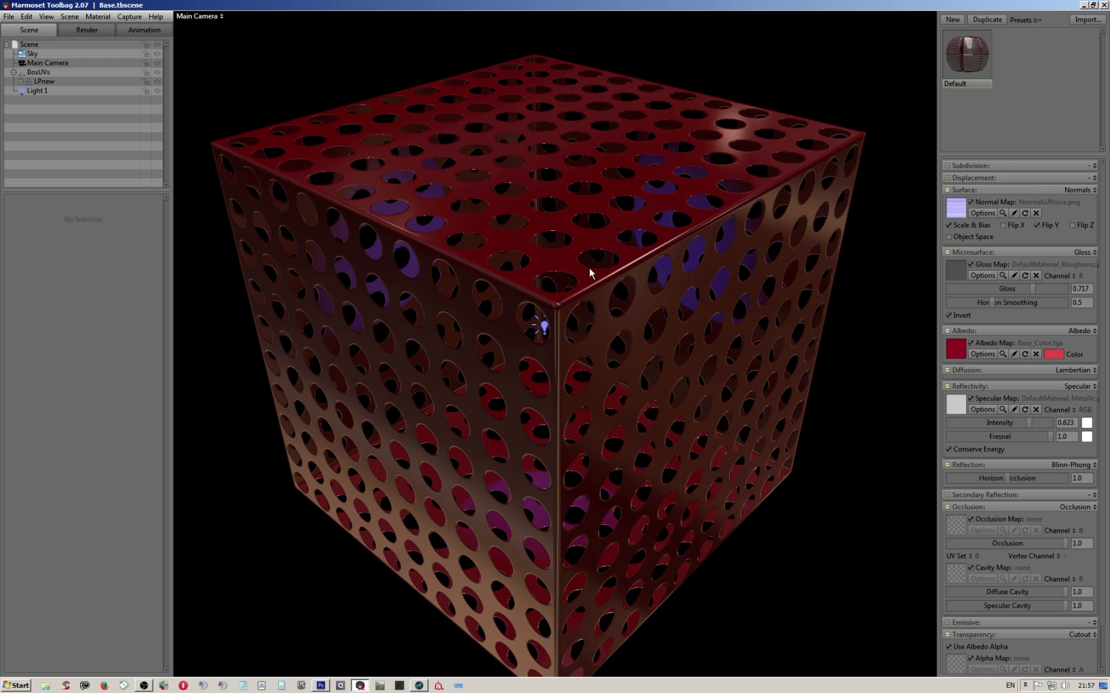
# Switch to MODO and open the recent scene sci fi corridor modular.lxo.
pyautogui.click(321, 686)
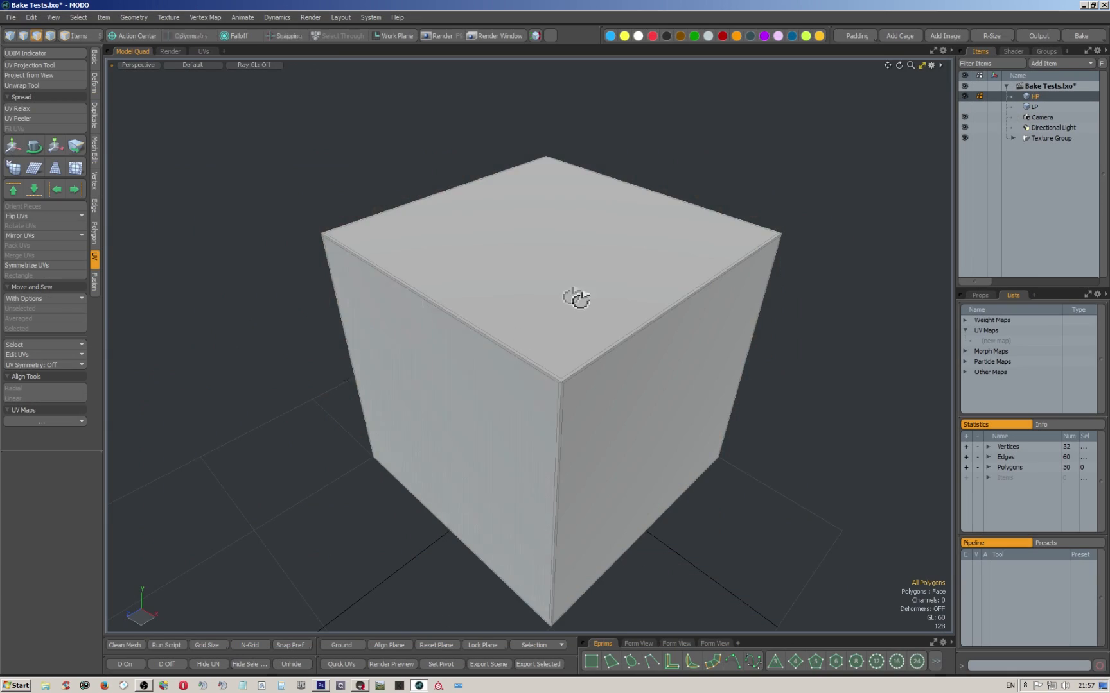
pyautogui.scroll(-5, 577, 299)
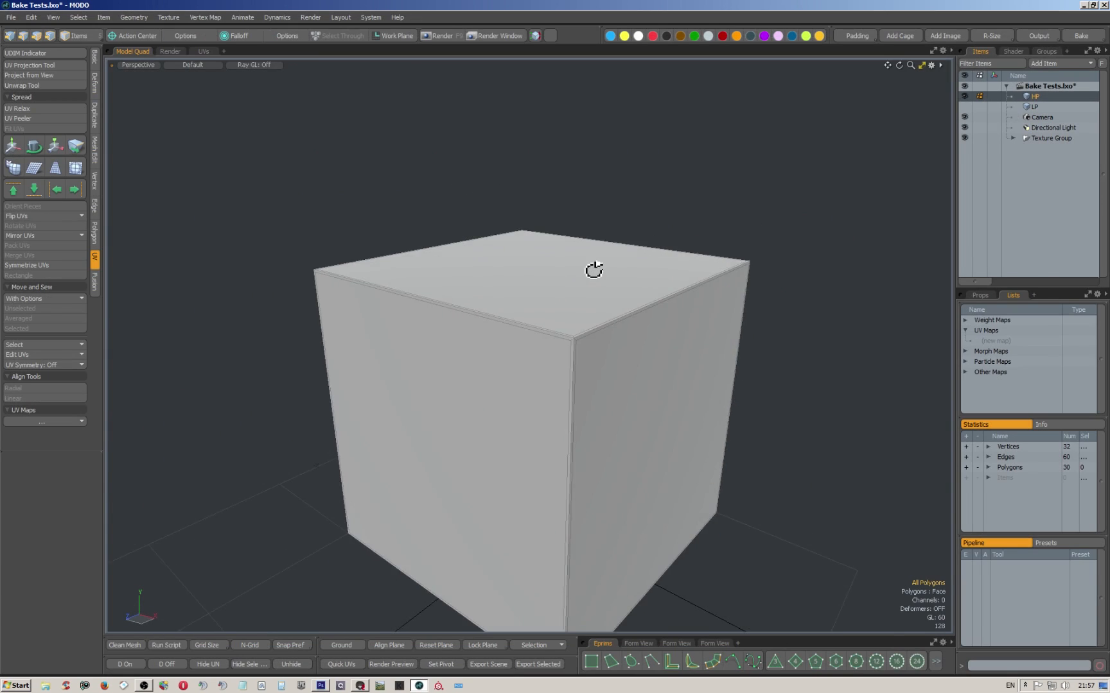
pyautogui.click(11, 17)
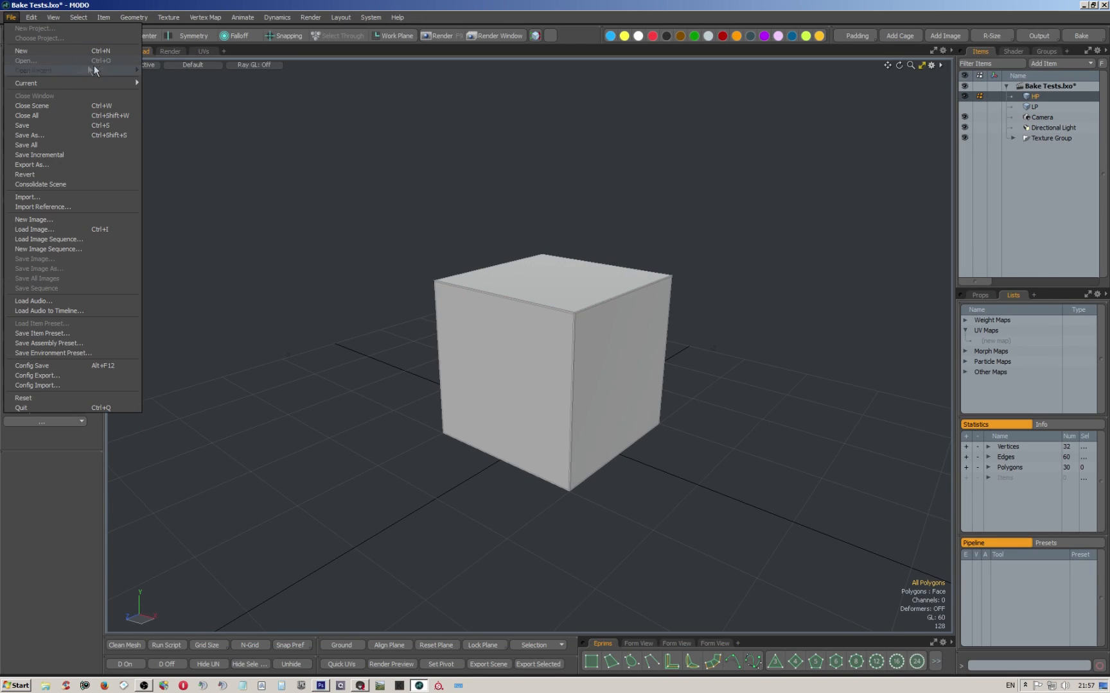
pyautogui.moveTo(102, 69)
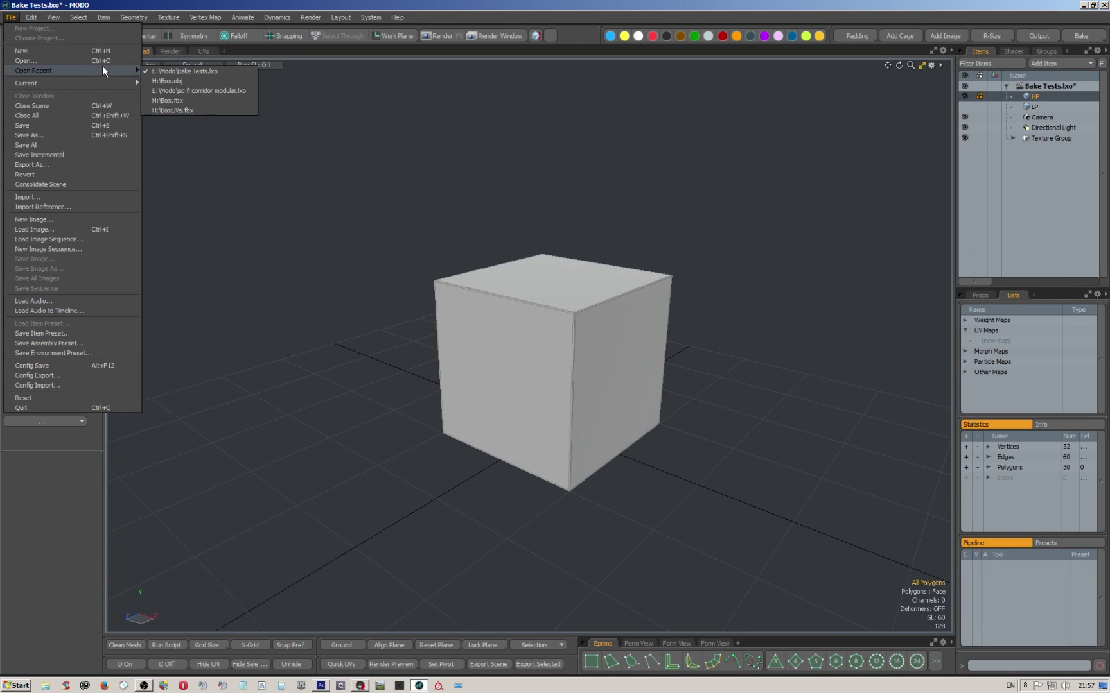
pyautogui.click(193, 91)
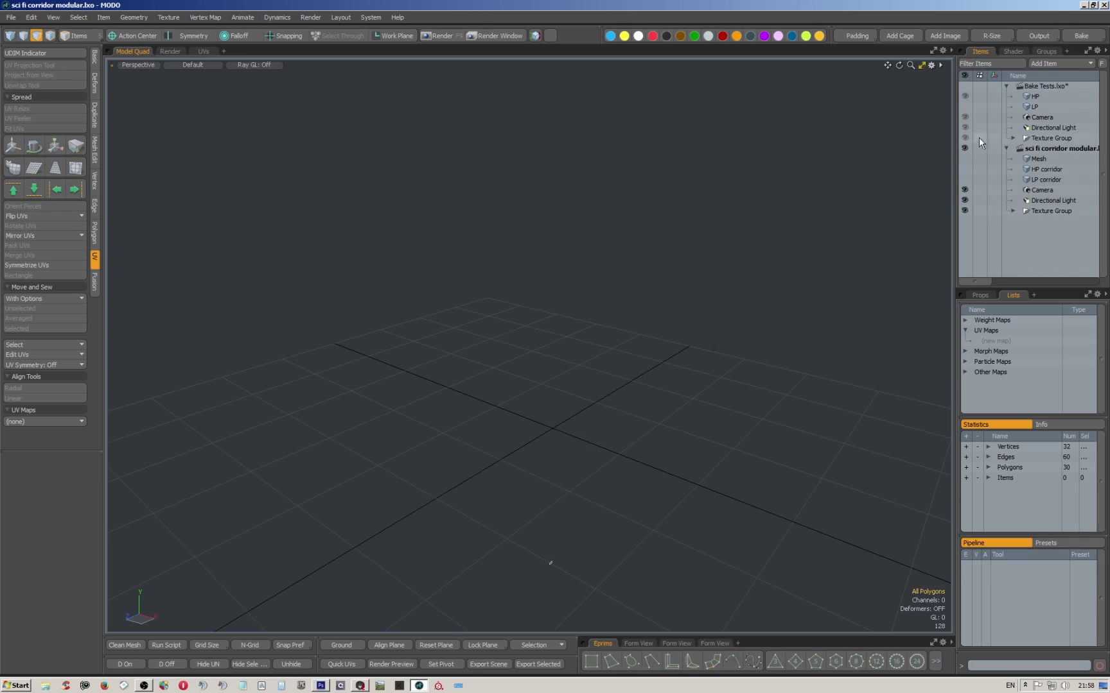
# Show the HP corridor mesh and select the faces framing the recess of one ceiling fixture.
pyautogui.click(1041, 169)
pyautogui.keyDown('alt'); pyautogui.moveTo(711, 339); pyautogui.dragTo(641, 220); pyautogui.keyUp('alt')
pyautogui.scroll(3, 645, 205)
pyautogui.click(634, 216)
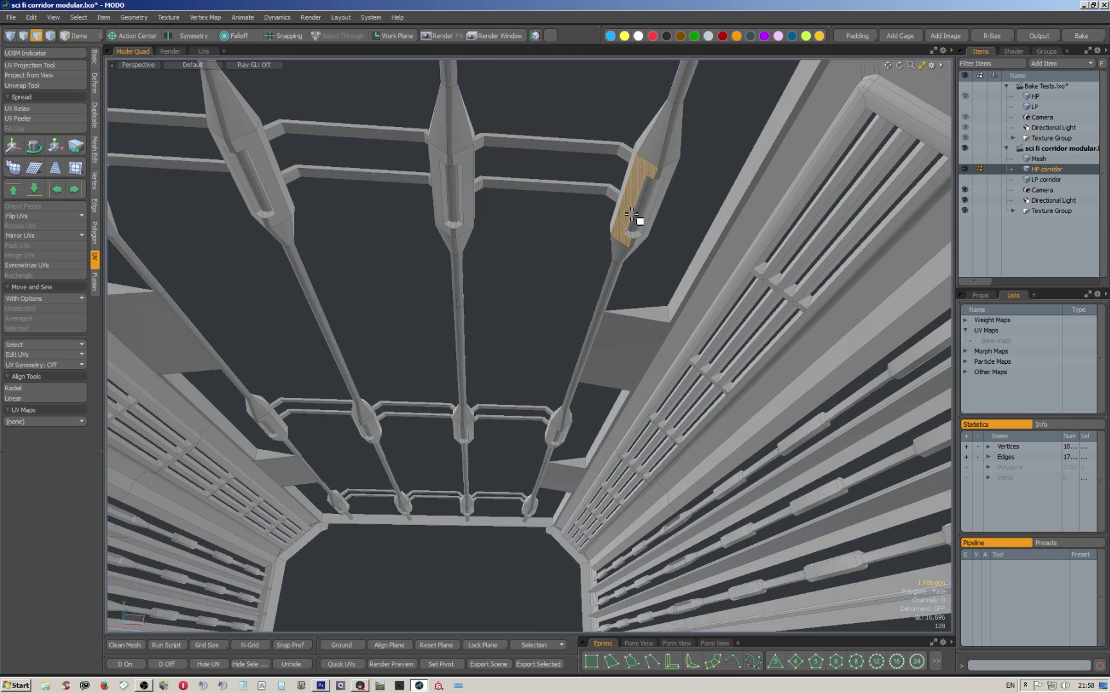
pyautogui.doubleClick(633, 210)
pyautogui.keyDown('alt'); pyautogui.moveTo(632, 210); pyautogui.dragTo(465, 235); pyautogui.keyUp('alt')
pyautogui.click(388, 174)
pyautogui.moveTo(389, 174)
pyautogui.mouseDown()
pyautogui.moveTo(371, 178)
pyautogui.moveTo(384, 246)
pyautogui.moveTo(438, 147)
pyautogui.moveTo(421, 218)
pyautogui.moveTo(428, 159)
pyautogui.moveTo(473, 112)
pyautogui.mouseUp()
pyautogui.scroll(2, 387, 236)
pyautogui.keyDown('shift'); pyautogui.click(524, 131); pyautogui.keyUp('shift')
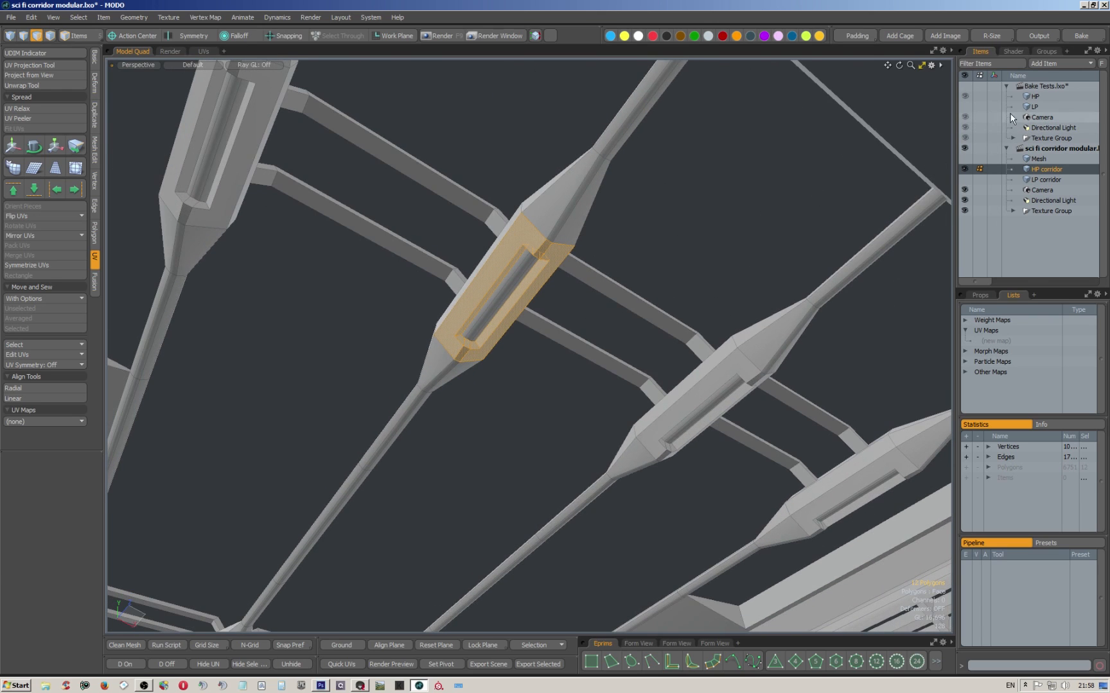
# Select the tube faces inside the recesses of the neighbouring ceiling fixtures instead.
pyautogui.keyDown('alt'); pyautogui.moveTo(674, 303); pyautogui.dragTo(572, 200); pyautogui.keyUp('alt')
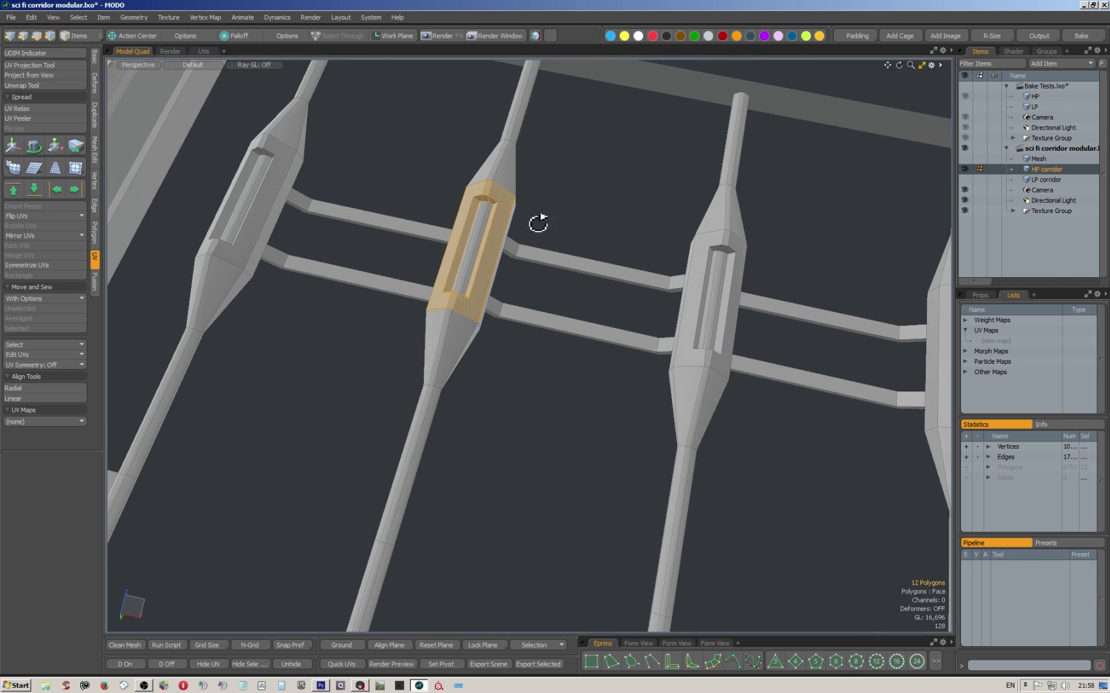
pyautogui.click(490, 218)
pyautogui.keyDown('shift'); pyautogui.click(488, 219); pyautogui.keyUp('shift')
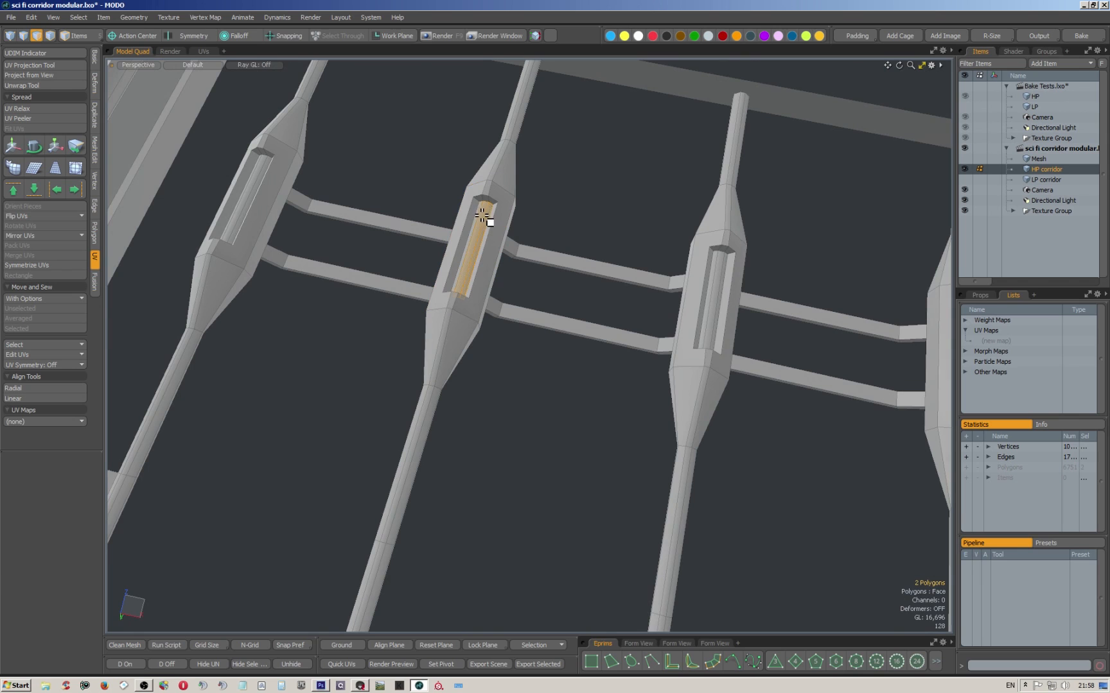
pyautogui.keyDown('shift'); pyautogui.click(725, 285); pyautogui.keyUp('shift')
pyautogui.keyDown('shift'); pyautogui.moveTo(725, 285); pyautogui.dragTo(716, 284); pyautogui.keyUp('shift')
pyautogui.keyDown('alt'); pyautogui.keyDown('shift'); pyautogui.moveTo(414, 251); pyautogui.dragTo(514, 293); pyautogui.keyUp('shift'); pyautogui.keyUp('alt')
pyautogui.keyDown('shift'); pyautogui.moveTo(406, 245); pyautogui.dragTo(399, 245); pyautogui.keyUp('shift')
pyautogui.keyDown('alt'); pyautogui.keyDown('shift'); pyautogui.moveTo(558, 284); pyautogui.dragTo(317, 302); pyautogui.keyUp('shift'); pyautogui.keyUp('alt')
pyautogui.keyDown('alt'); pyautogui.keyDown('shift'); pyautogui.moveTo(709, 391); pyautogui.dragTo(684, 354); pyautogui.keyUp('shift'); pyautogui.keyUp('alt')
pyautogui.keyDown('alt'); pyautogui.moveTo(570, 304); pyautogui.dragTo(532, 297); pyautogui.keyUp('alt')
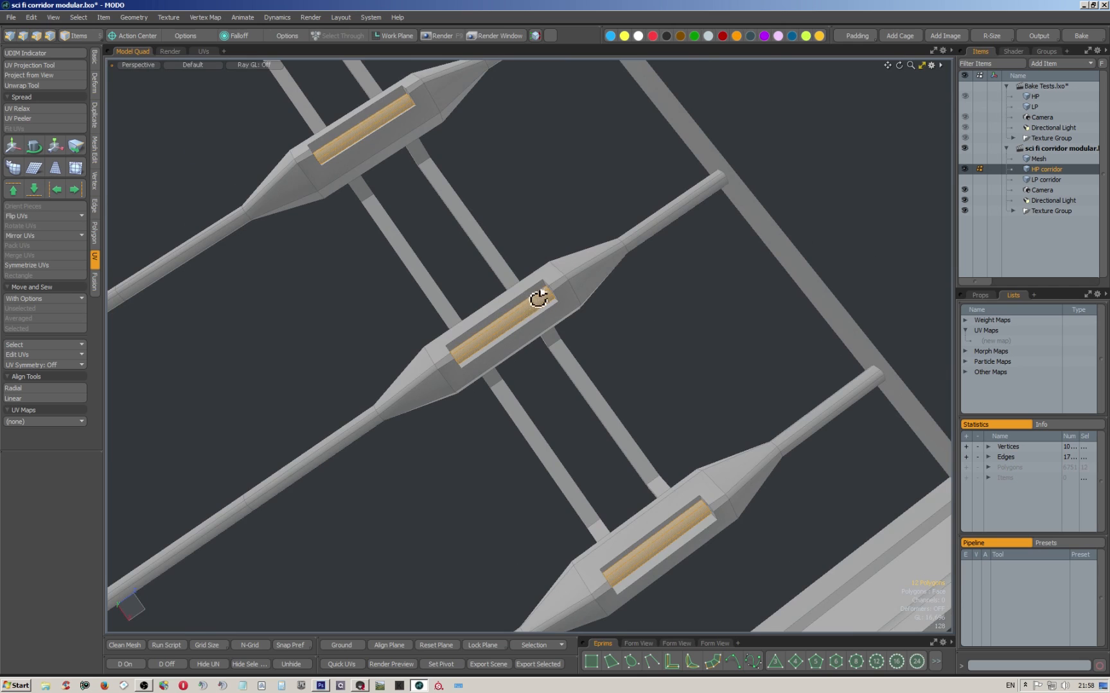
# Examine the selected tube faces up close and from inside the corridor.
pyautogui.scroll(3, 532, 305)
pyautogui.scroll(3, 522, 323)
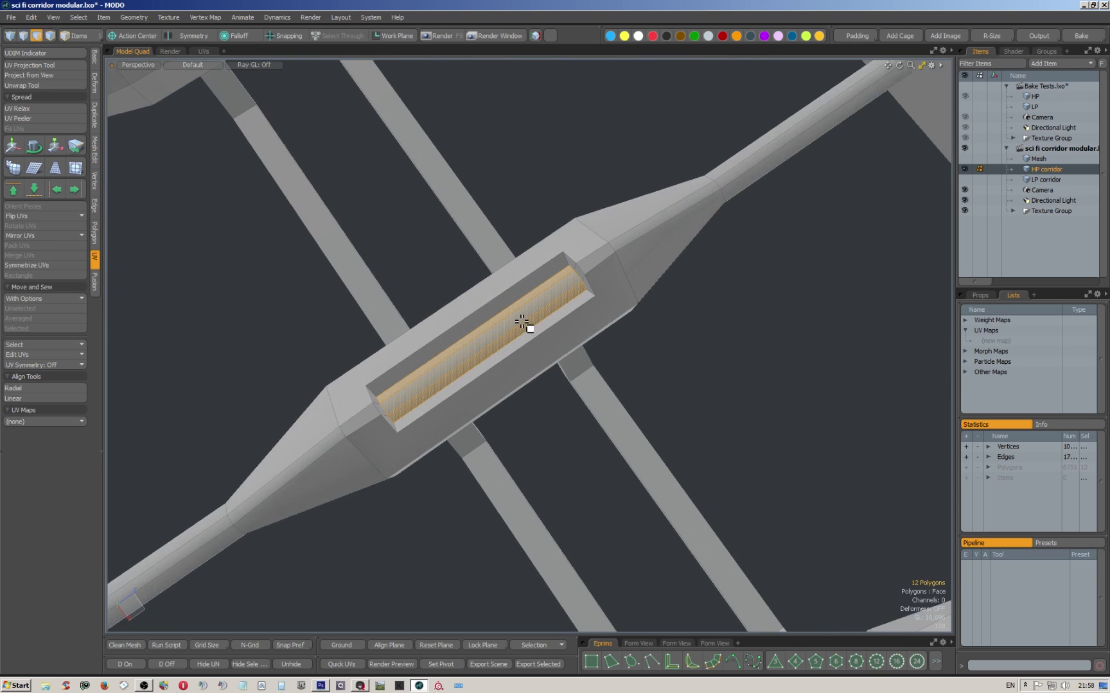
pyautogui.keyDown('alt'); pyautogui.keyDown('shift'); pyautogui.moveTo(522, 325); pyautogui.dragTo(525, 421); pyautogui.keyUp('shift'); pyautogui.keyUp('alt')
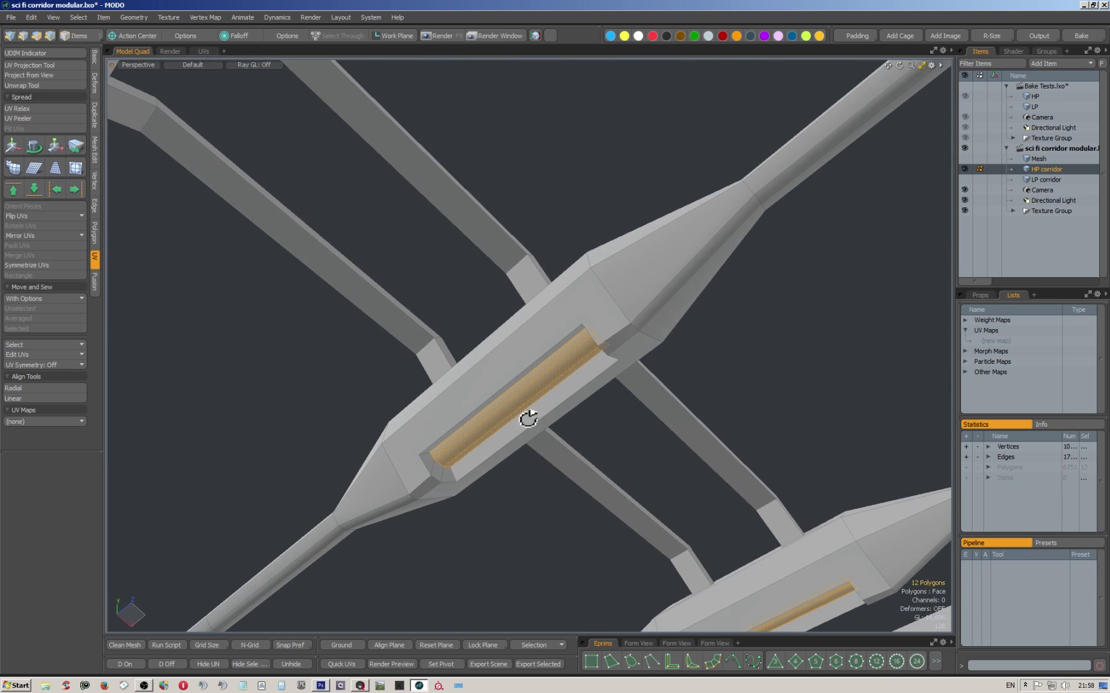
pyautogui.keyDown('alt'); pyautogui.moveTo(569, 359); pyautogui.dragTo(508, 280); pyautogui.keyUp('alt')
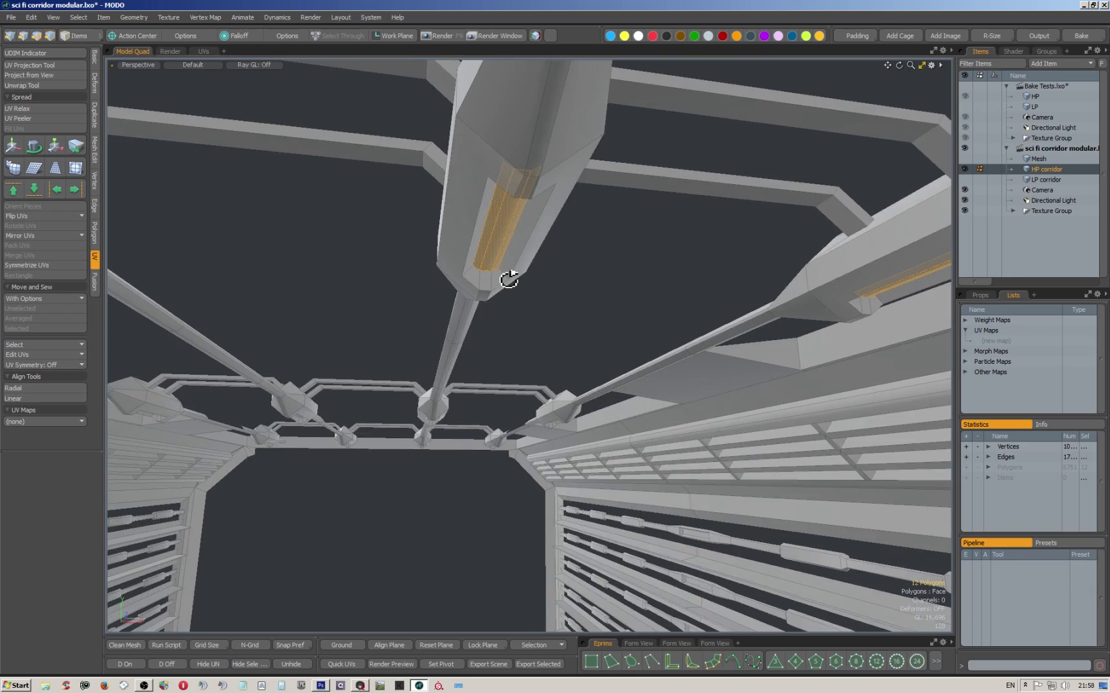
pyautogui.scroll(-3, 537, 287)
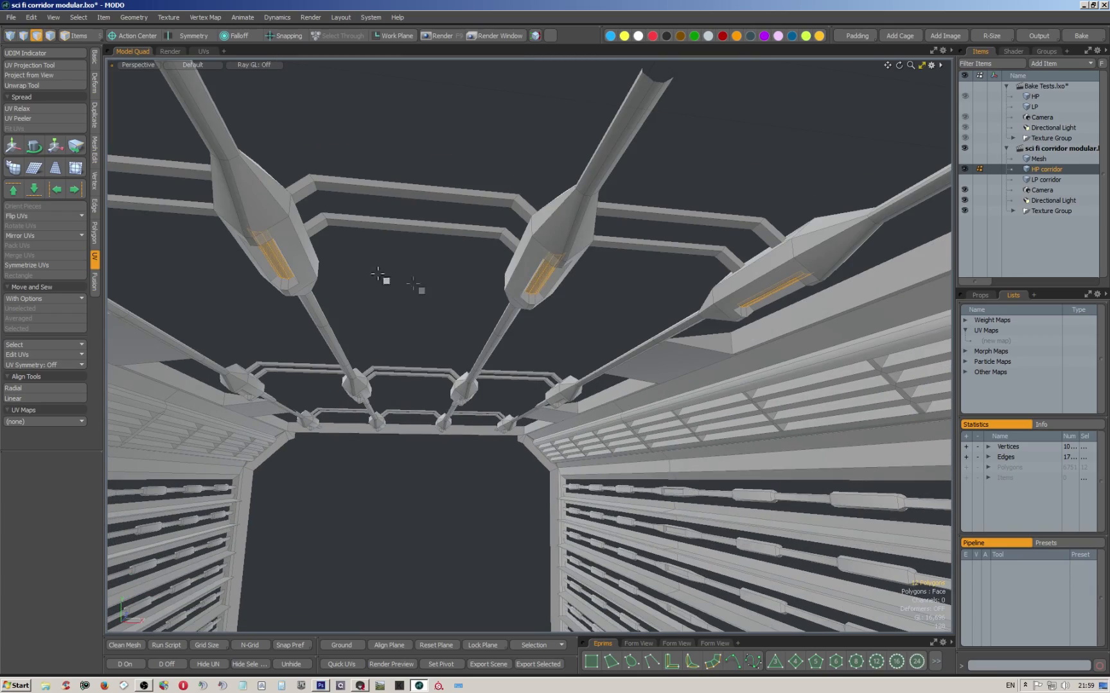
pyautogui.keyDown('alt'); pyautogui.moveTo(378, 255); pyautogui.dragTo(412, 287); pyautogui.keyUp('alt')
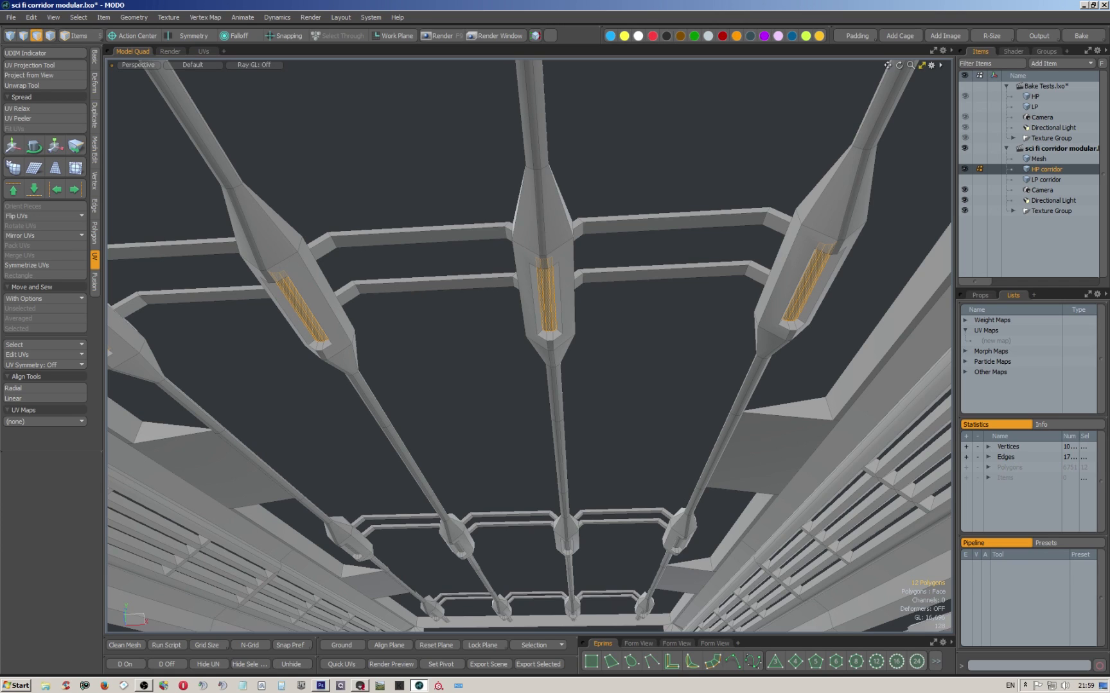
# Close the sci fi corridor modular.lxo scene without saving its changes.
pyautogui.click(1035, 149)
pyautogui.rightClick(1035, 149)
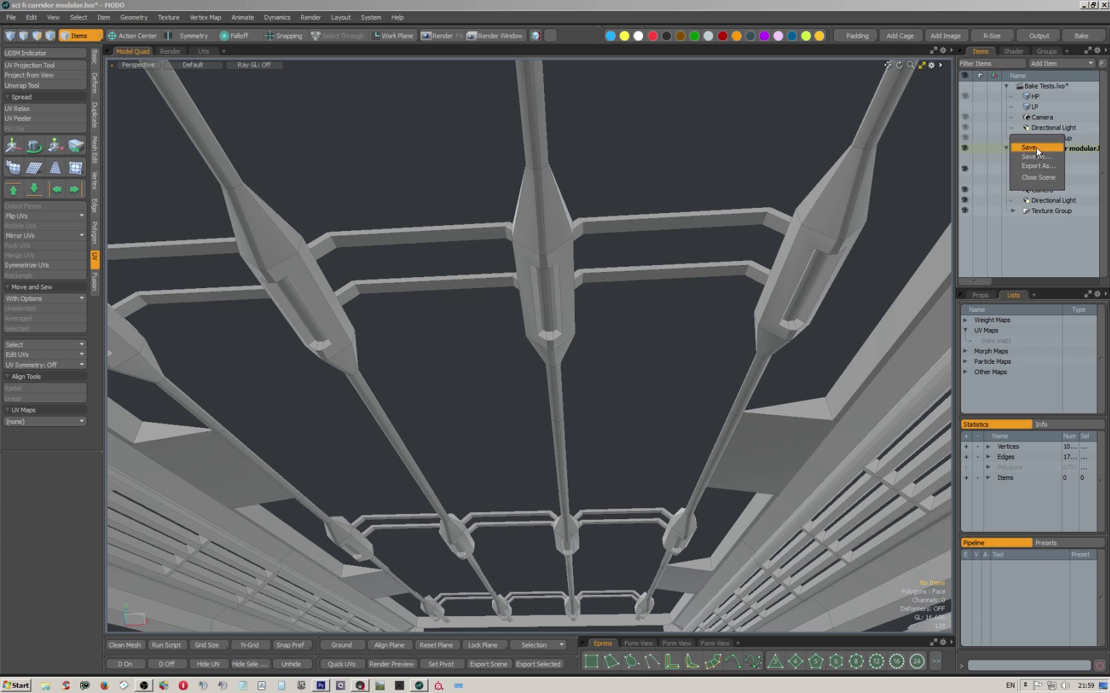
pyautogui.click(1021, 180)
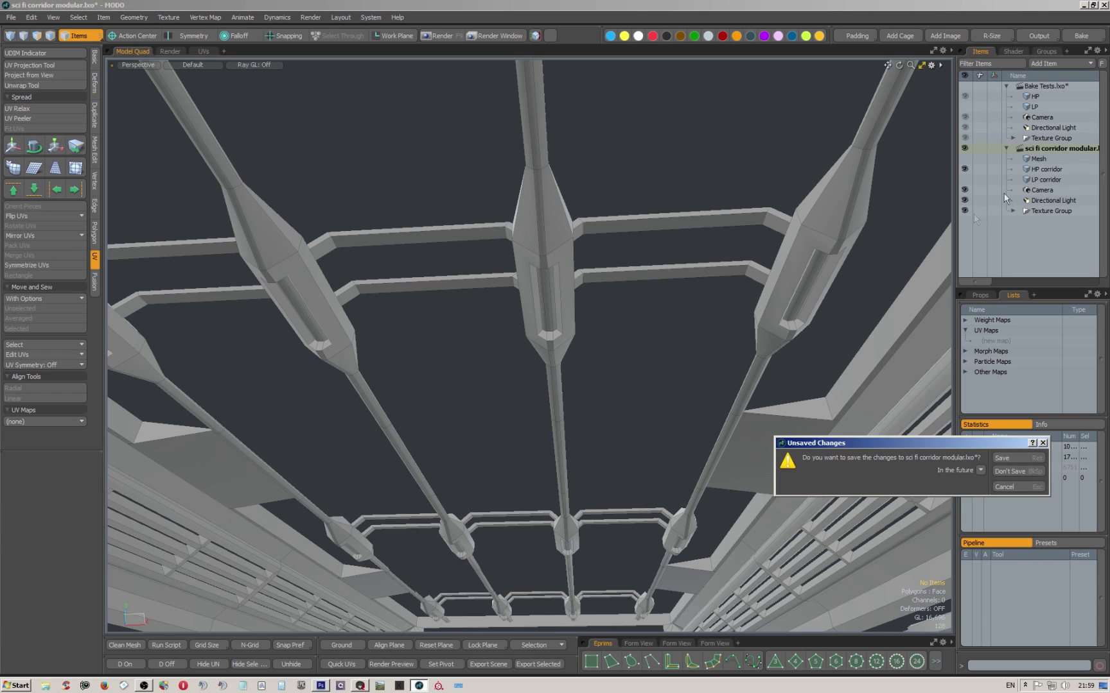
pyautogui.click(1005, 472)
# Open the render window for the Bake Tests box and review its normal, ambient occlusion, diffuse coefficient and shading normal bakes.
pyautogui.keyDown('alt'); pyautogui.keyDown('shift'); pyautogui.moveTo(671, 301); pyautogui.dragTo(290, 370); pyautogui.keyUp('shift'); pyautogui.keyUp('alt')
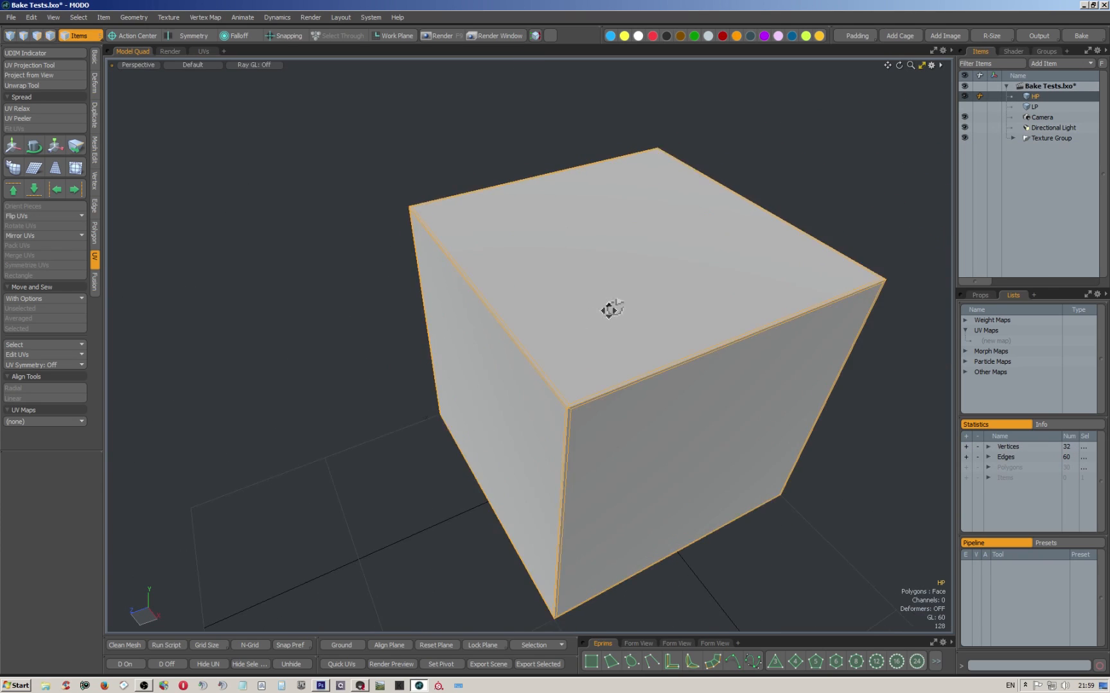
pyautogui.scroll(-2, 613, 307)
pyautogui.keyDown('alt'); pyautogui.keyDown('shift'); pyautogui.moveTo(614, 280); pyautogui.dragTo(553, 338); pyautogui.keyUp('shift'); pyautogui.keyUp('alt')
pyautogui.scroll(-2, 504, 347)
pyautogui.keyDown('alt'); pyautogui.keyDown('shift'); pyautogui.moveTo(488, 356); pyautogui.dragTo(536, 407); pyautogui.keyUp('shift'); pyautogui.keyUp('alt')
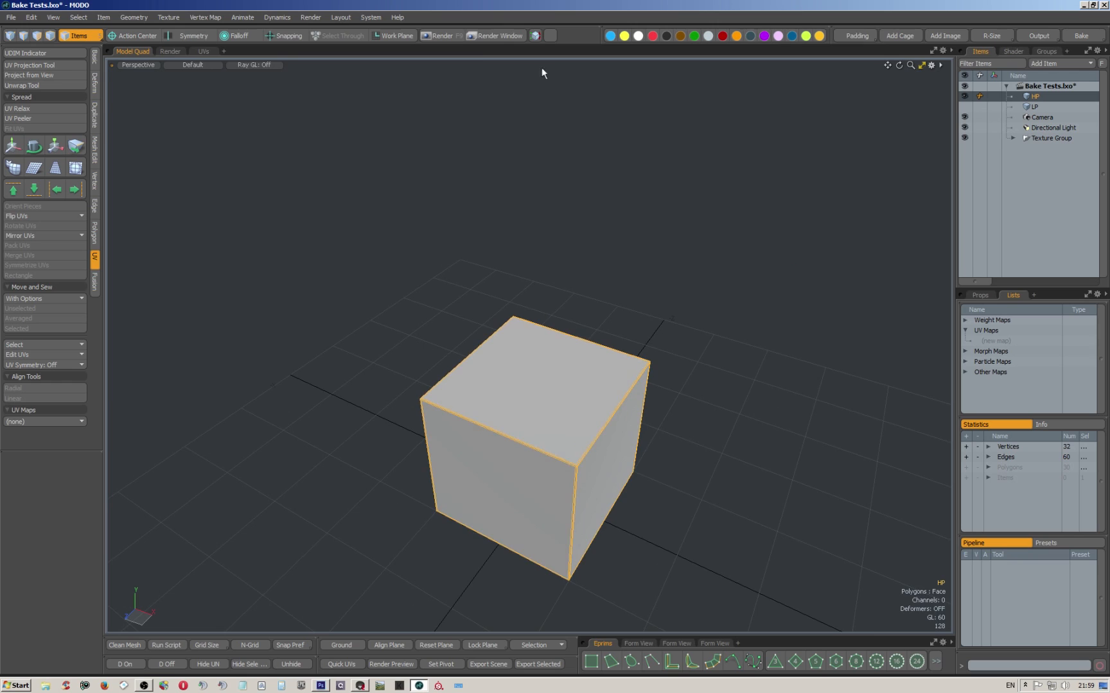
pyautogui.click(494, 36)
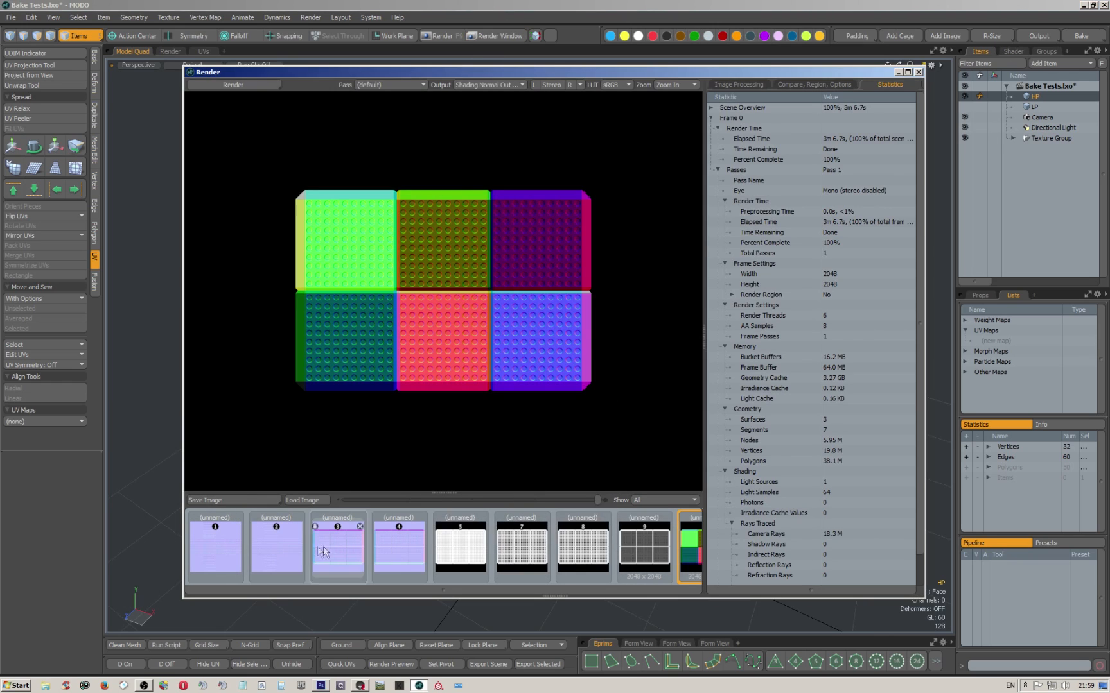
pyautogui.click(401, 546)
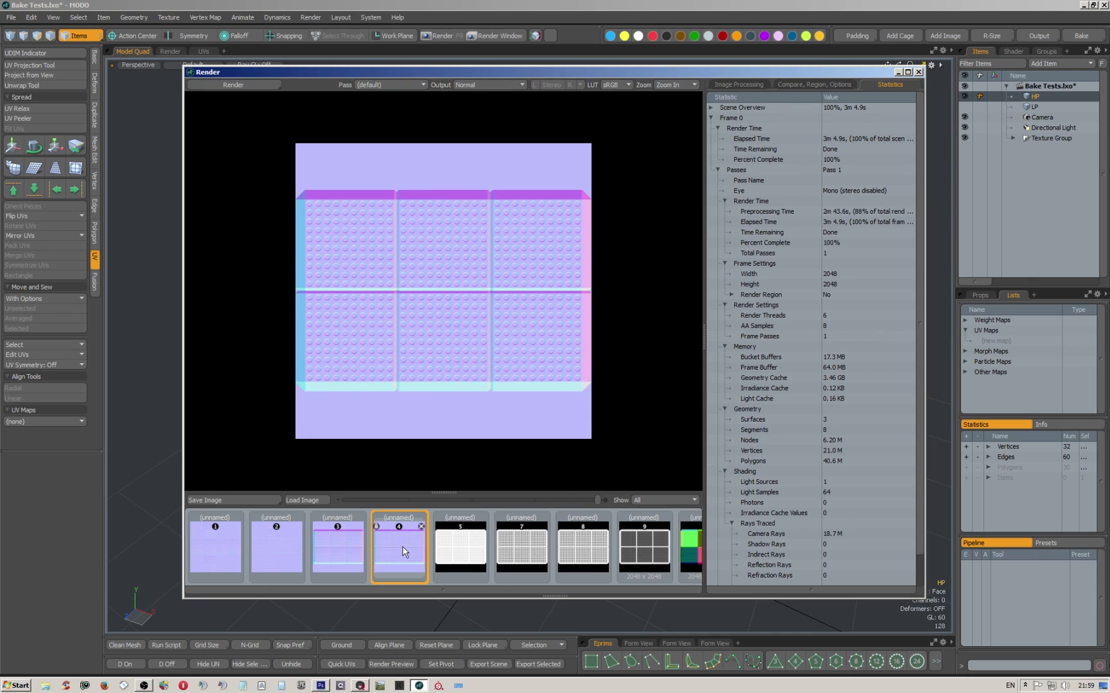
pyautogui.click(445, 521)
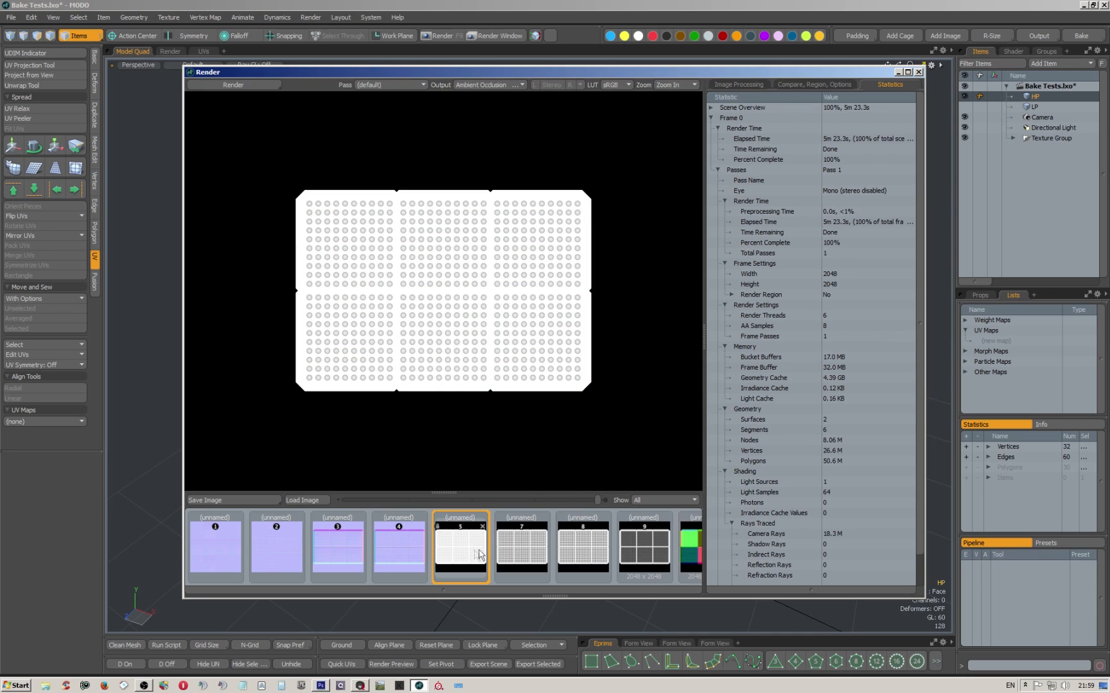
pyautogui.click(519, 547)
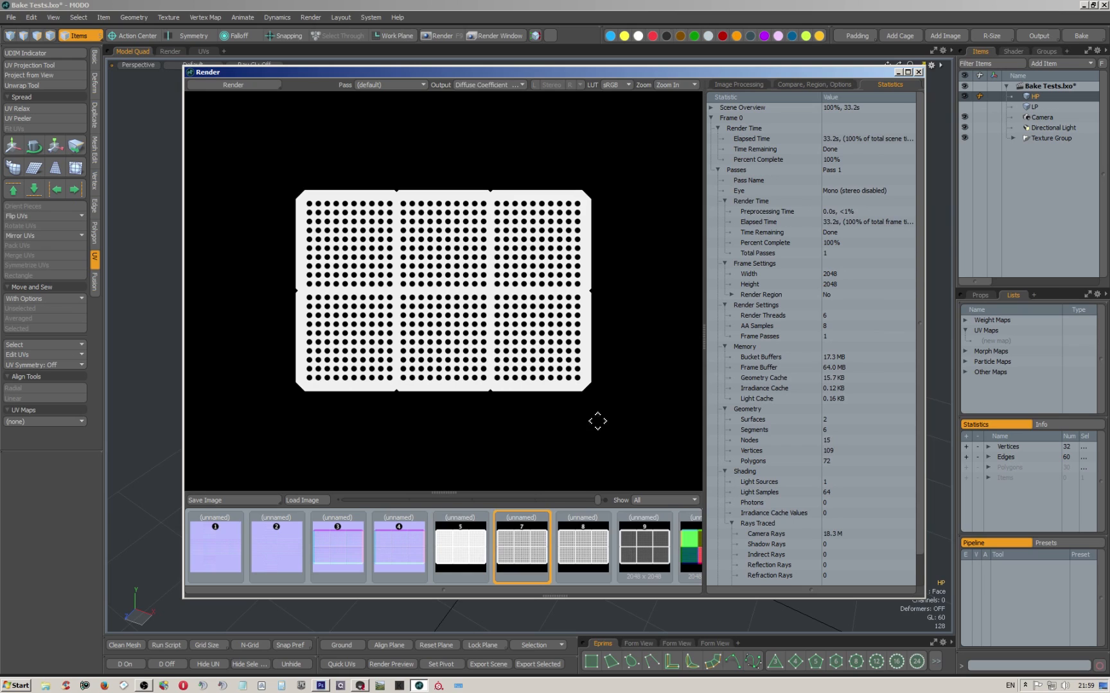
pyautogui.click(654, 561)
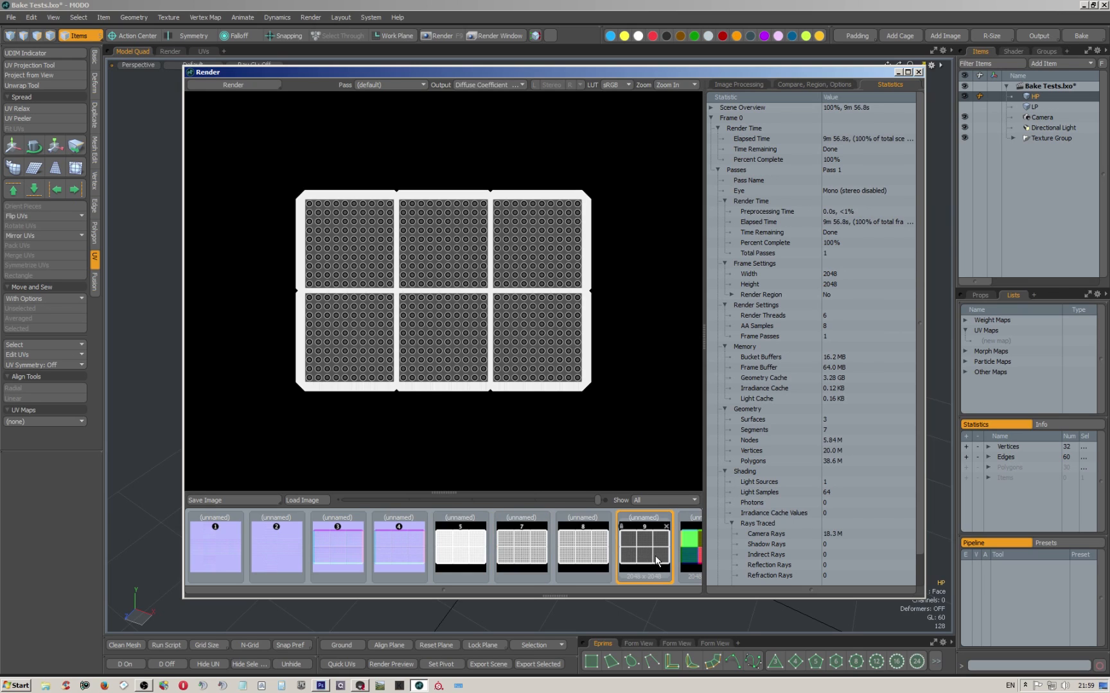
pyautogui.click(687, 556)
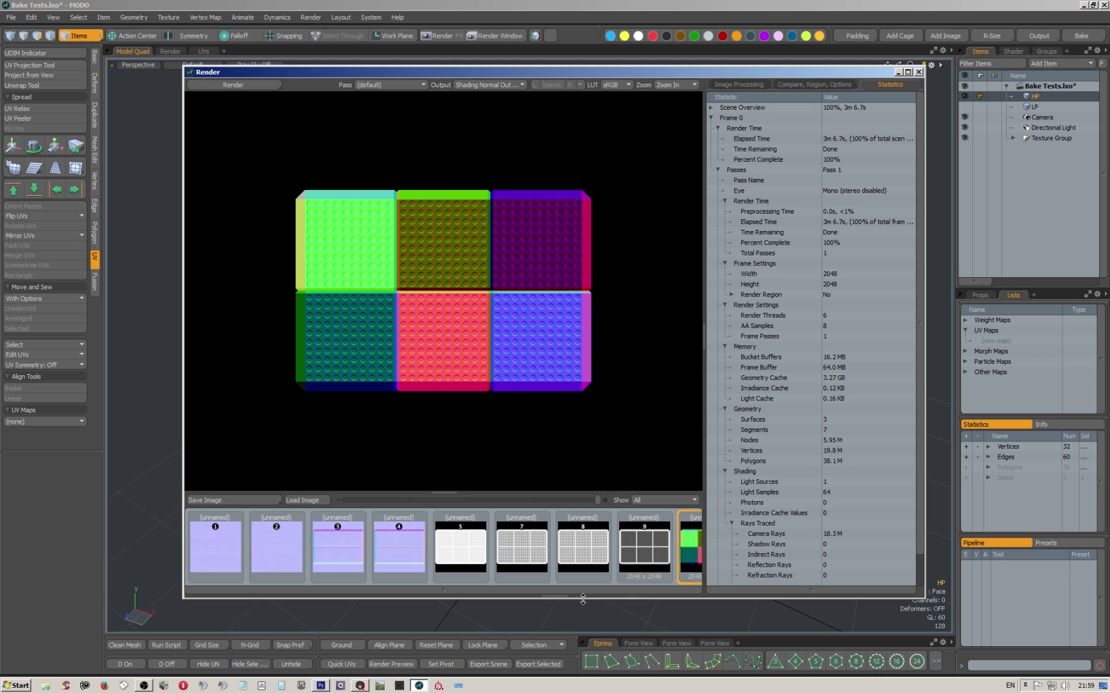
# Switch back to Marmoset Toolbag and examine the lit perforated box from slightly different angles.
pyautogui.click(359, 686)
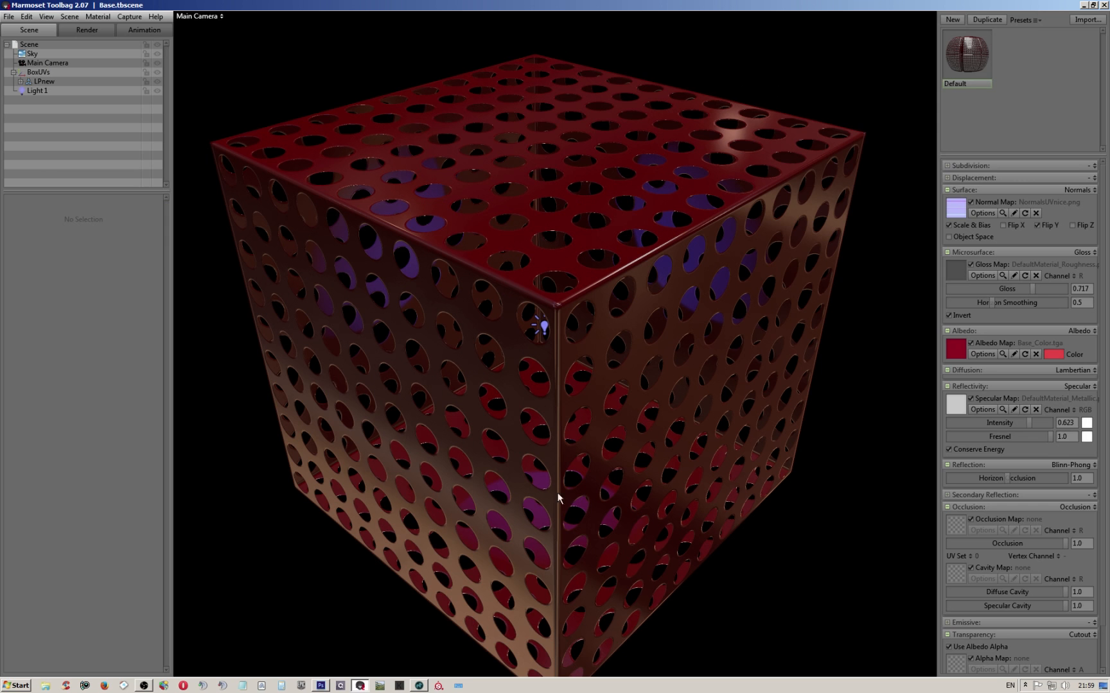
pyautogui.moveTo(571, 368); pyautogui.dragTo(559, 376)
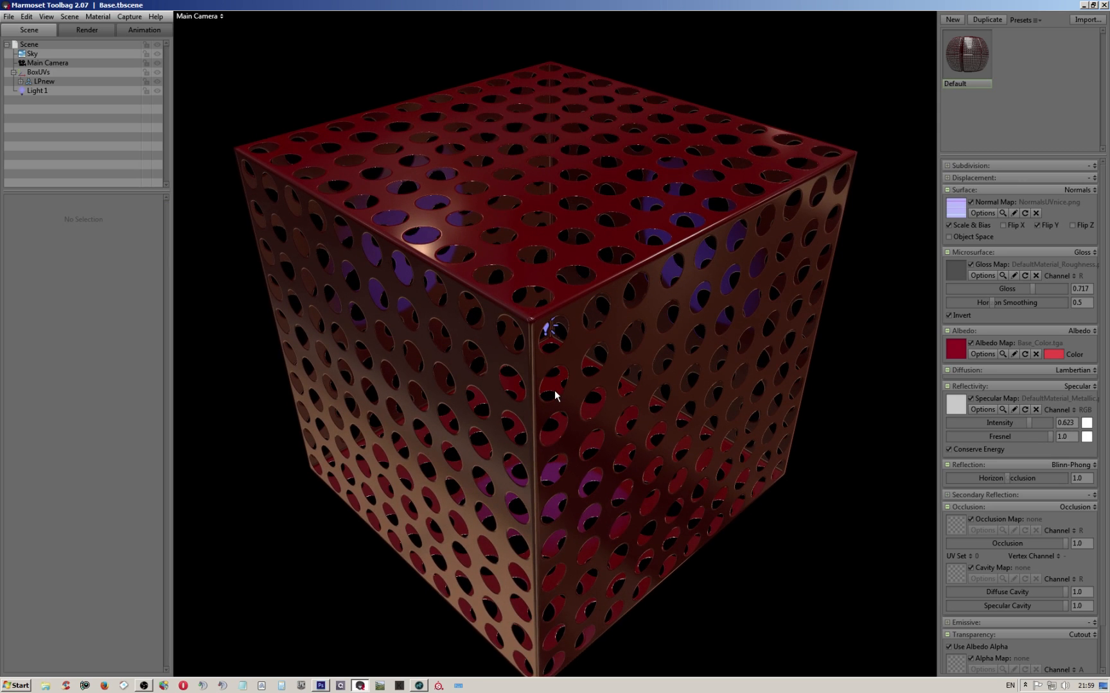
pyautogui.moveTo(556, 394); pyautogui.dragTo(582, 362)
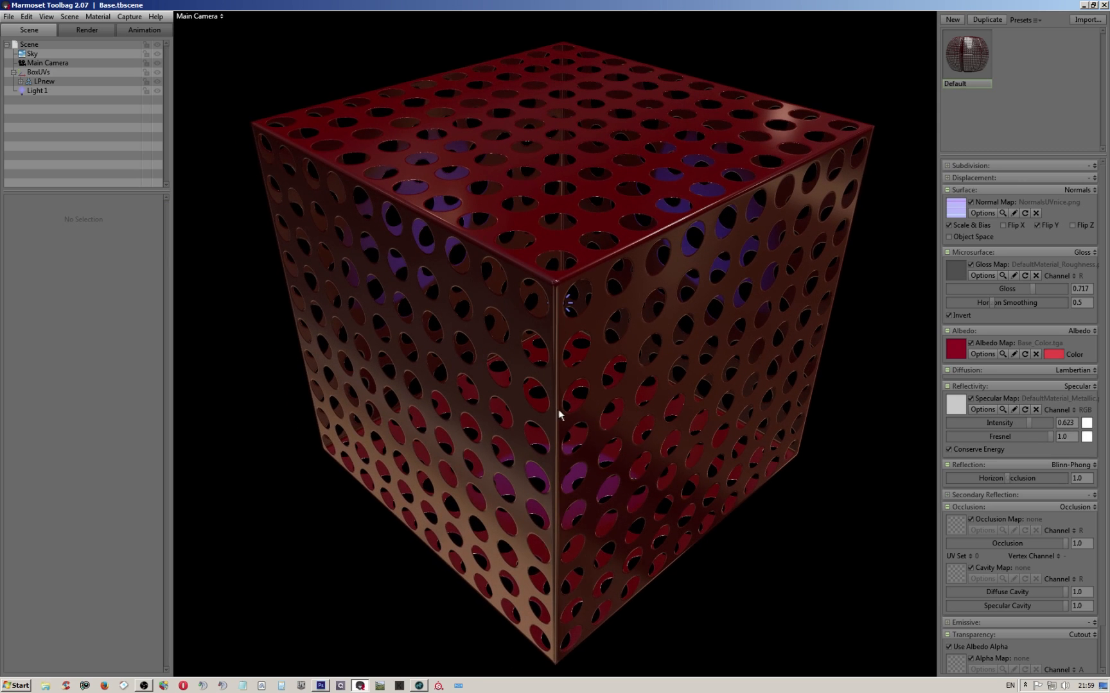